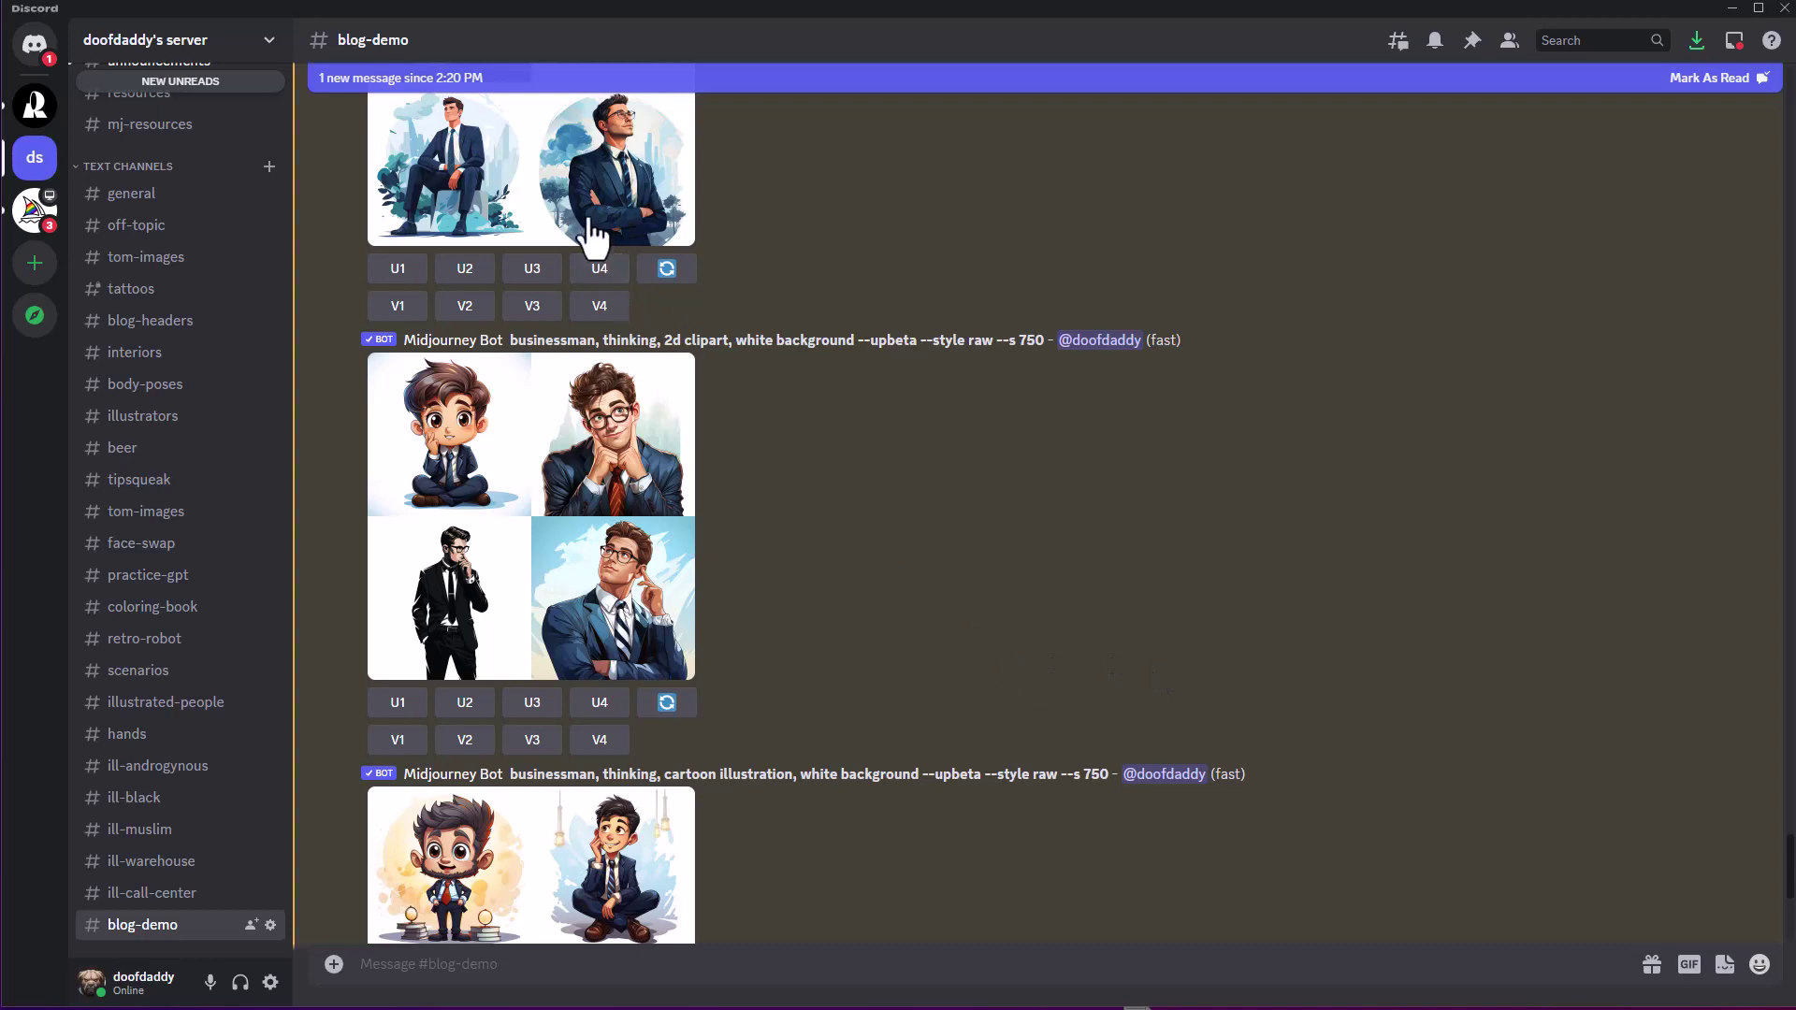
Start a new /imagine command in the channel's message box
scroll(593, 232, "up", 3)
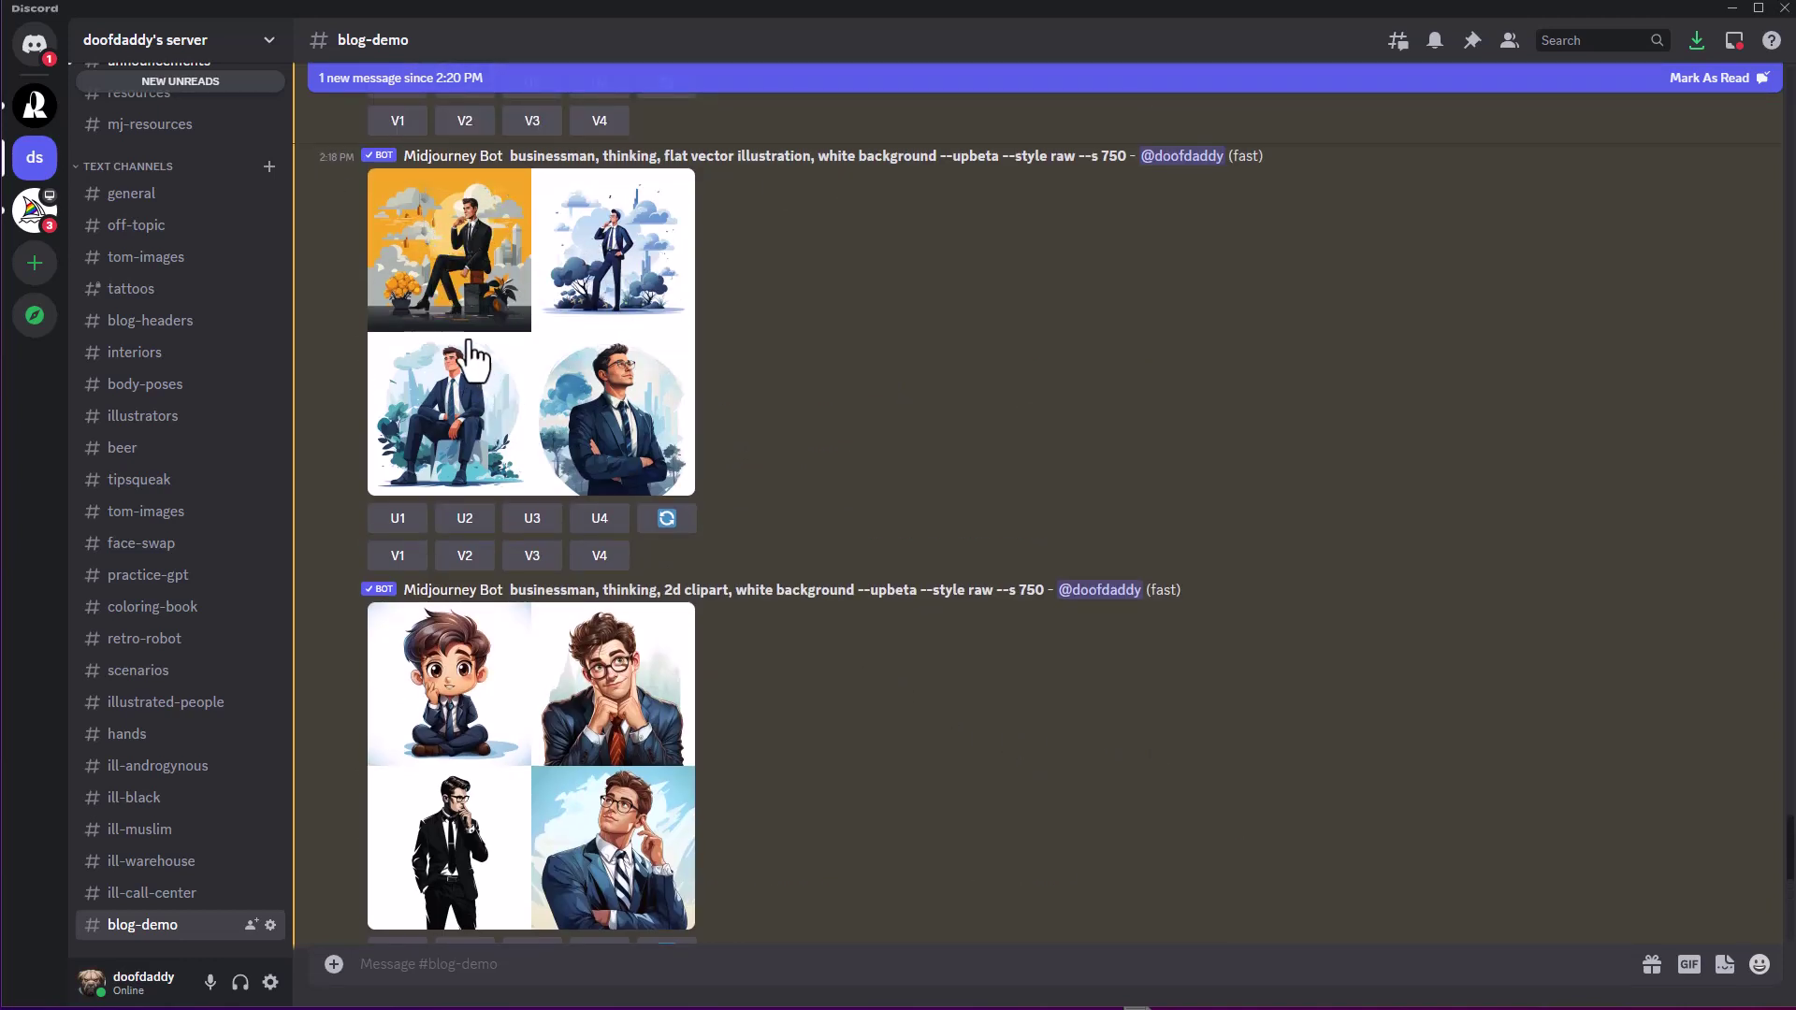
scroll(504, 520, "down", 2)
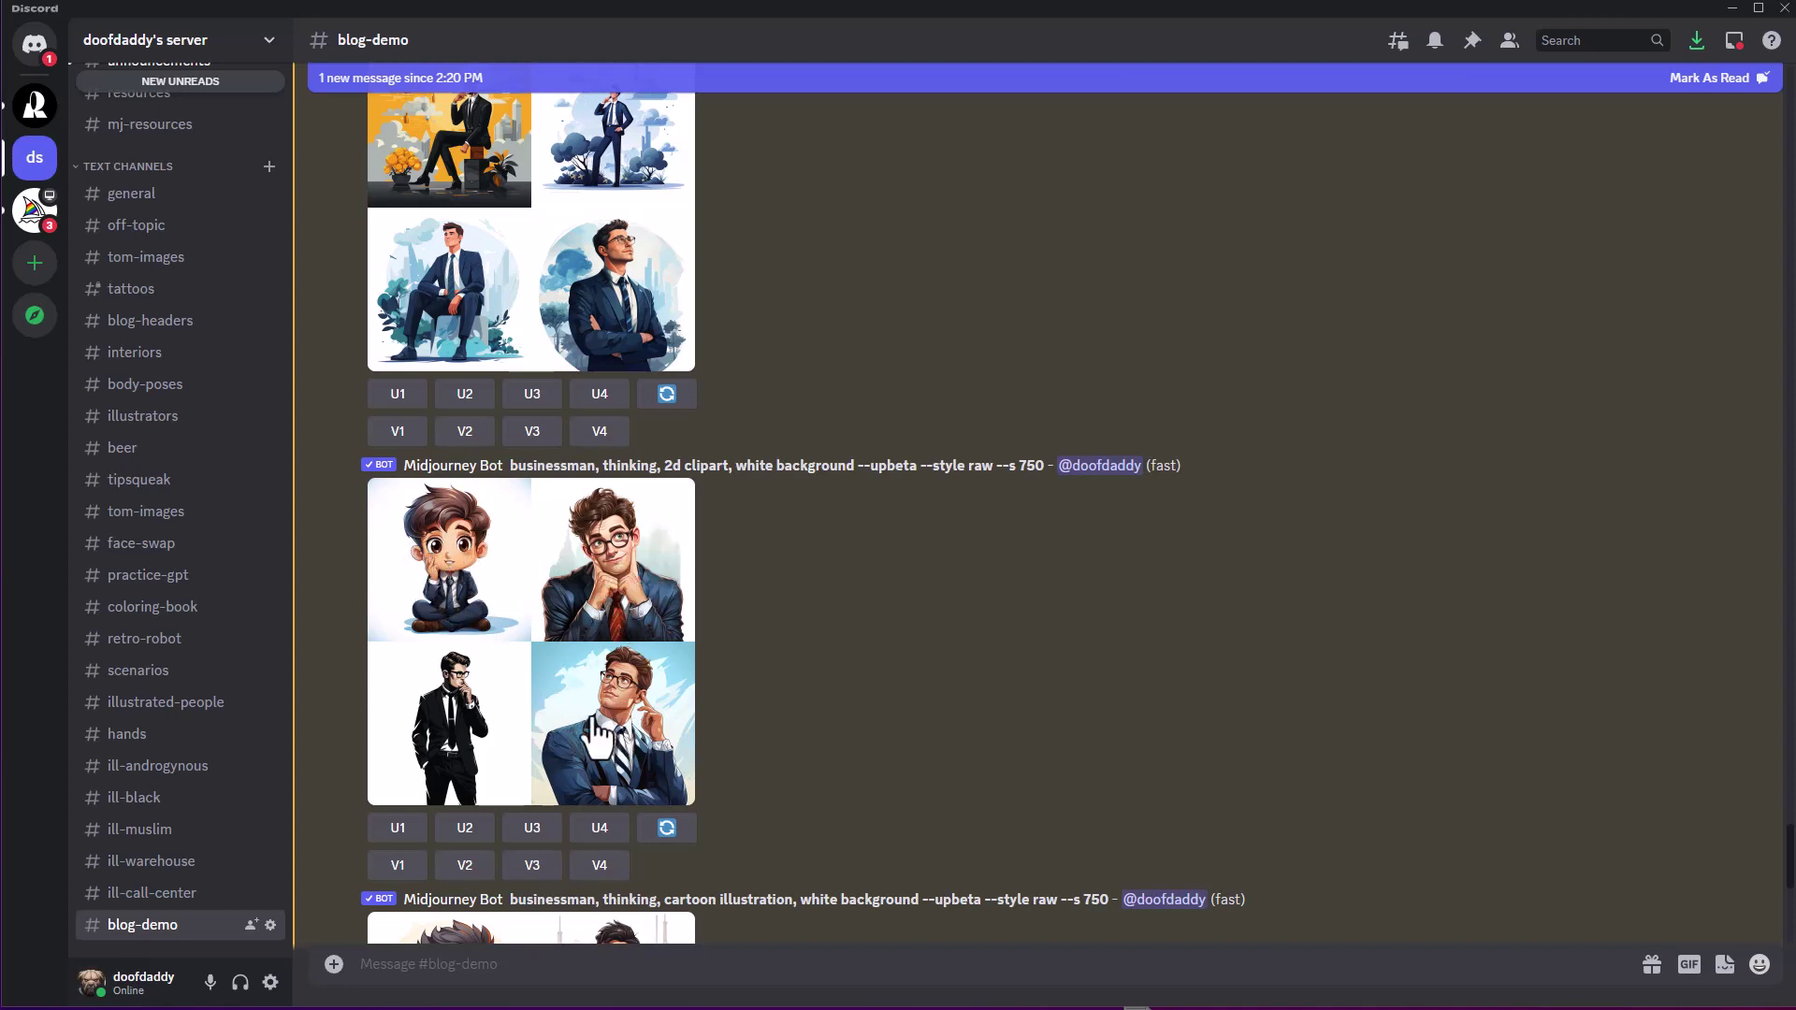
scroll(482, 739, "down", 5)
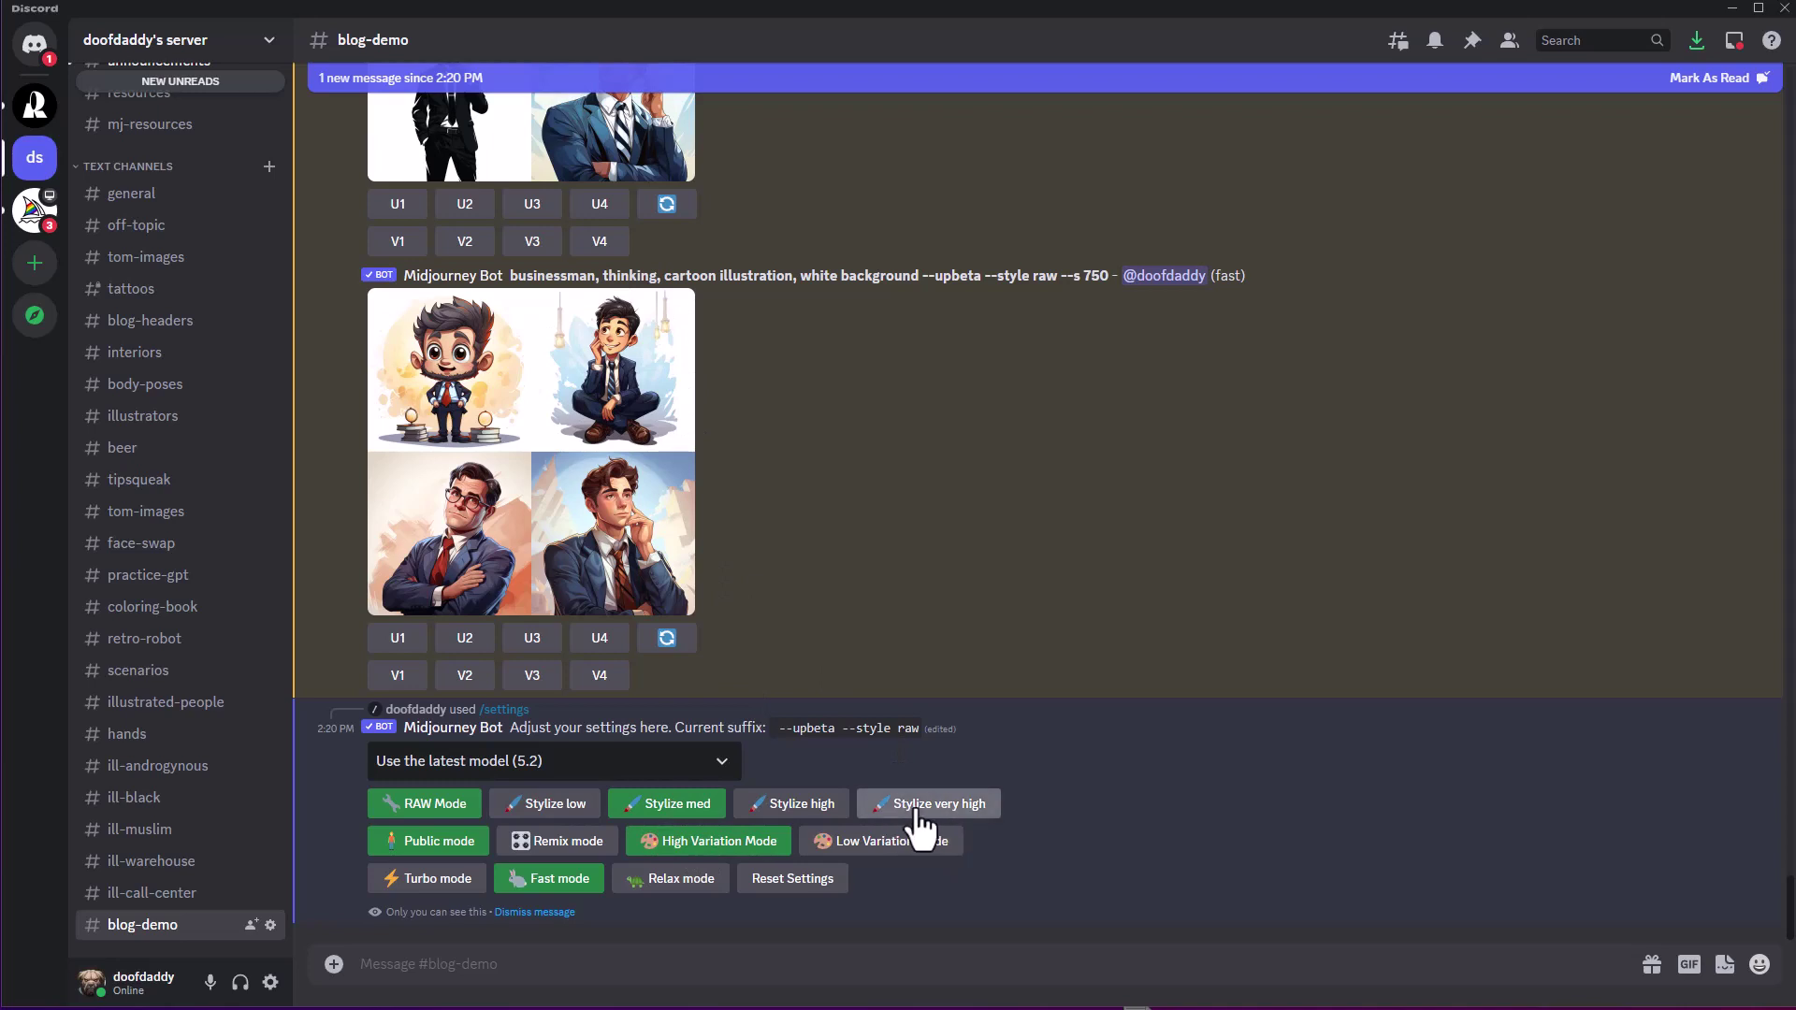
left_click(671, 971)
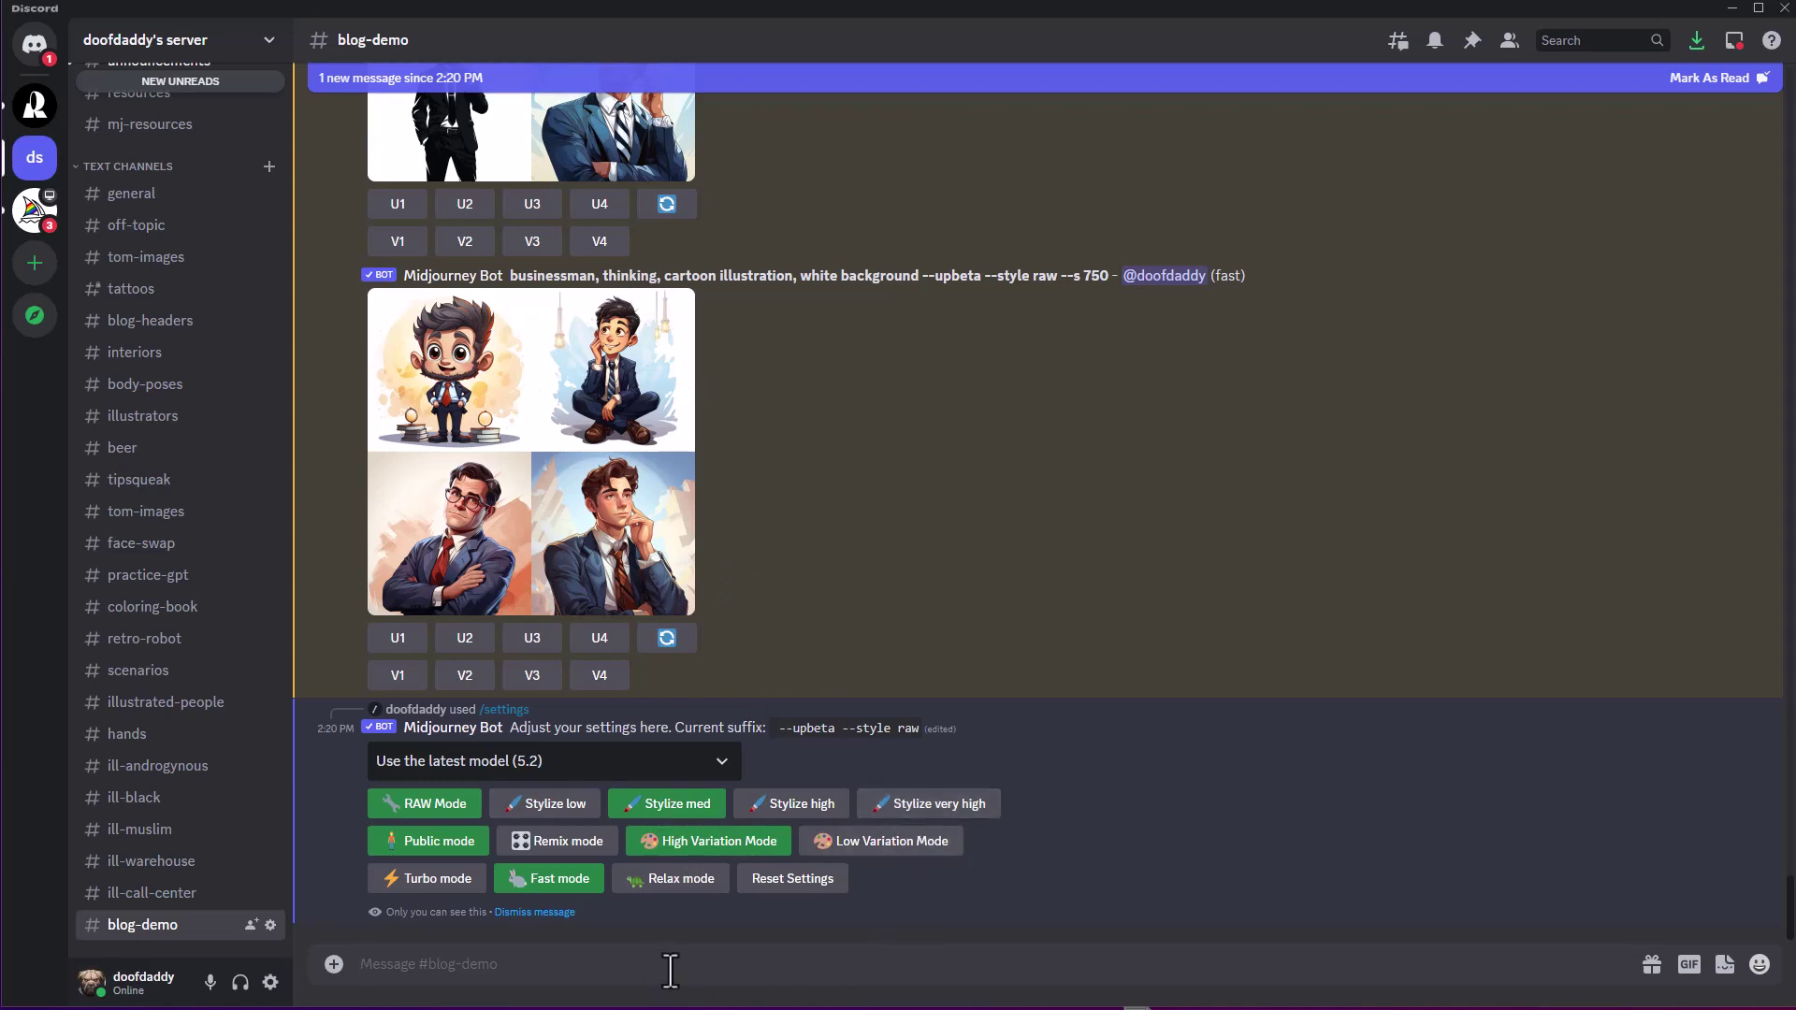
type("/")
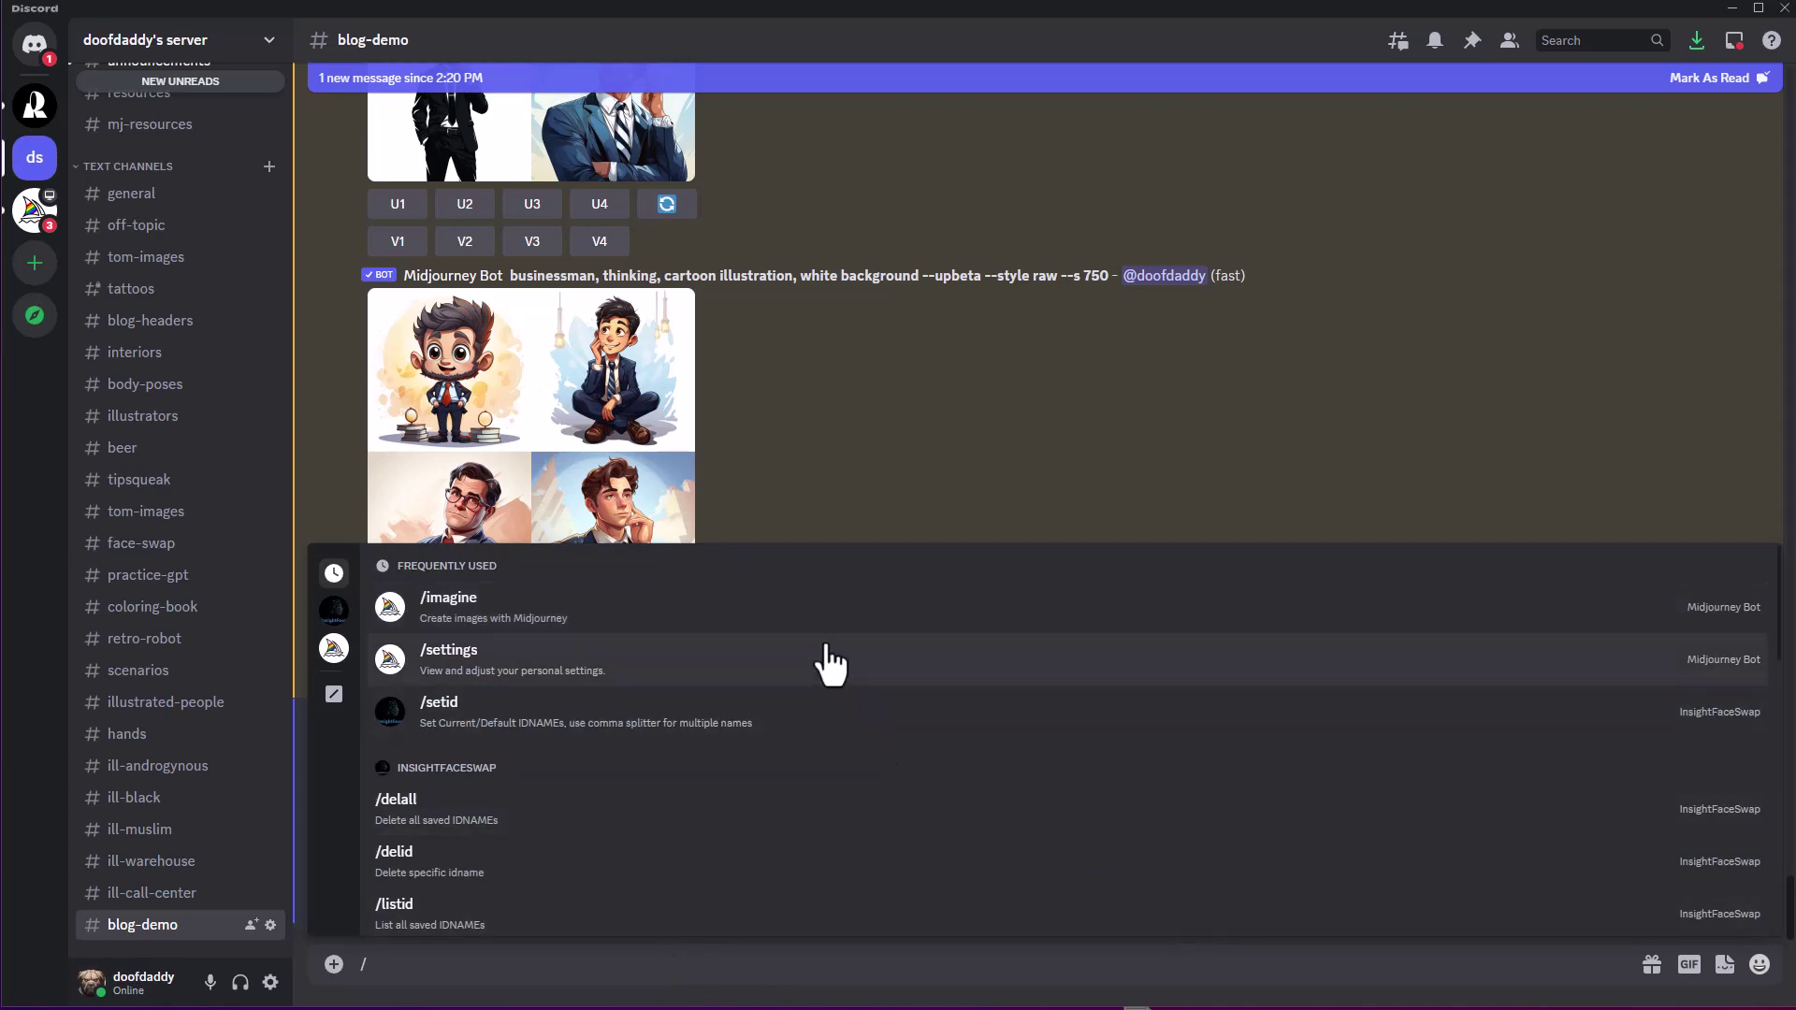
left_click(812, 613)
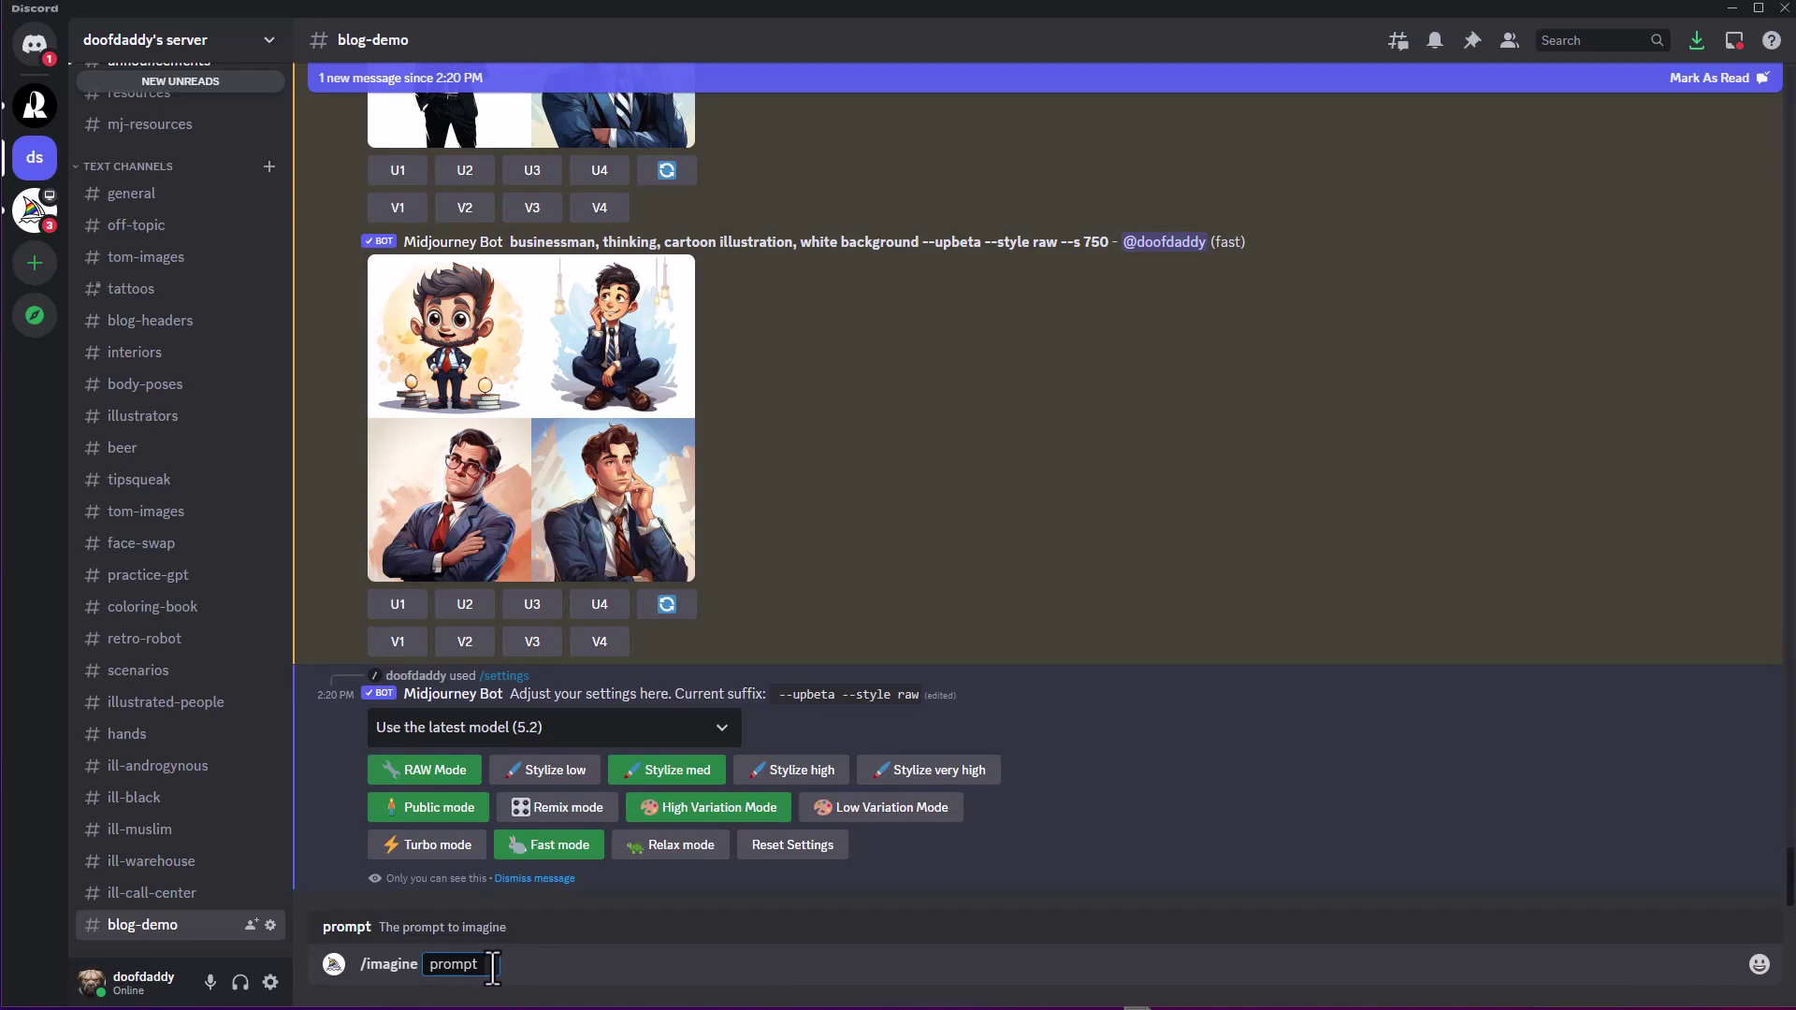
Enter the prompt template 'character, action, style, white background'
type("character, action,")
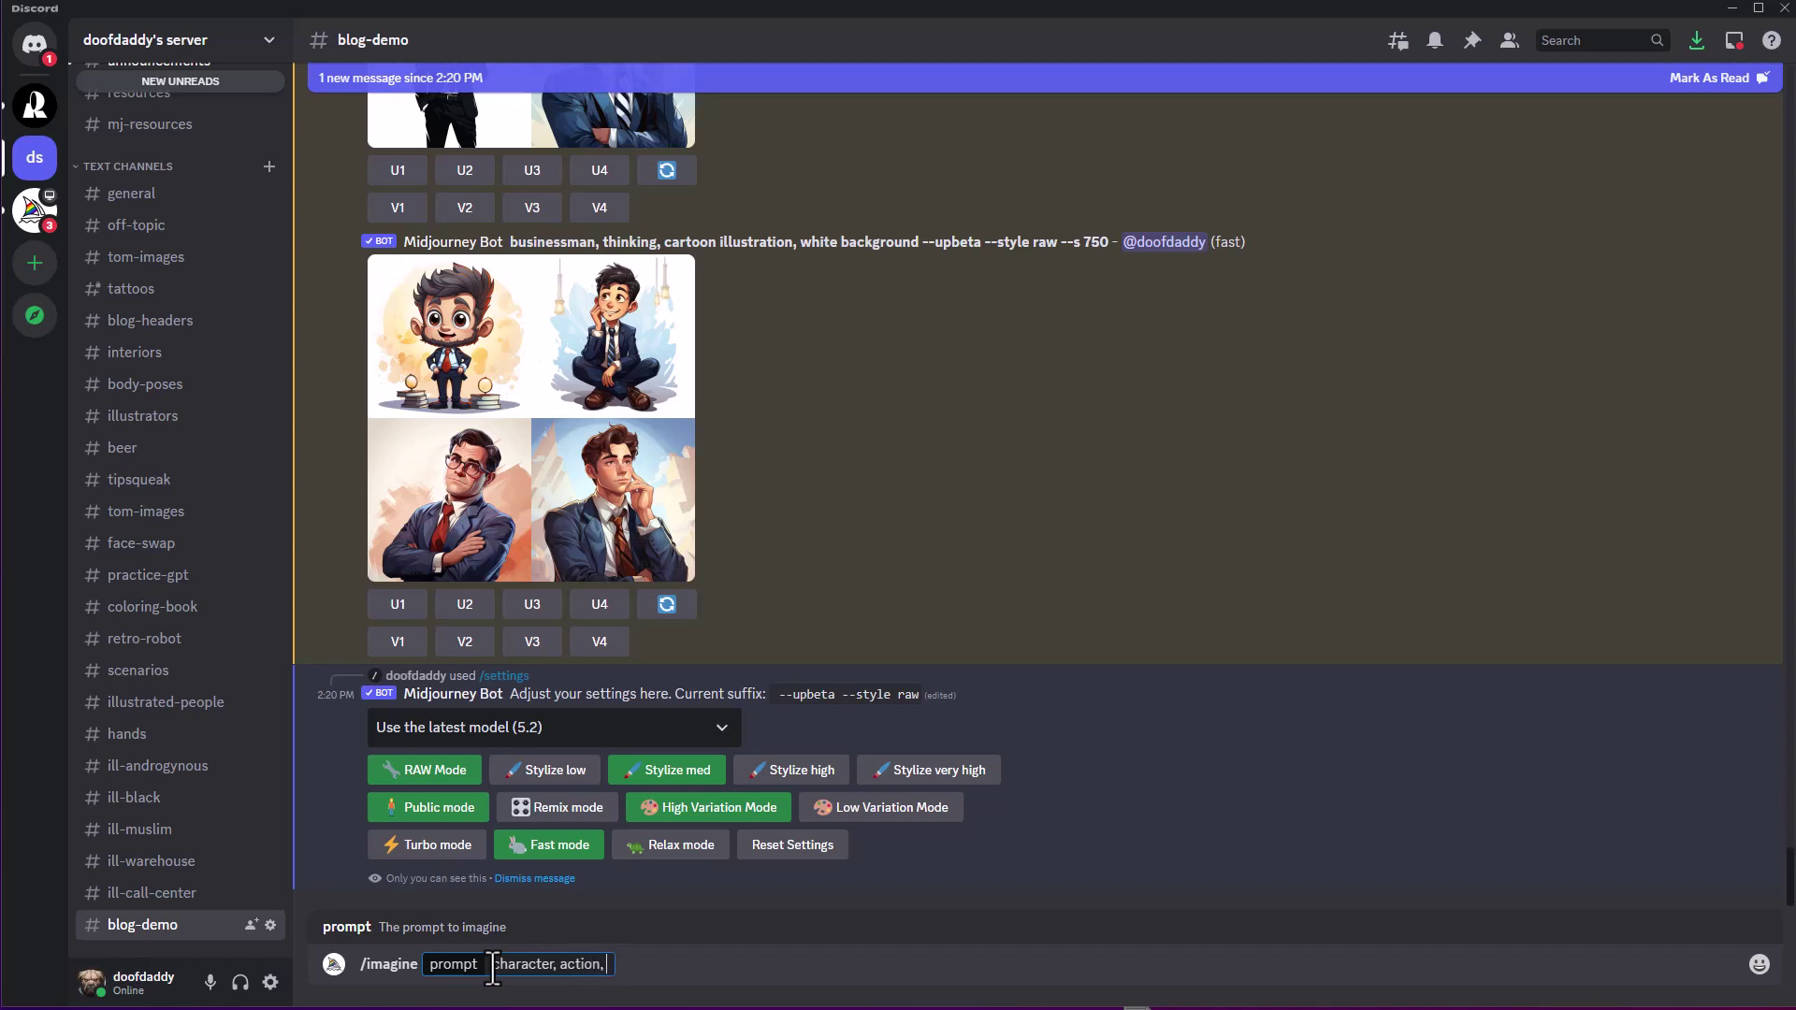
type(" style,")
type("white bacg")
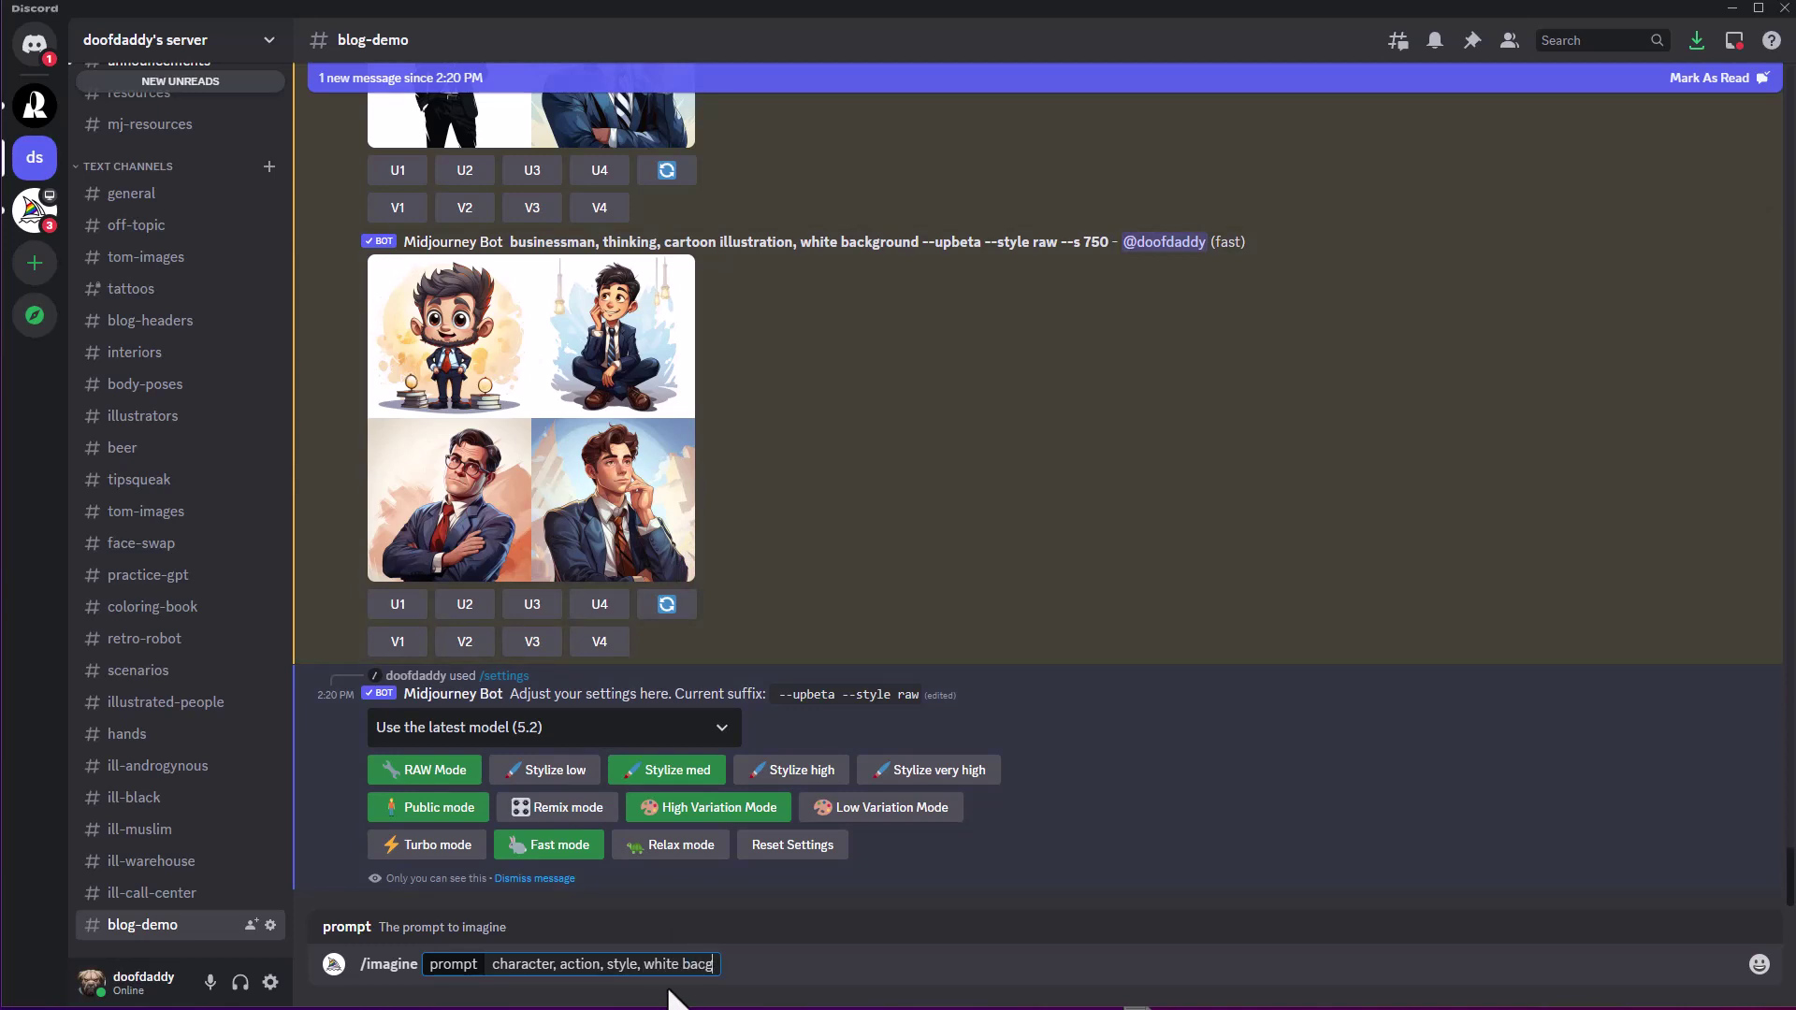
key("BackSpace")
type("kground")
Replace the template with 'businessman, hands on hips, flat vector illustration, white background' and submit
left_click(491, 973)
left_click_drag(492, 965, 756, 965)
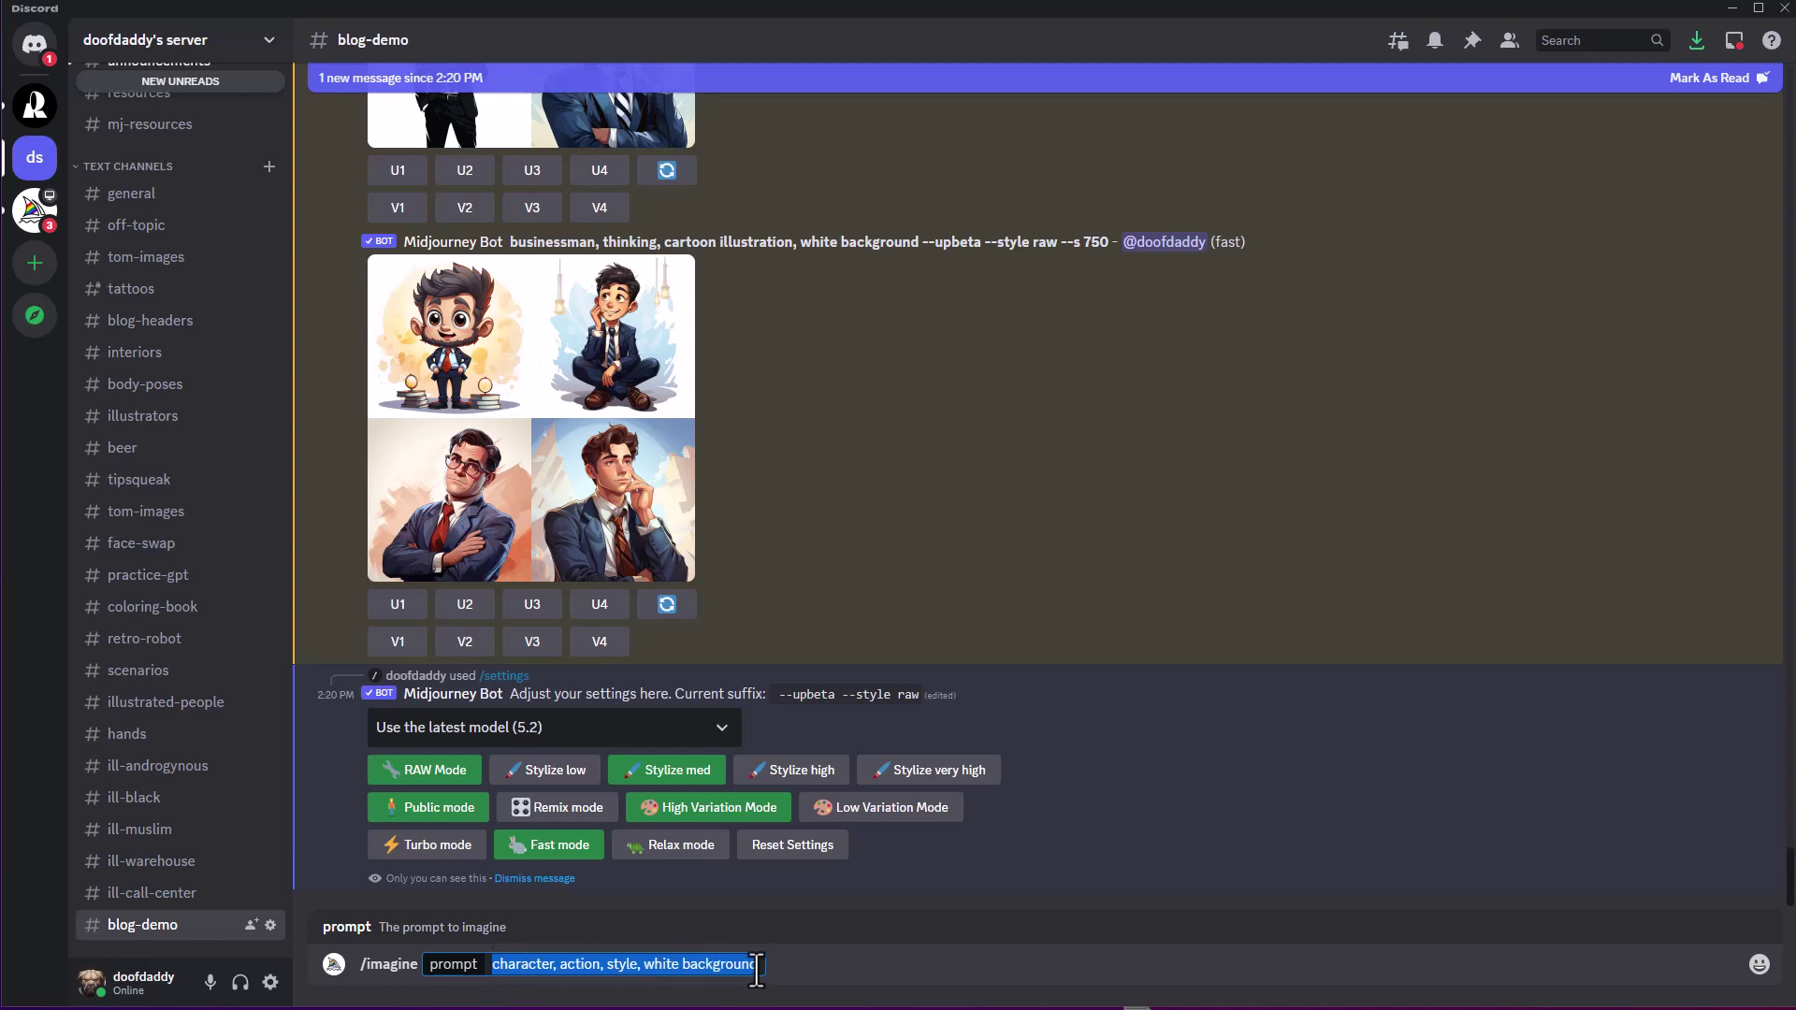
type("busine")
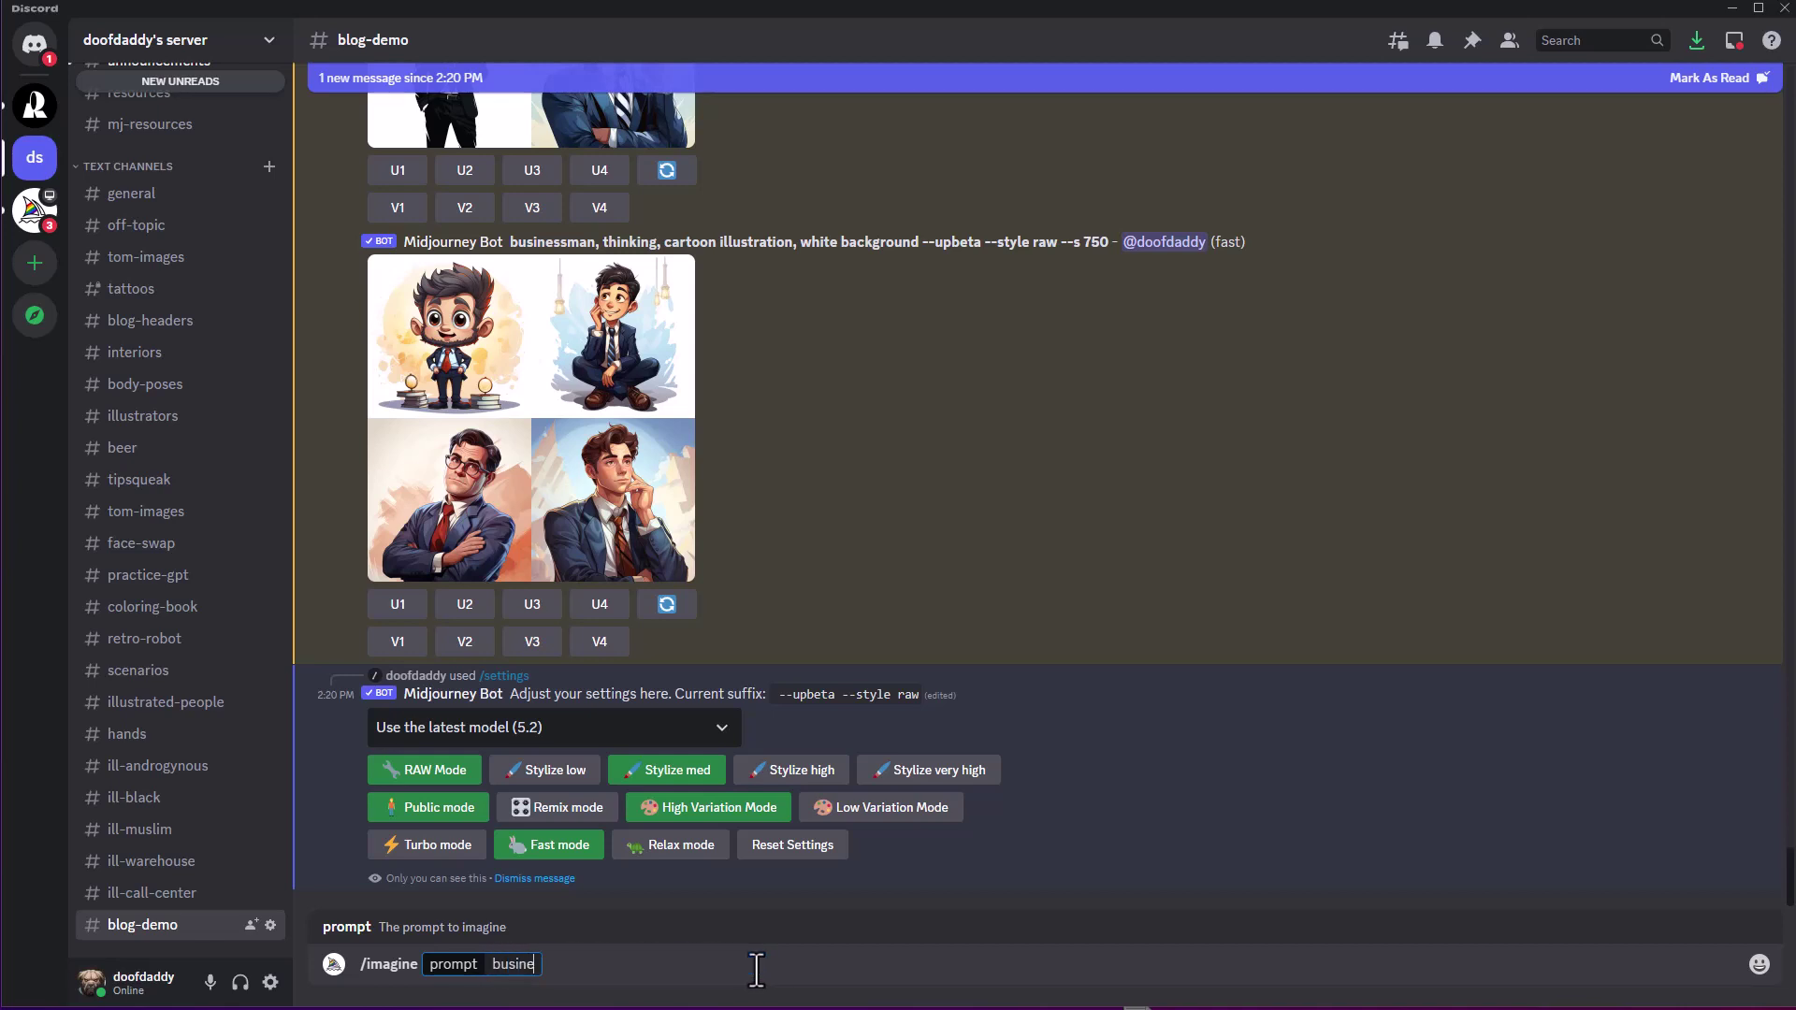
type("ssman, hands on ")
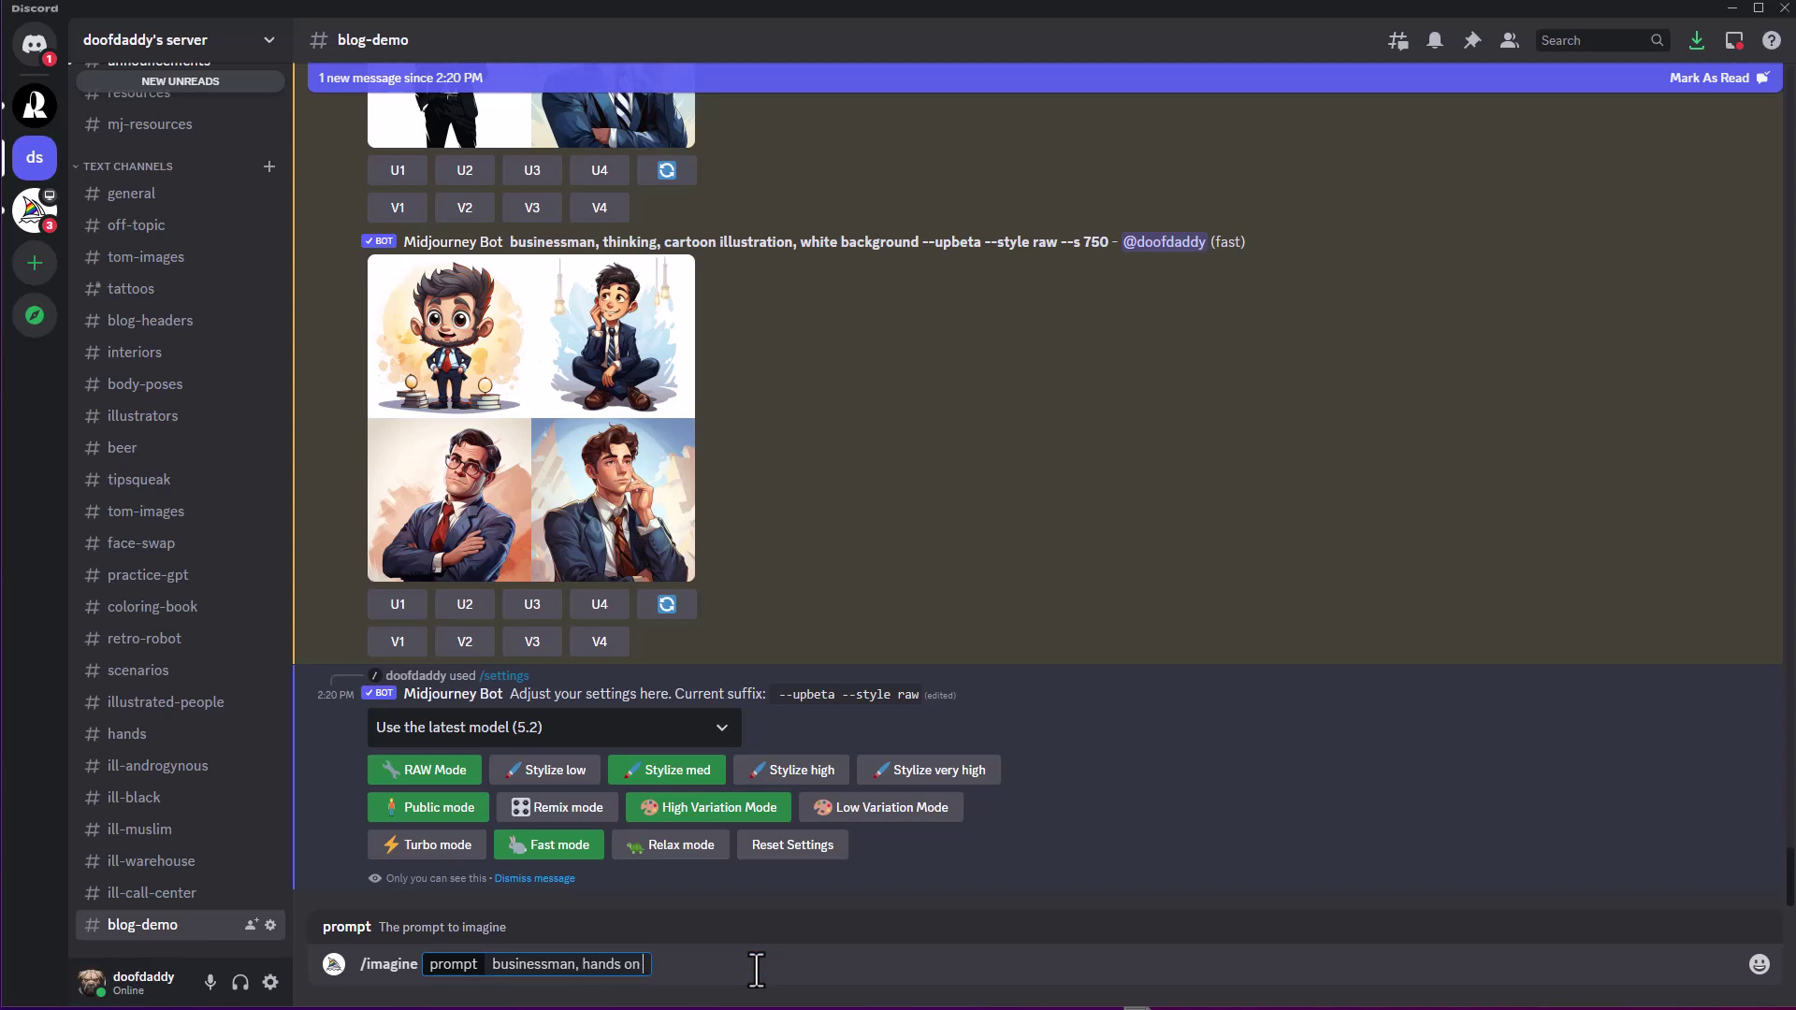
type("hips, vector")
scroll(946, 641, "up", 6)
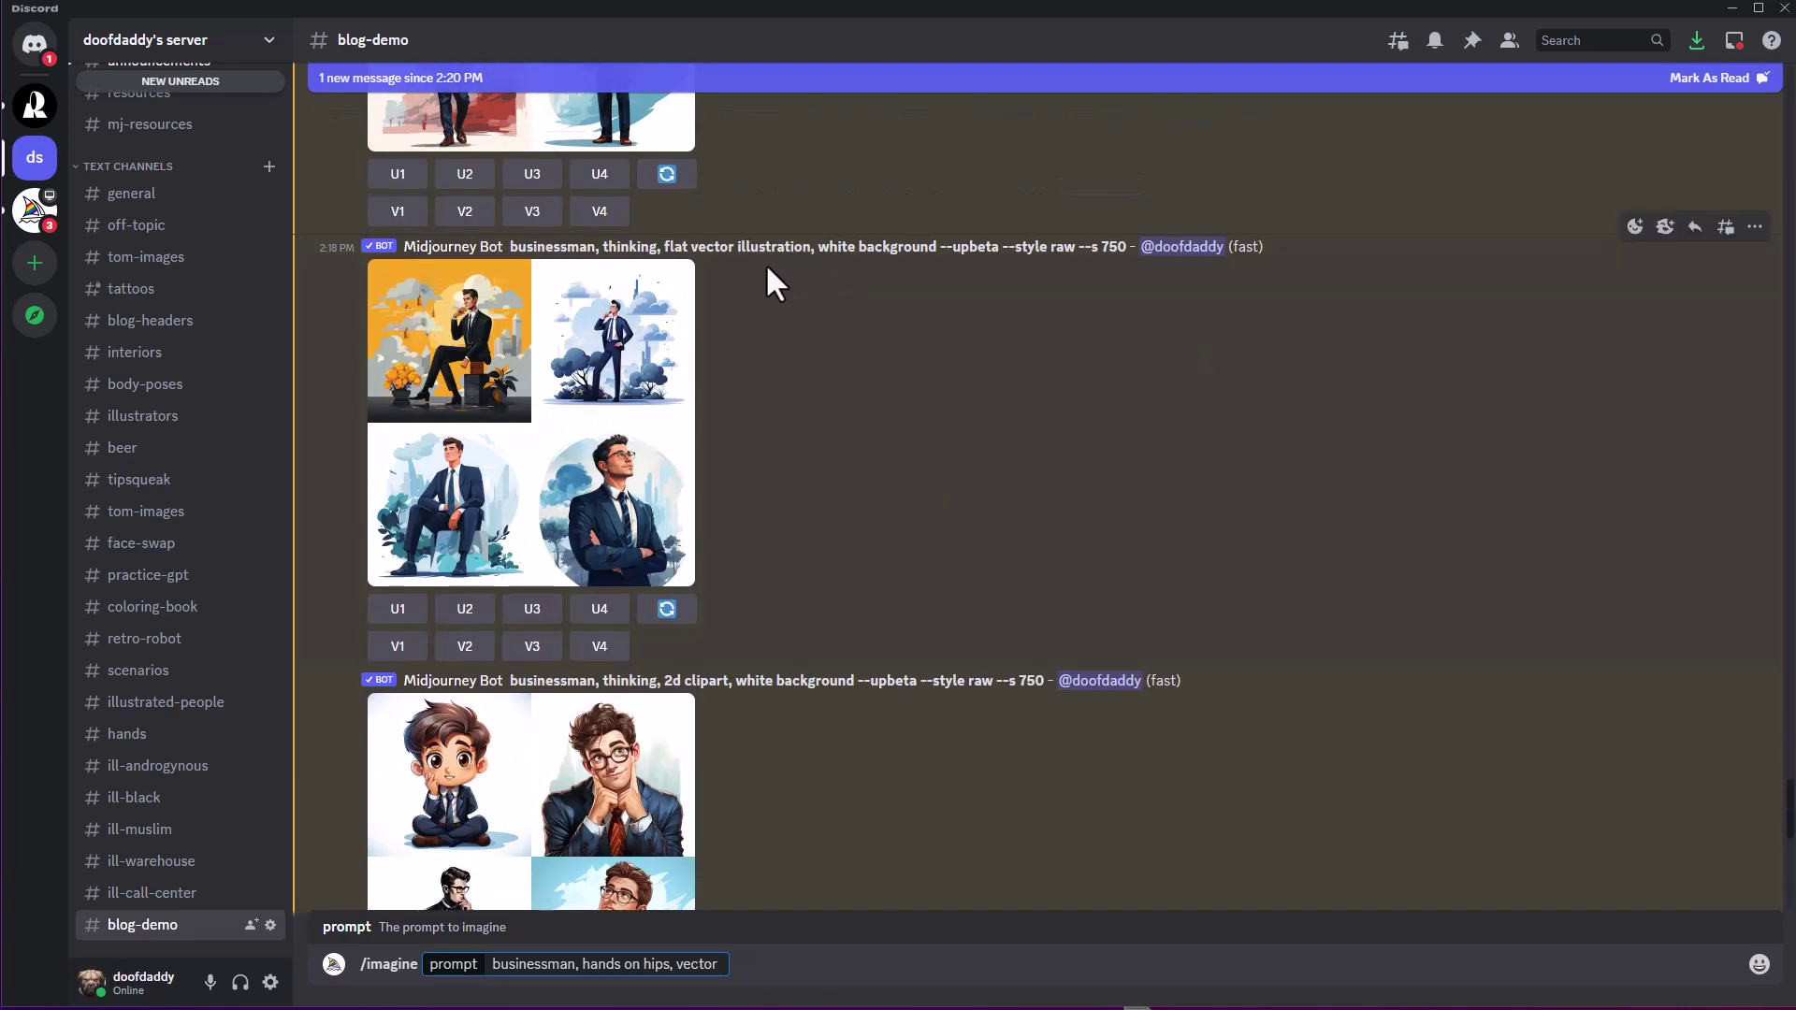
scroll(798, 302, "down", 6)
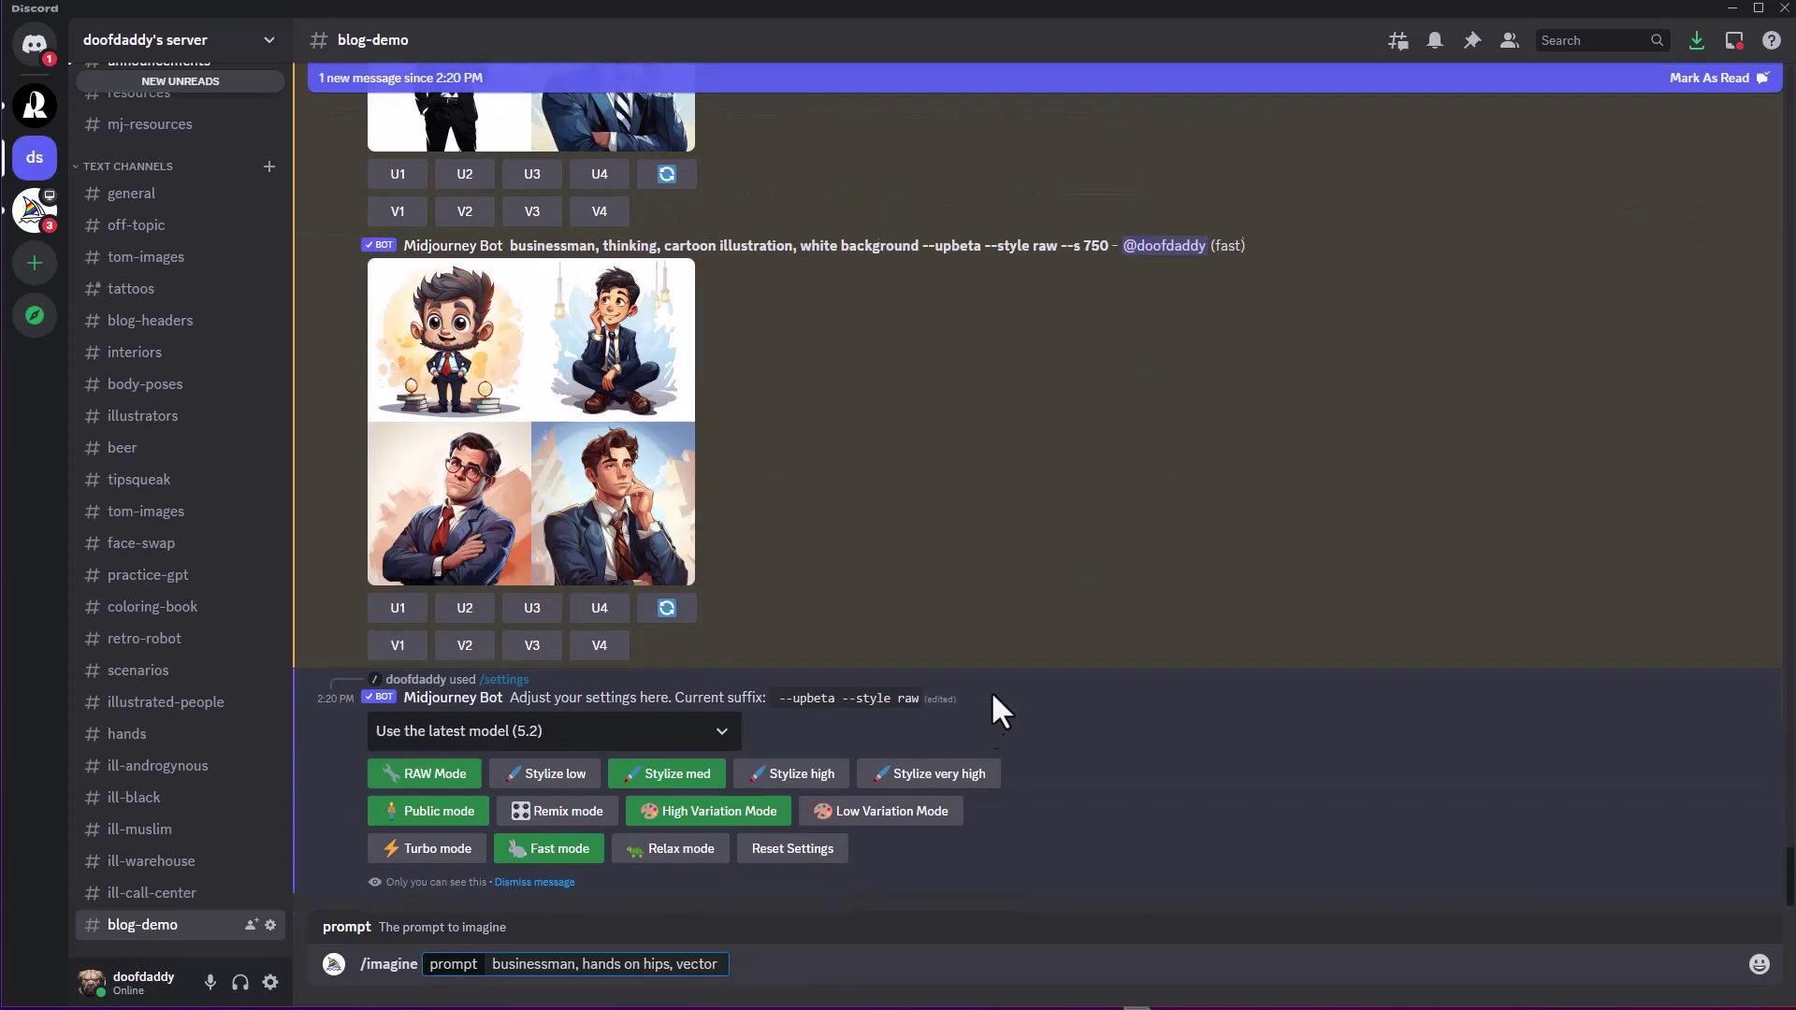
left_click(680, 965)
type("flat vector illus")
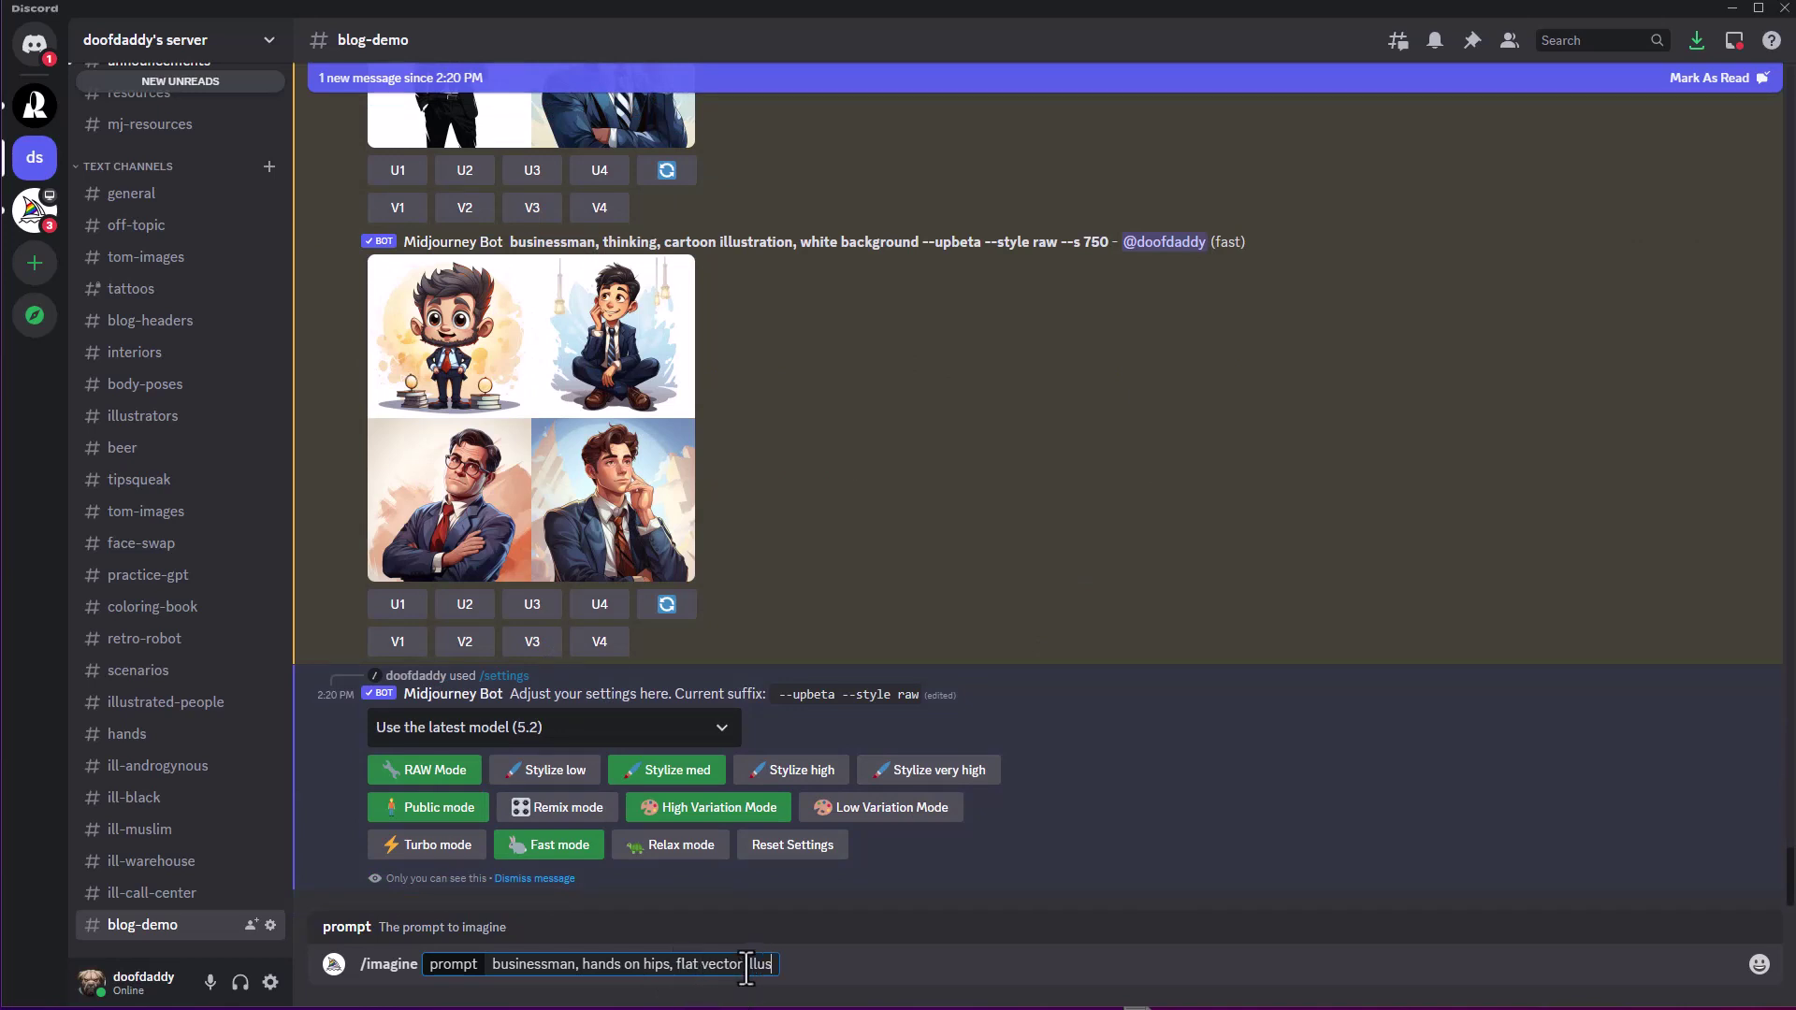
type("tration, white background")
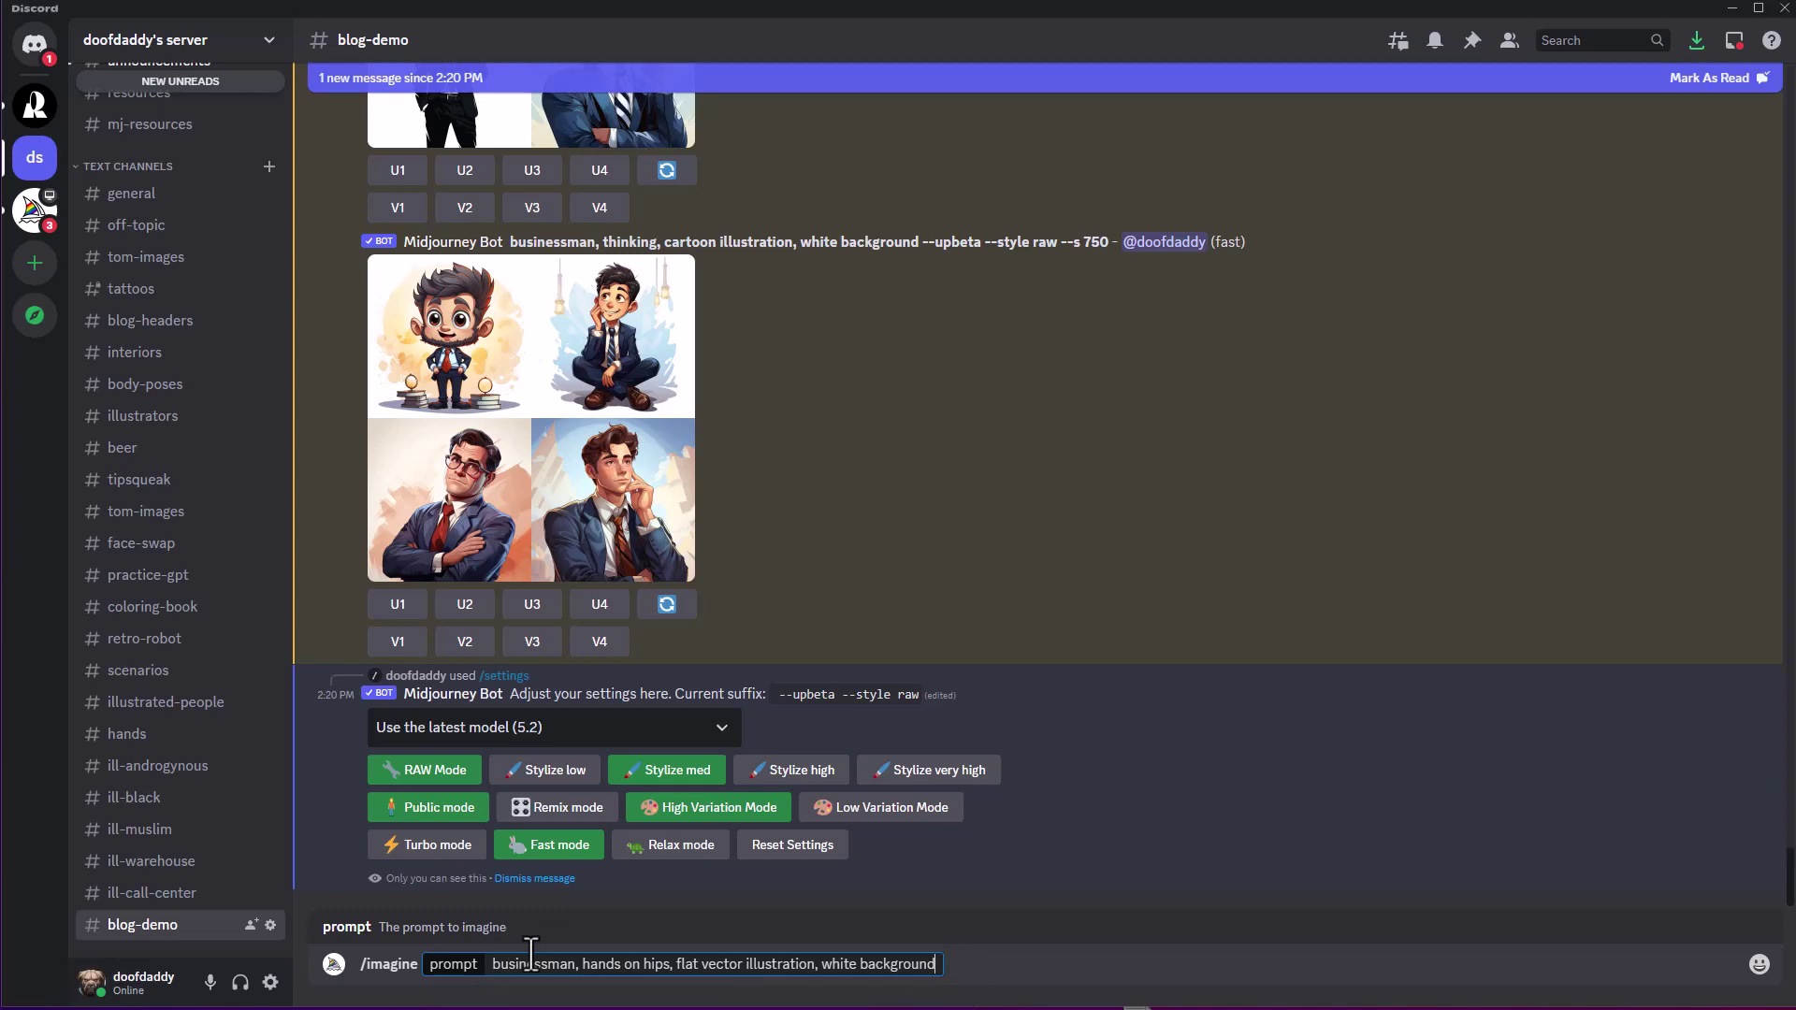
left_click(577, 965)
type(",")
key("Return")
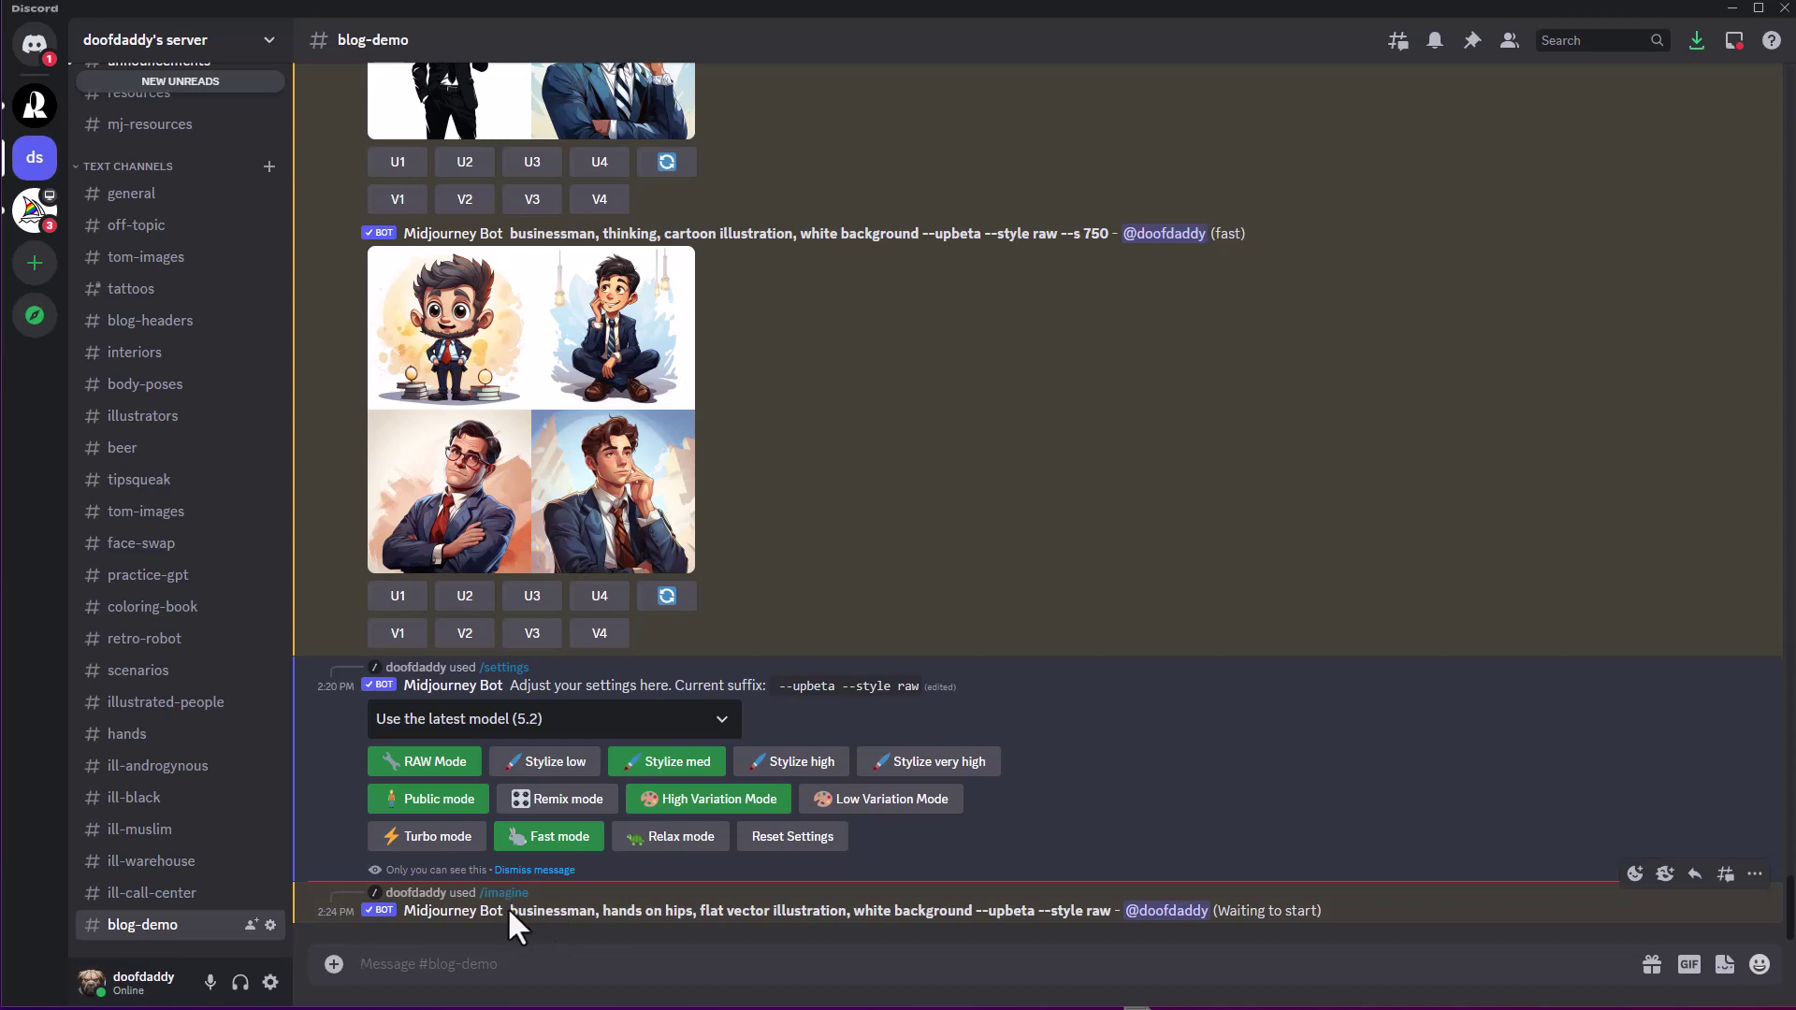
Resubmit the copied businessman prompt with 'gesturing,' inserted before 'flat vector illustration'
left_click_drag(510, 910, 973, 913)
key("ctrl+c")
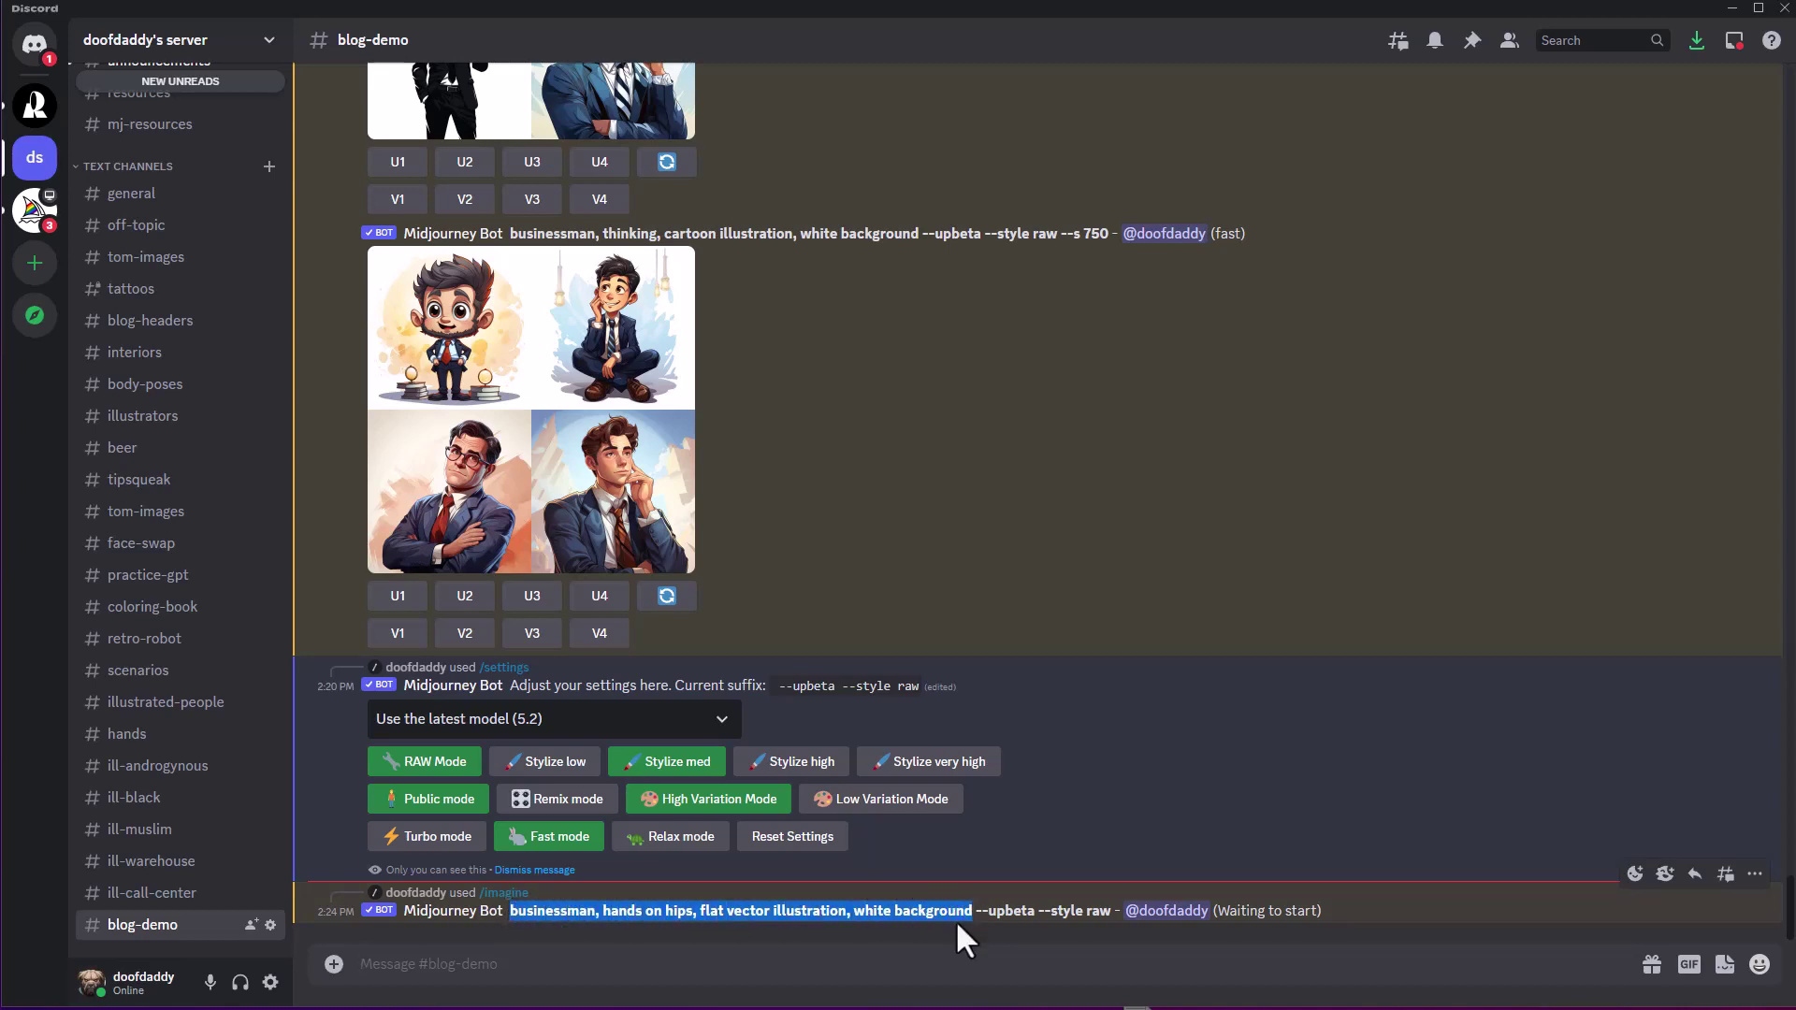
left_click(433, 973)
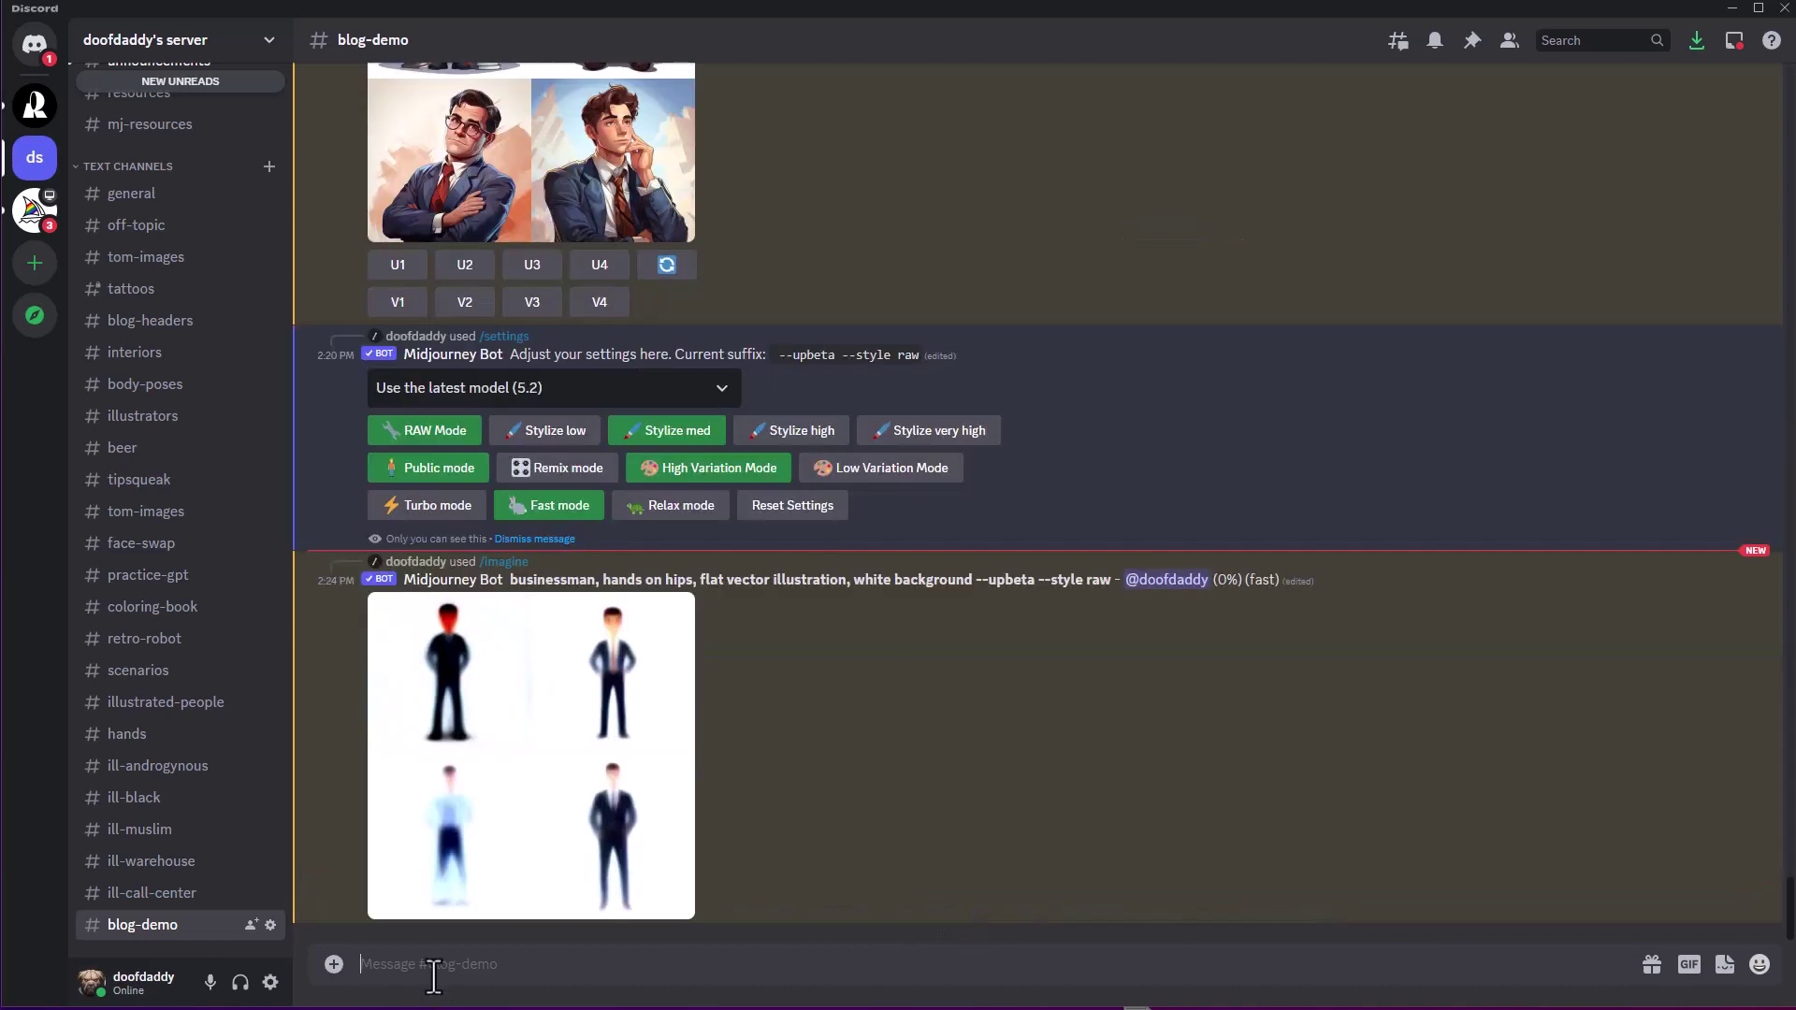
type("/")
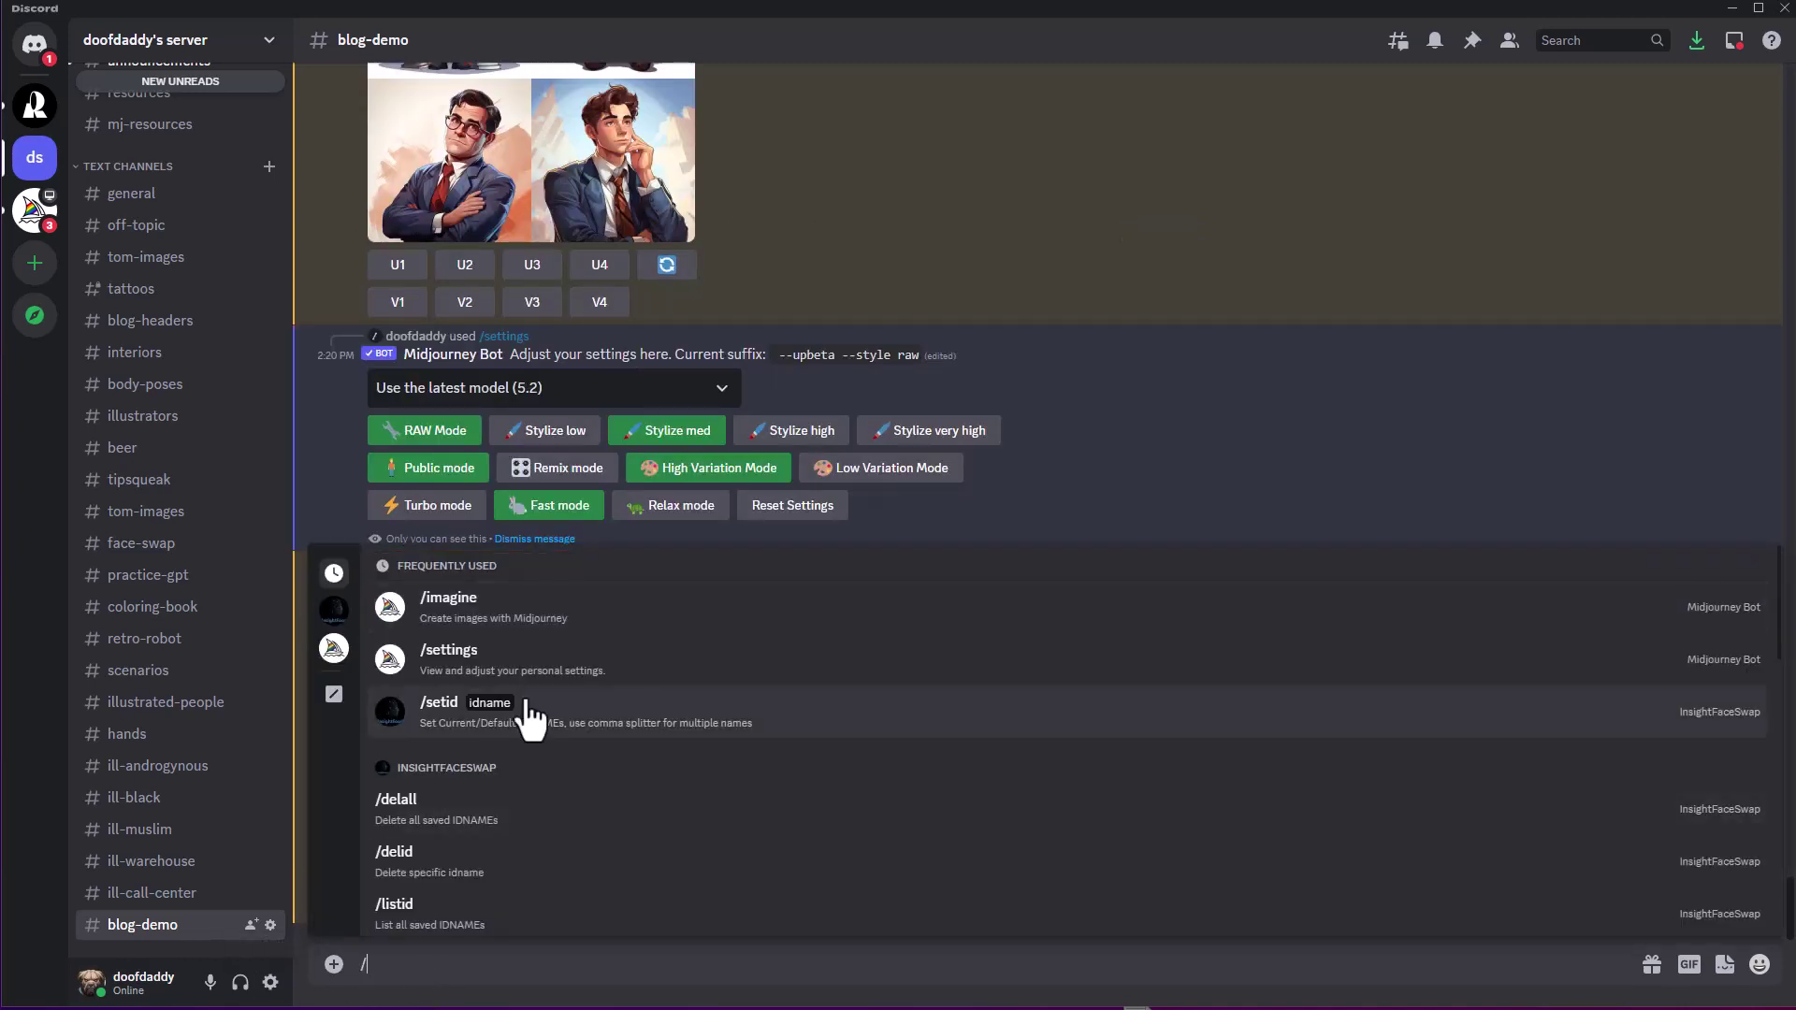
left_click(605, 629)
key("ctrl+v")
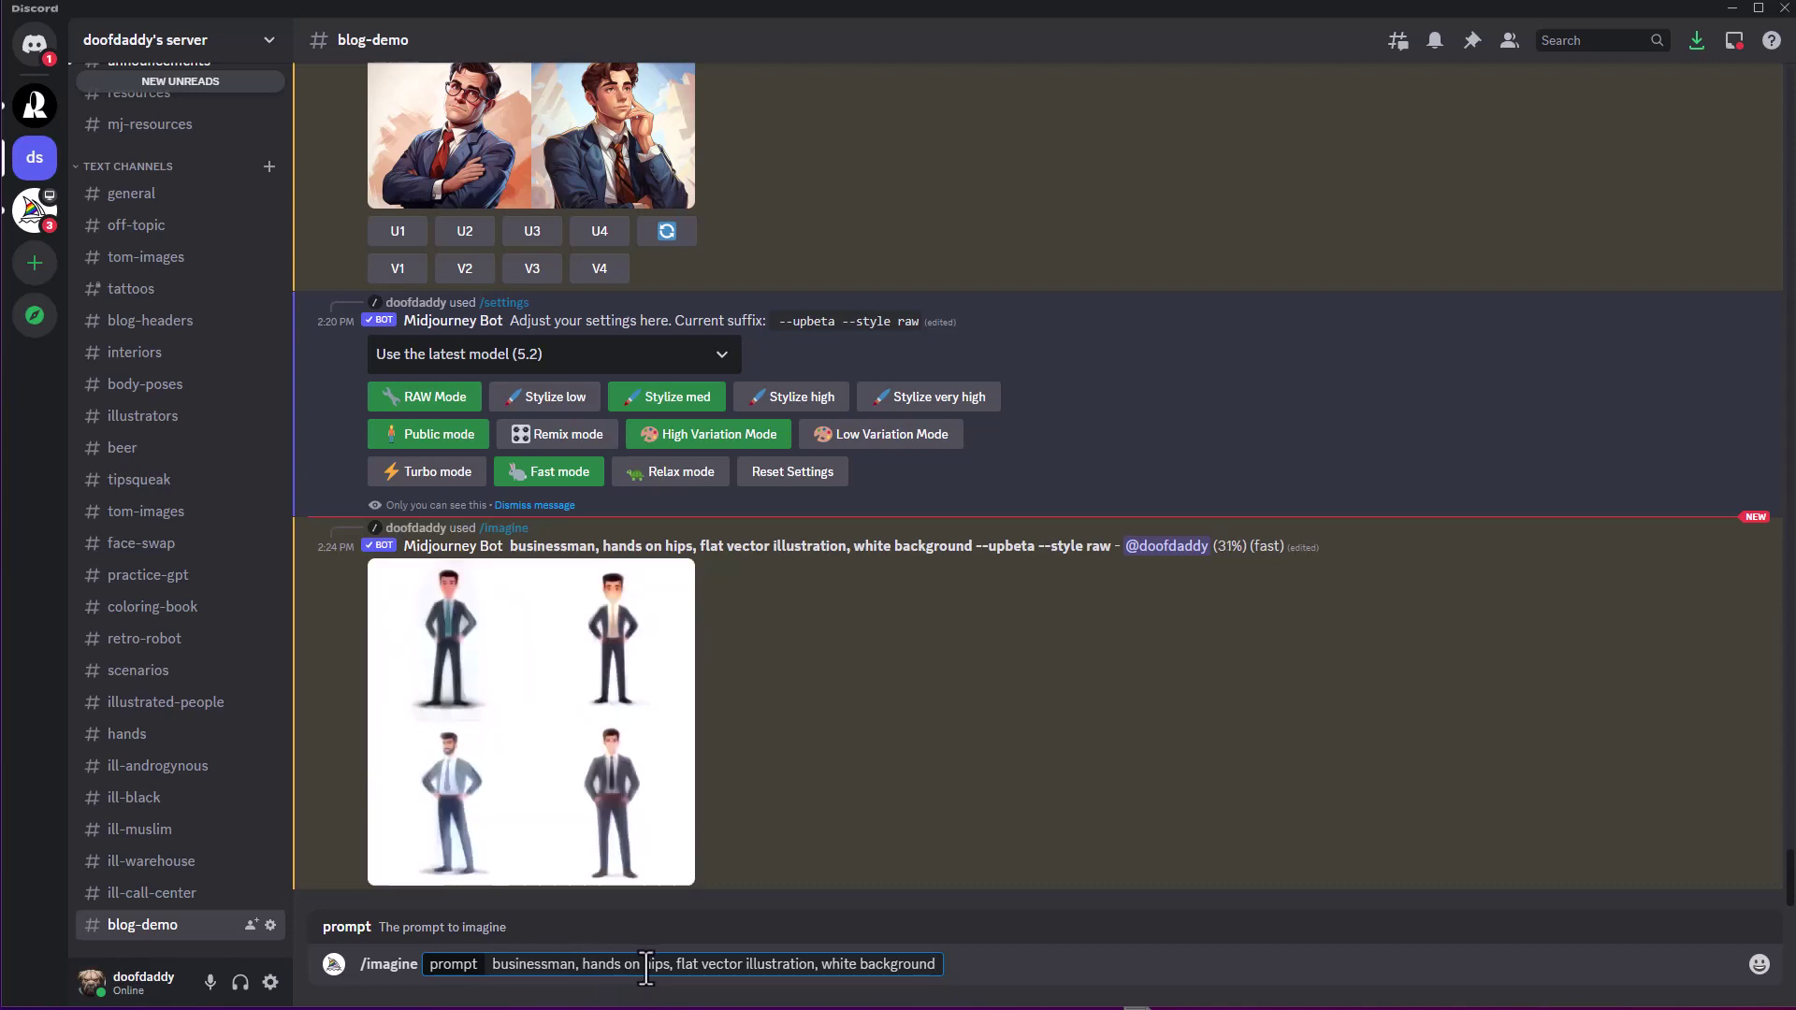
left_click(676, 964)
type("gest")
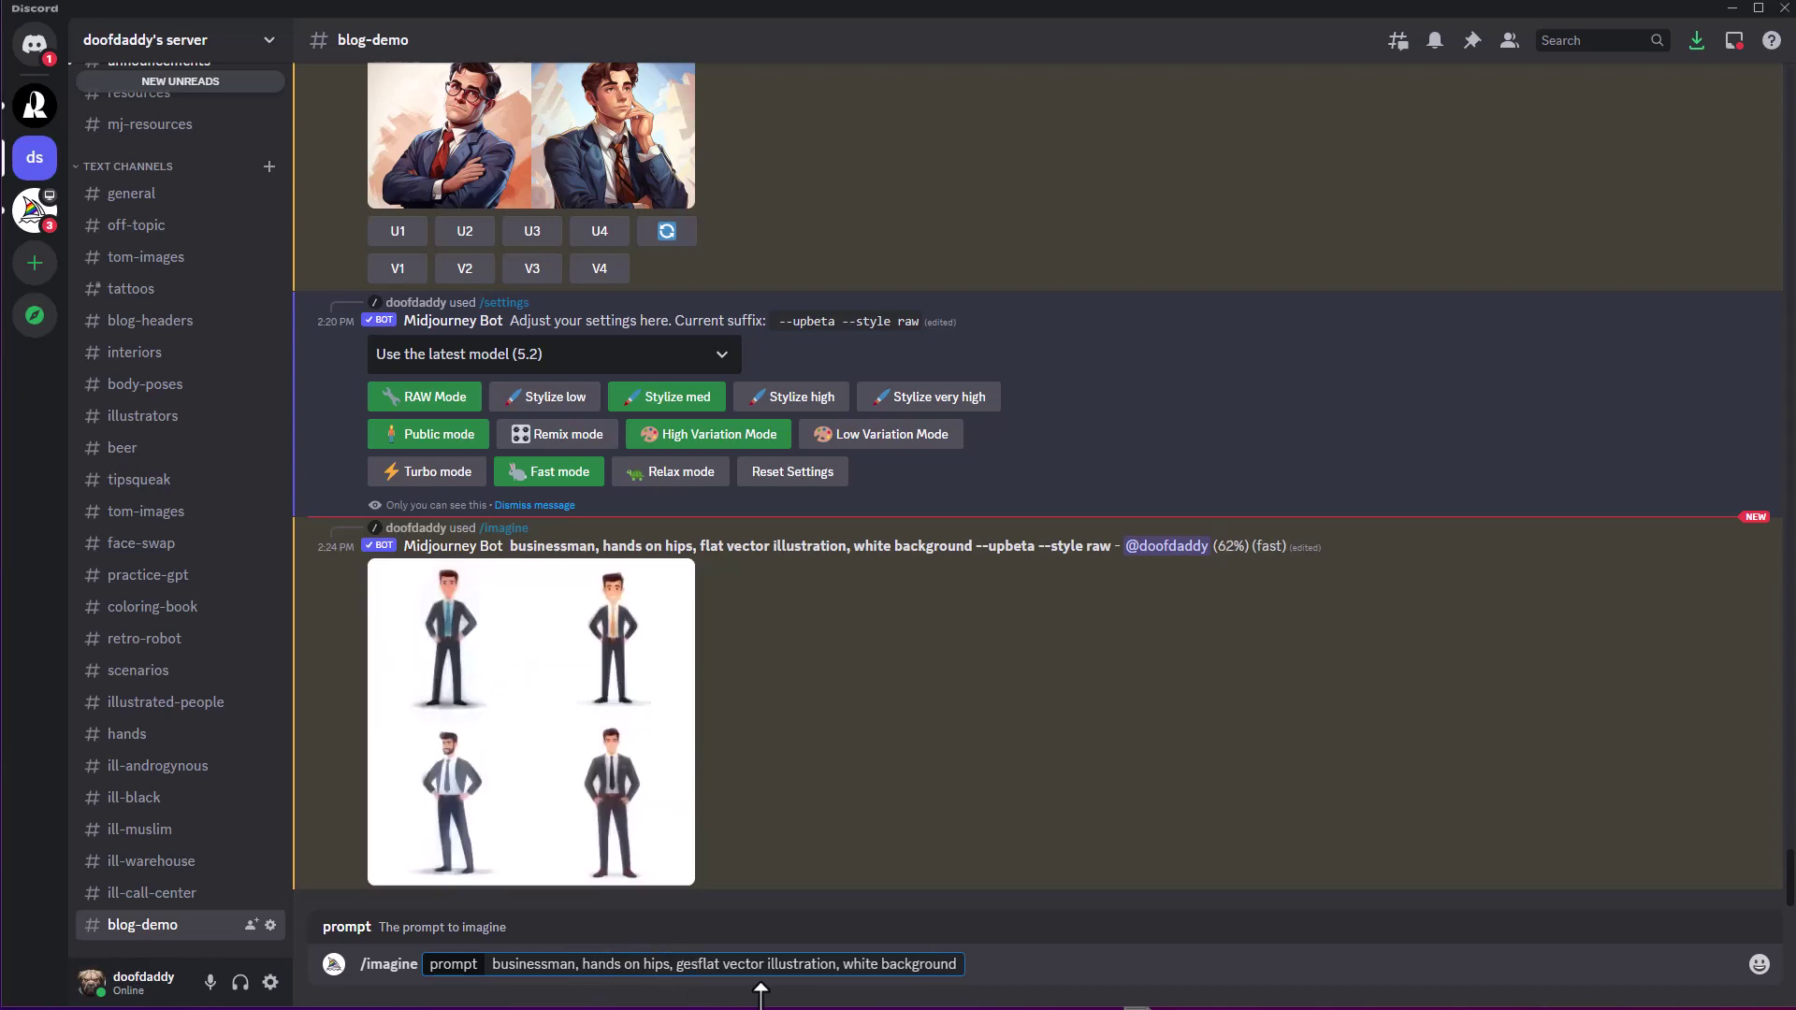
type("uring")
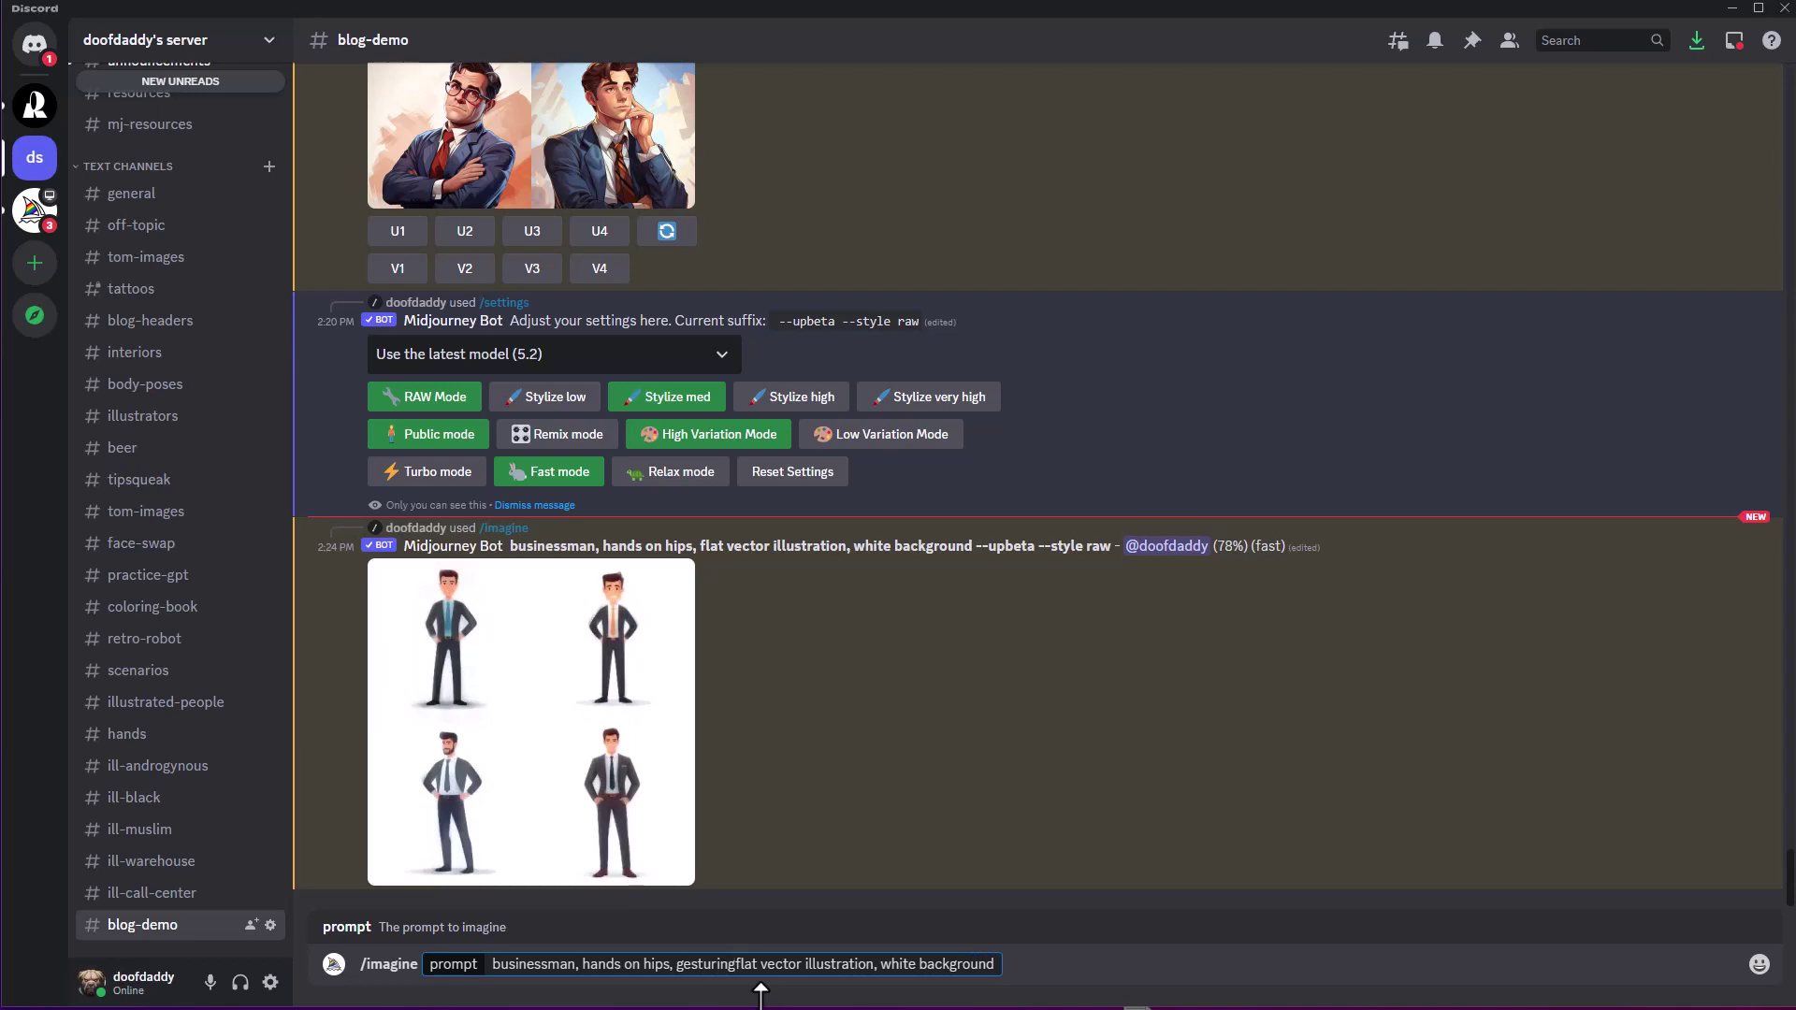
type(",")
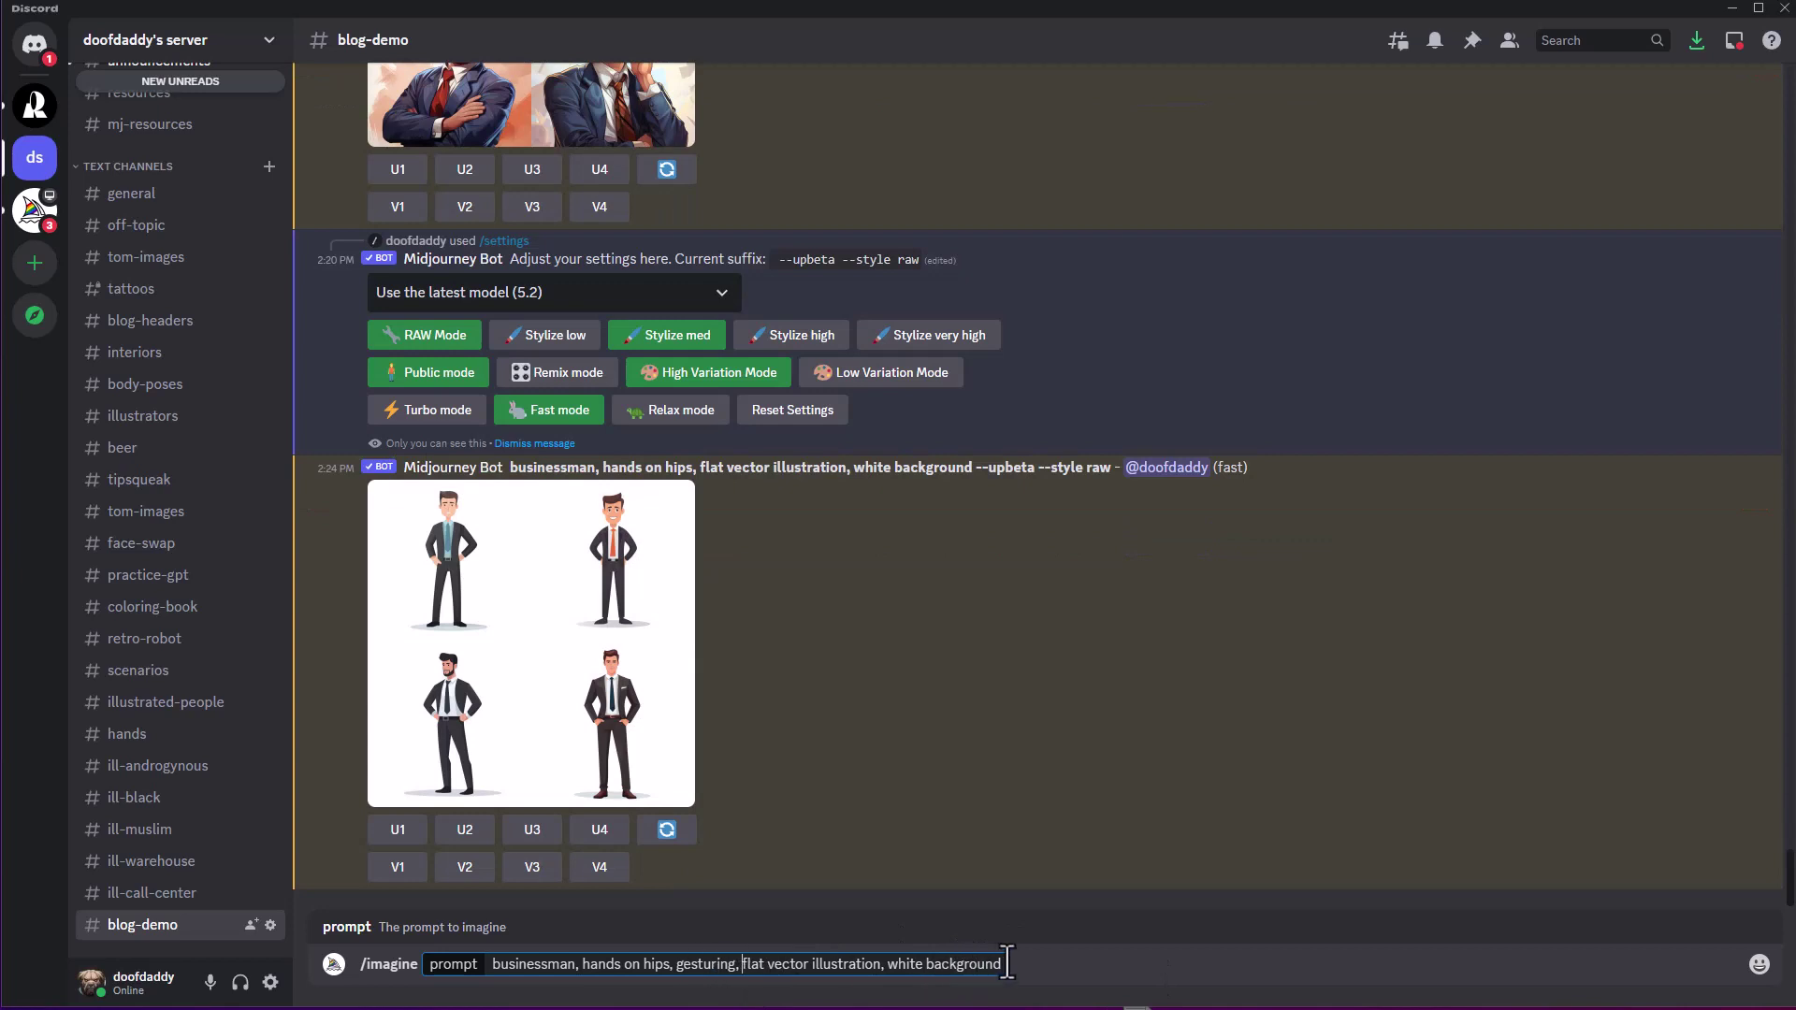
key("Return")
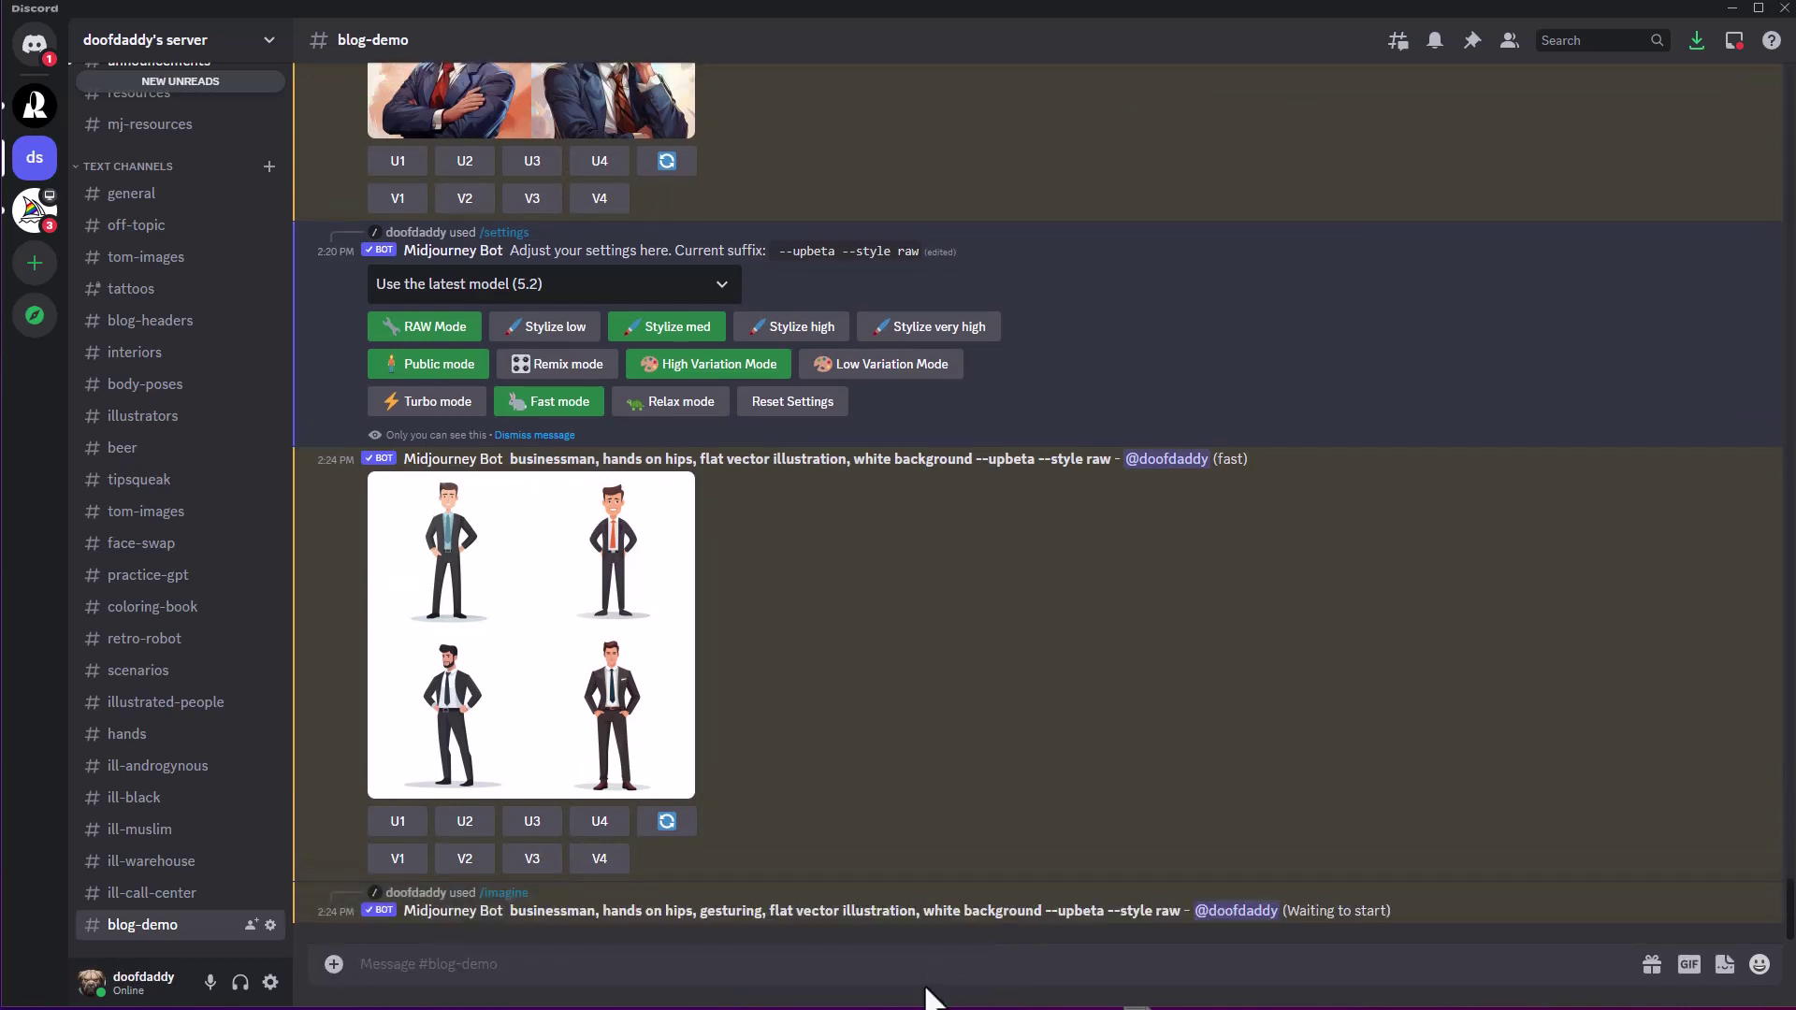
Enlarge the finished hands-on-hips businessman grid in Discord's image viewer
left_click(610, 636)
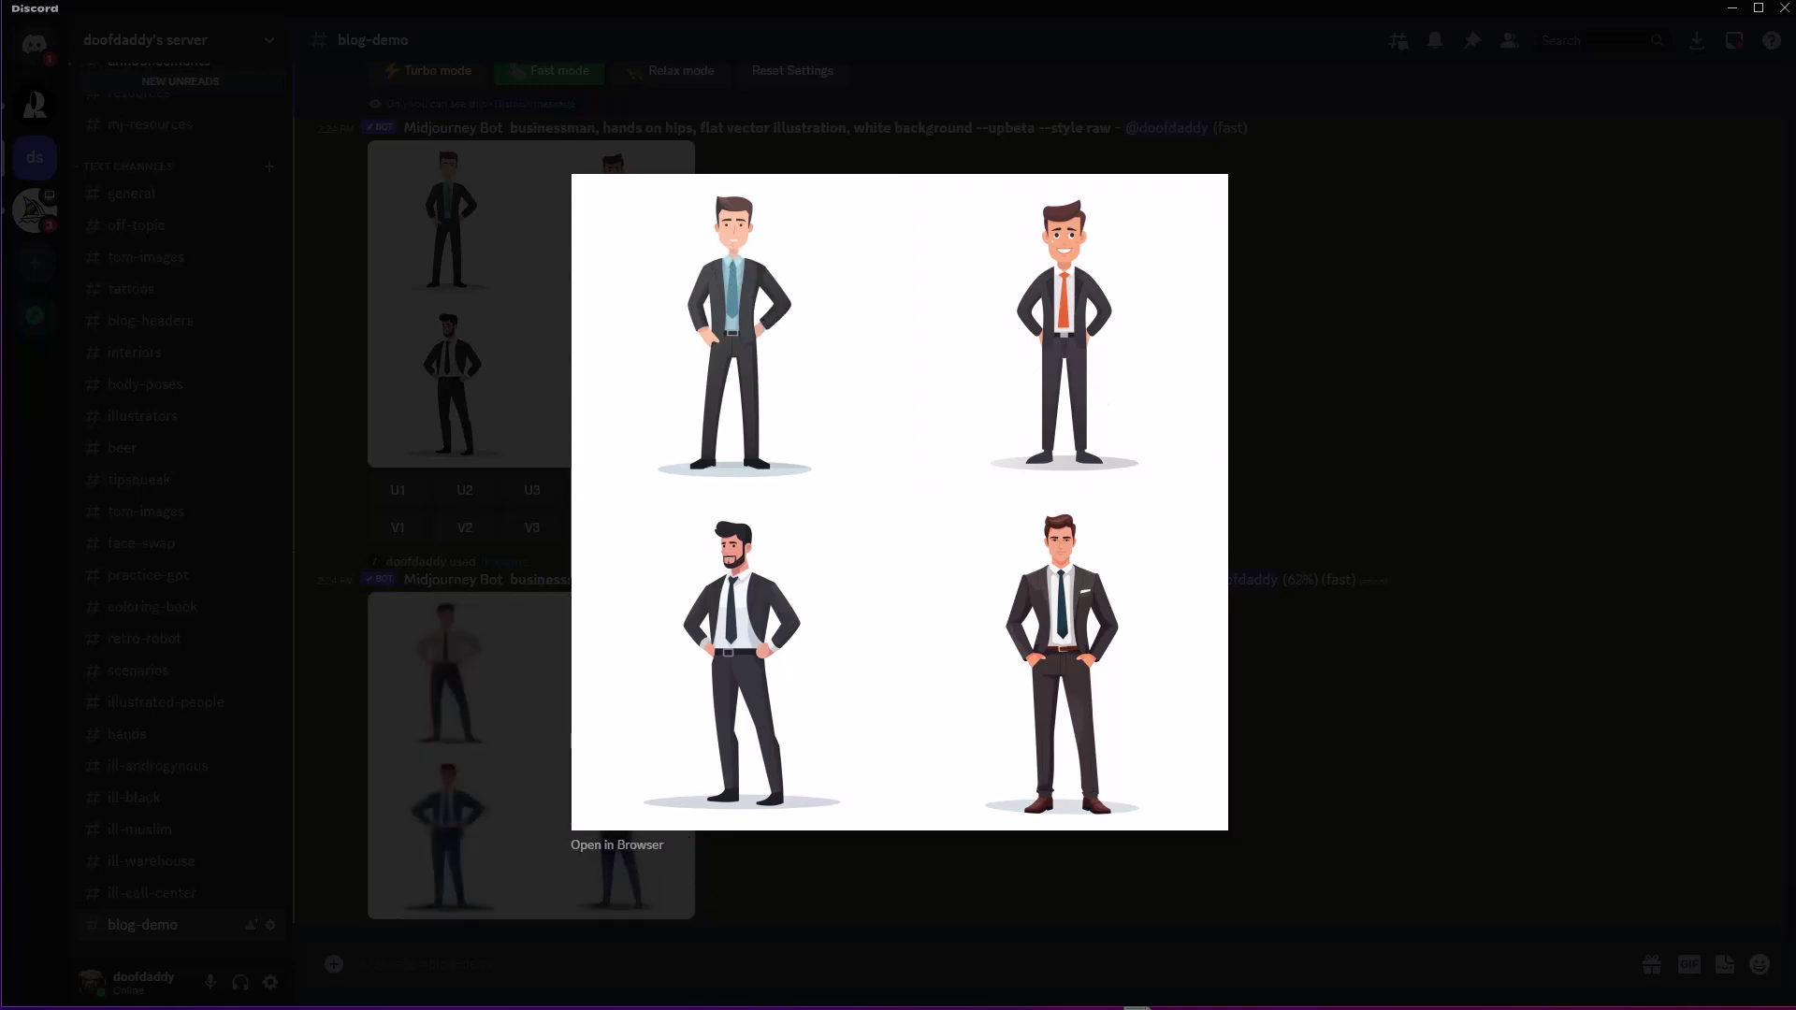
Open the hands-on-hips grid full-size in a maximized Chrome window, scroll around it, return to Discord
left_click(616, 845)
double_click(415, 89)
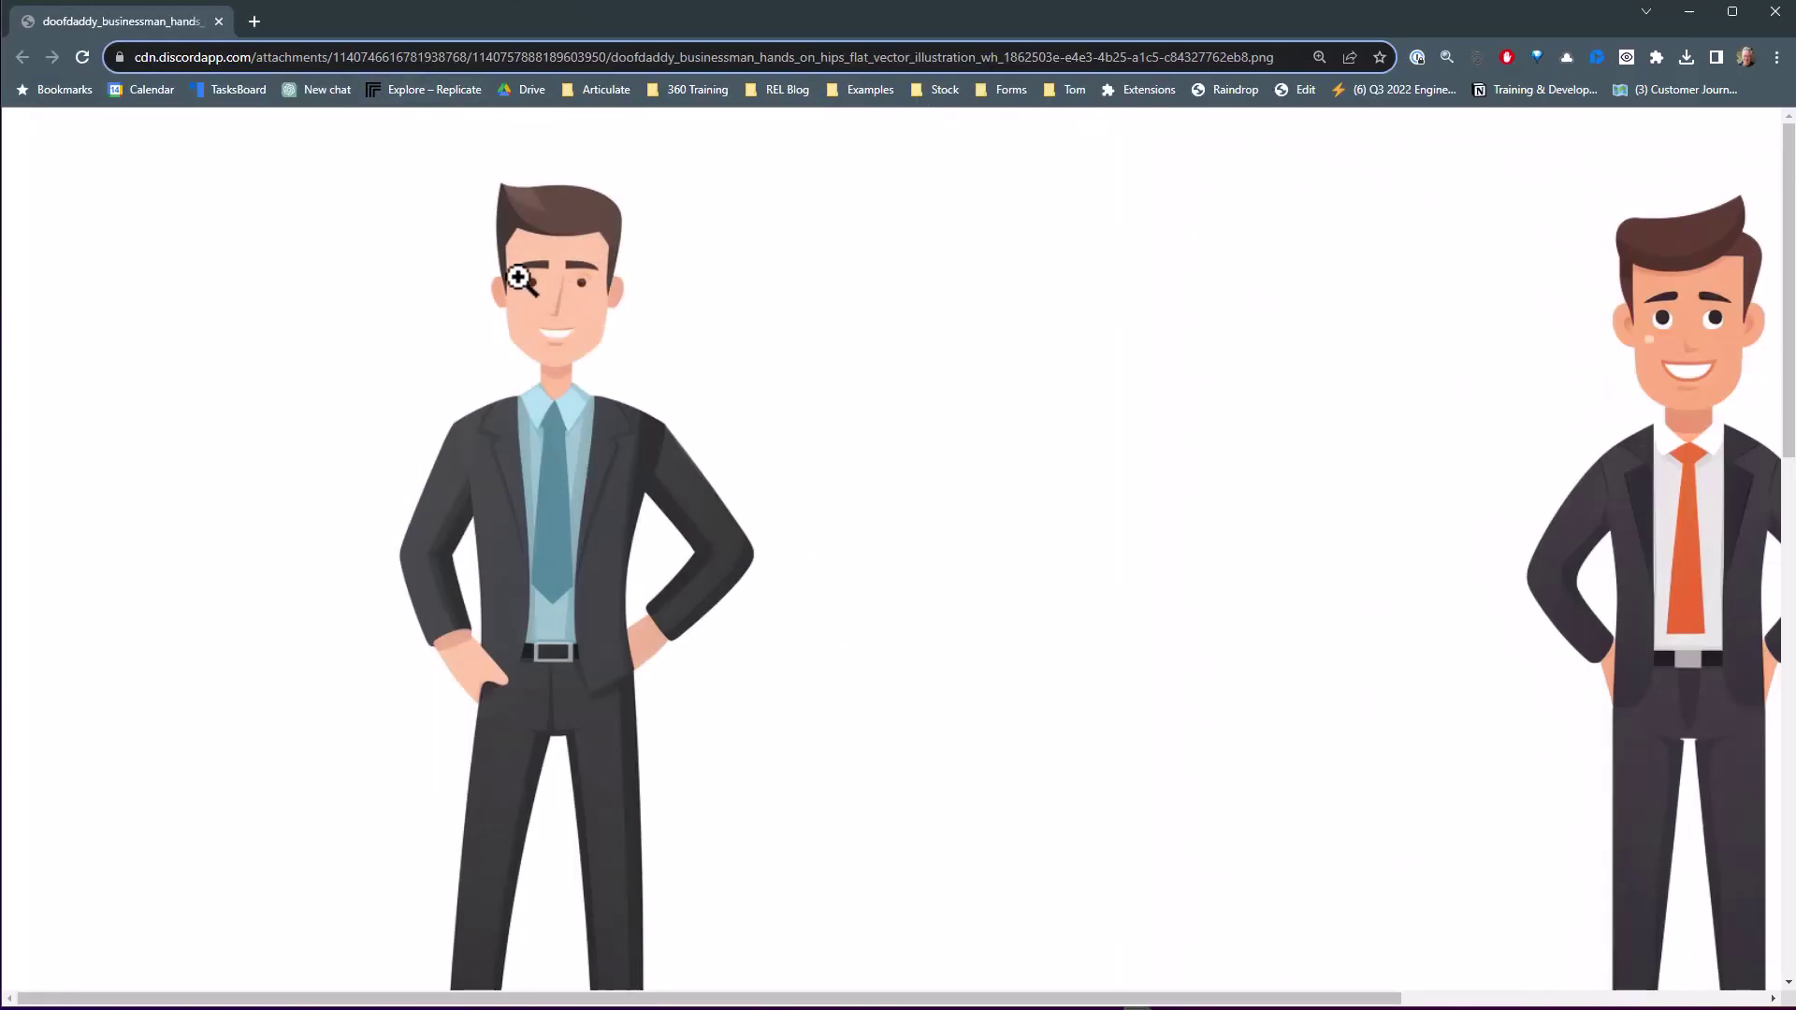
left_click_drag(1323, 999, 1497, 997)
left_click_drag(1789, 428, 1788, 752)
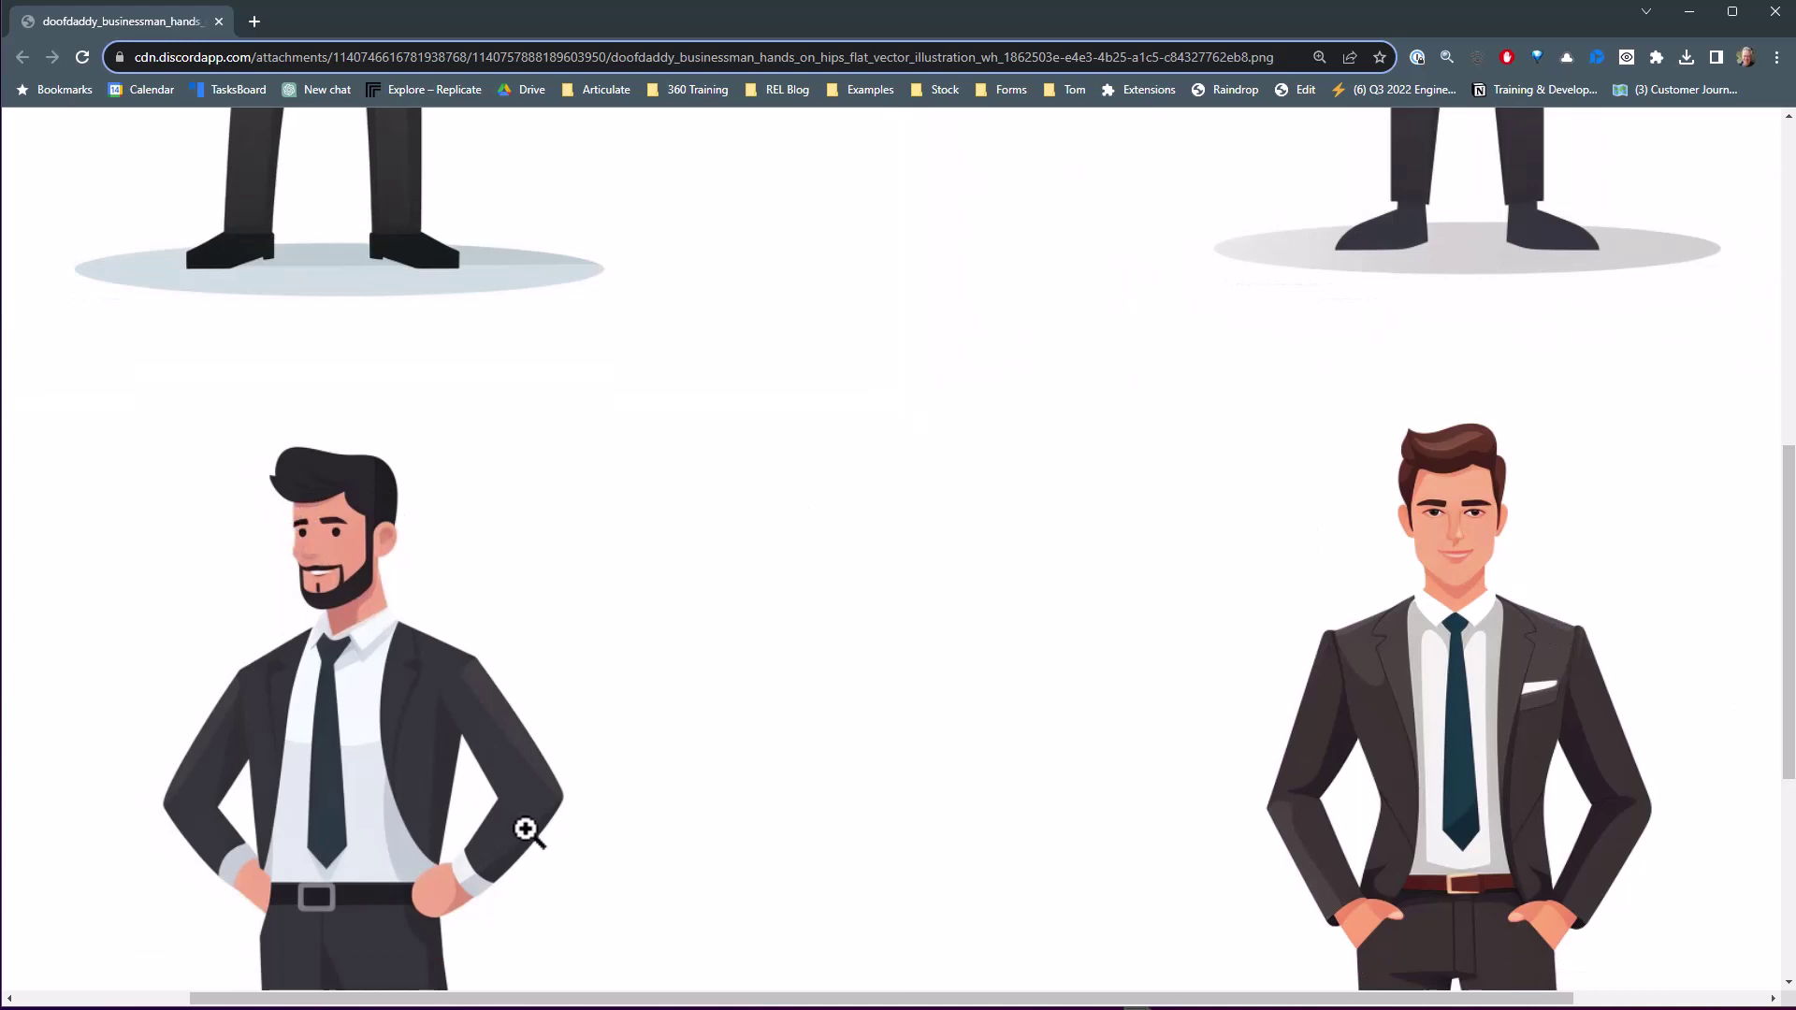
scroll(603, 830, "down", 4)
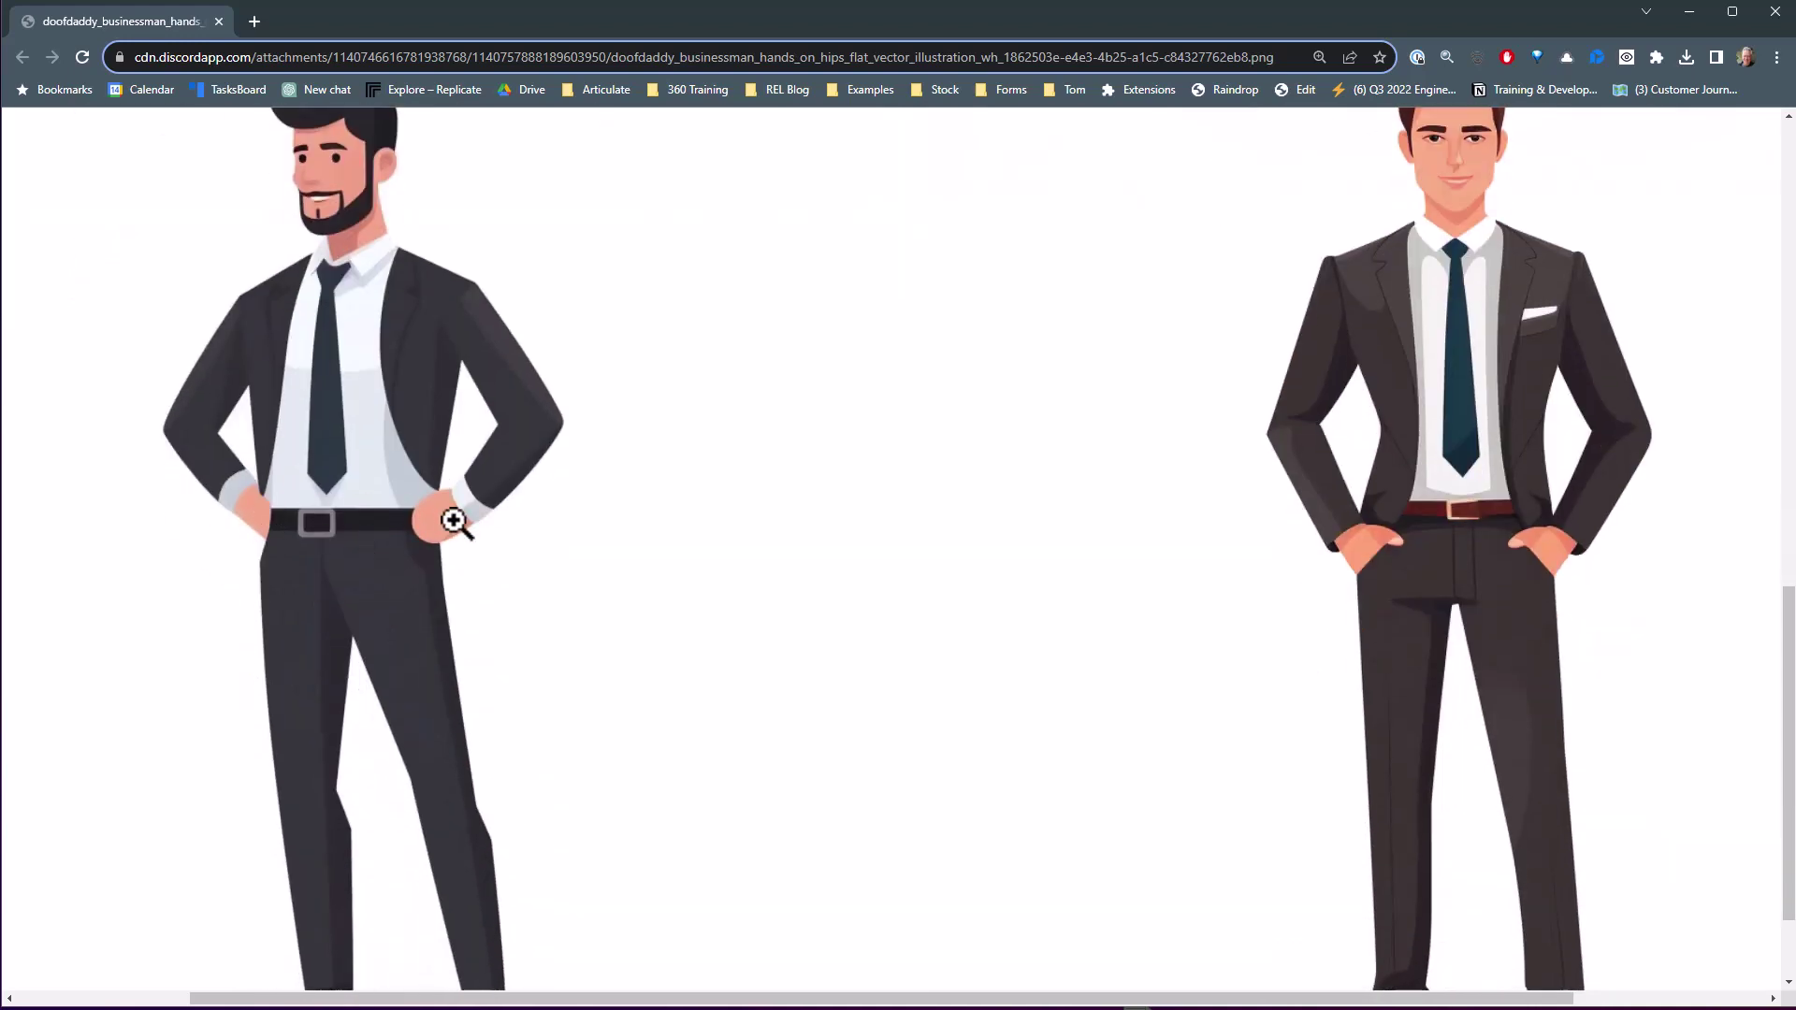
scroll(458, 521, "down", 2)
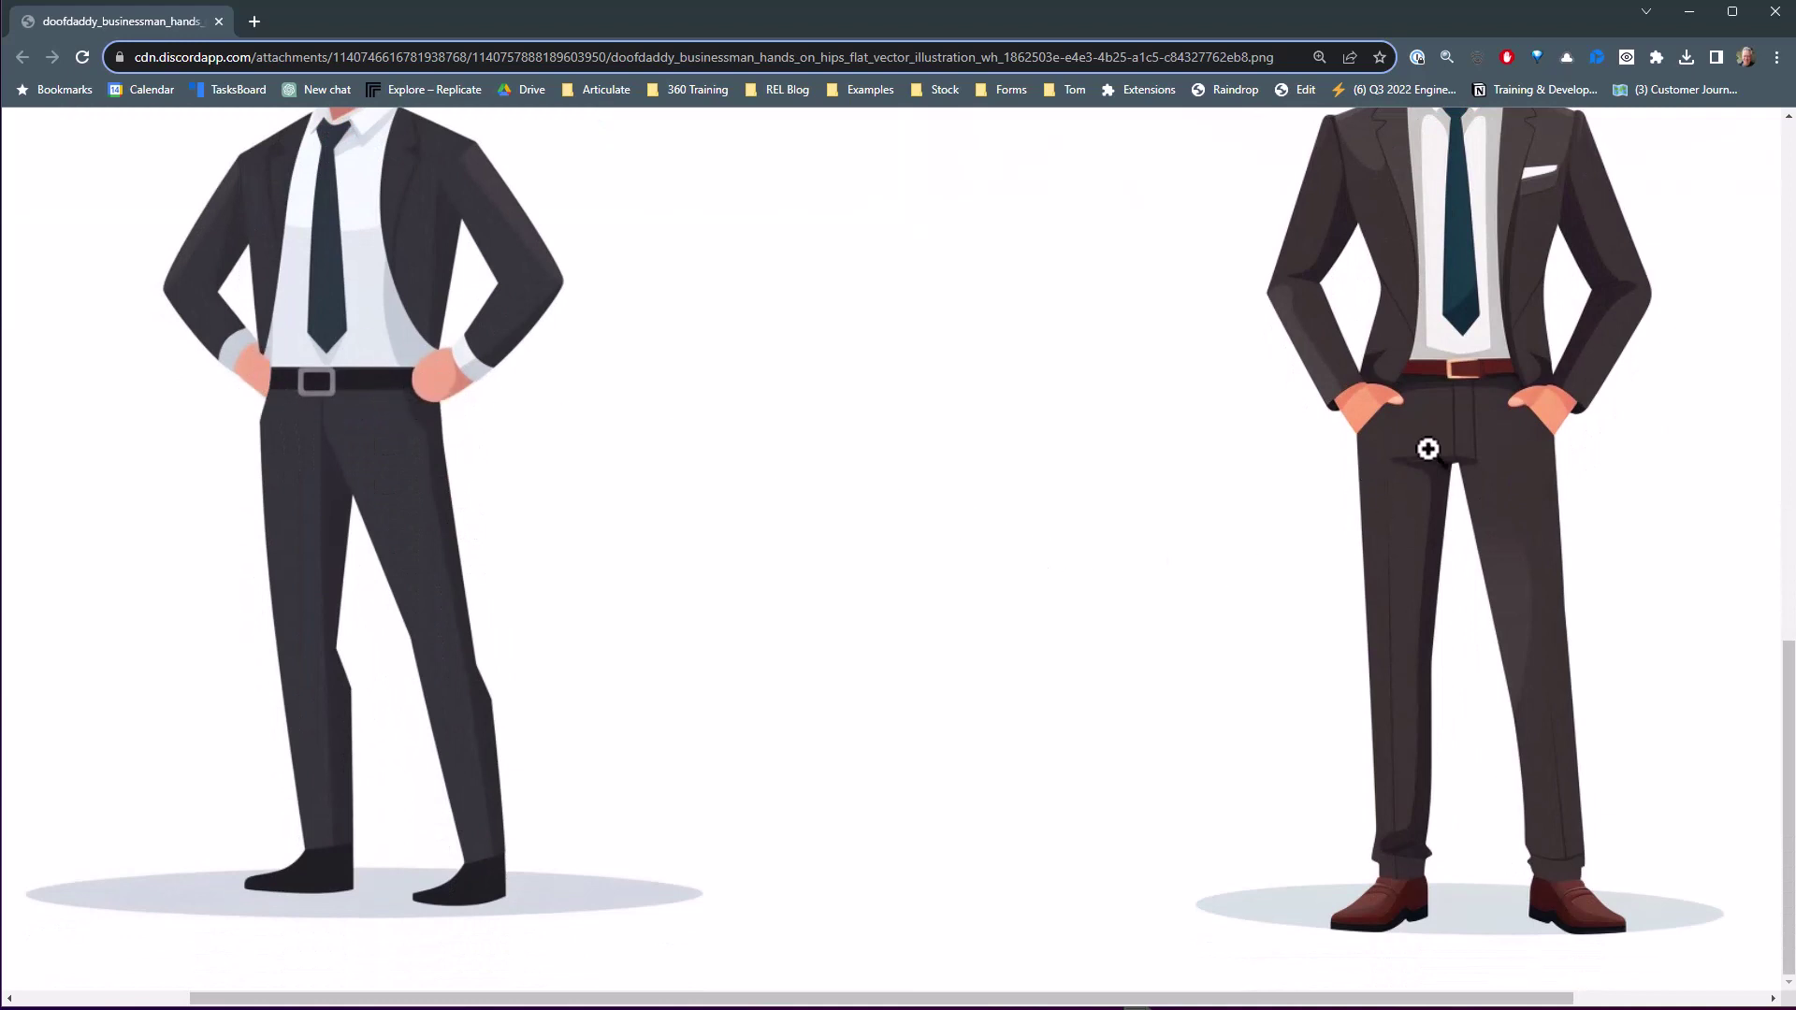
scroll(1450, 456, "up", 5)
scroll(1464, 473, "up", 9)
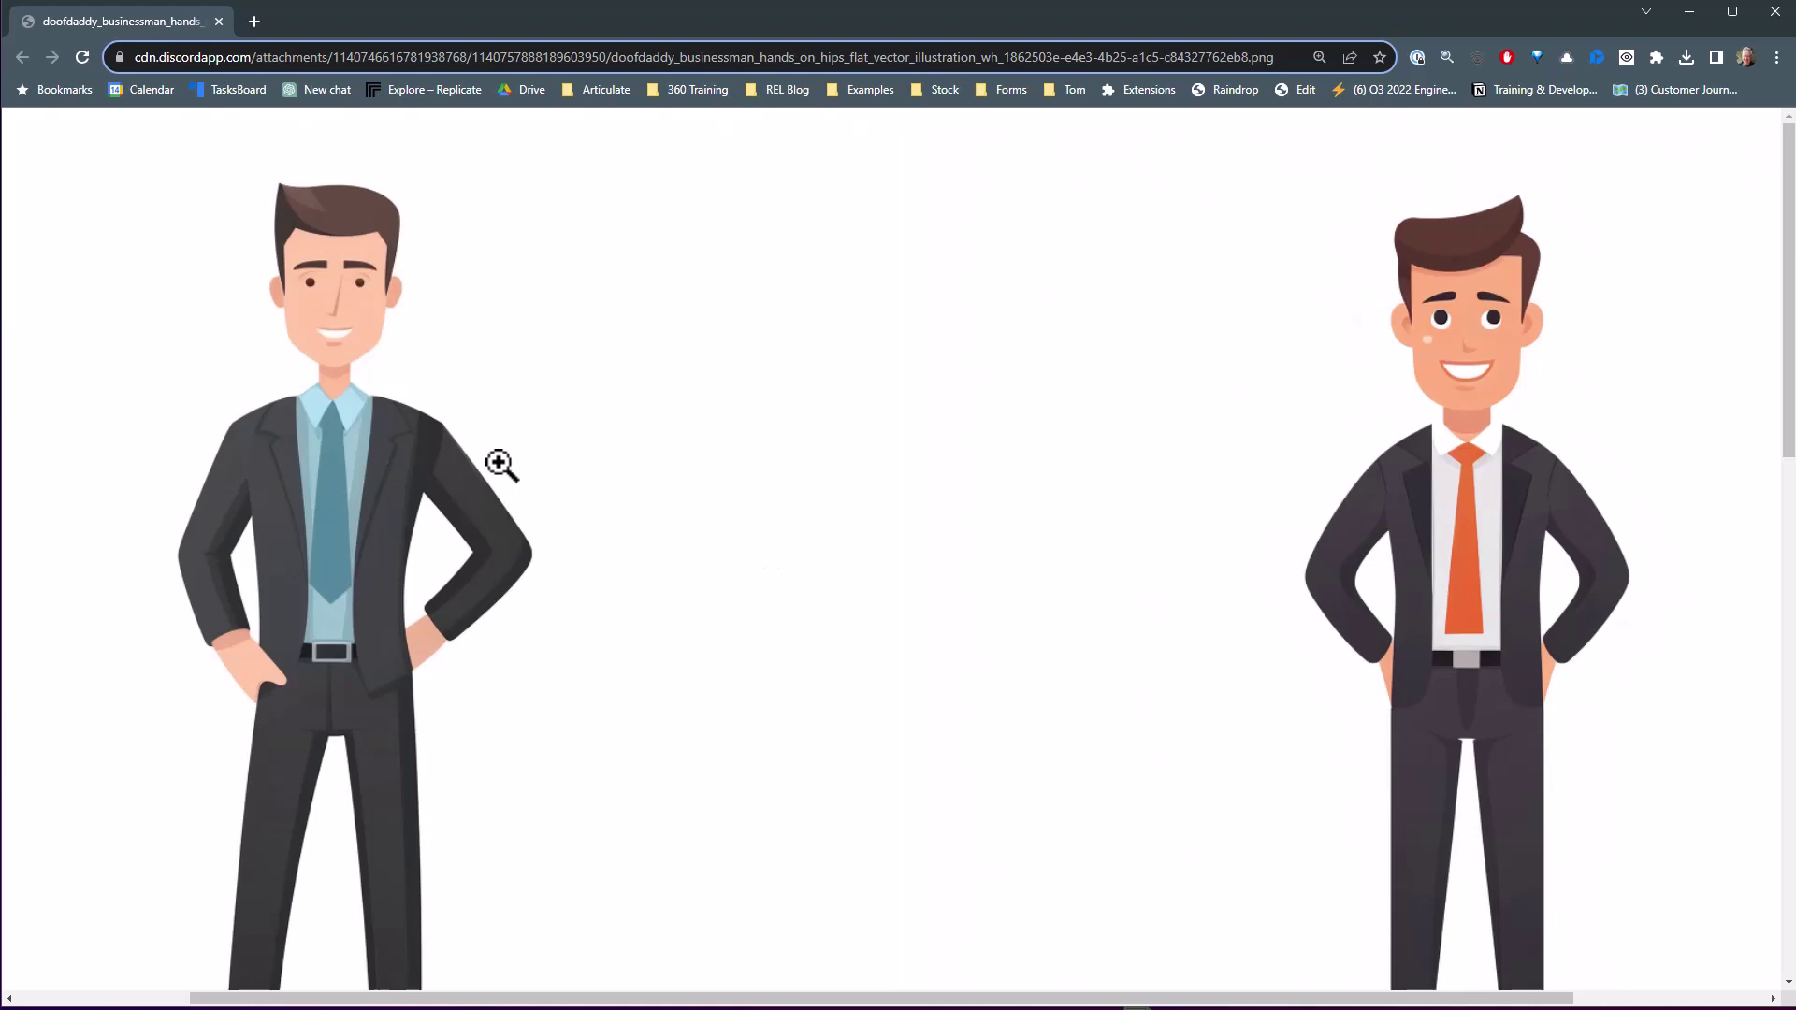
scroll(414, 655, "down", 5)
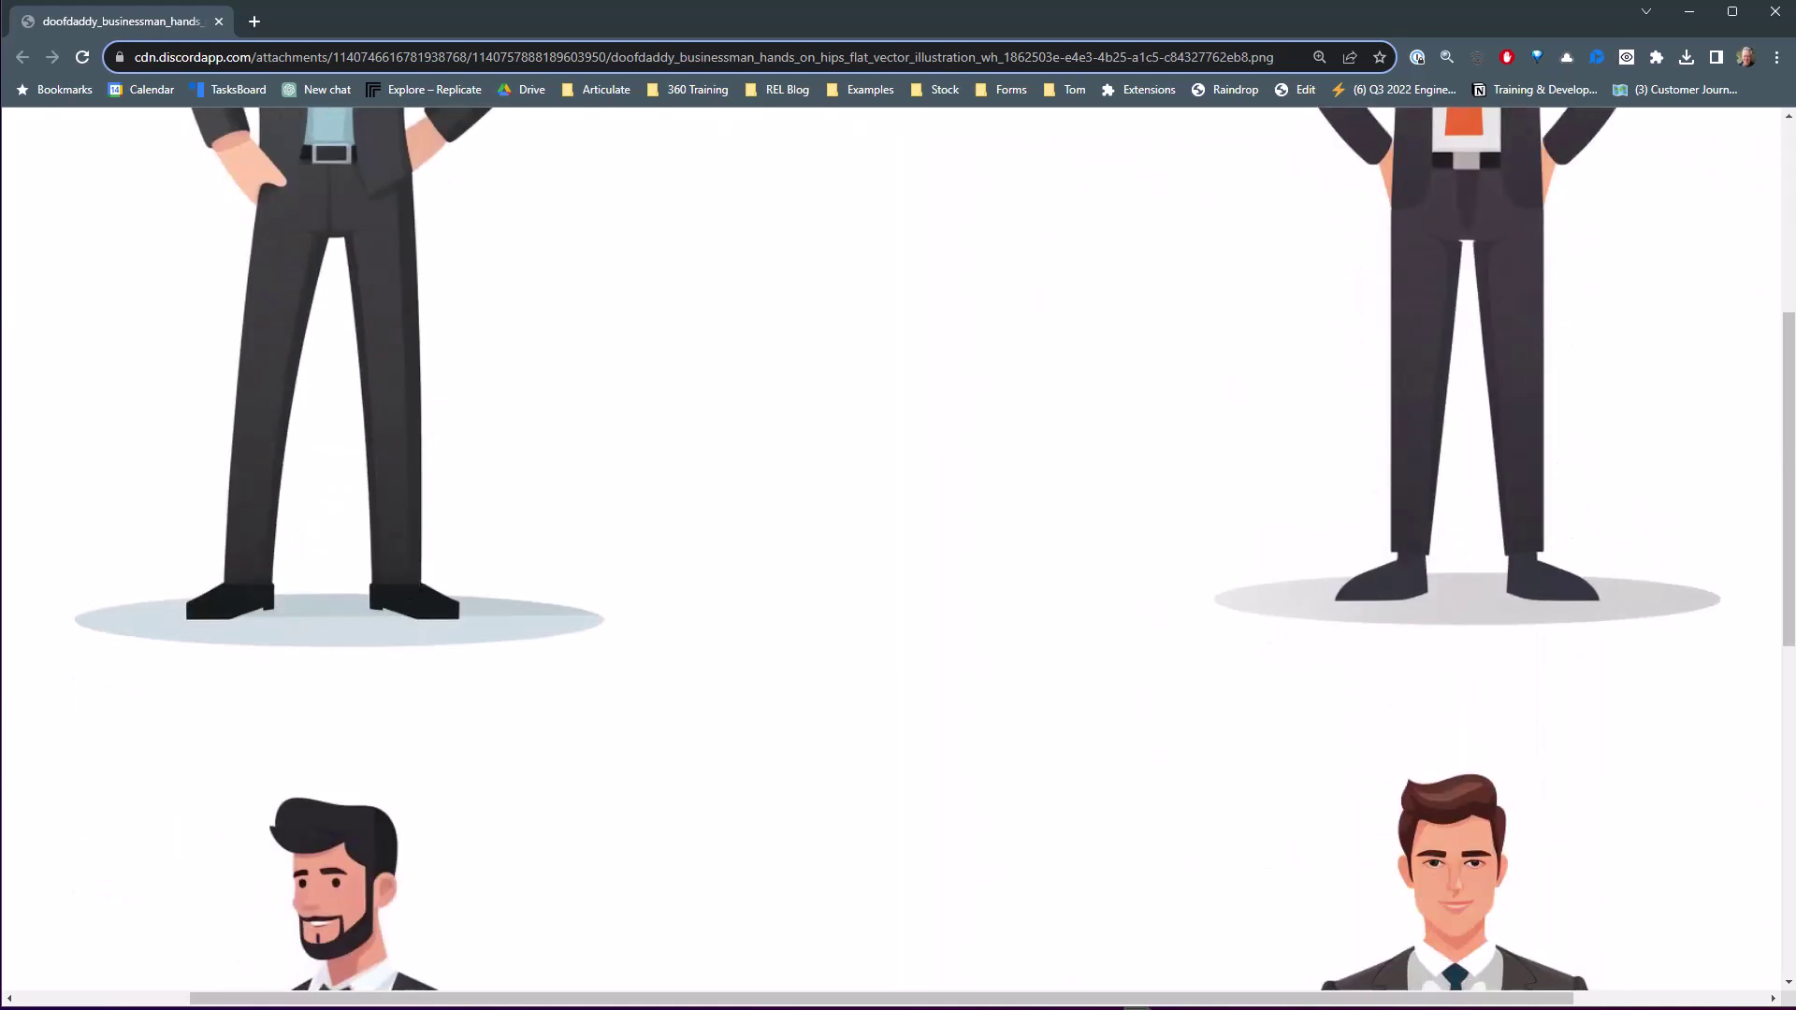
key("alt+Tab")
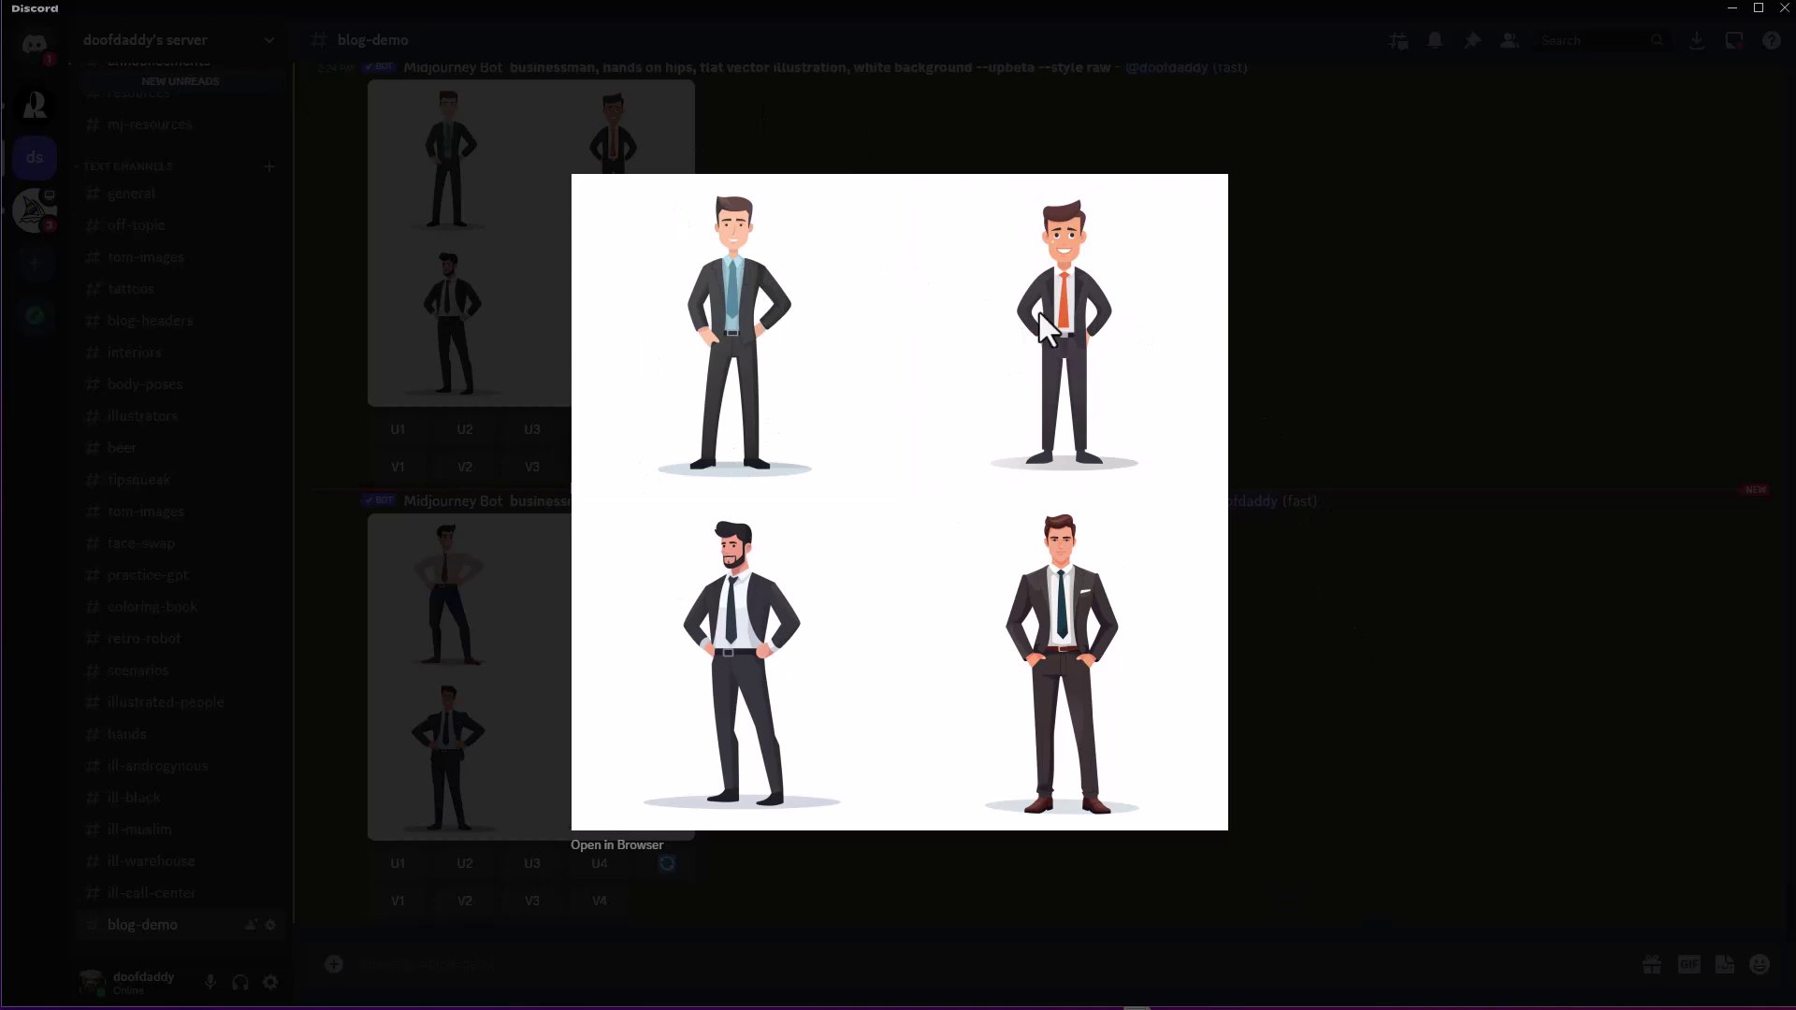
Close the preview, enlarge the gesturing businessman grid, and open it in the browser
left_click(1403, 757)
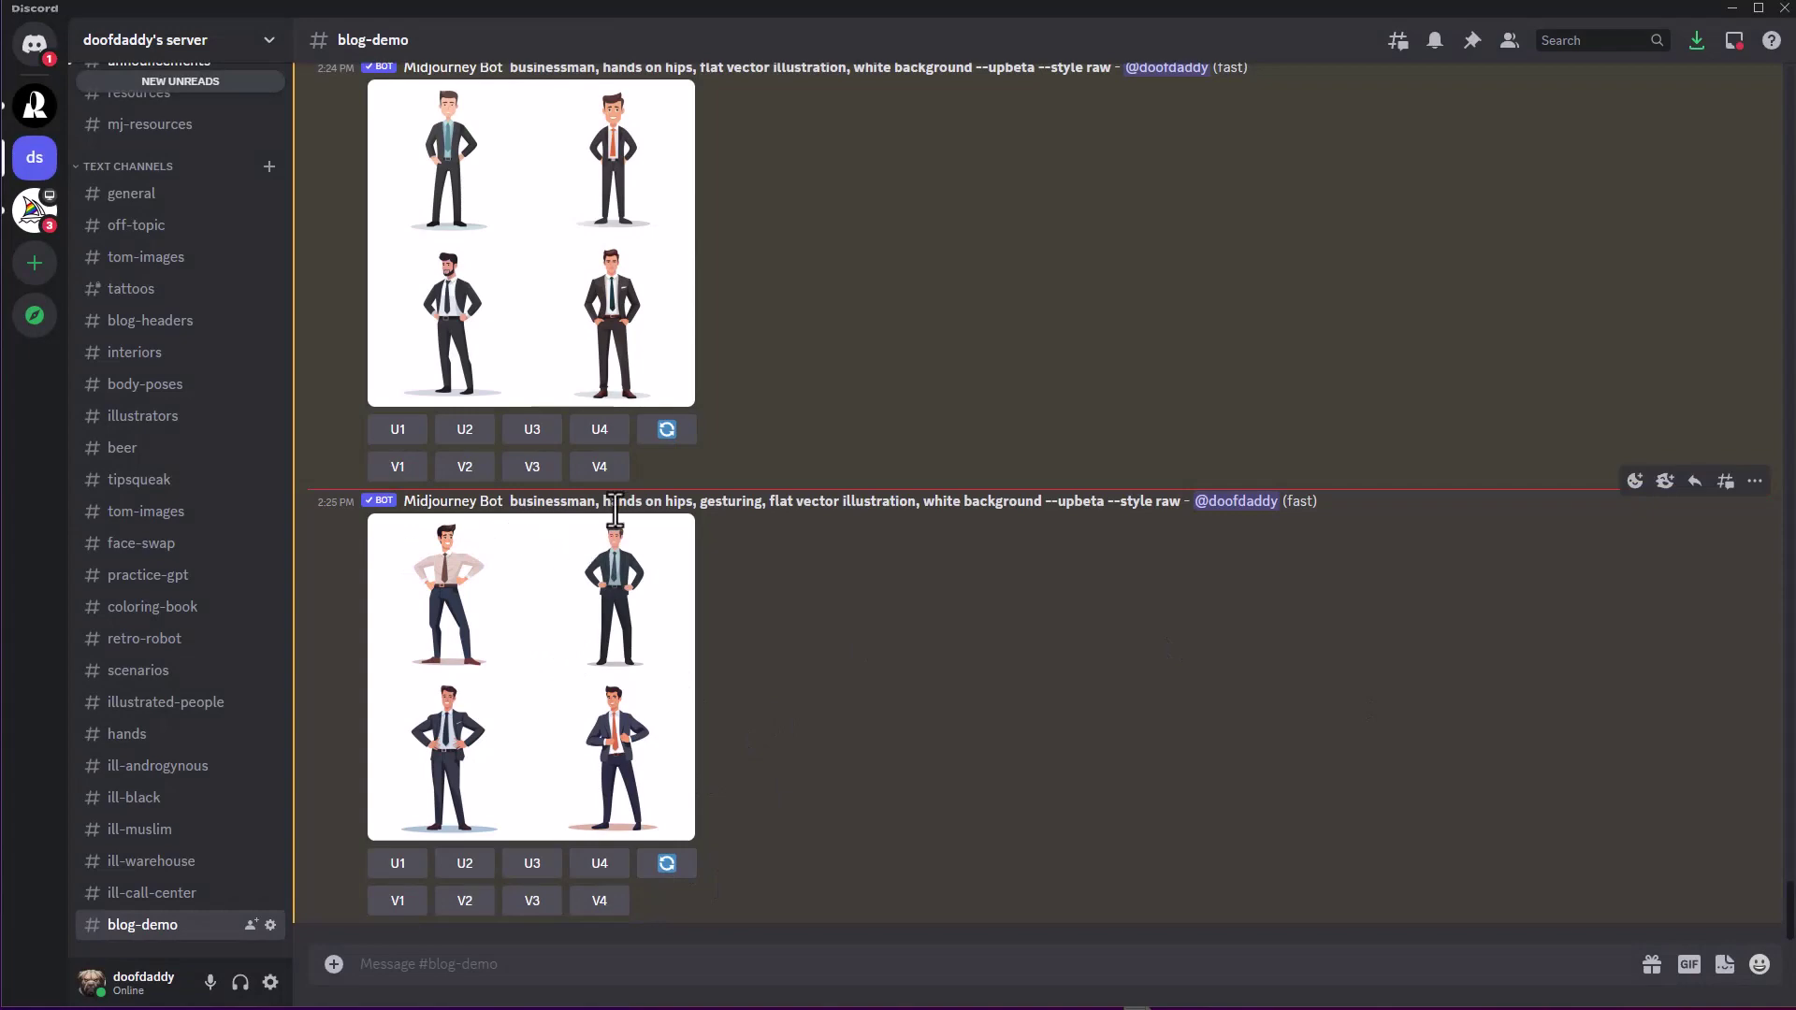
left_click(618, 682)
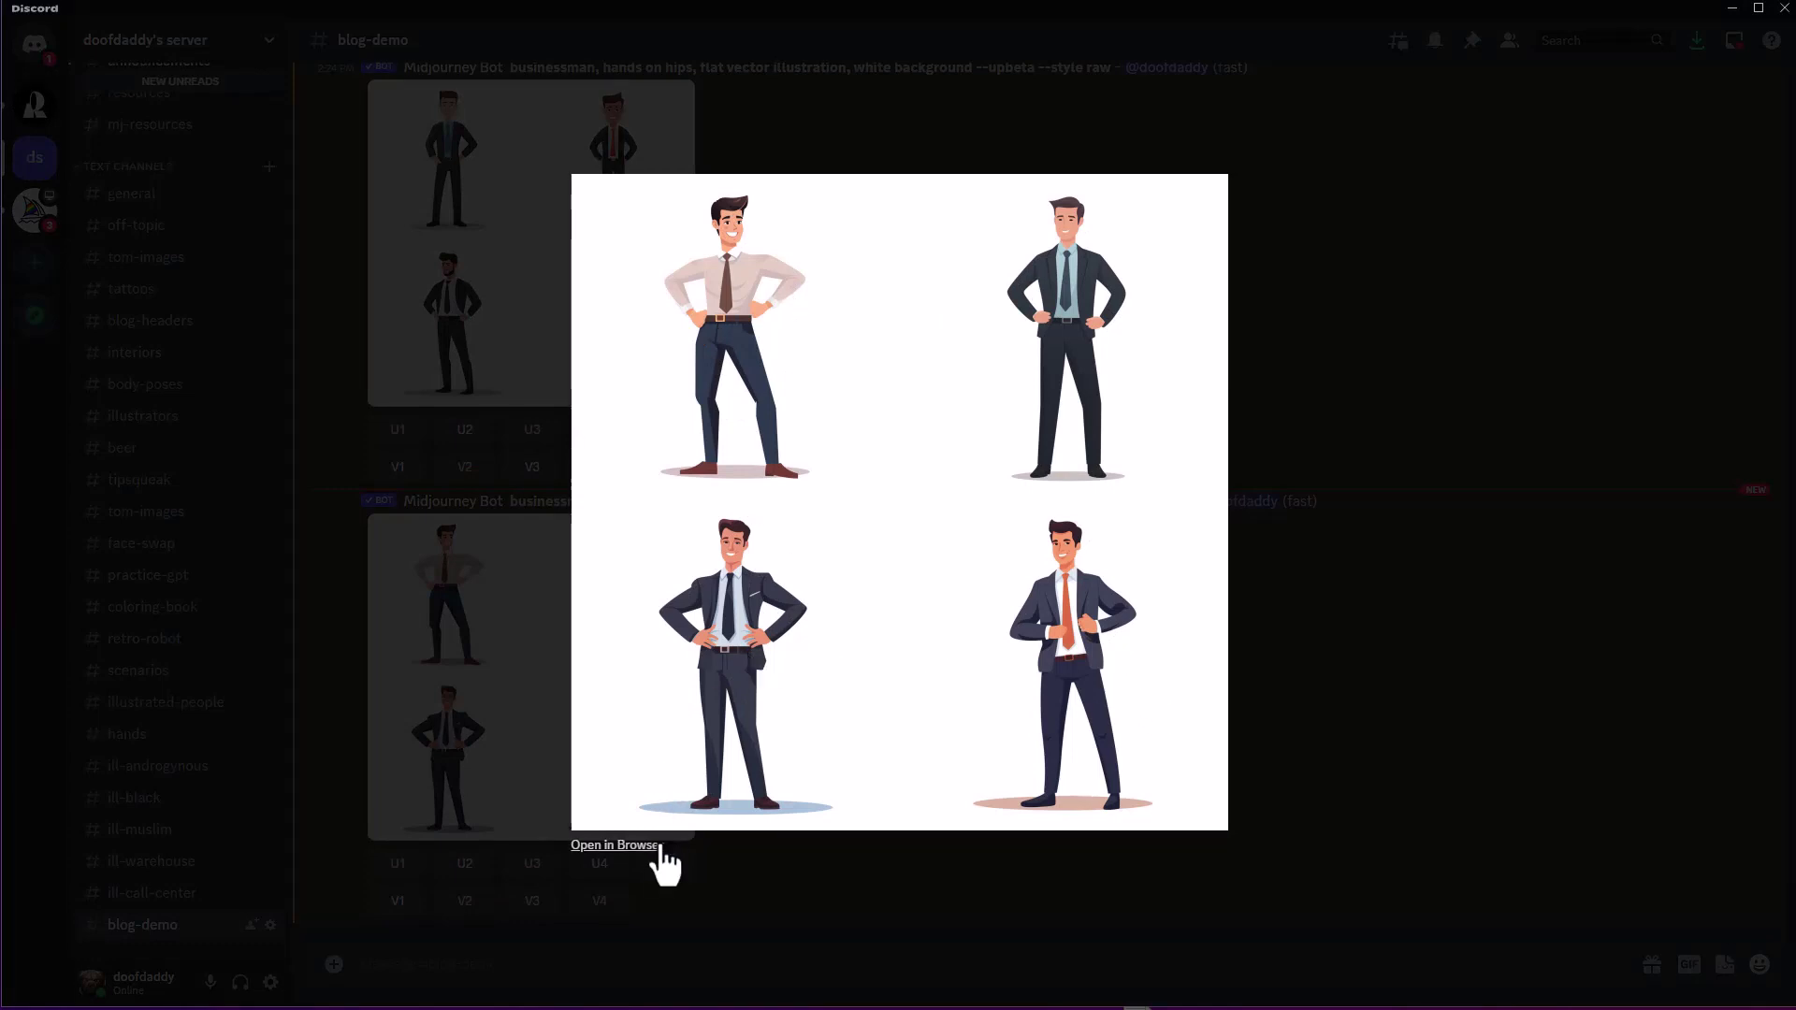
left_click(657, 845)
Scroll up, down and sideways through the full-size gesturing businessman grid in Chrome
scroll(673, 608, "down", 10)
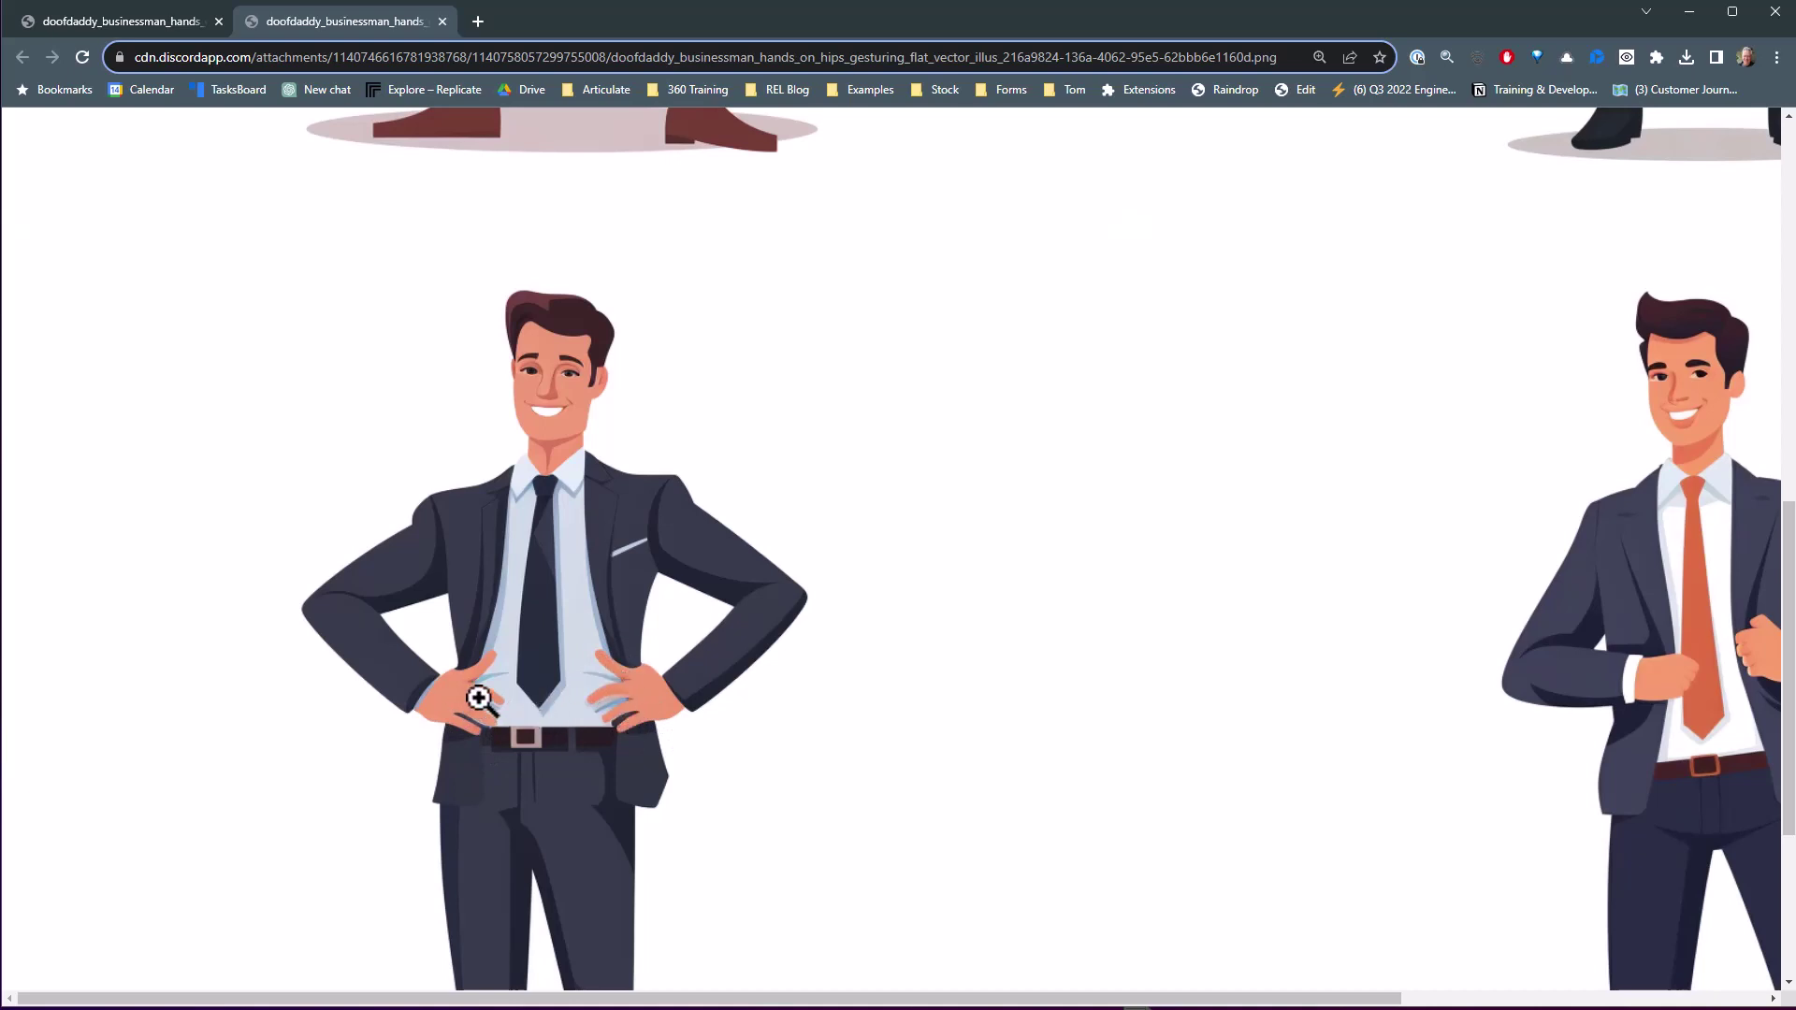
scroll(581, 509, "up", 8)
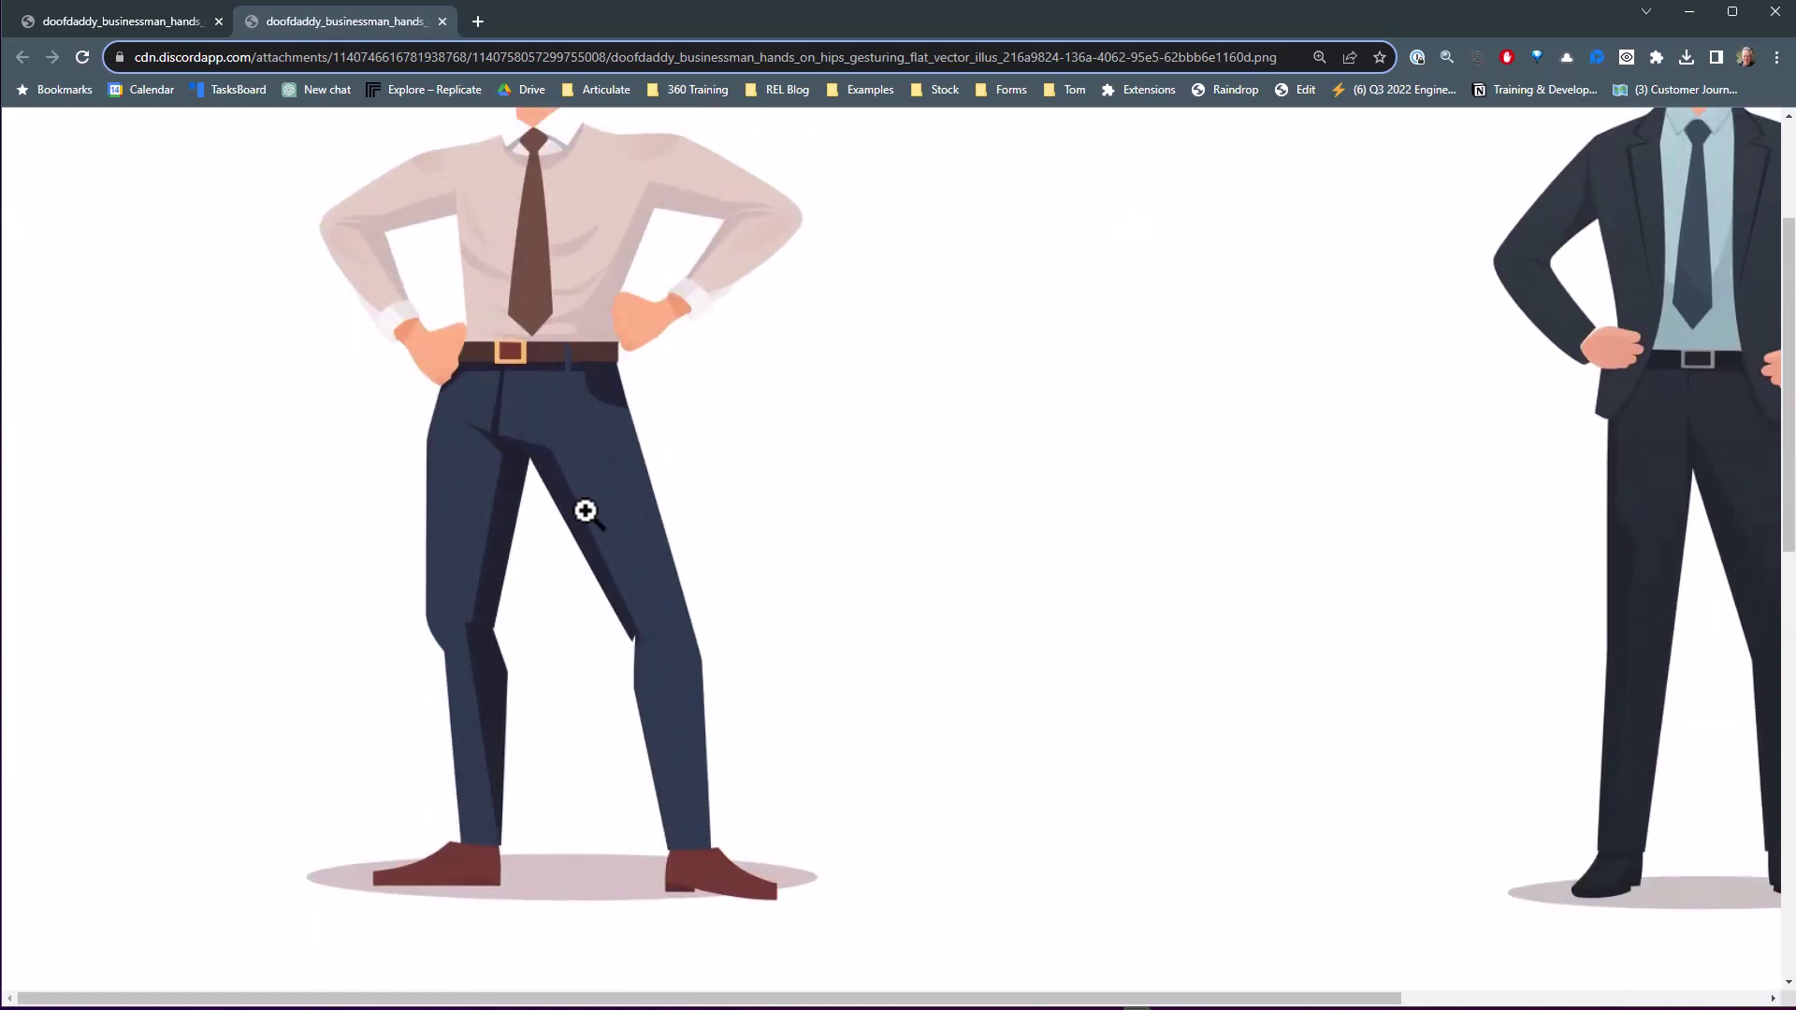
scroll(585, 511, "up", 3)
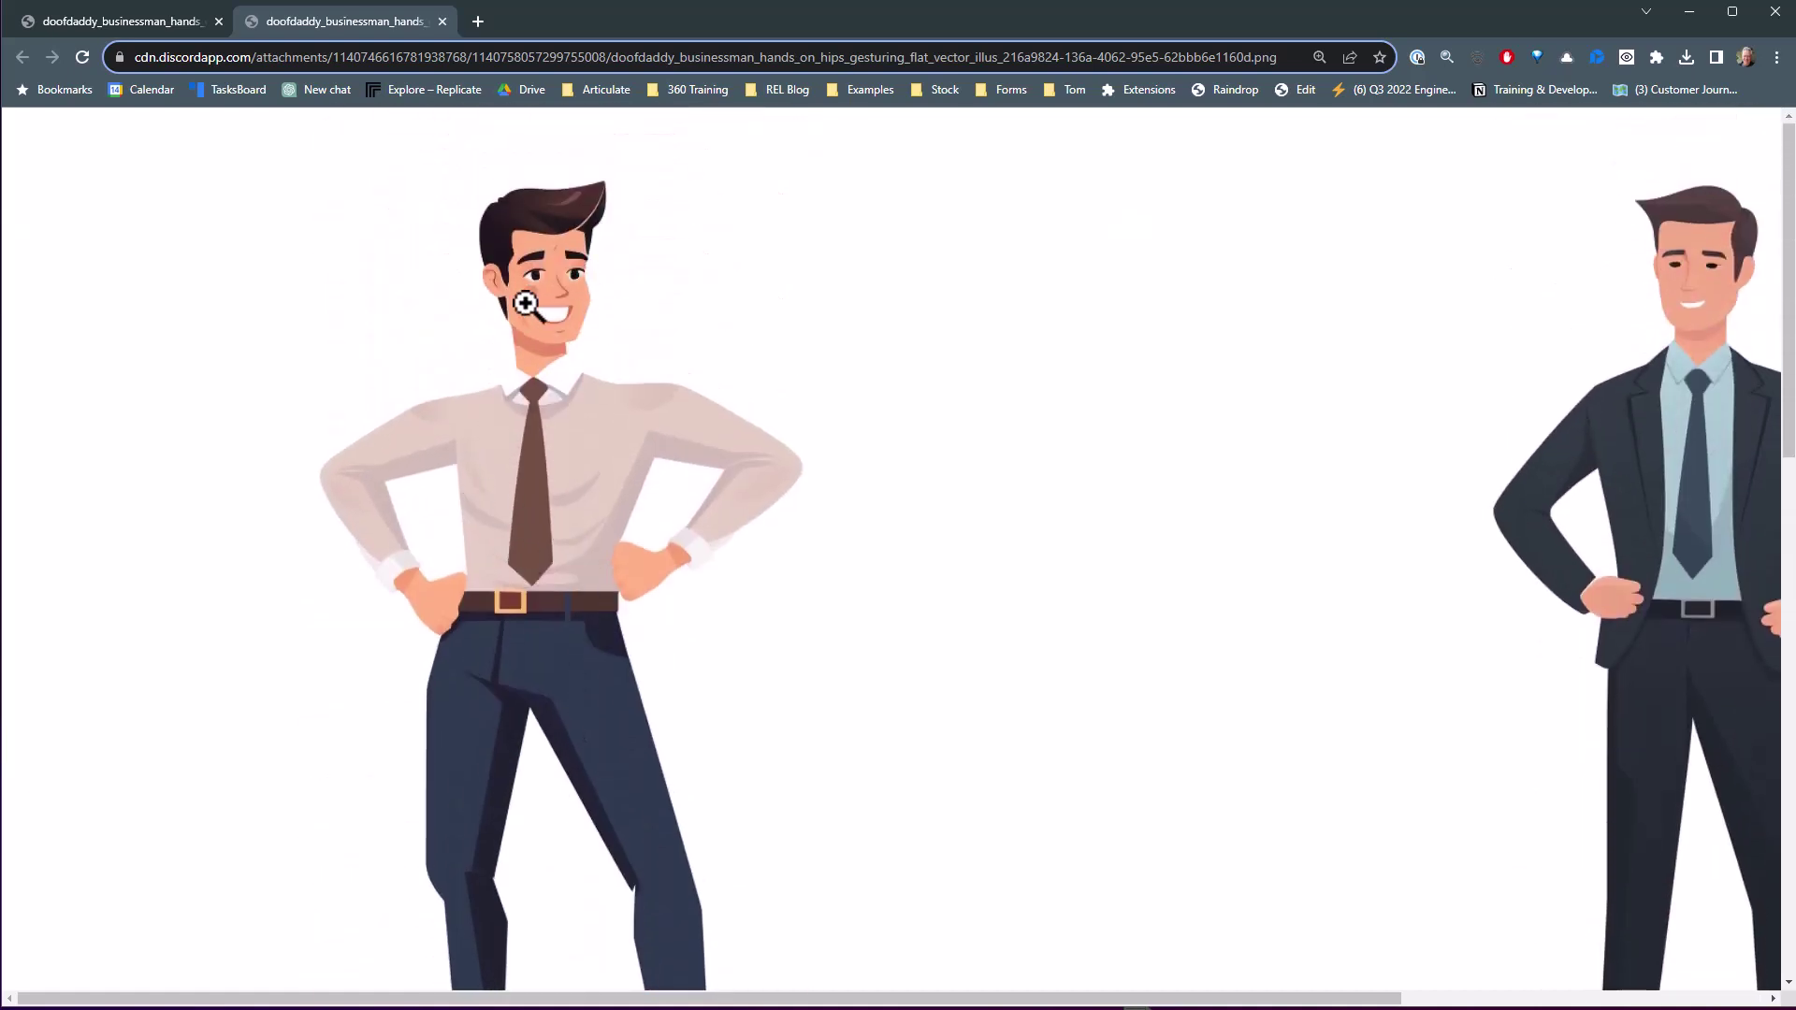
scroll(1399, 643, "right", 3)
scroll(1399, 643, "down", 3)
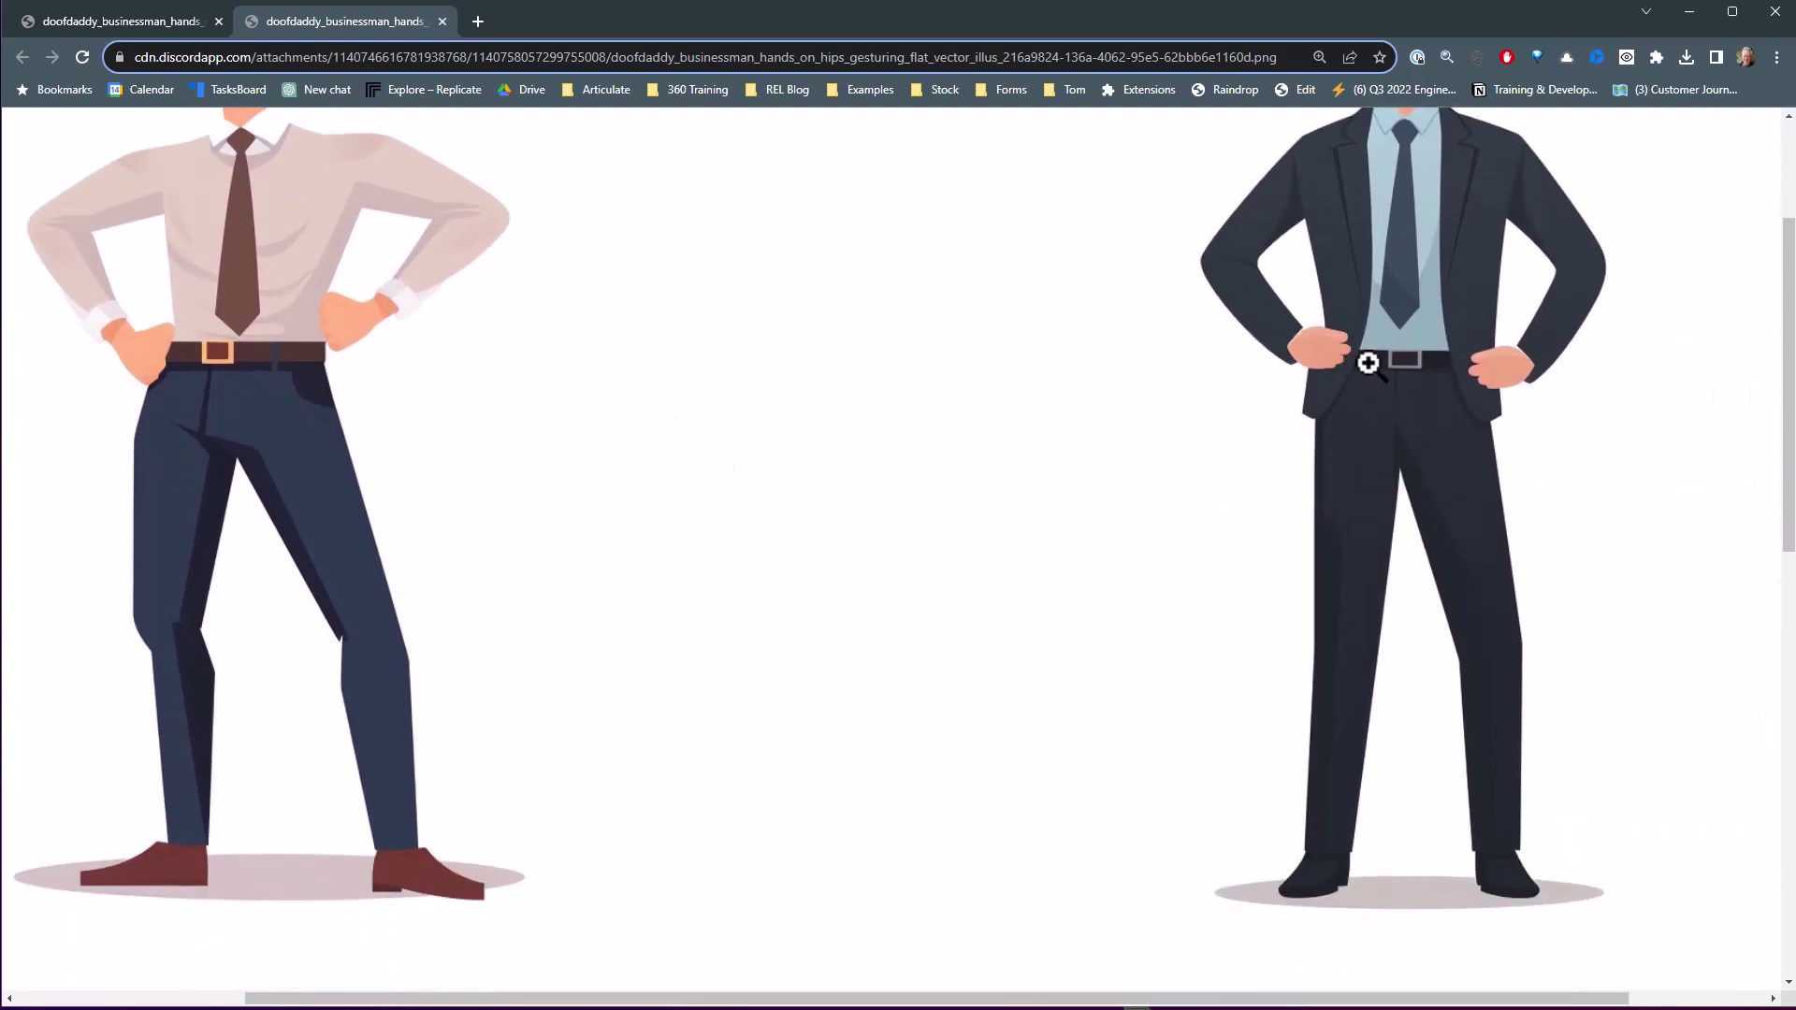
scroll(1485, 391, "down", 10)
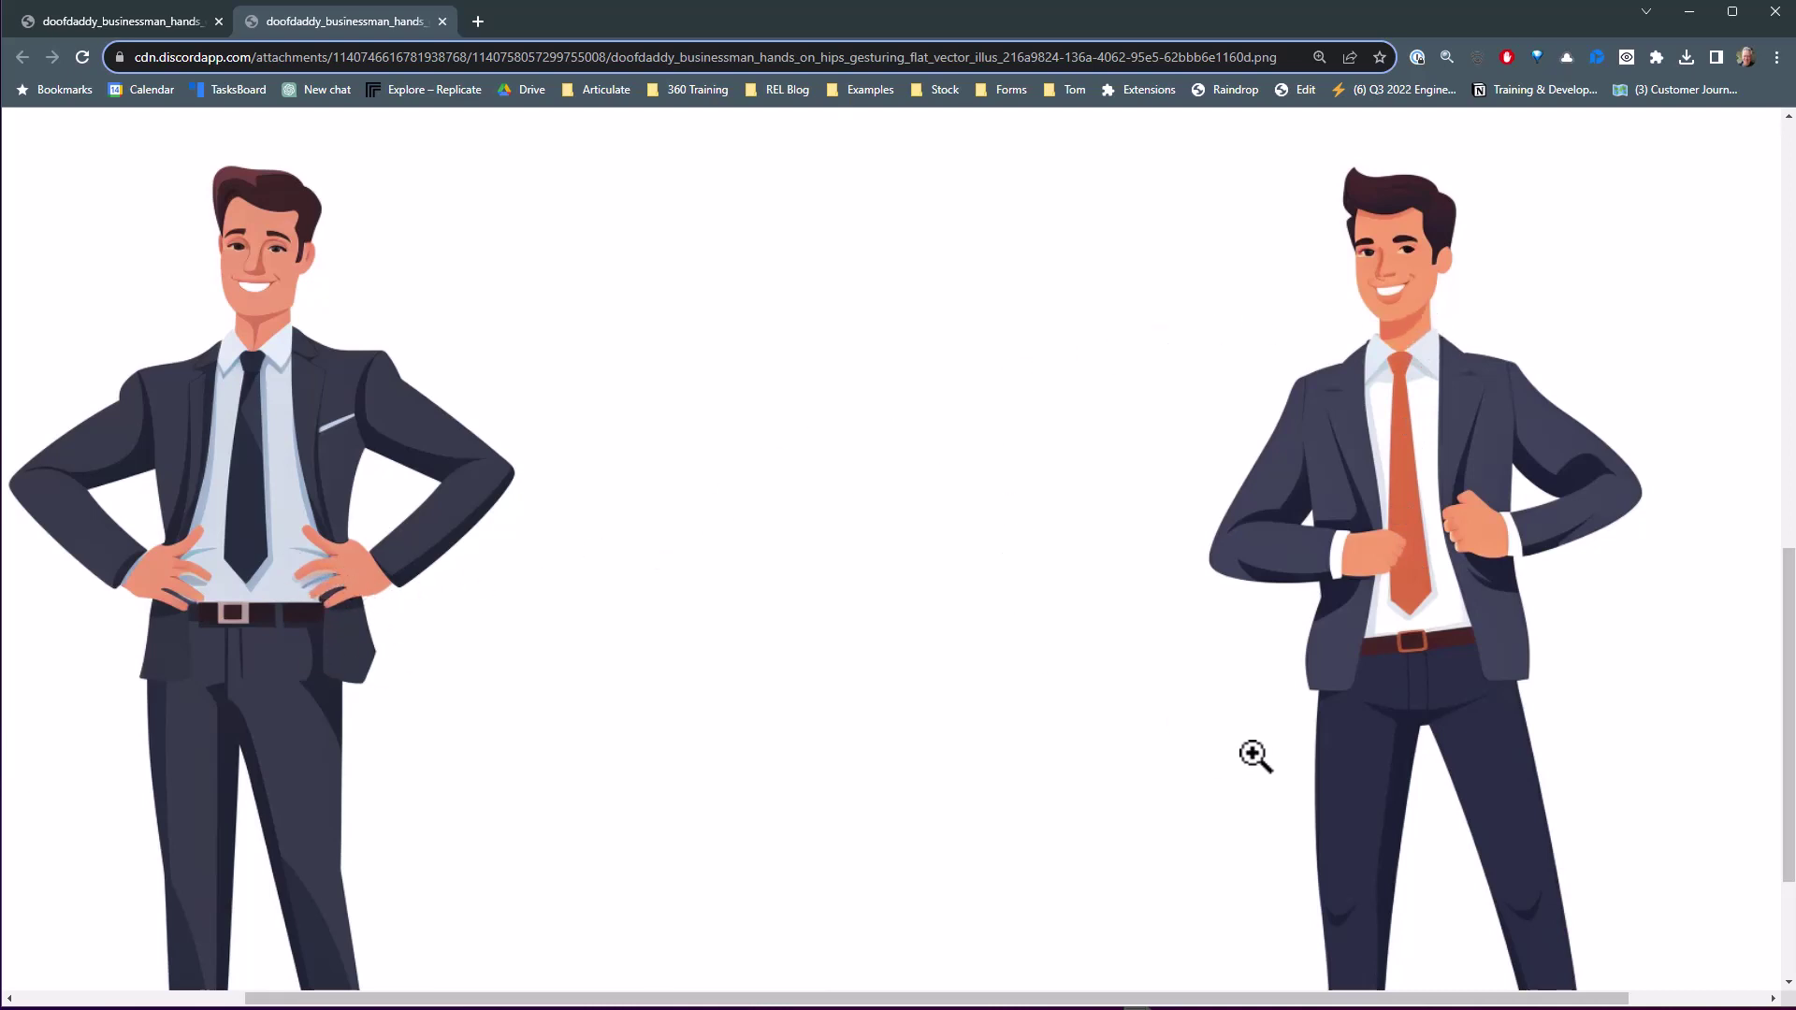
Switch back to Discord and dismiss the enlarged image preview
key("alt+Tab")
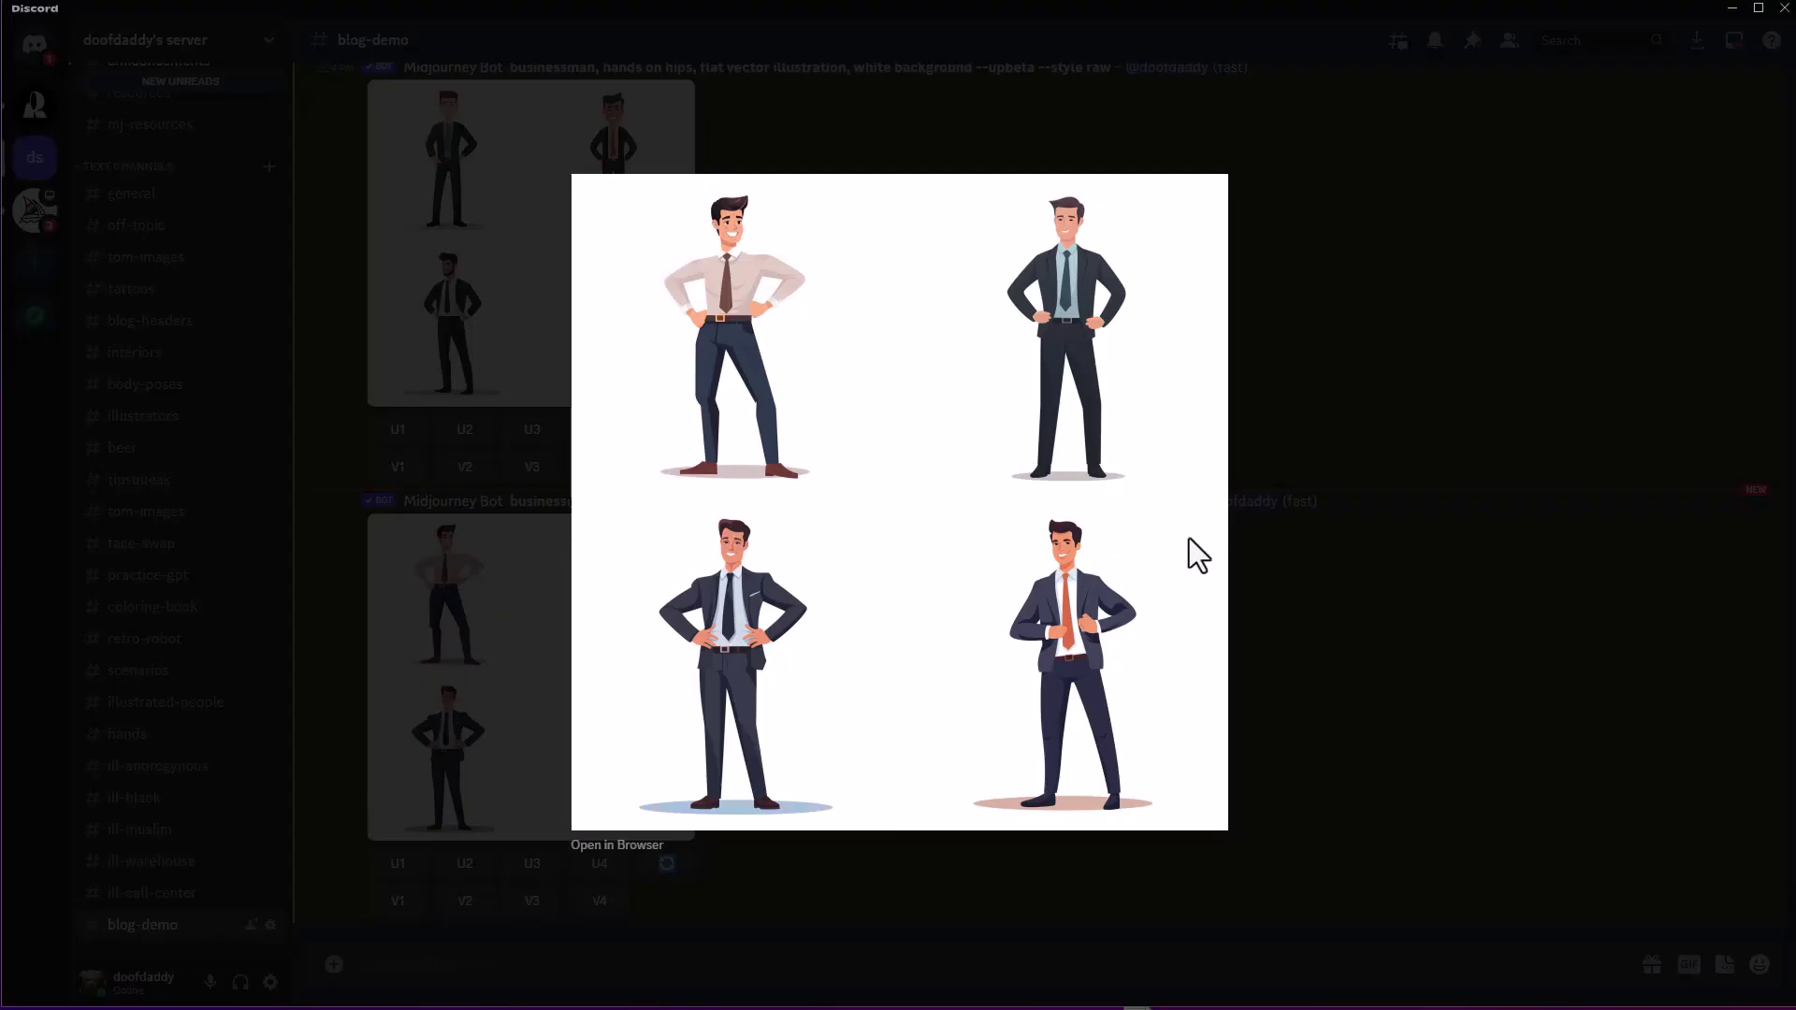
left_click(1309, 682)
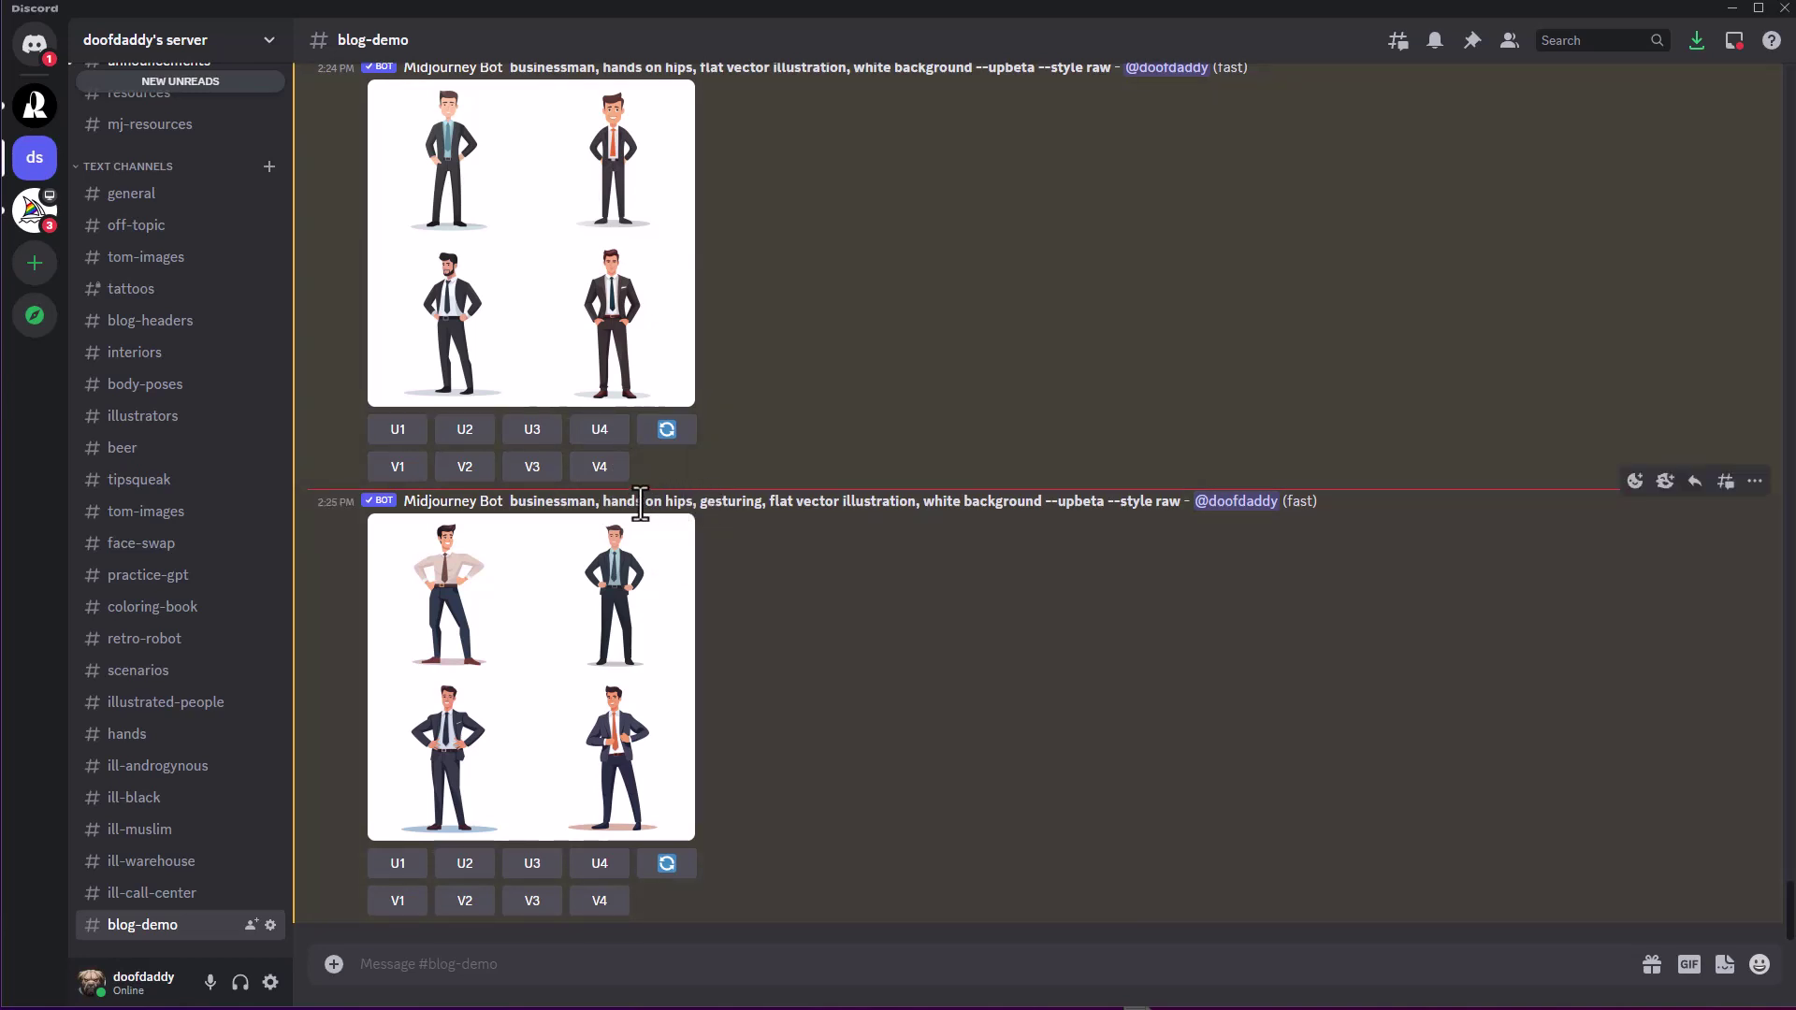
Copy the gesturing businessman prompt and paste it into a new /imagine command
left_click_drag(604, 503, 690, 505)
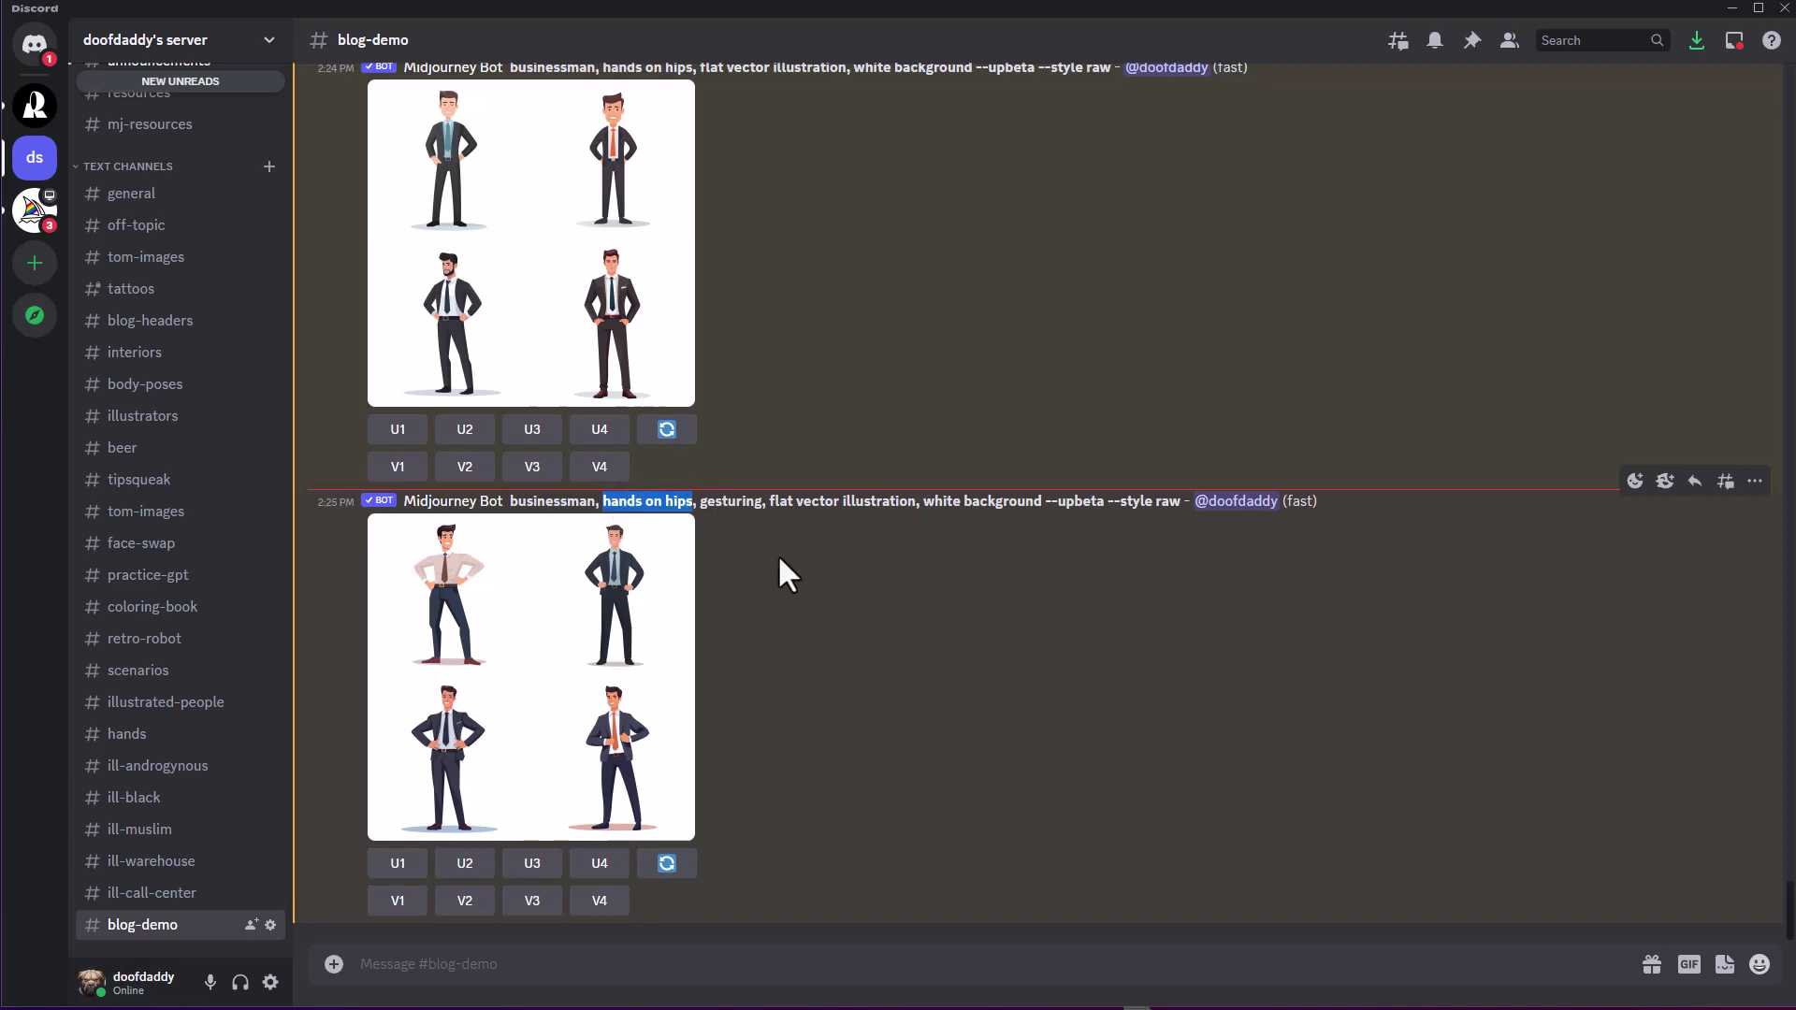
type("pres")
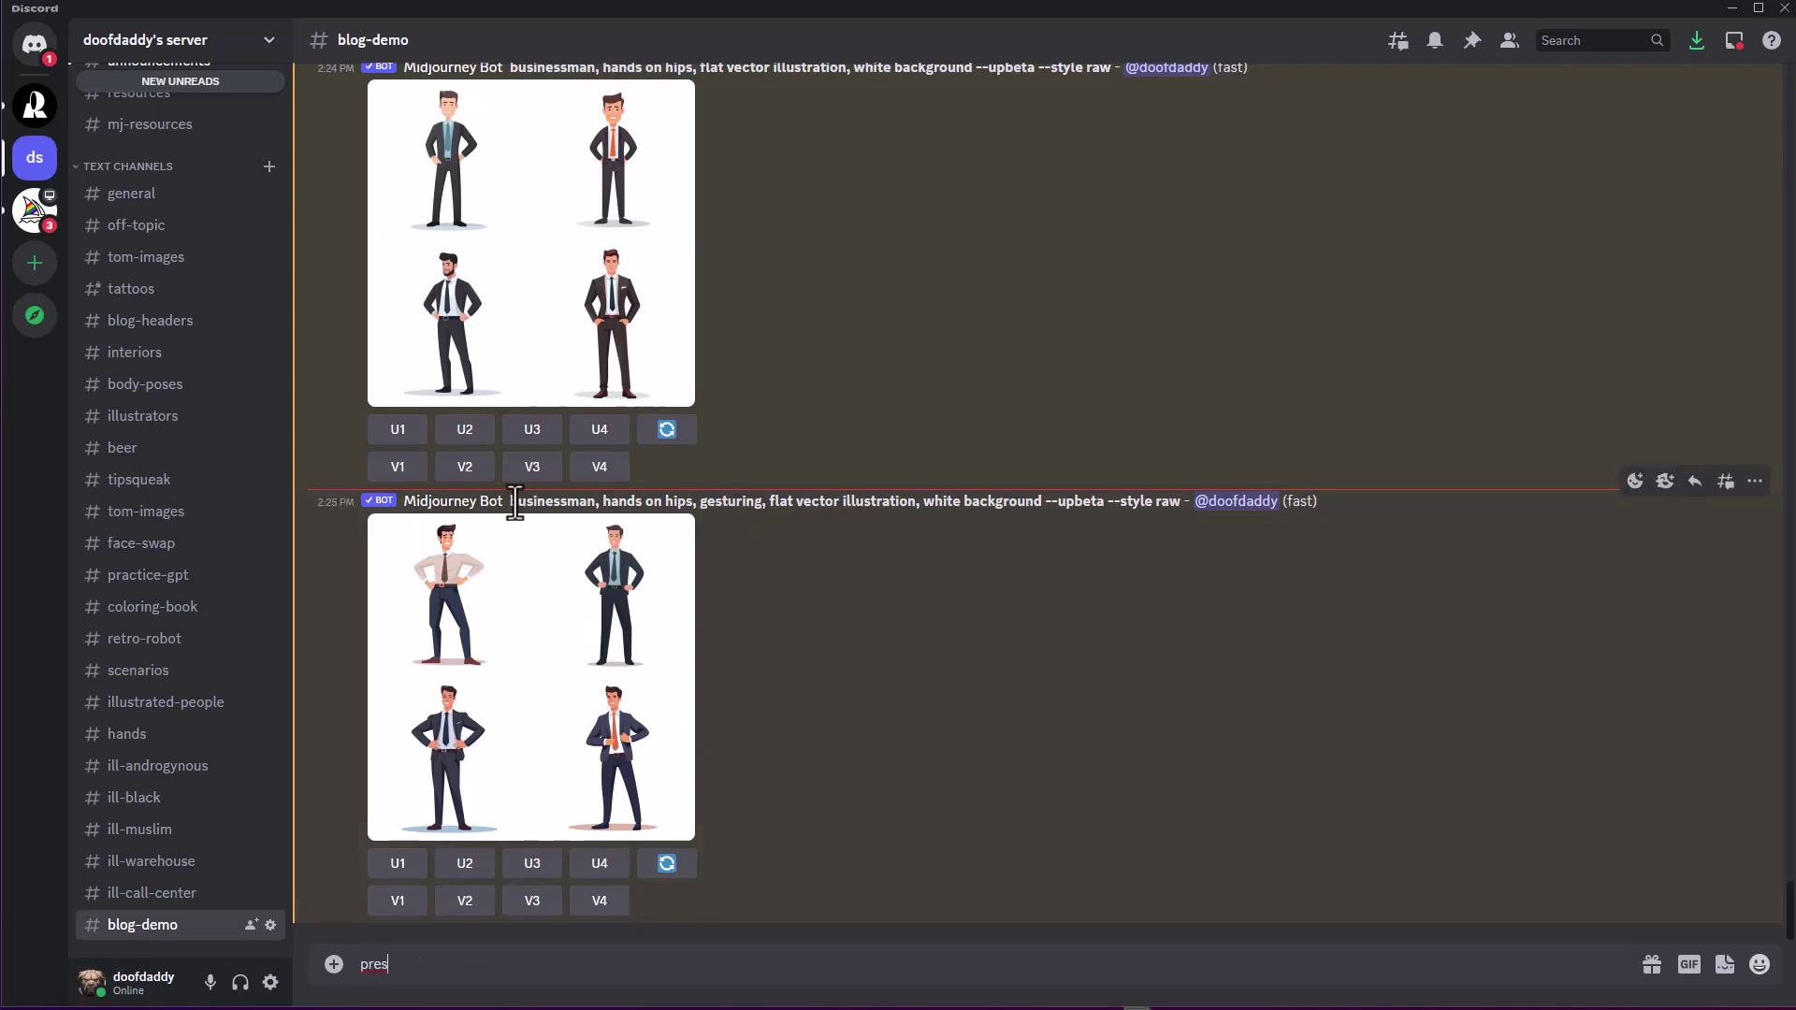
left_click_drag(512, 503, 1044, 507)
key("ctrl+c")
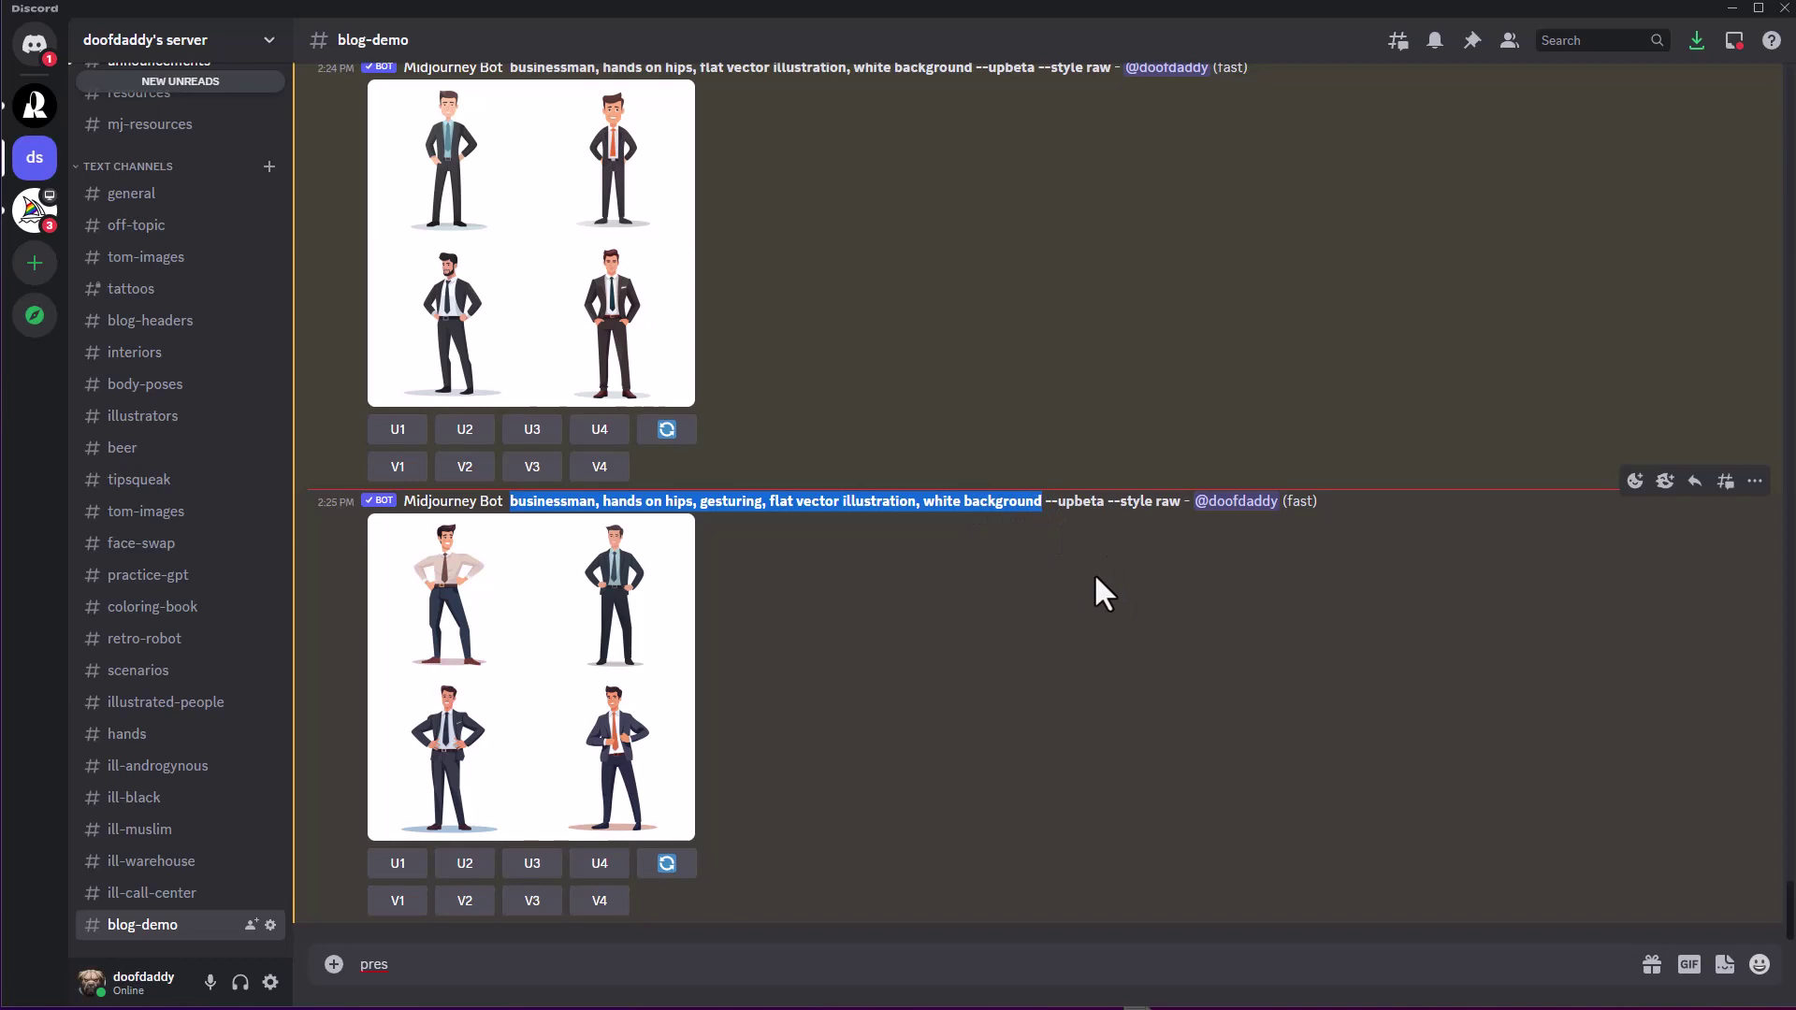
left_click(466, 961)
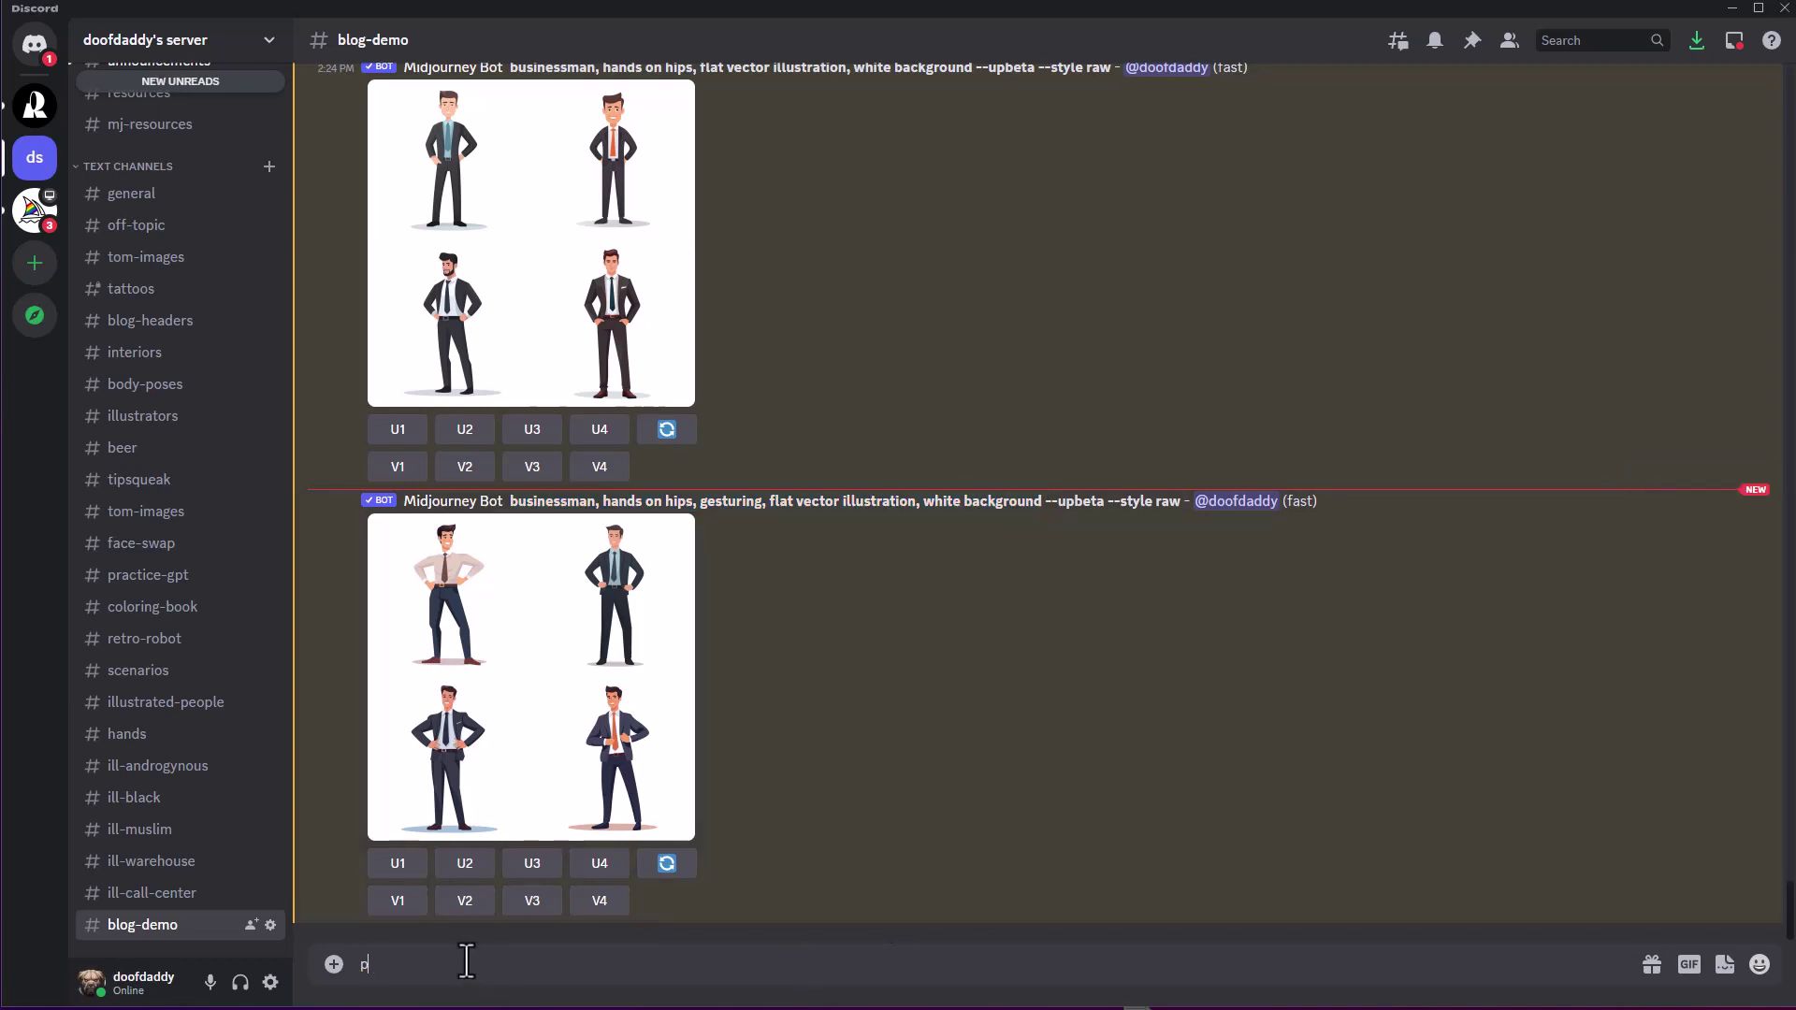
key("BackSpace")
type("/i")
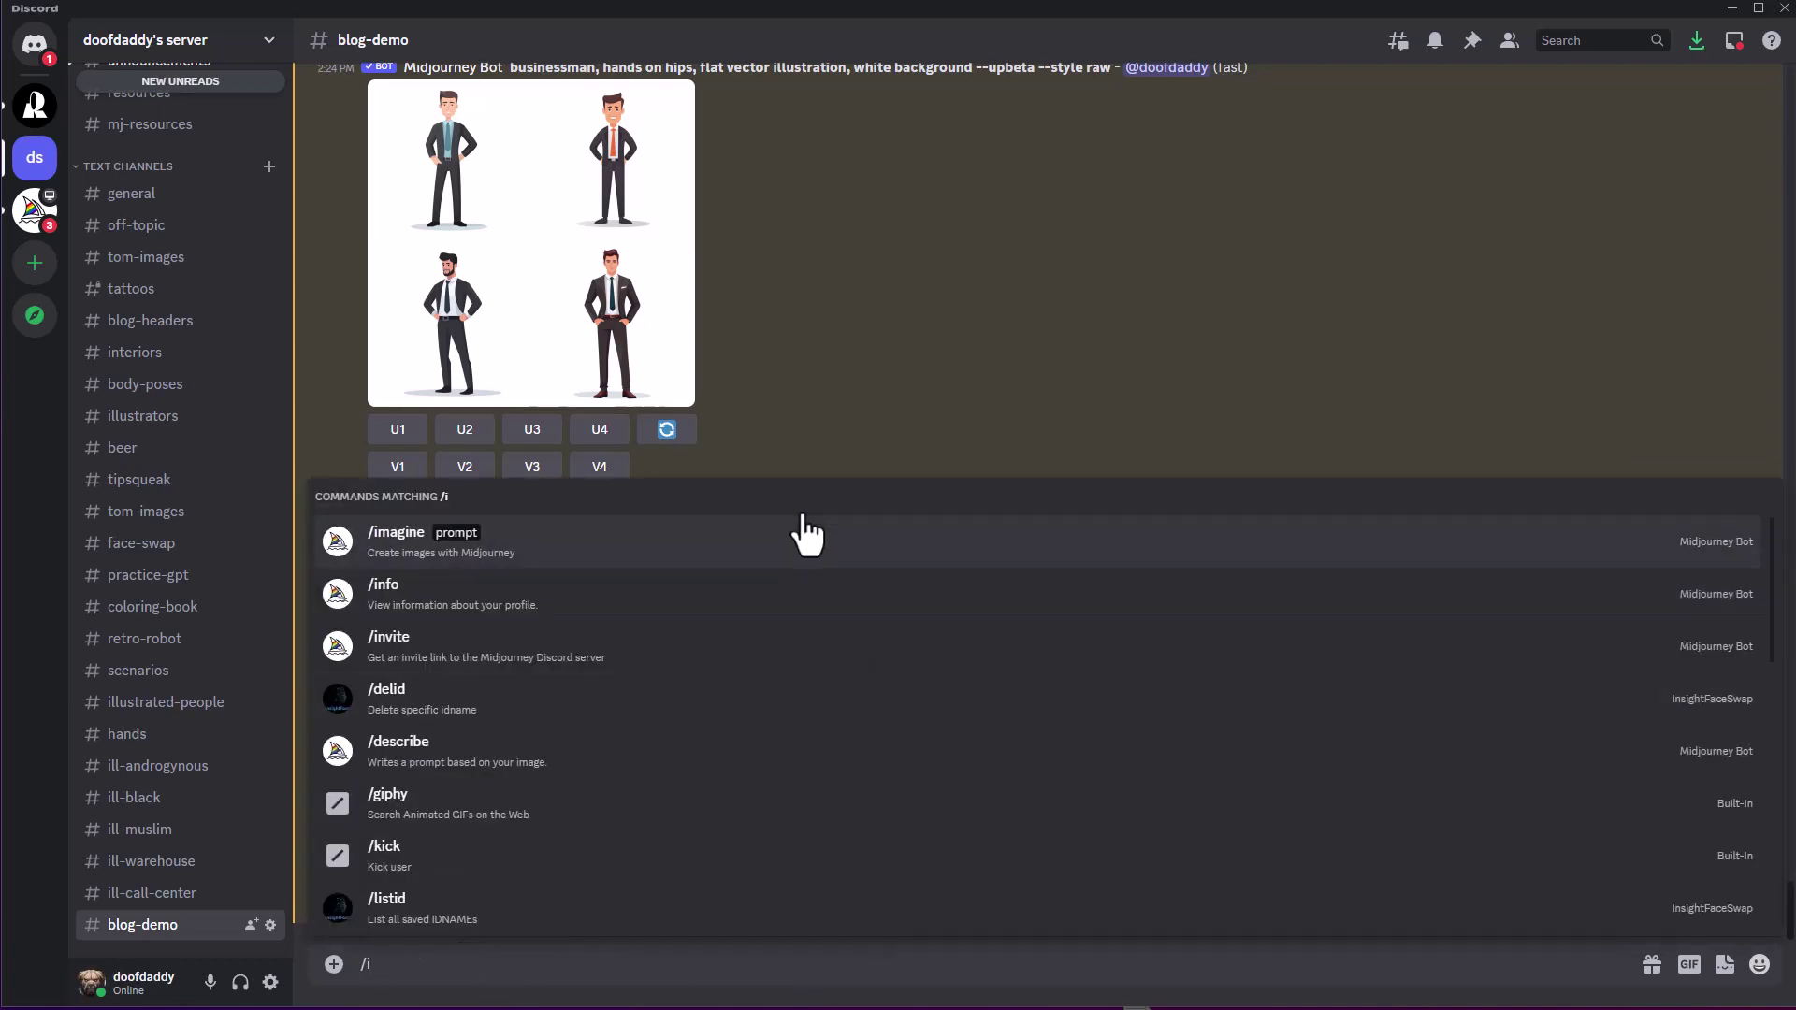
left_click(812, 550)
key("ctrl+v")
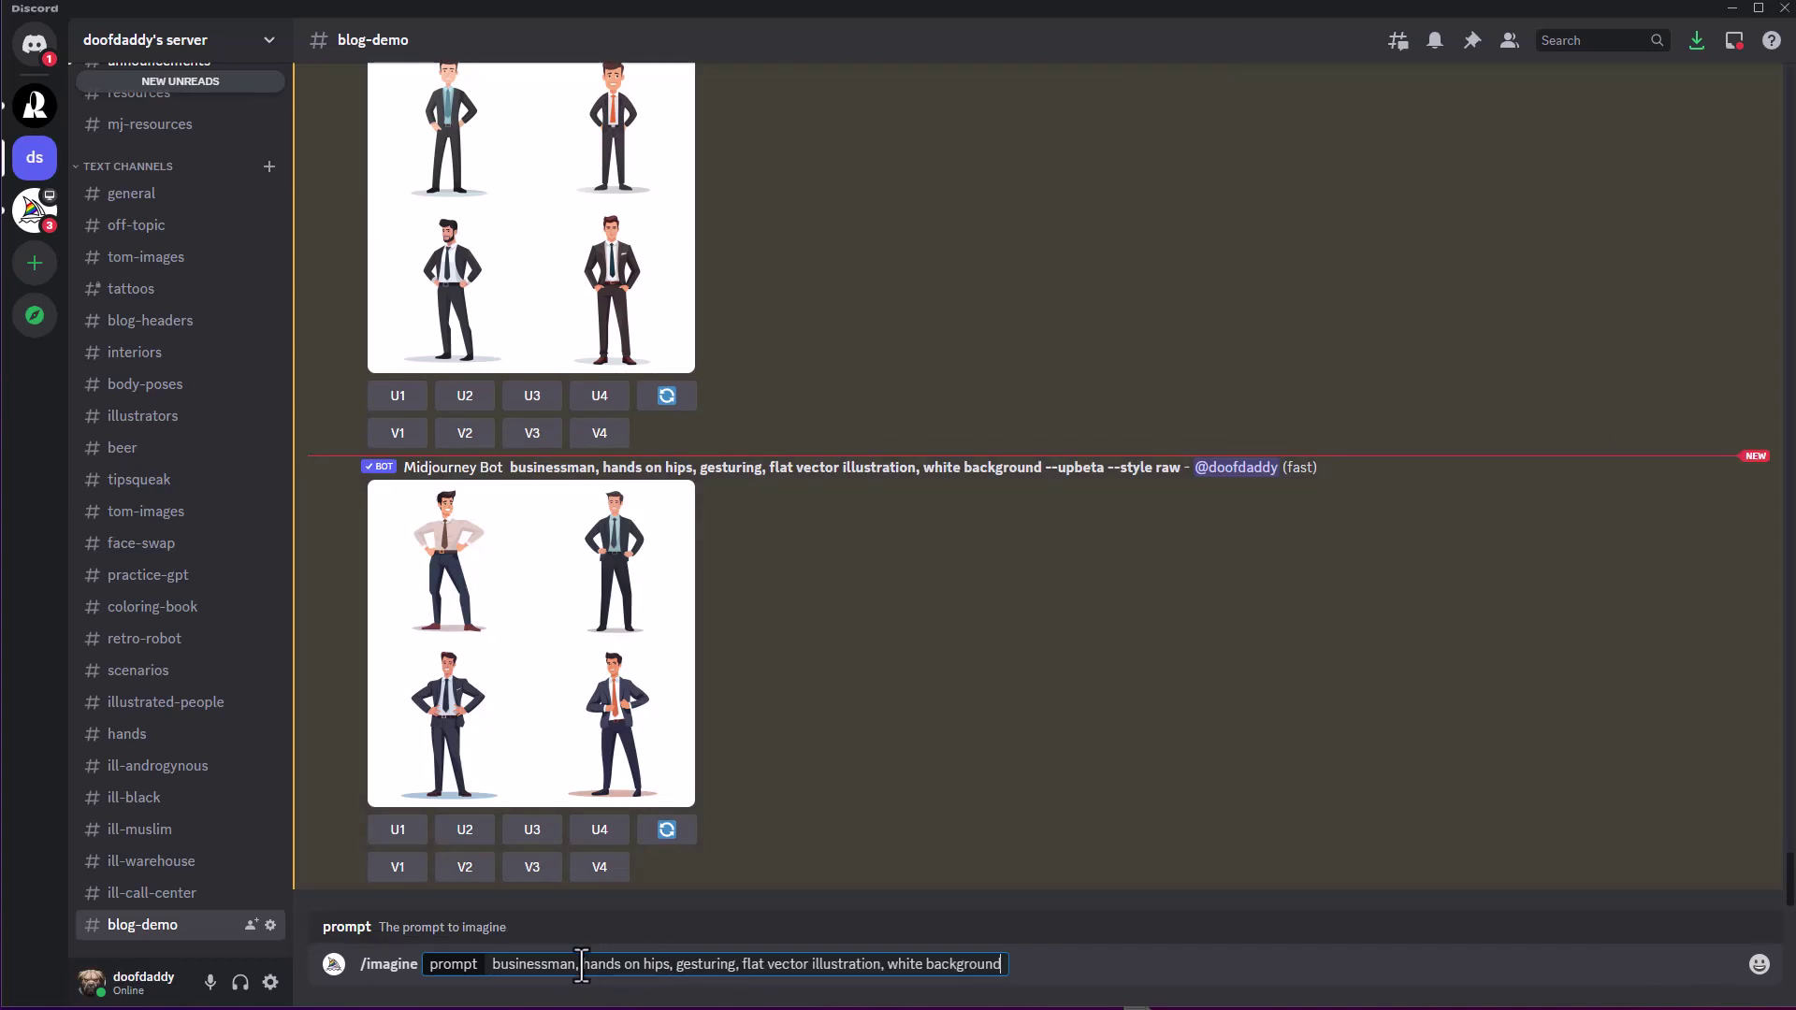
Replace 'hands on hips' with 'talking', add 'blue shirt, green jacket,' and submit
left_click_drag(582, 968, 666, 968)
type("talking")
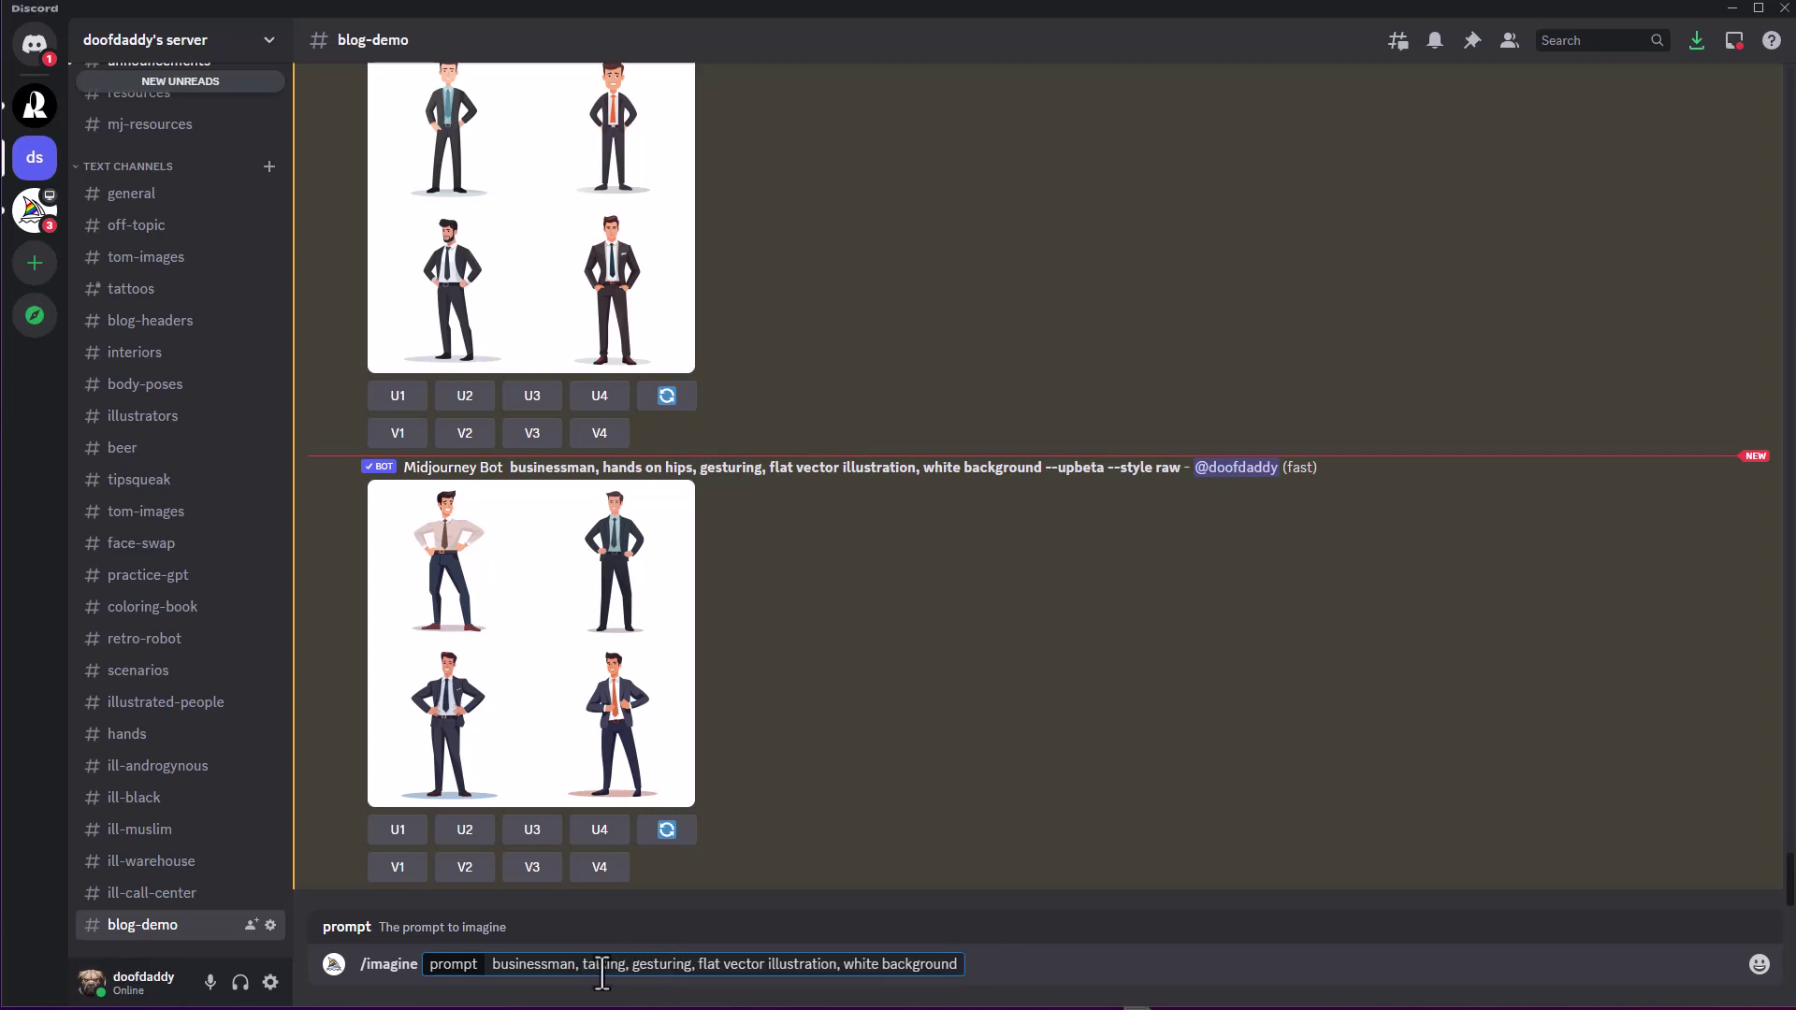
left_click(959, 973)
left_click(581, 965)
type("whit")
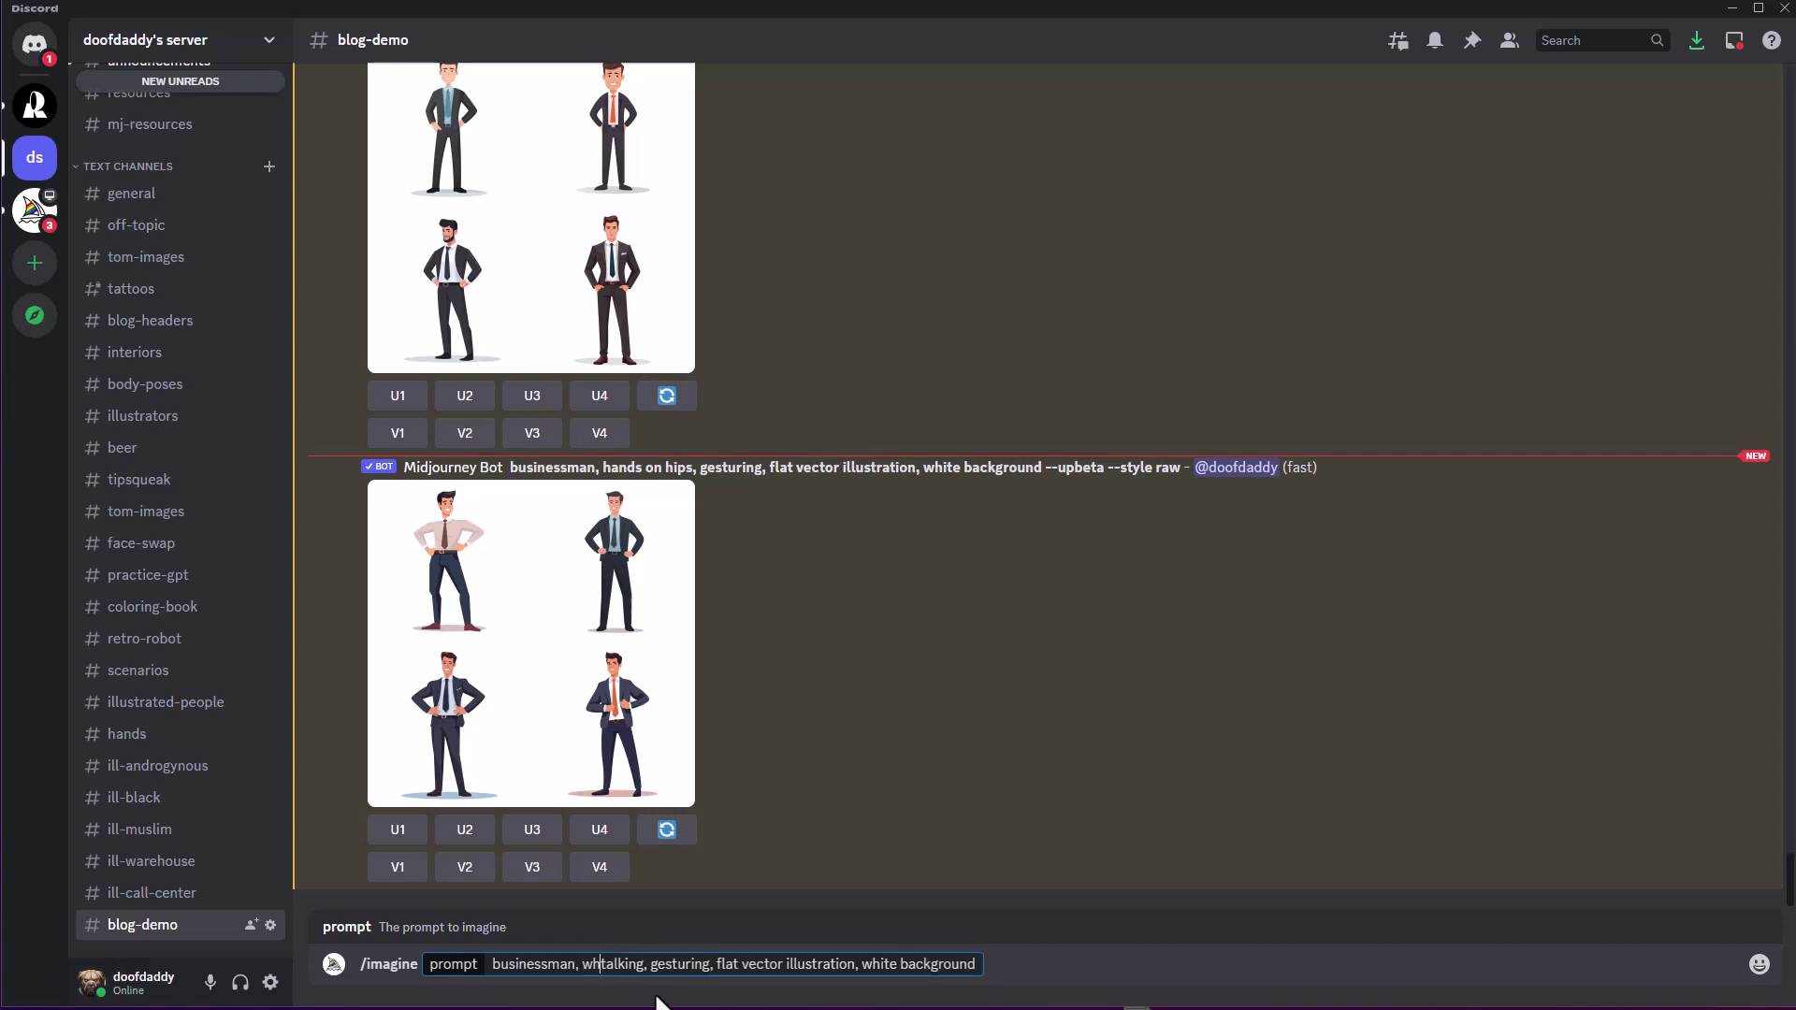
key("BackSpace")
key("BackSpace")
key("BackSpace")
key("BackSpace")
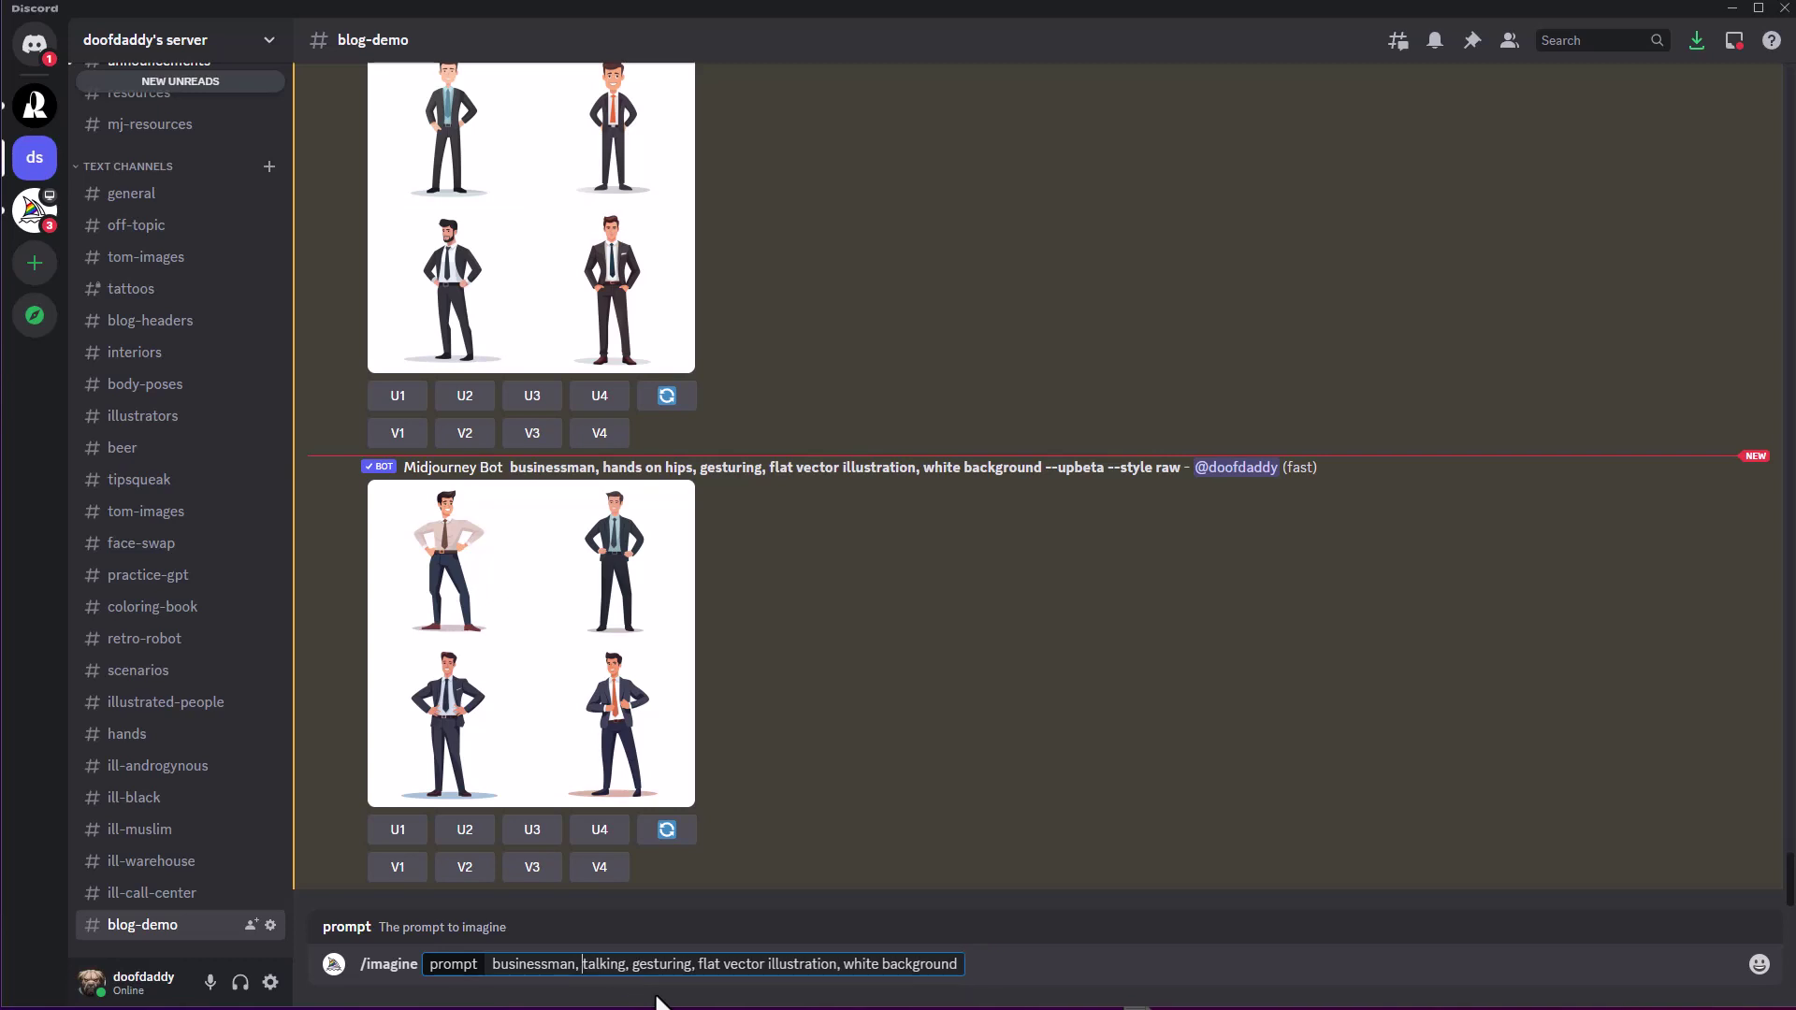
type("blue shir")
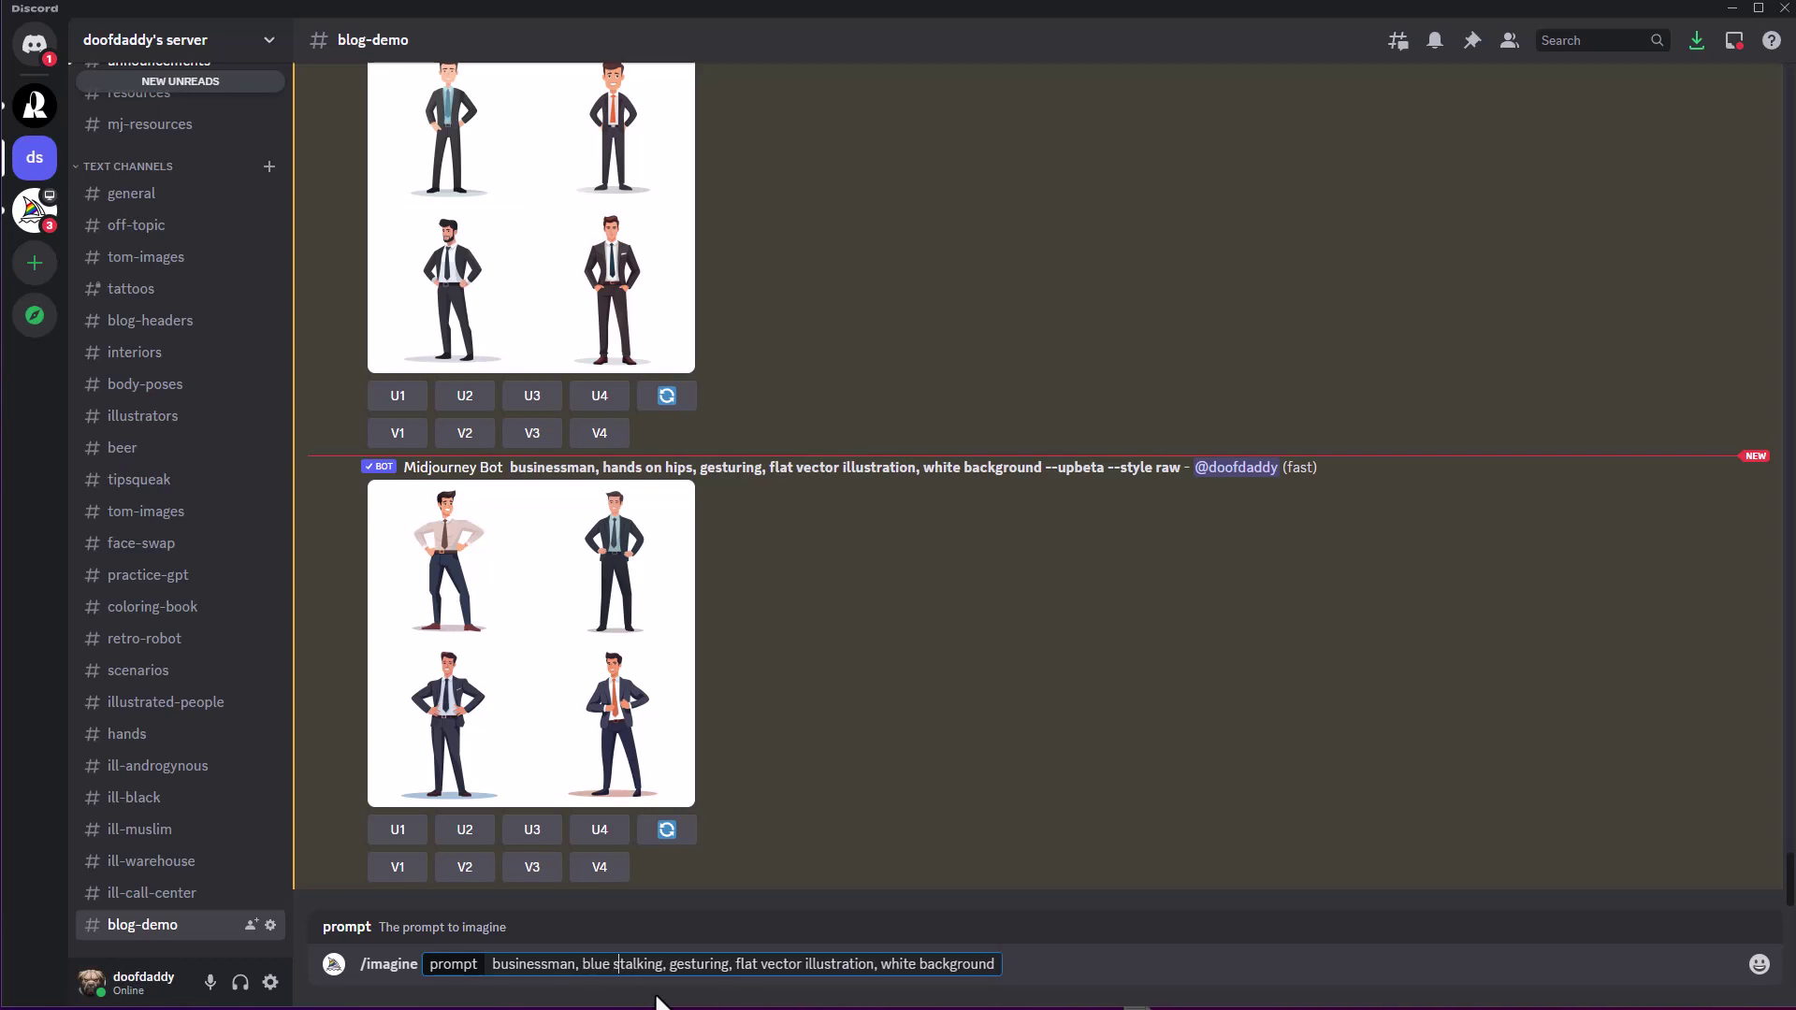
type("t, ")
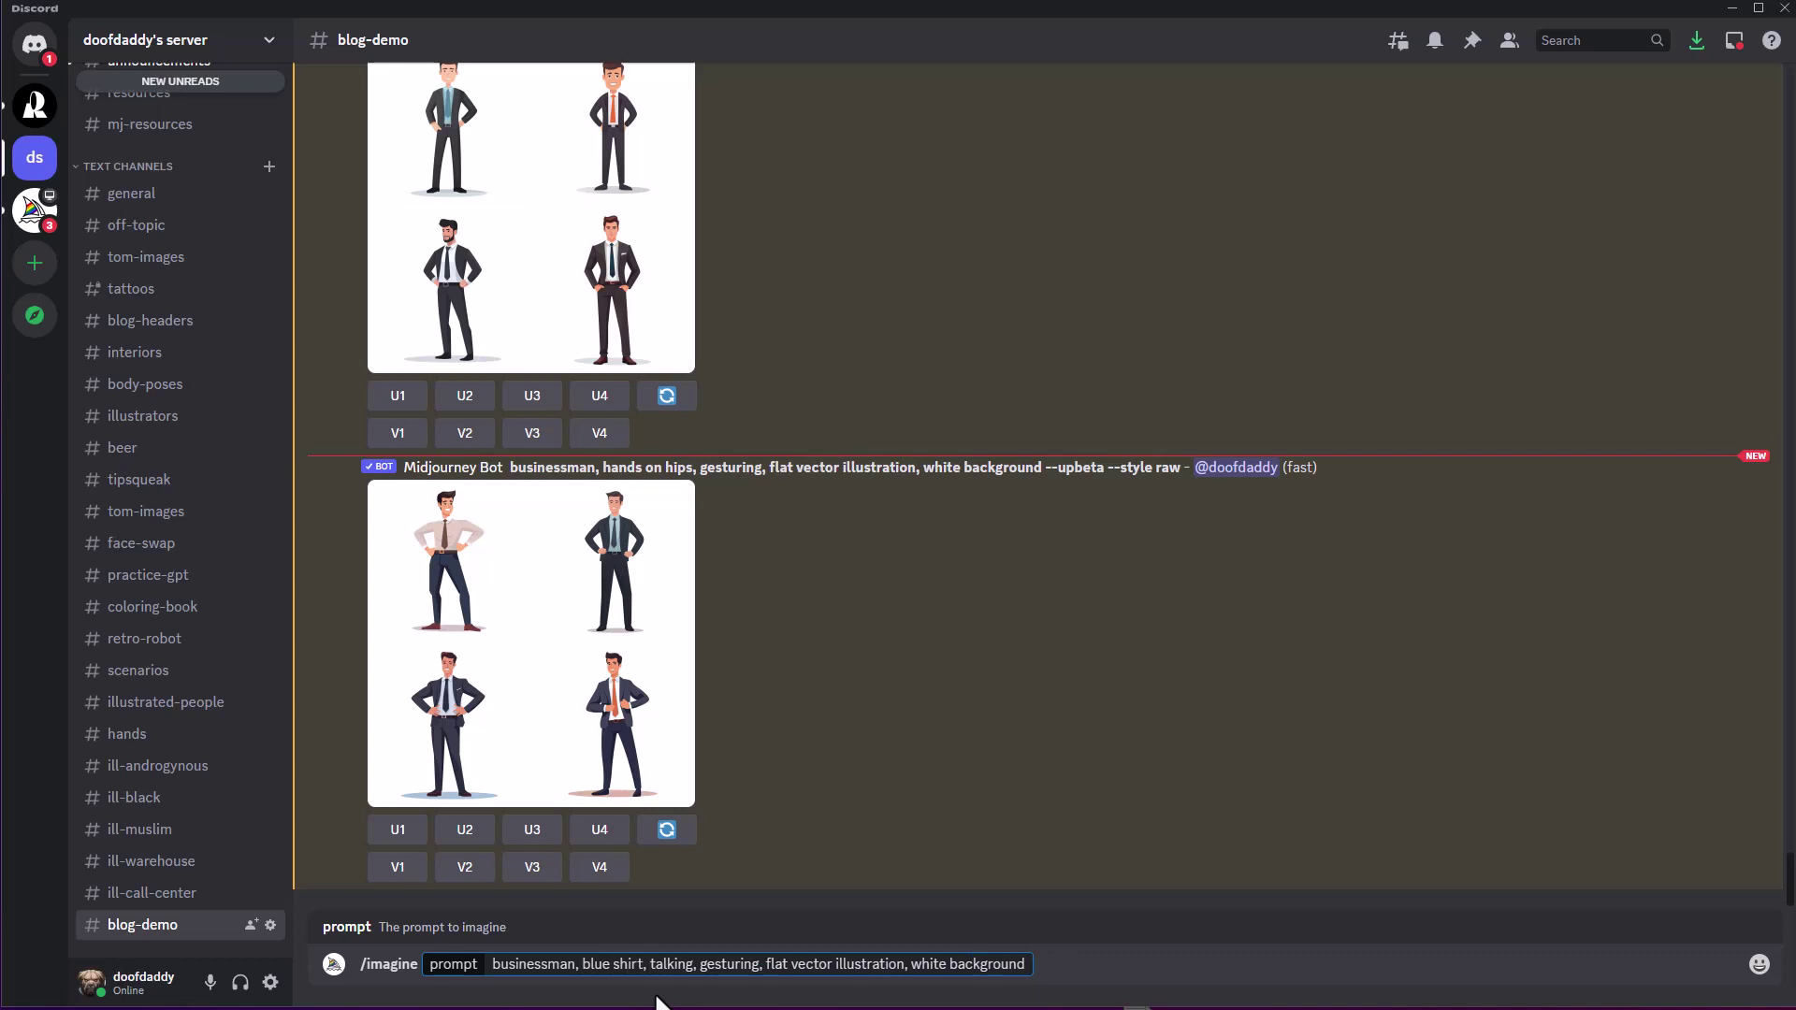
type("g")
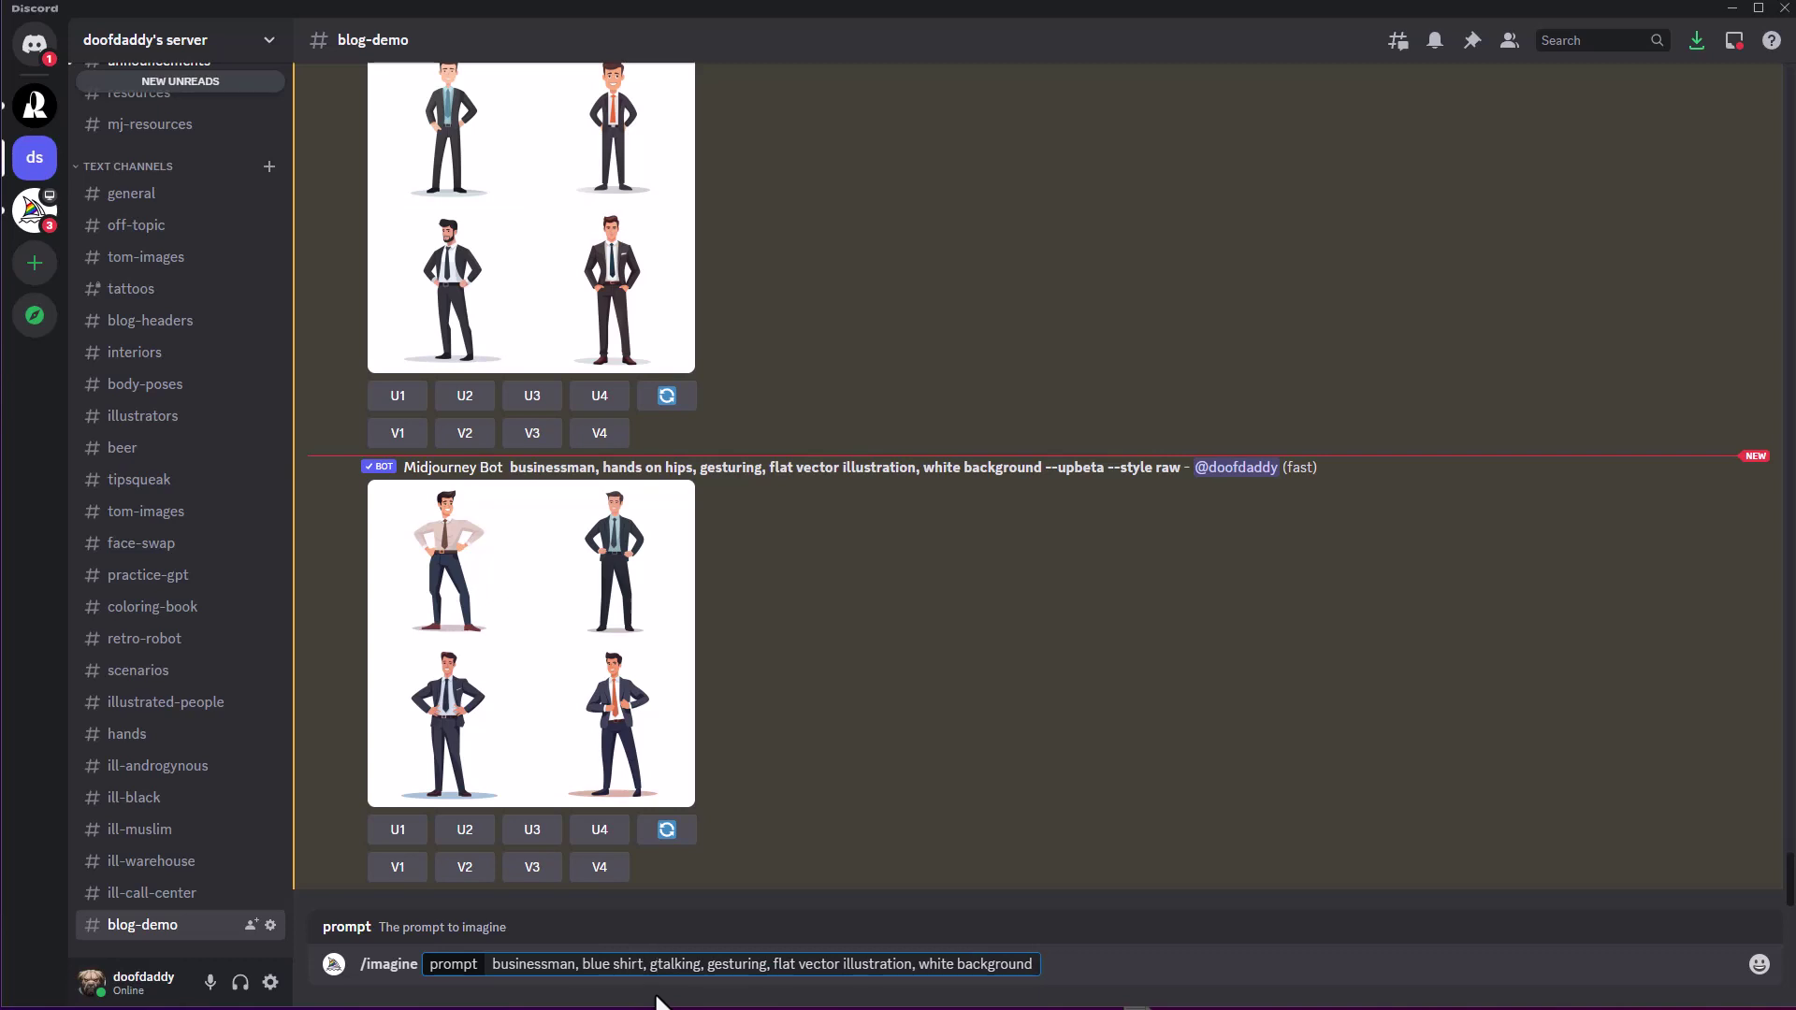
type("reen ja")
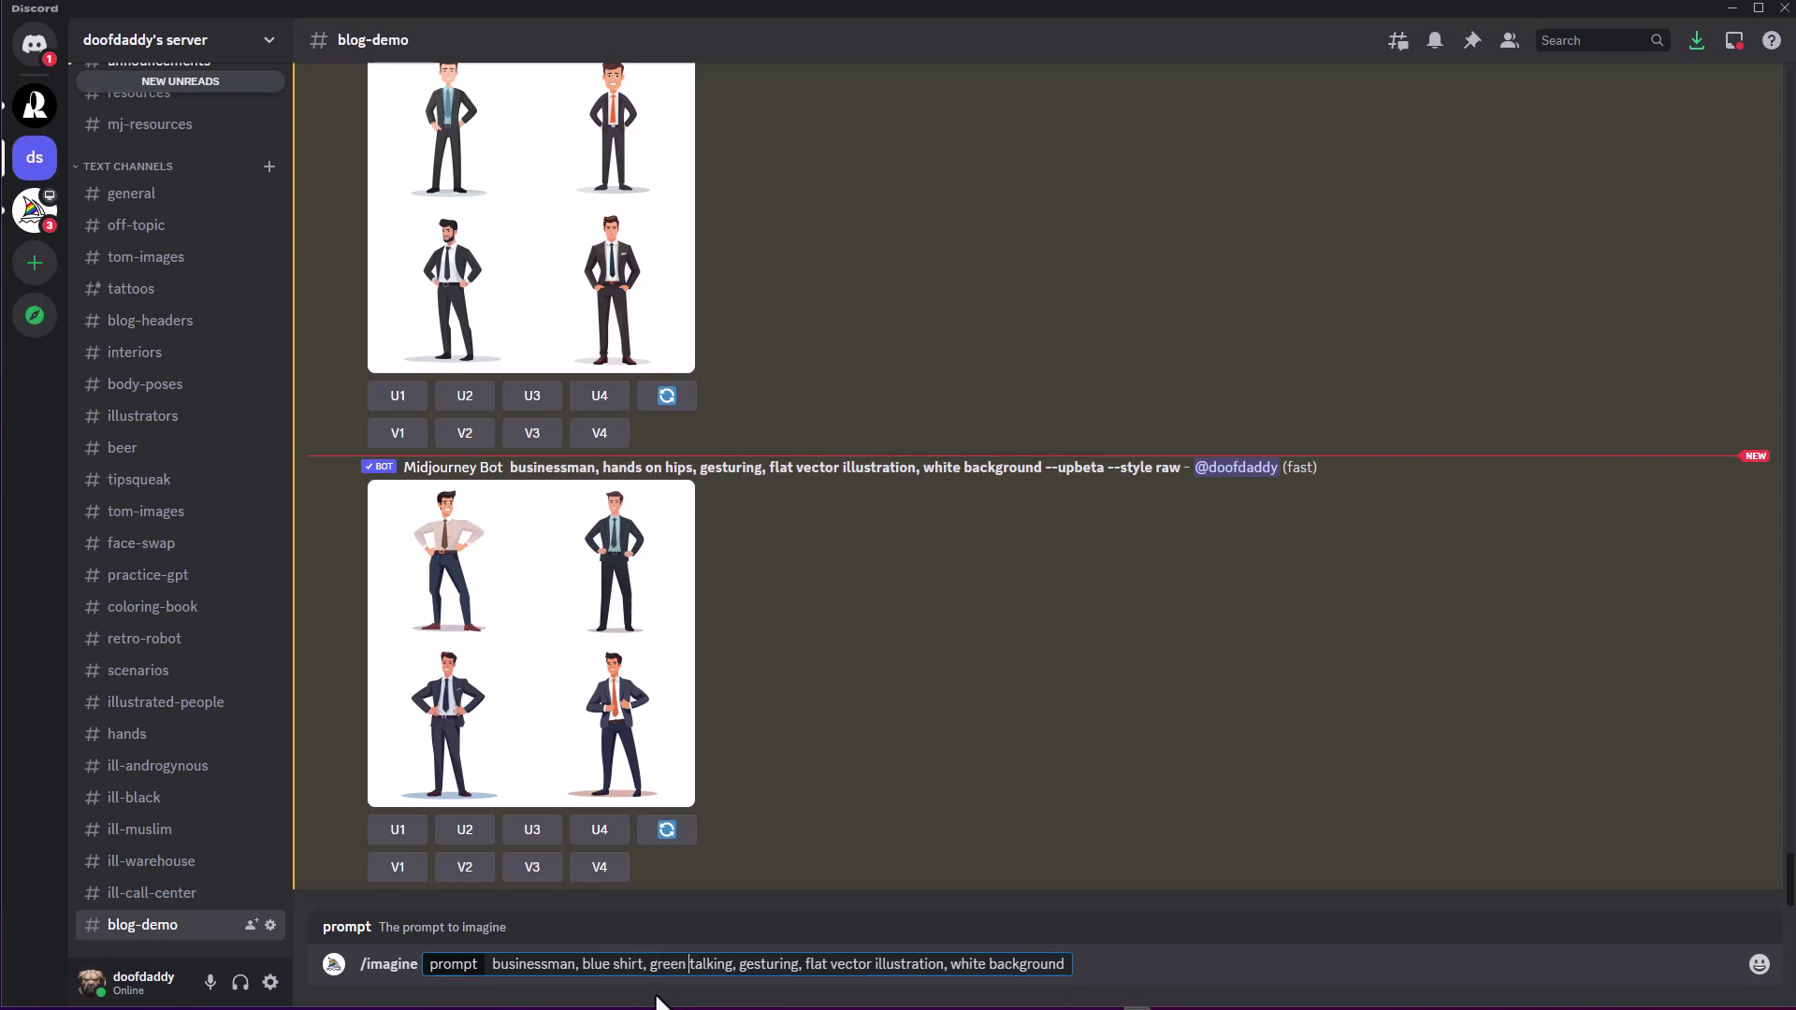
type("cket")
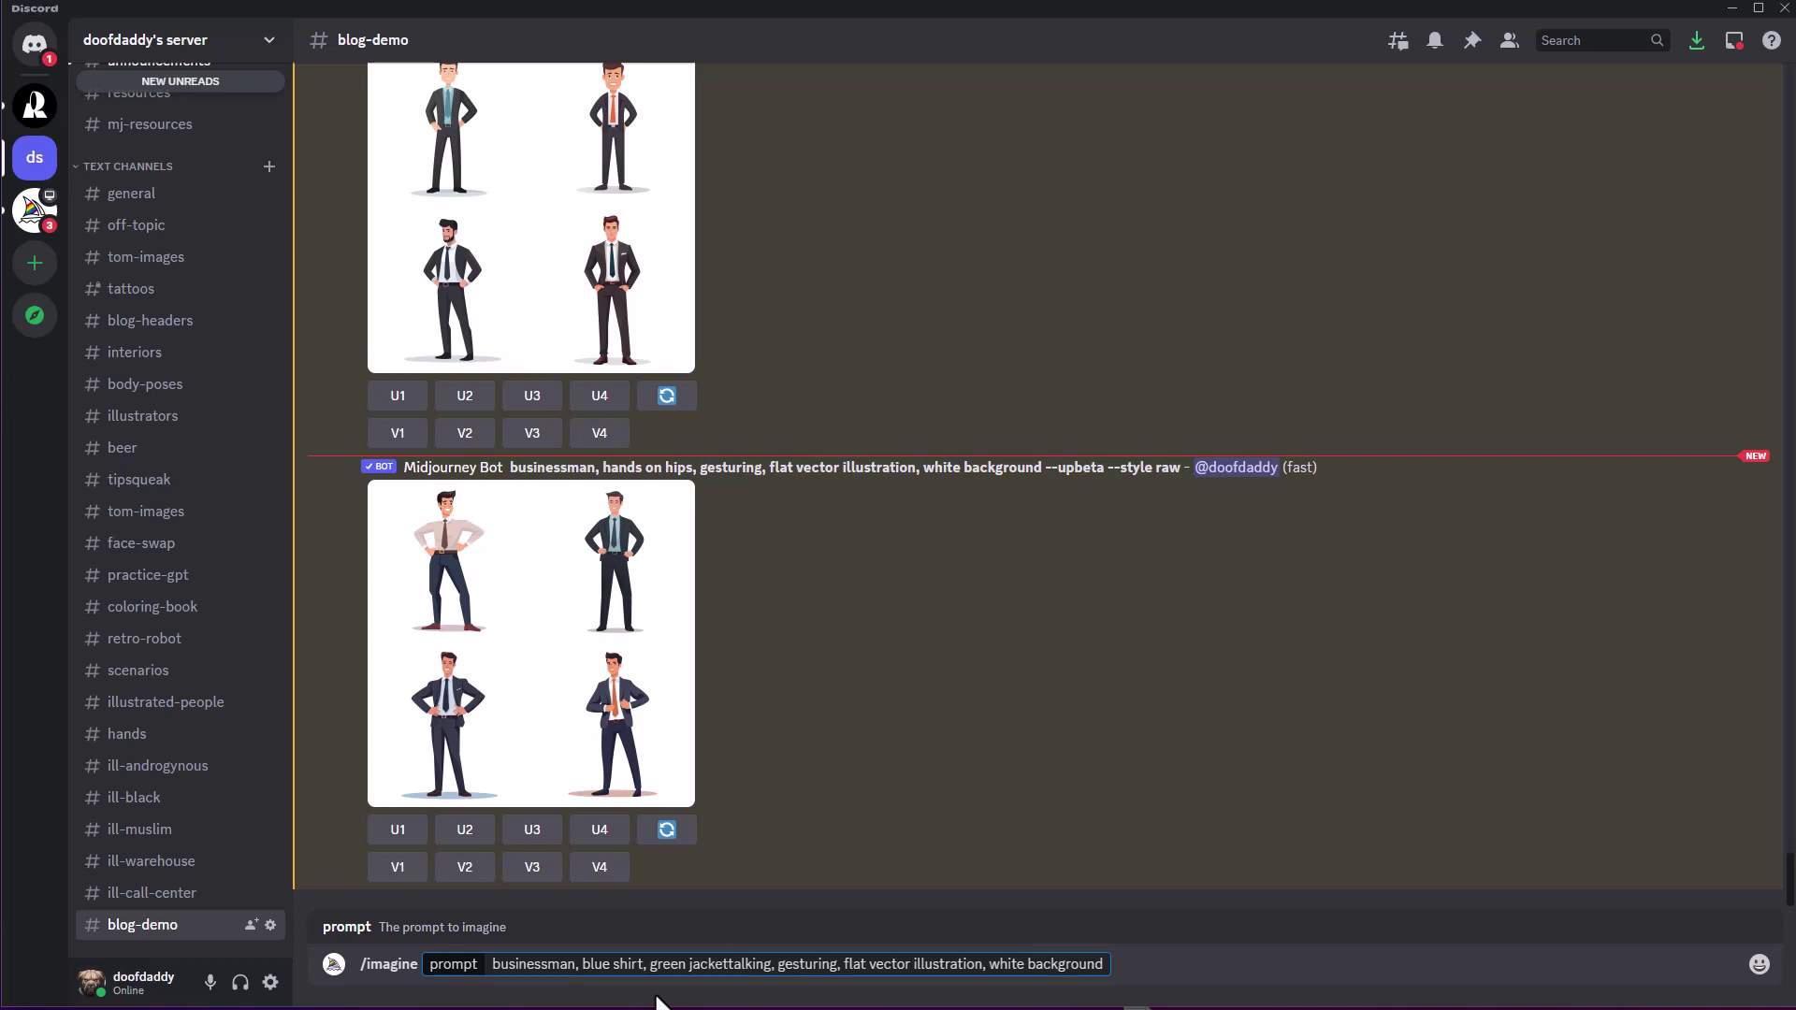
type(",")
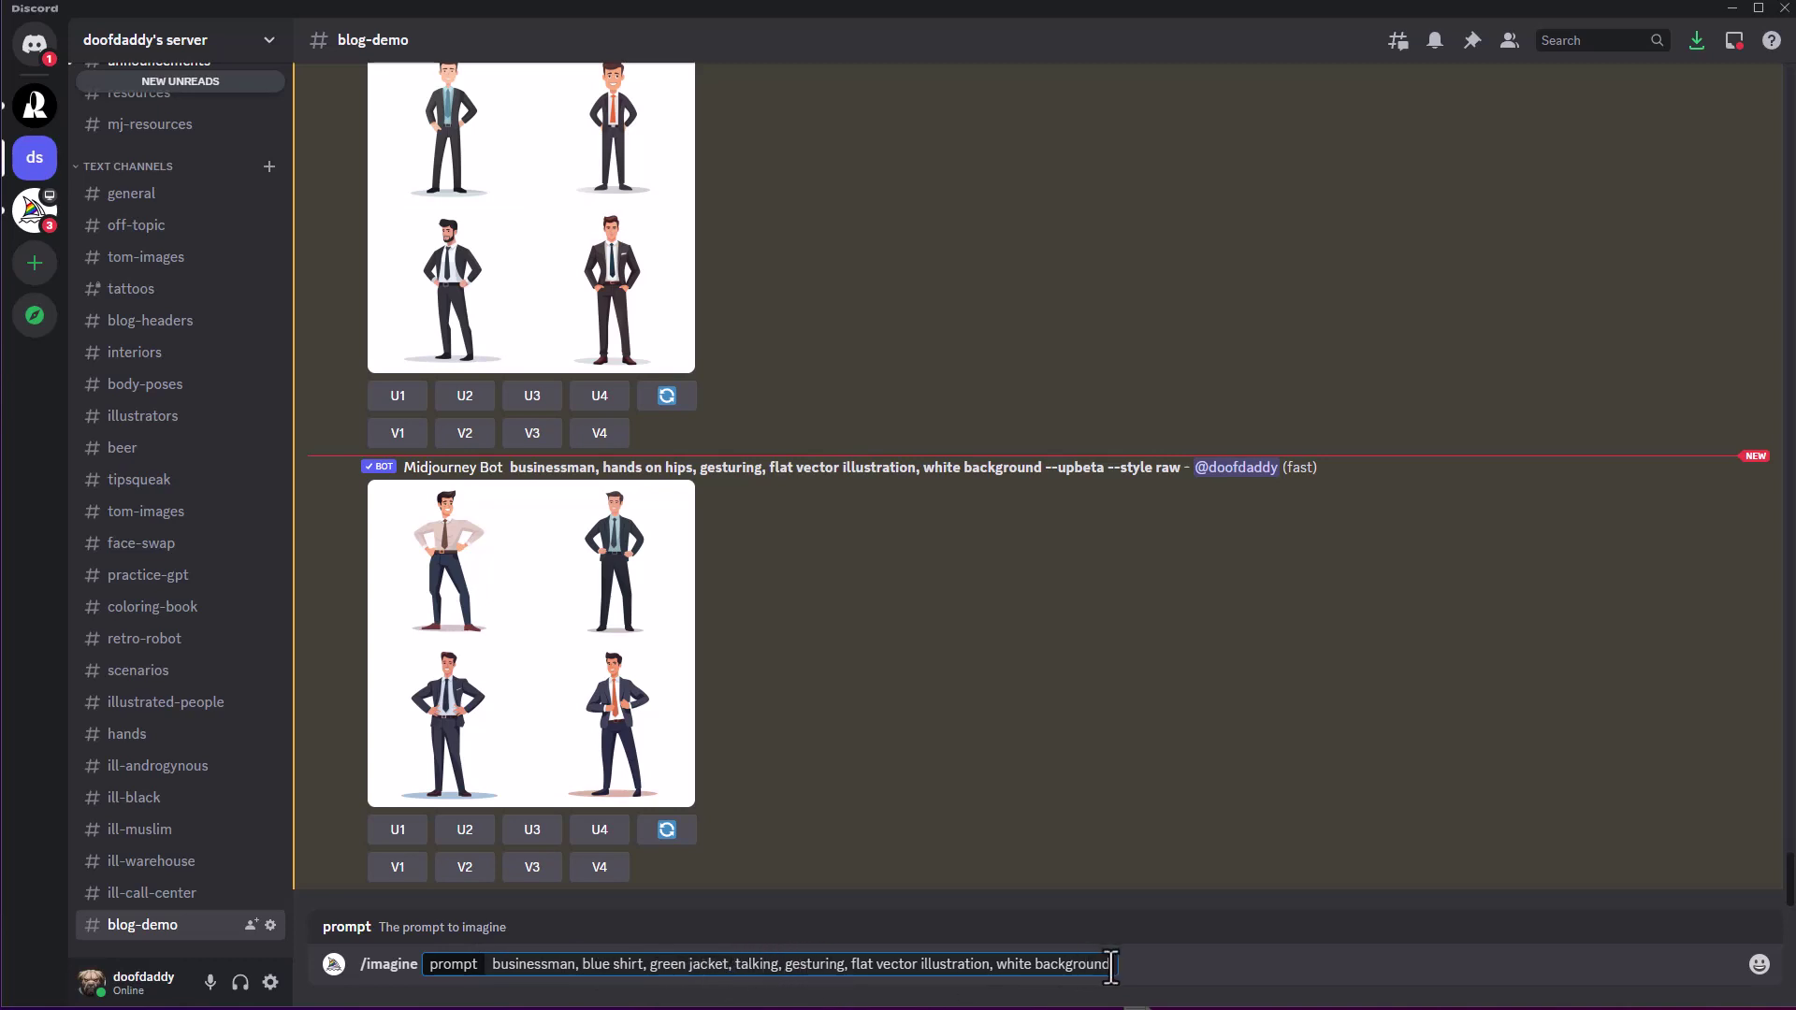
key("Return")
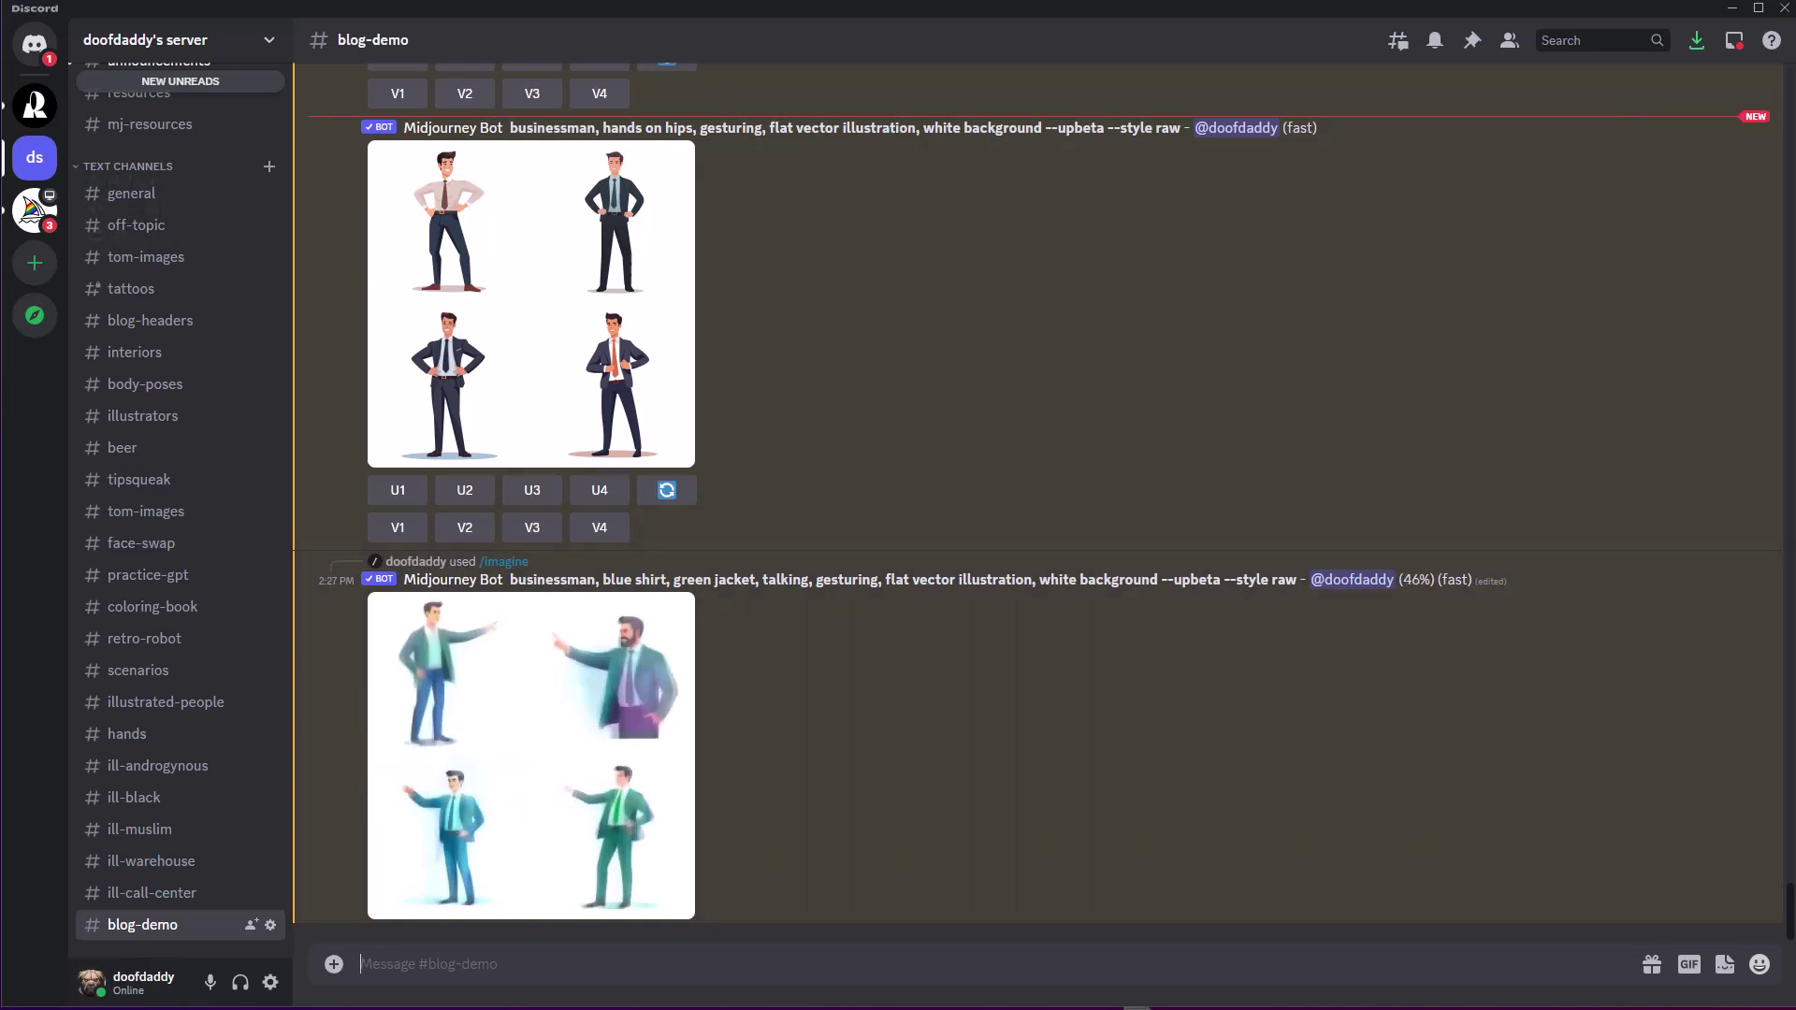
Enlarge the finished blue-shirt, green-jacket grid to view its four pointing businessmen, then close it
left_click(598, 728)
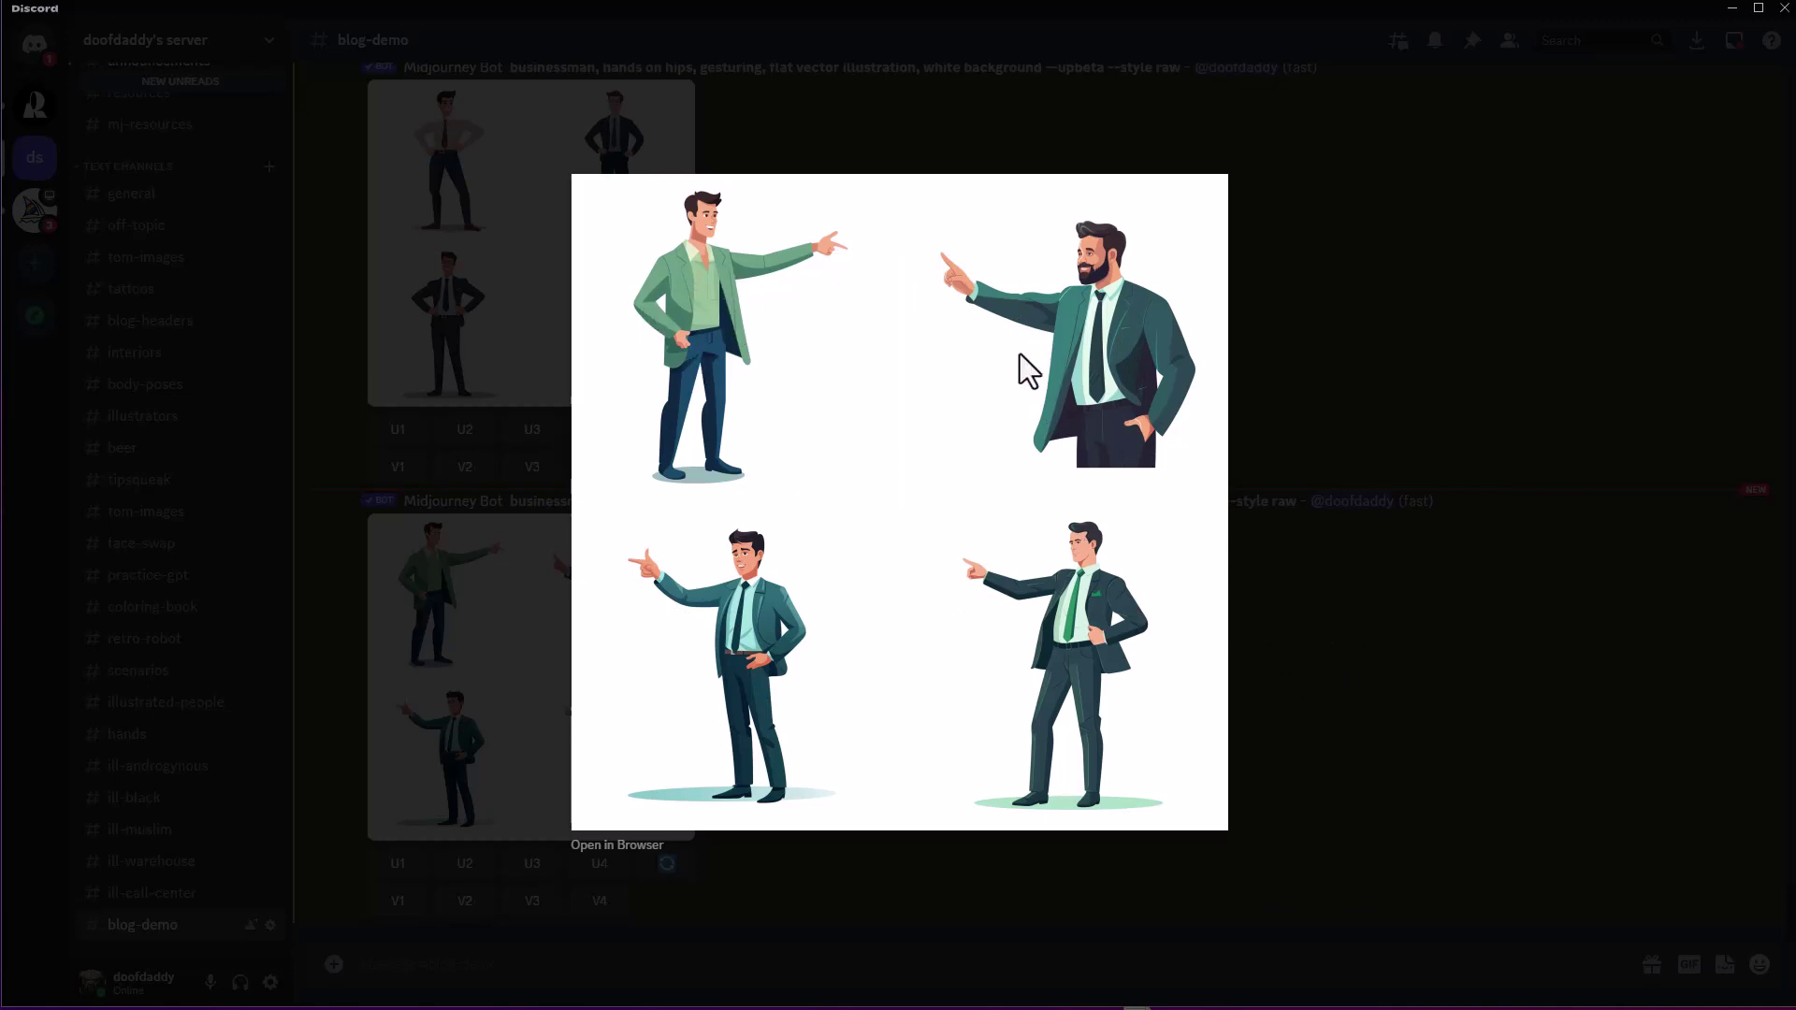
left_click(1358, 618)
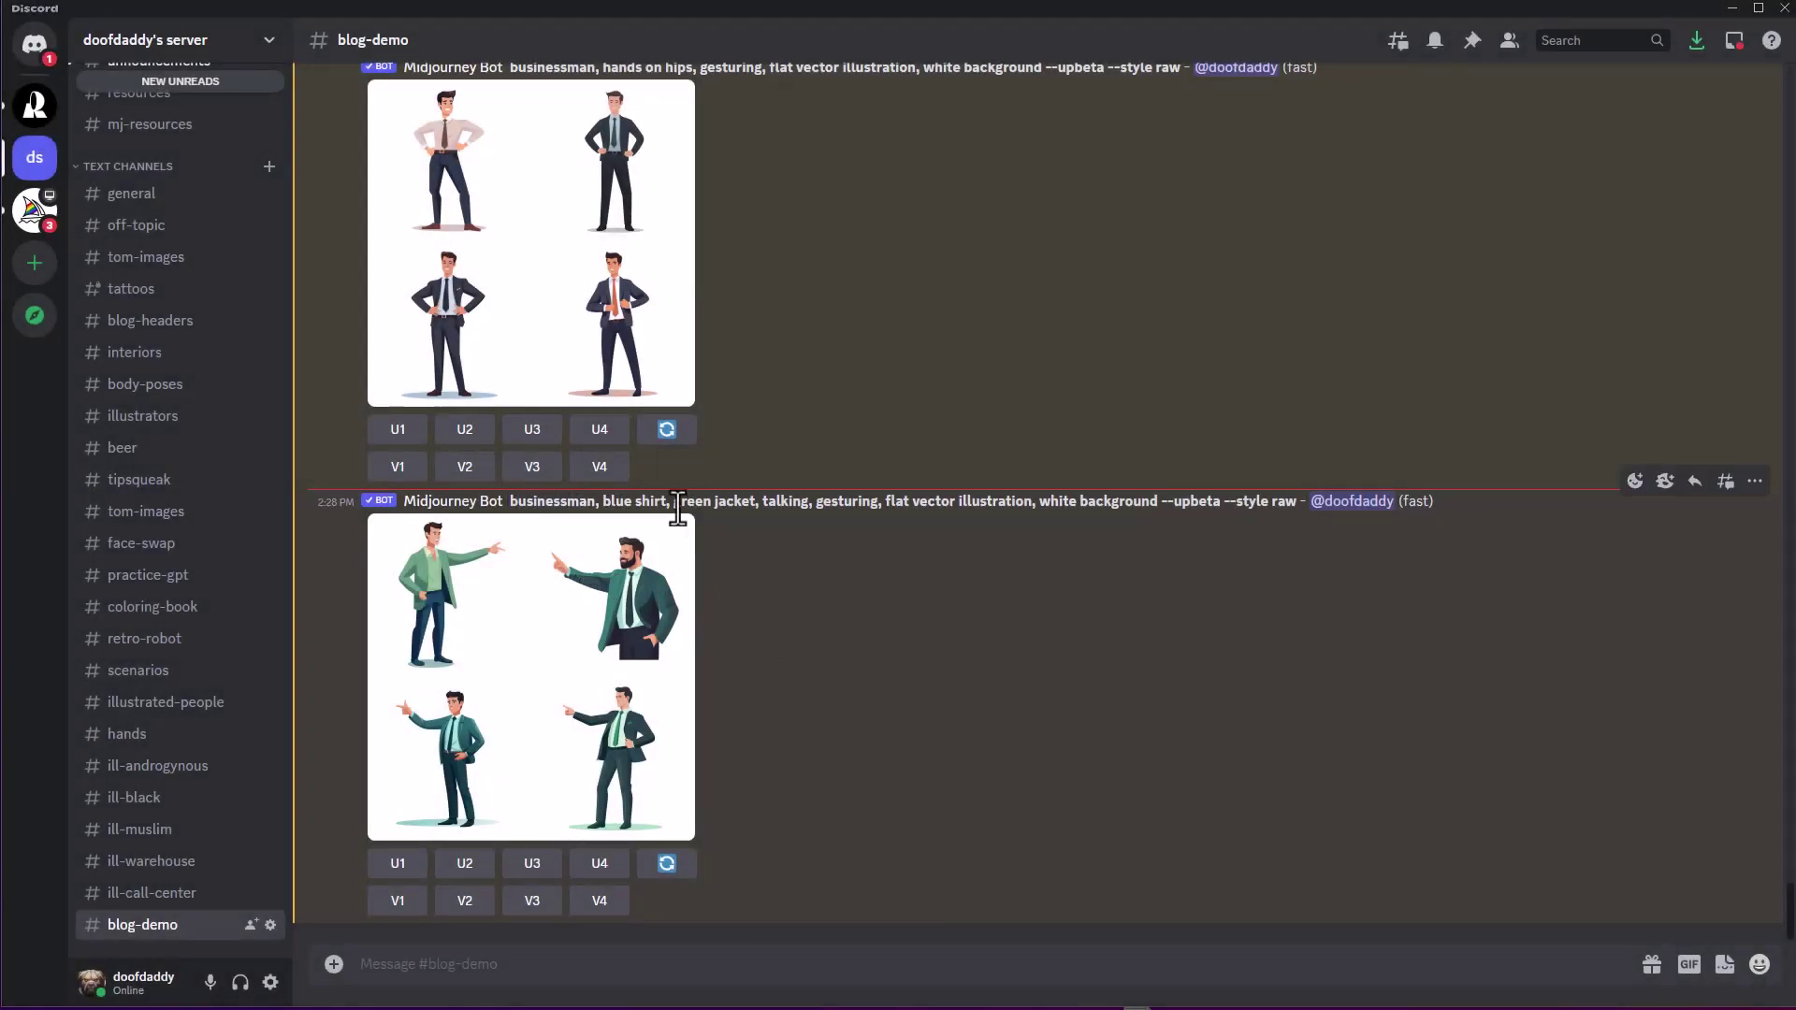
Copy the hands-on-hips businessman prompt and set Midjourney stylize to very high (--s 750) via /settings
scroll(527, 371, "up", 3)
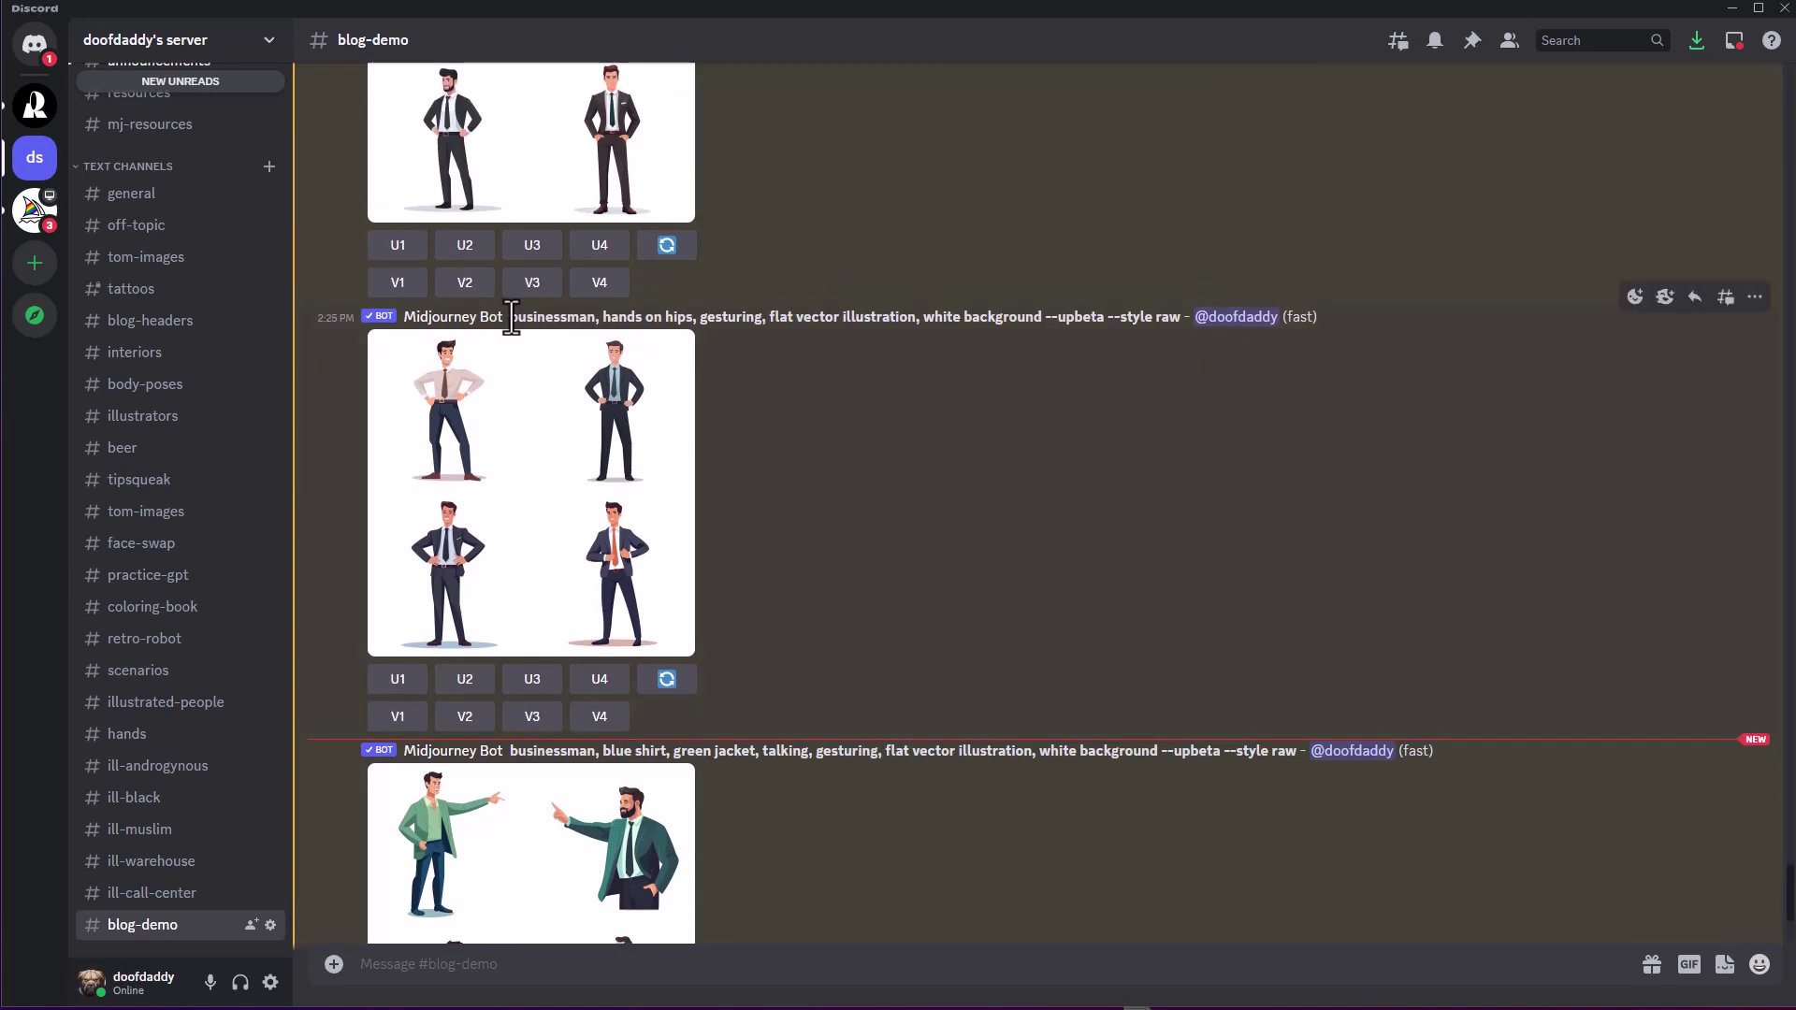
left_click_drag(511, 317, 1040, 323)
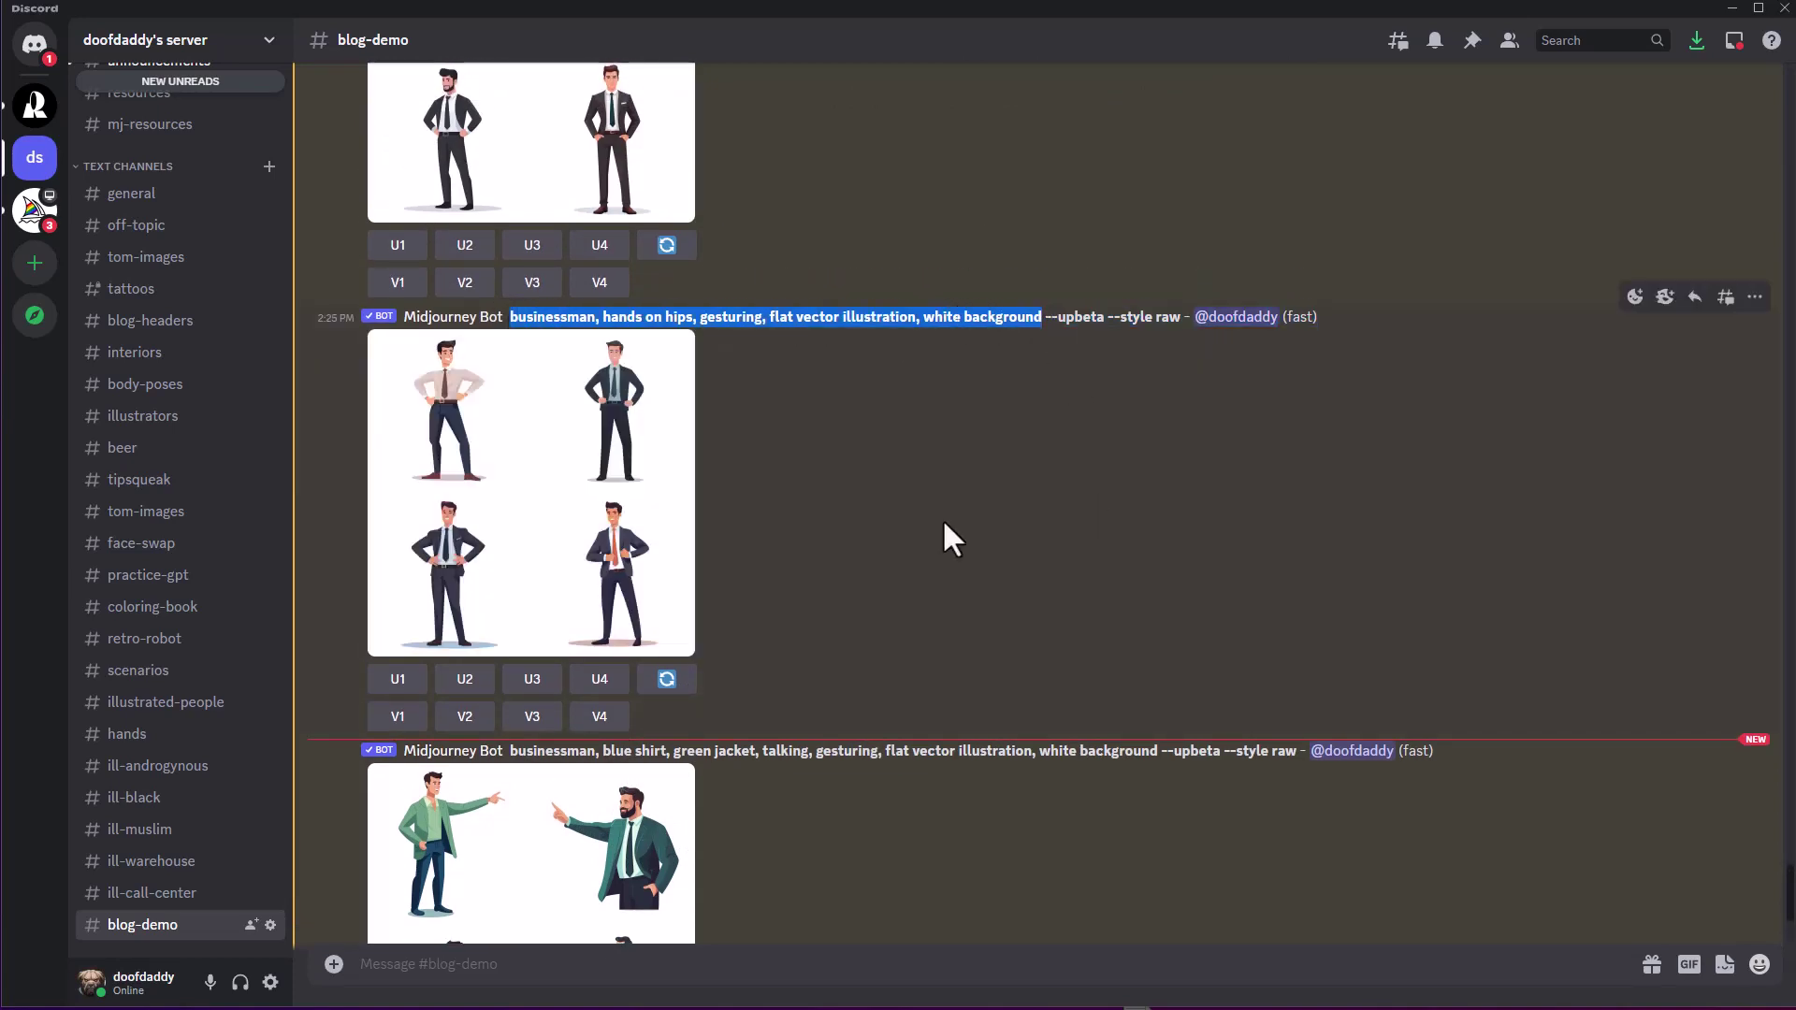
left_click(716, 967)
type("/im")
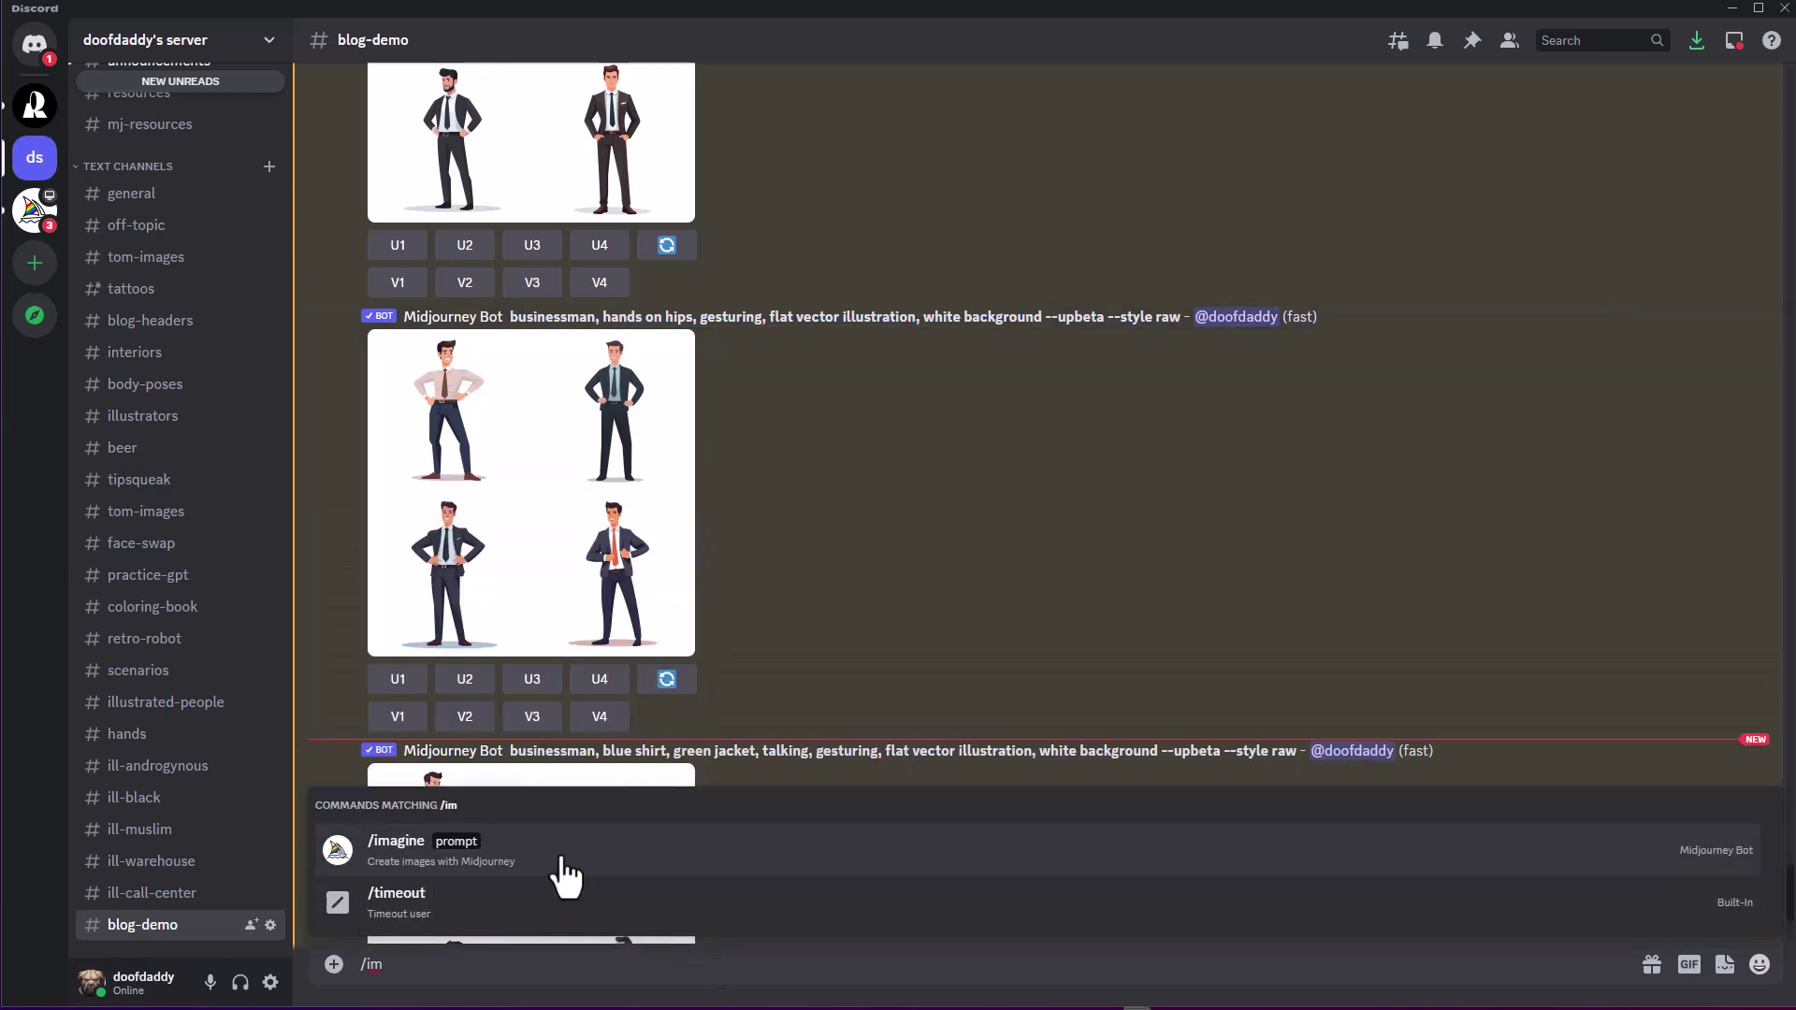
key("BackSpace")
key("BackSpace")
key("BackSpace")
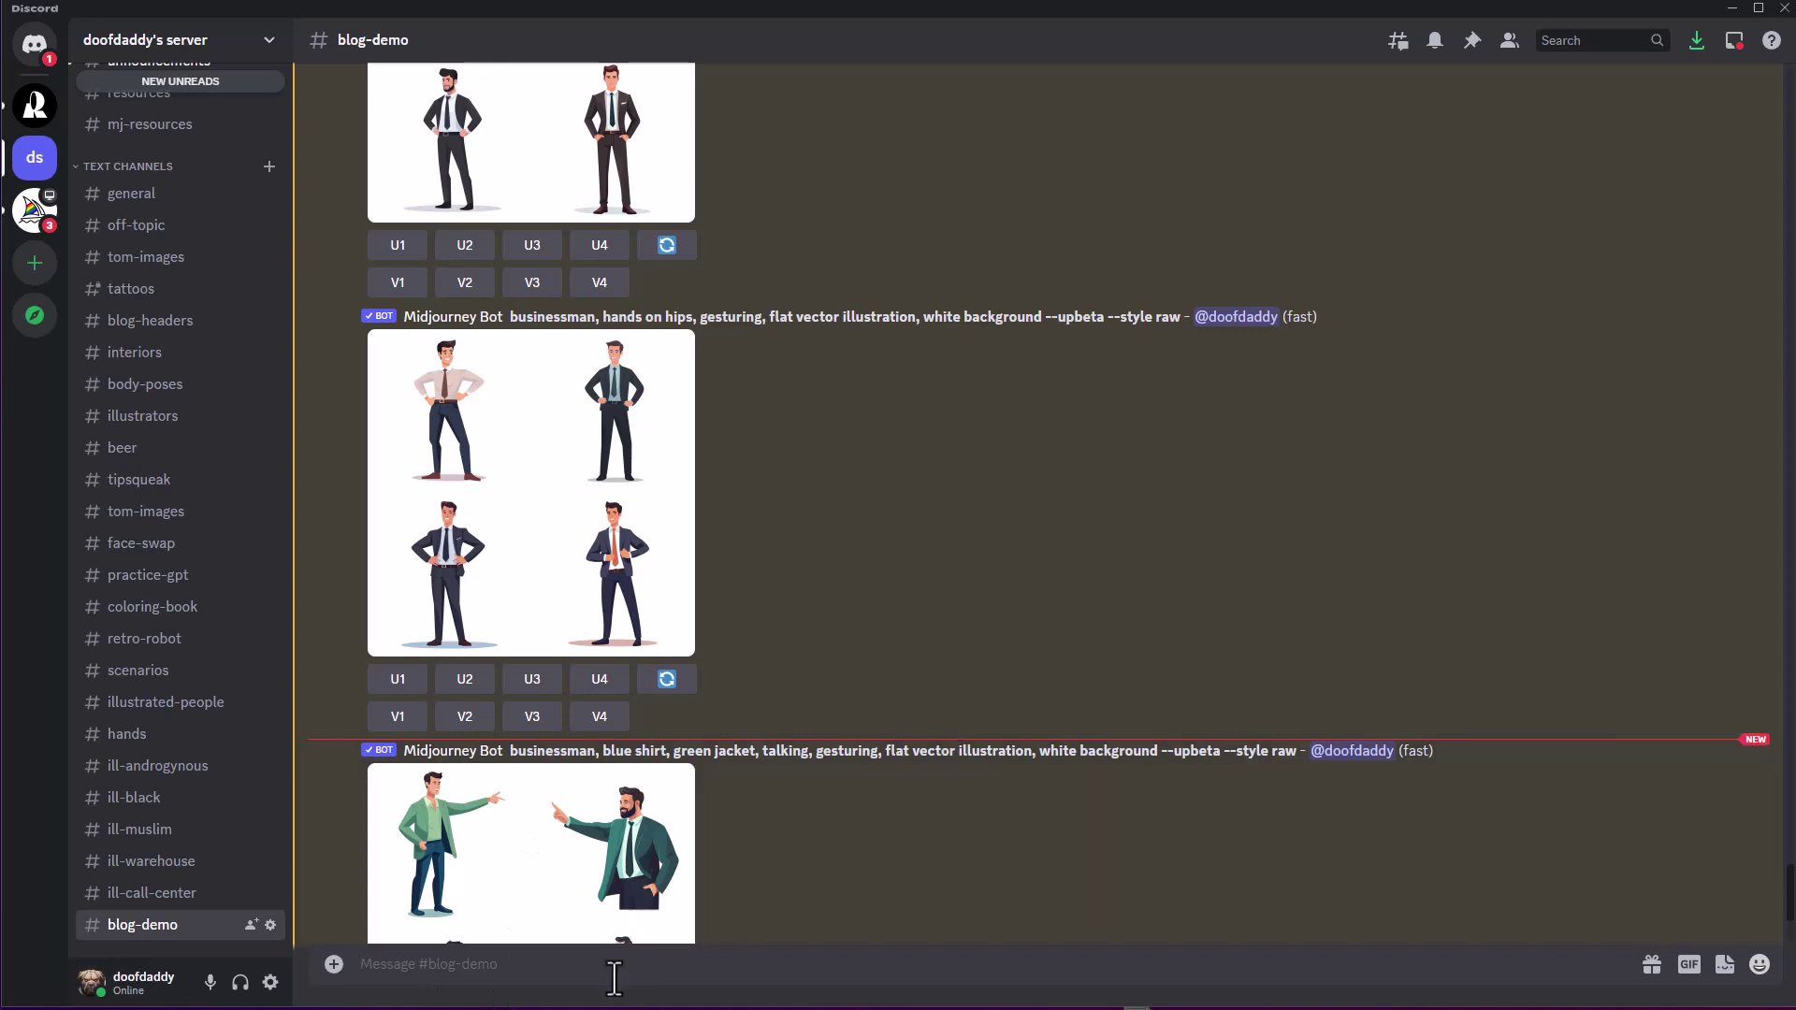
type("/se")
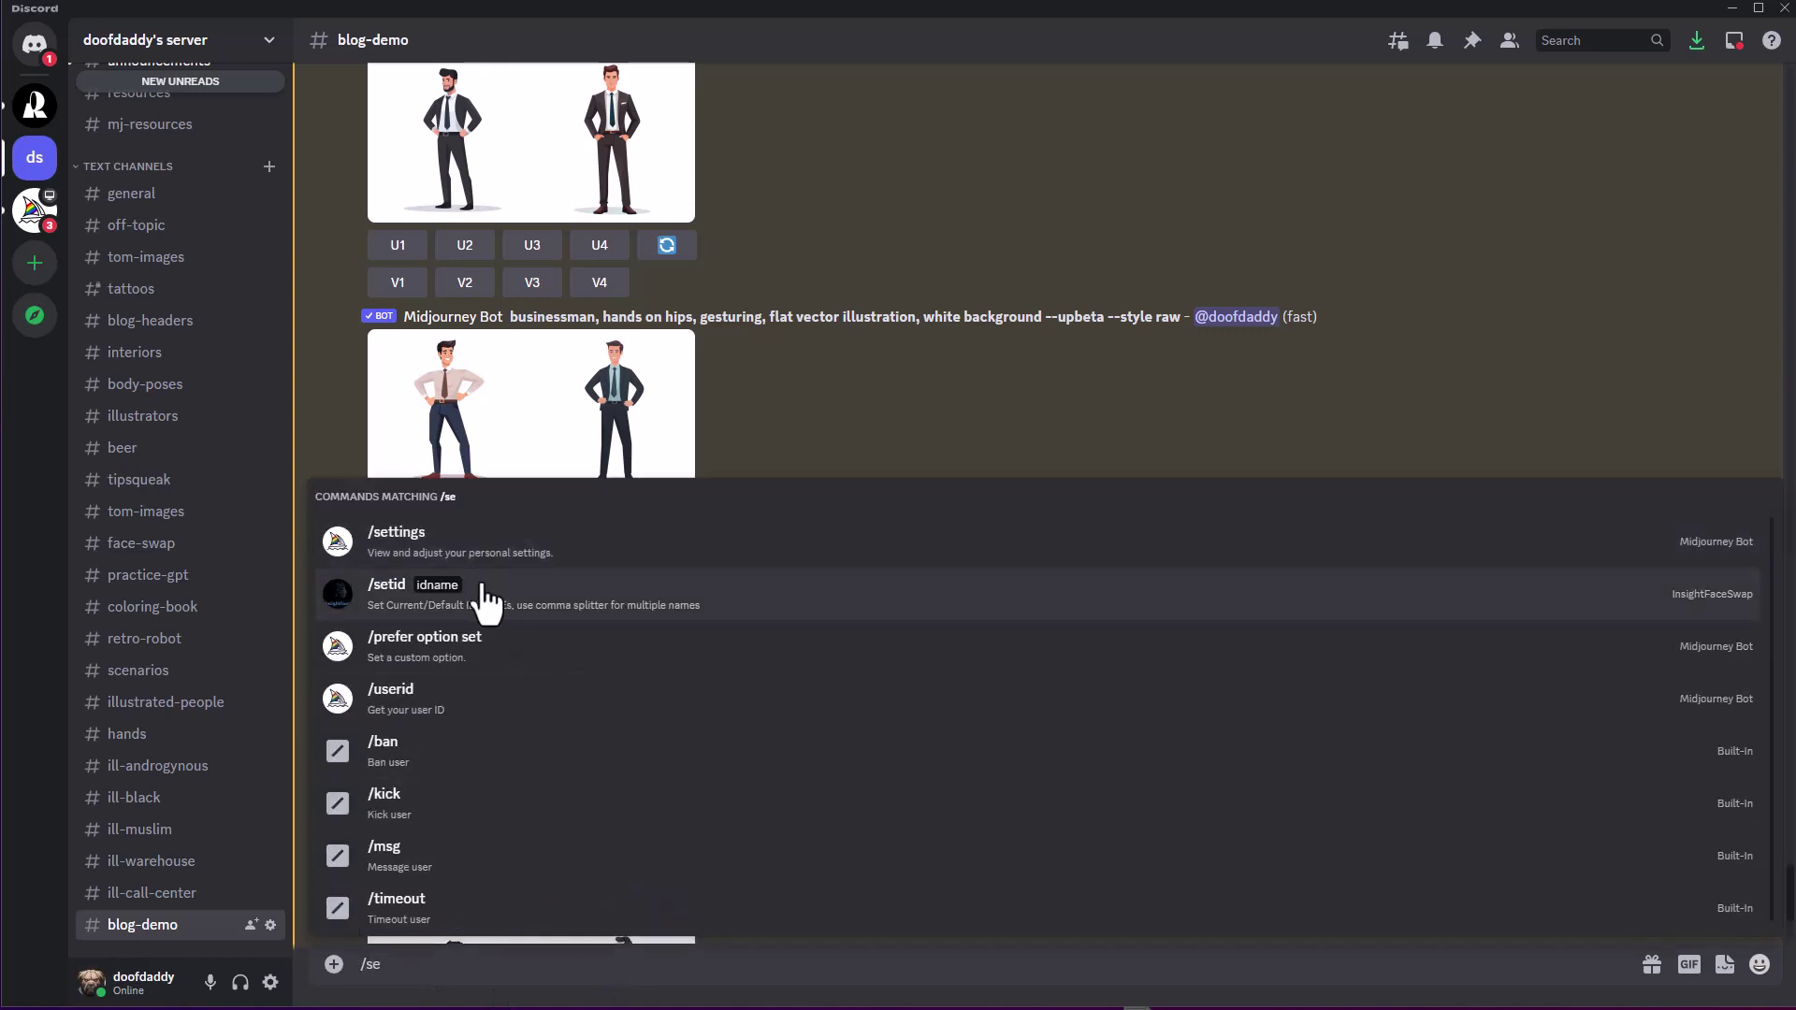
left_click(473, 566)
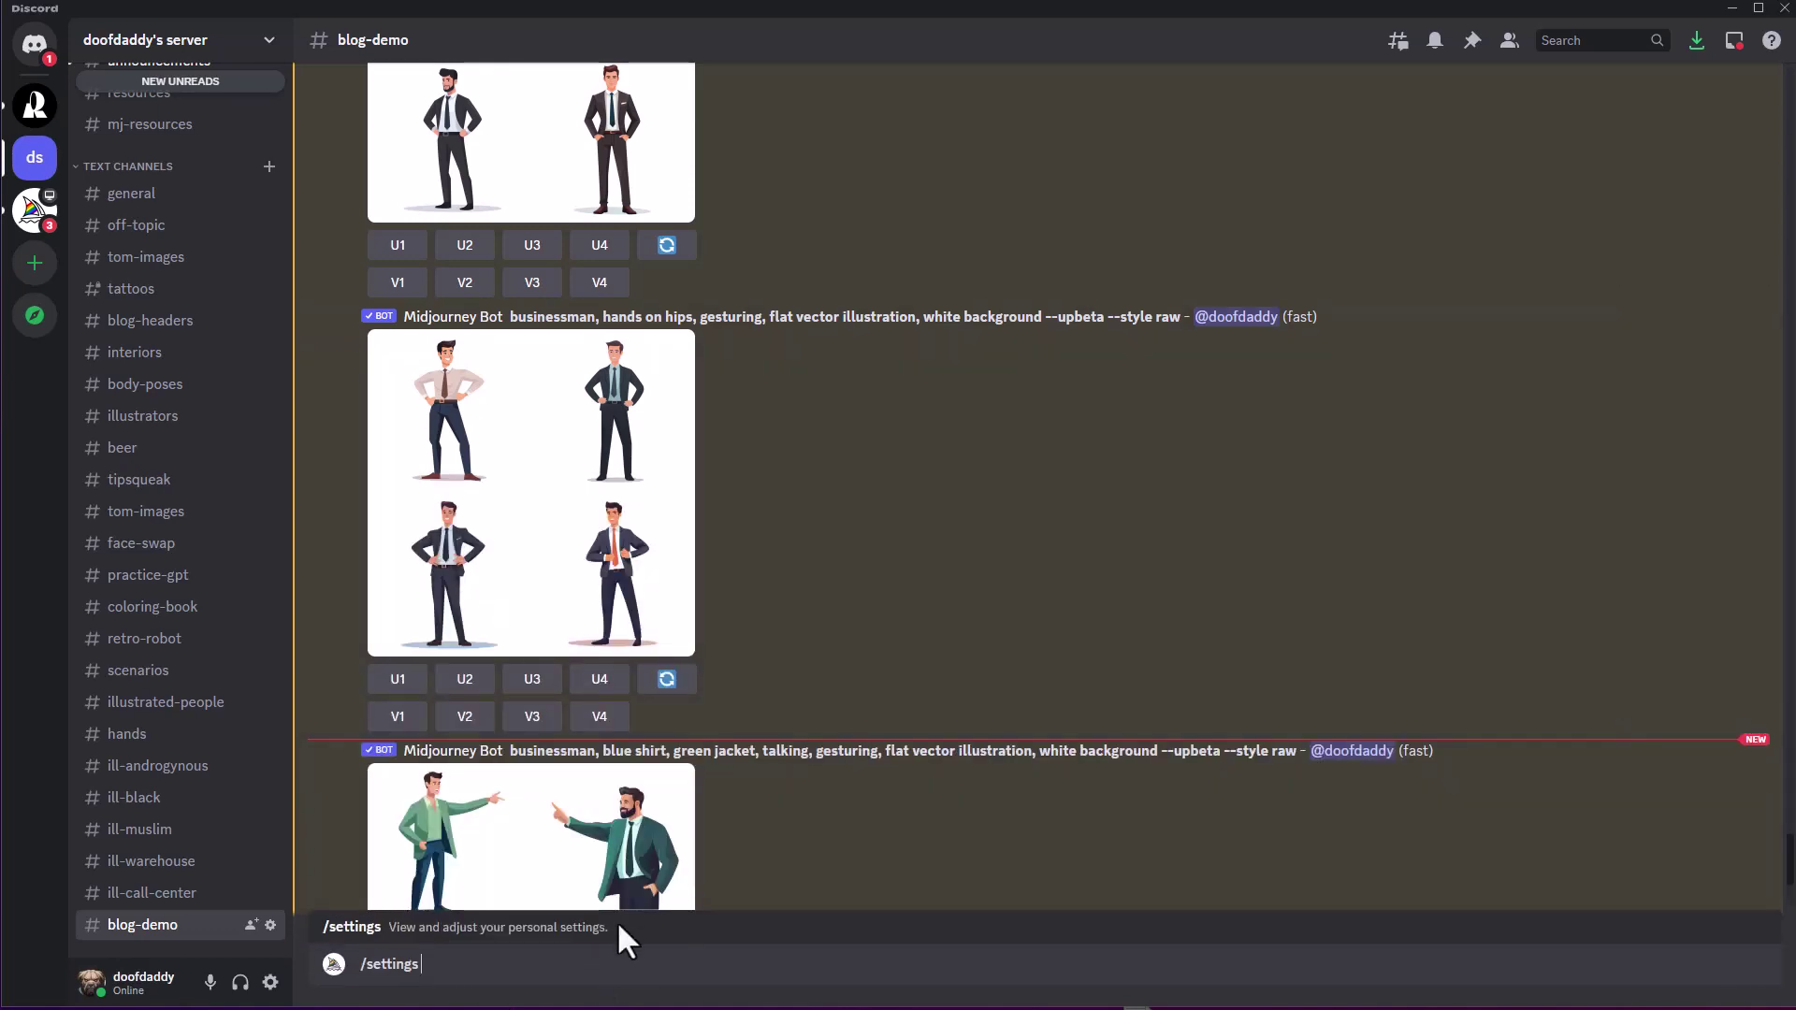
key("Return")
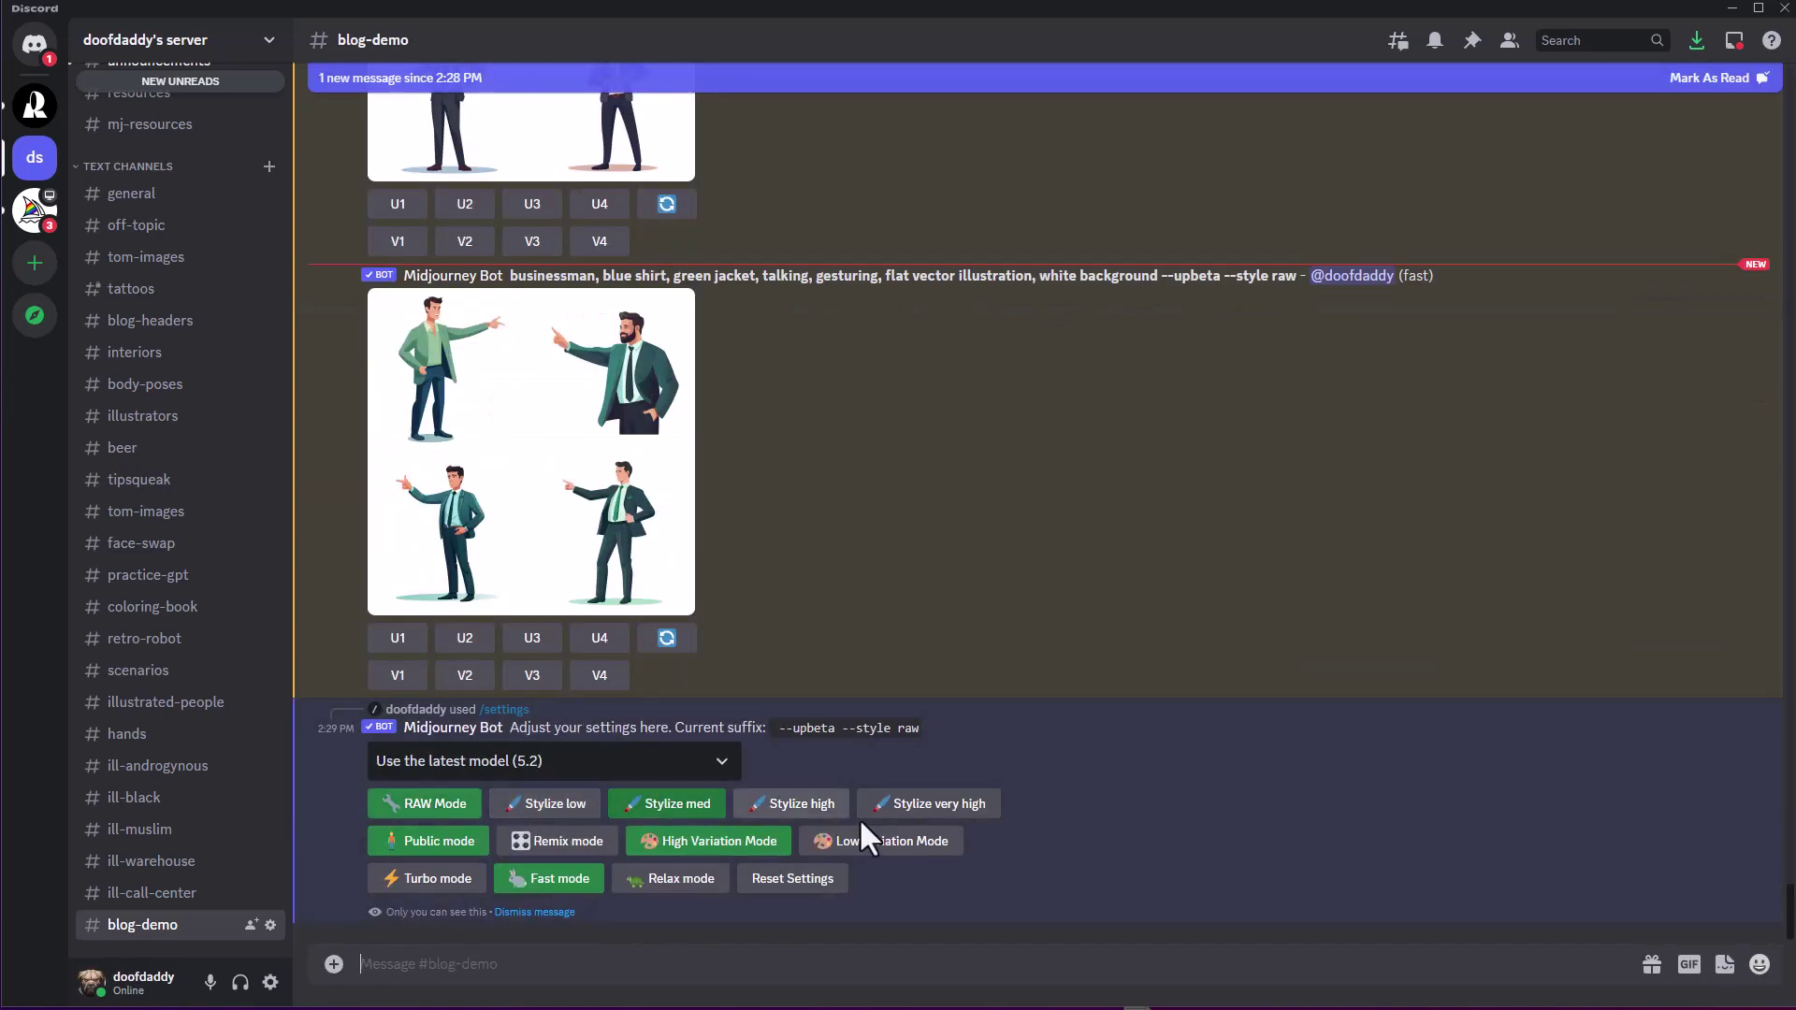
left_click(934, 812)
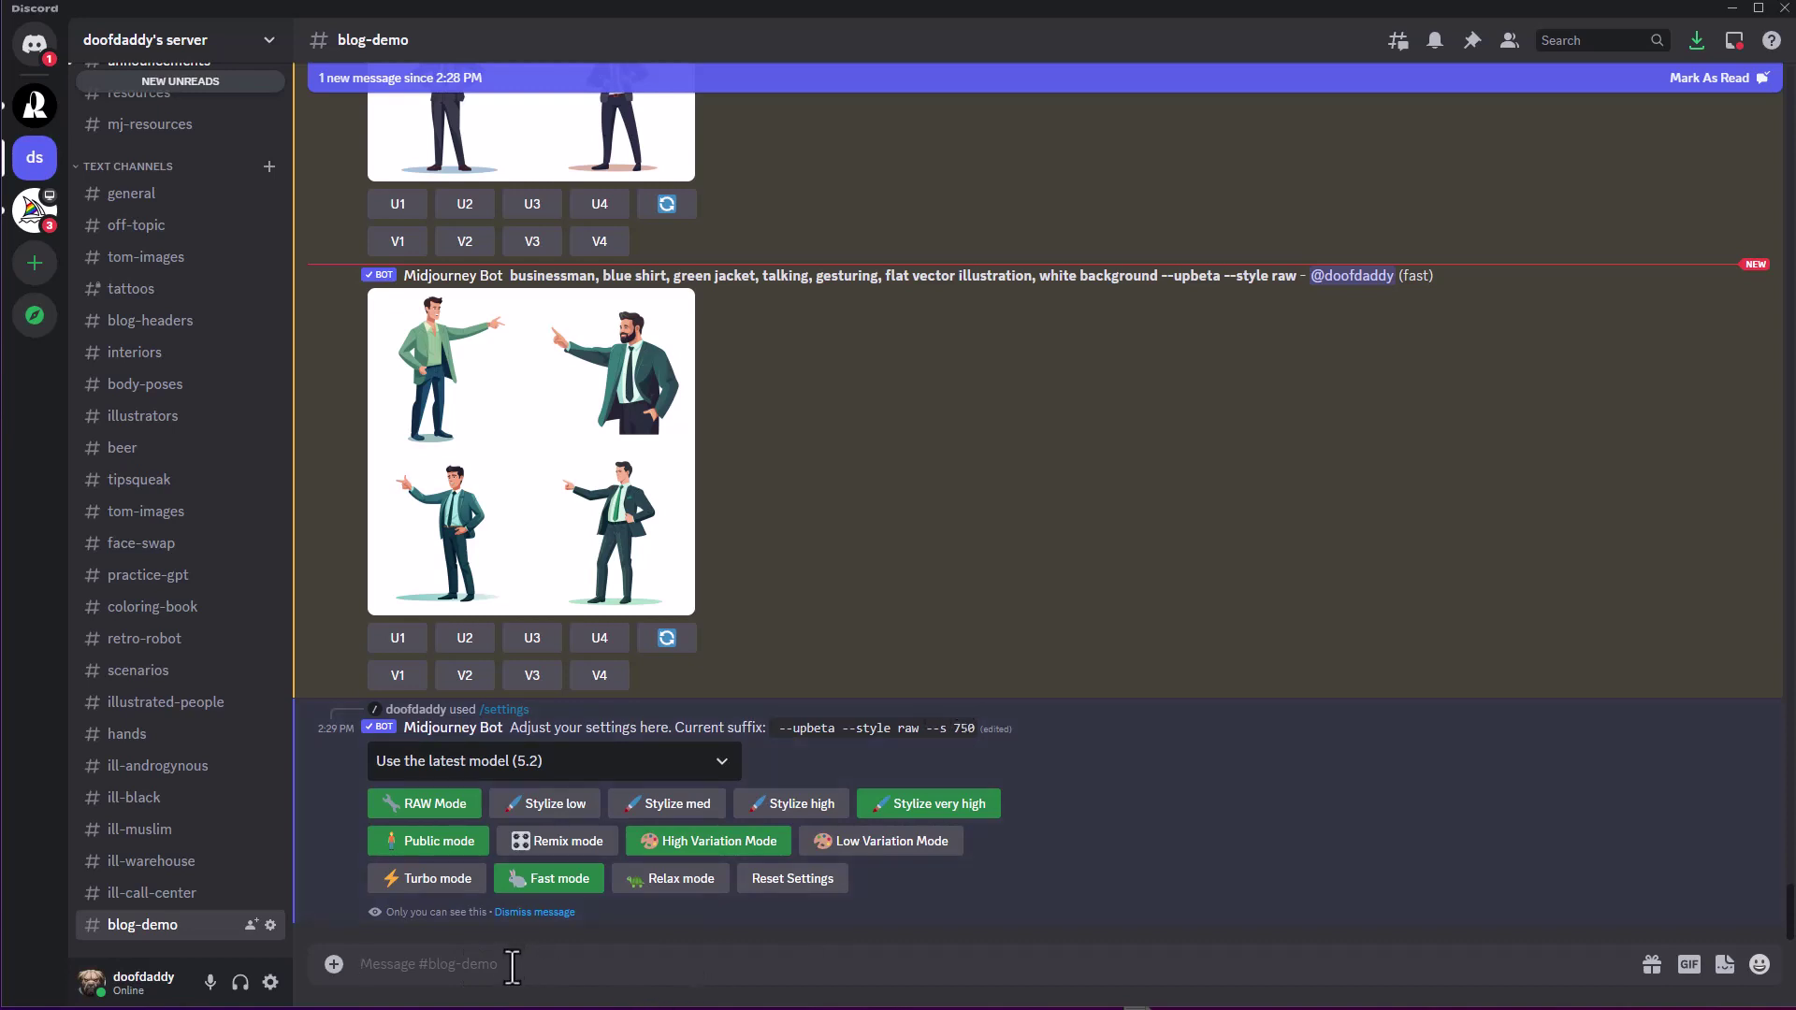
Start an /imagine request containing 'businessman, hands on hips, gesturing, flat vector illustration, white background'
type("businessman, hands on hips, gesturing, flat vector illustration, white background")
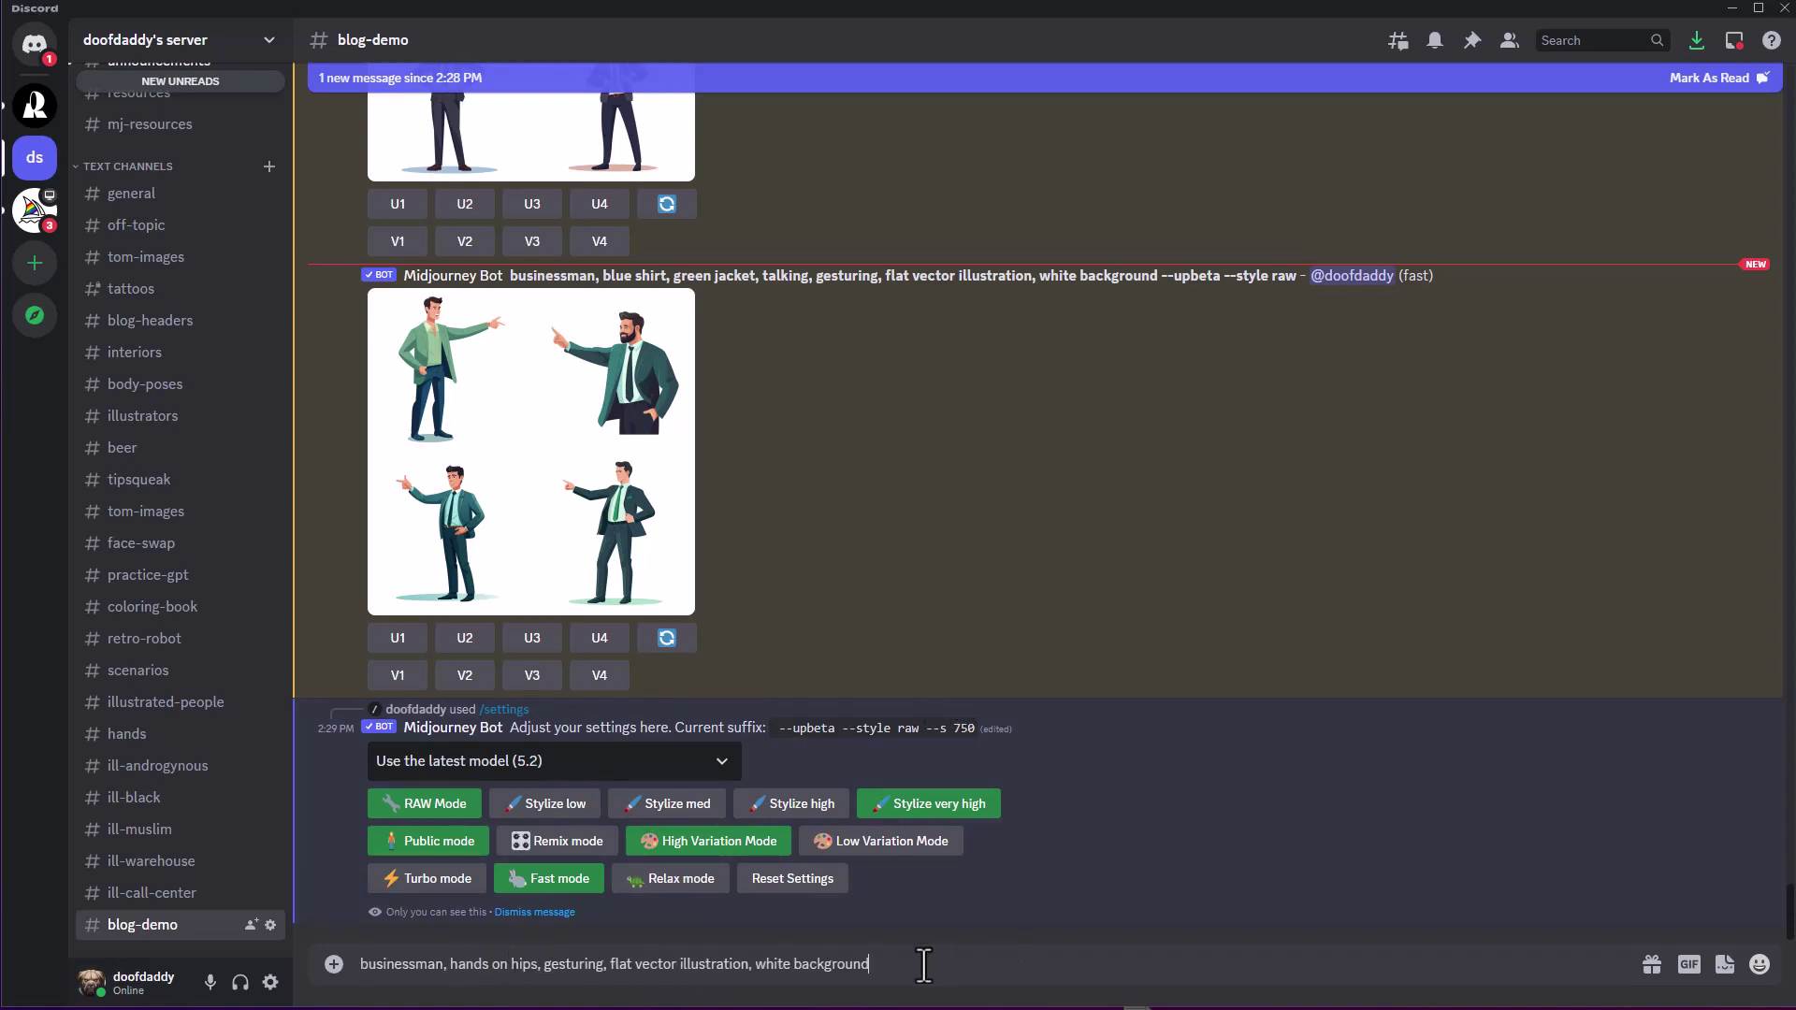
left_click_drag(924, 964, 322, 940)
key("ctrl+c")
type("/im")
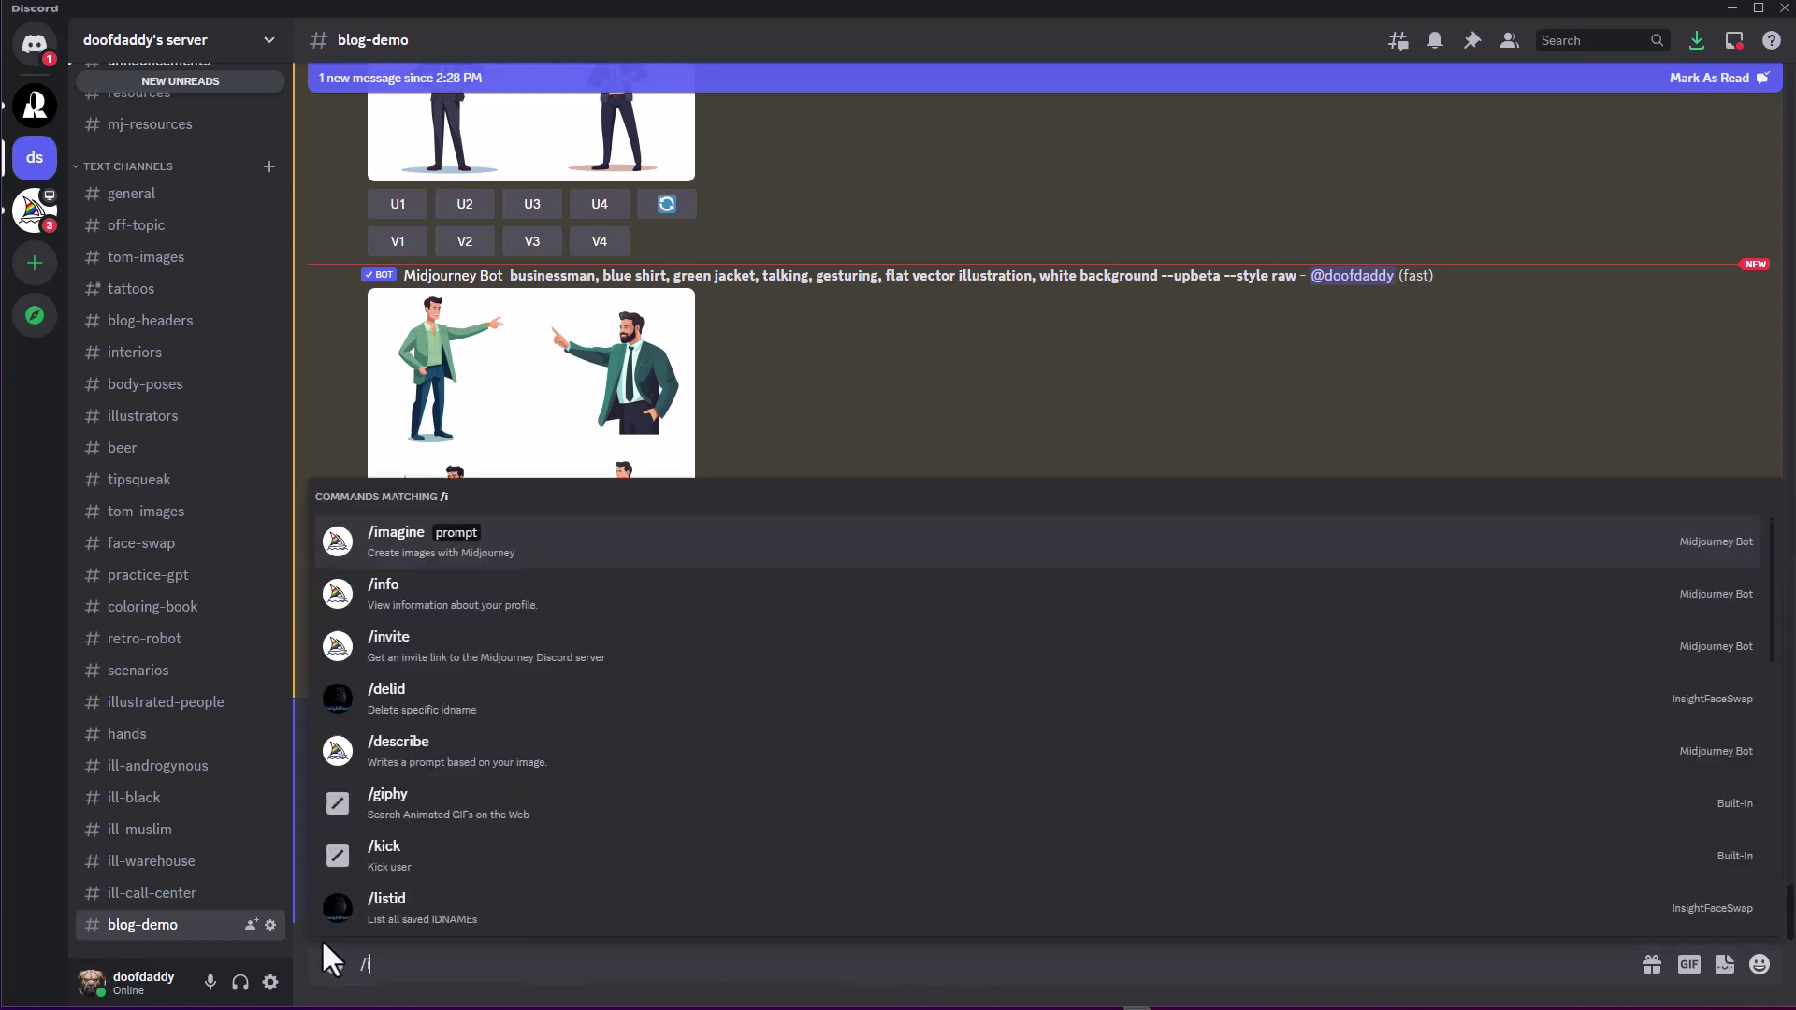
left_click(431, 866)
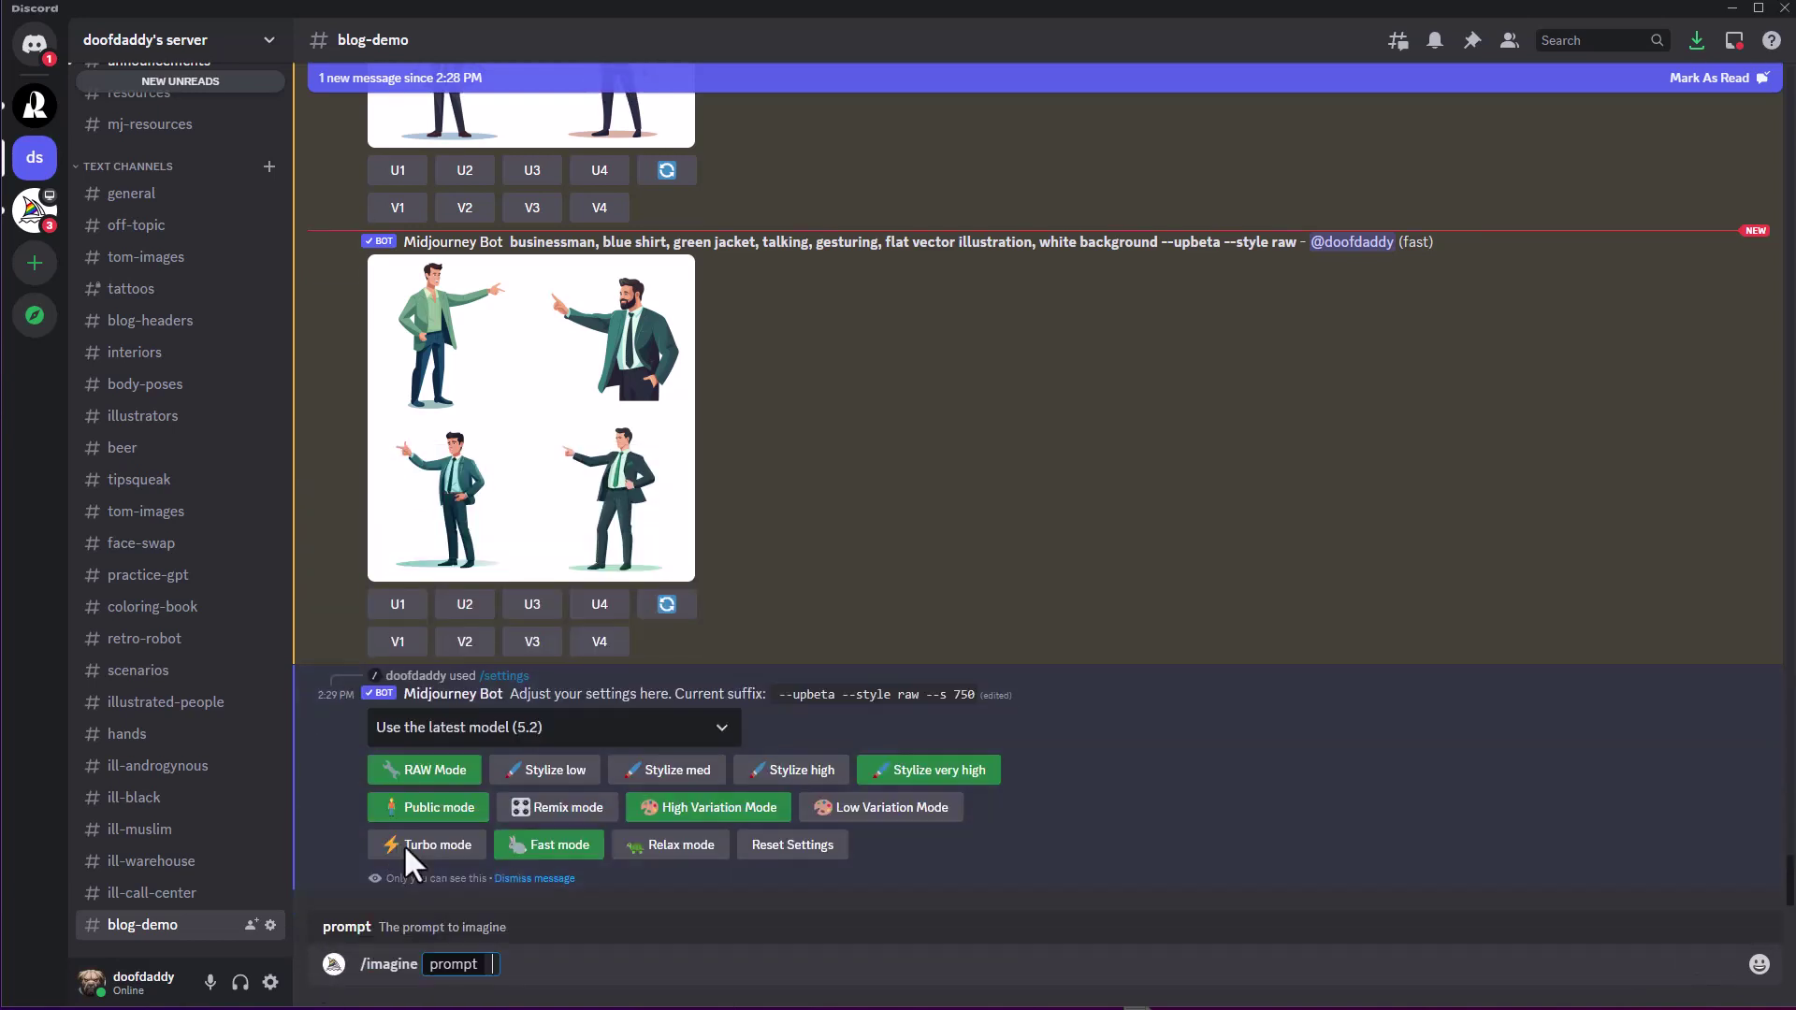
key("ctrl+v")
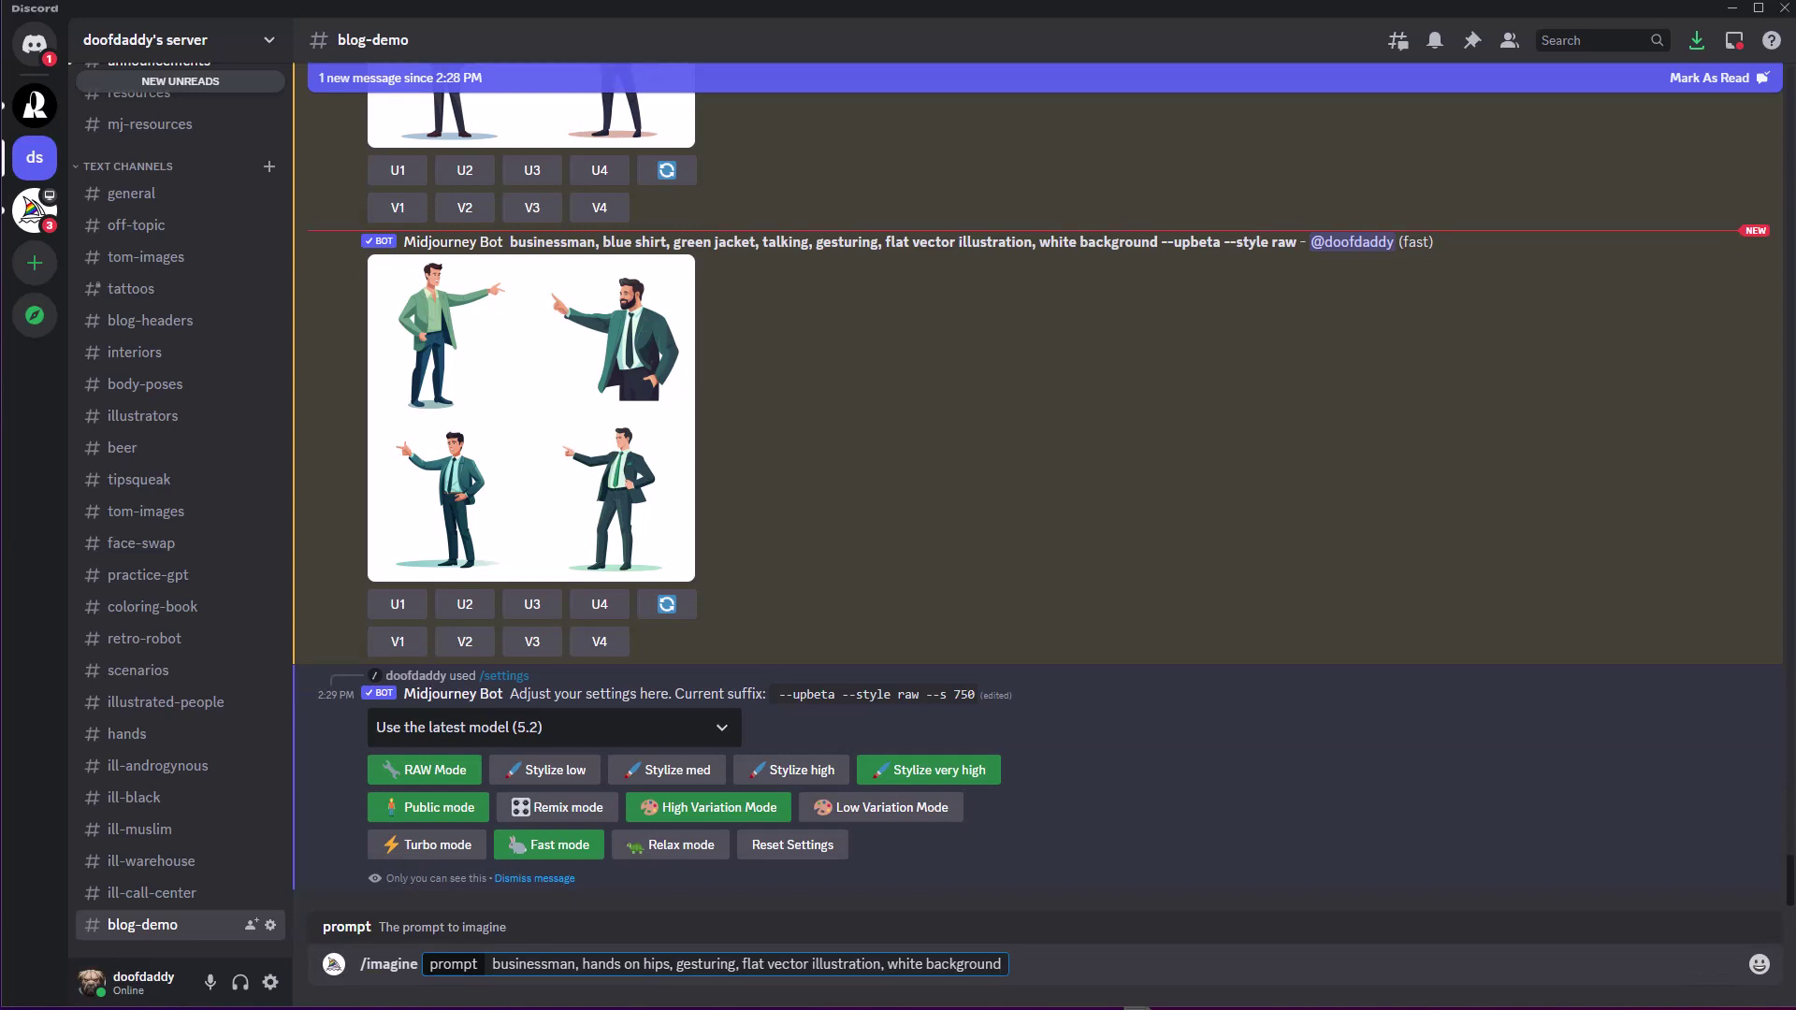
Submit the --s 750 prompt and view the earlier flat-vector hands-on-hips grid for comparison
key("Return")
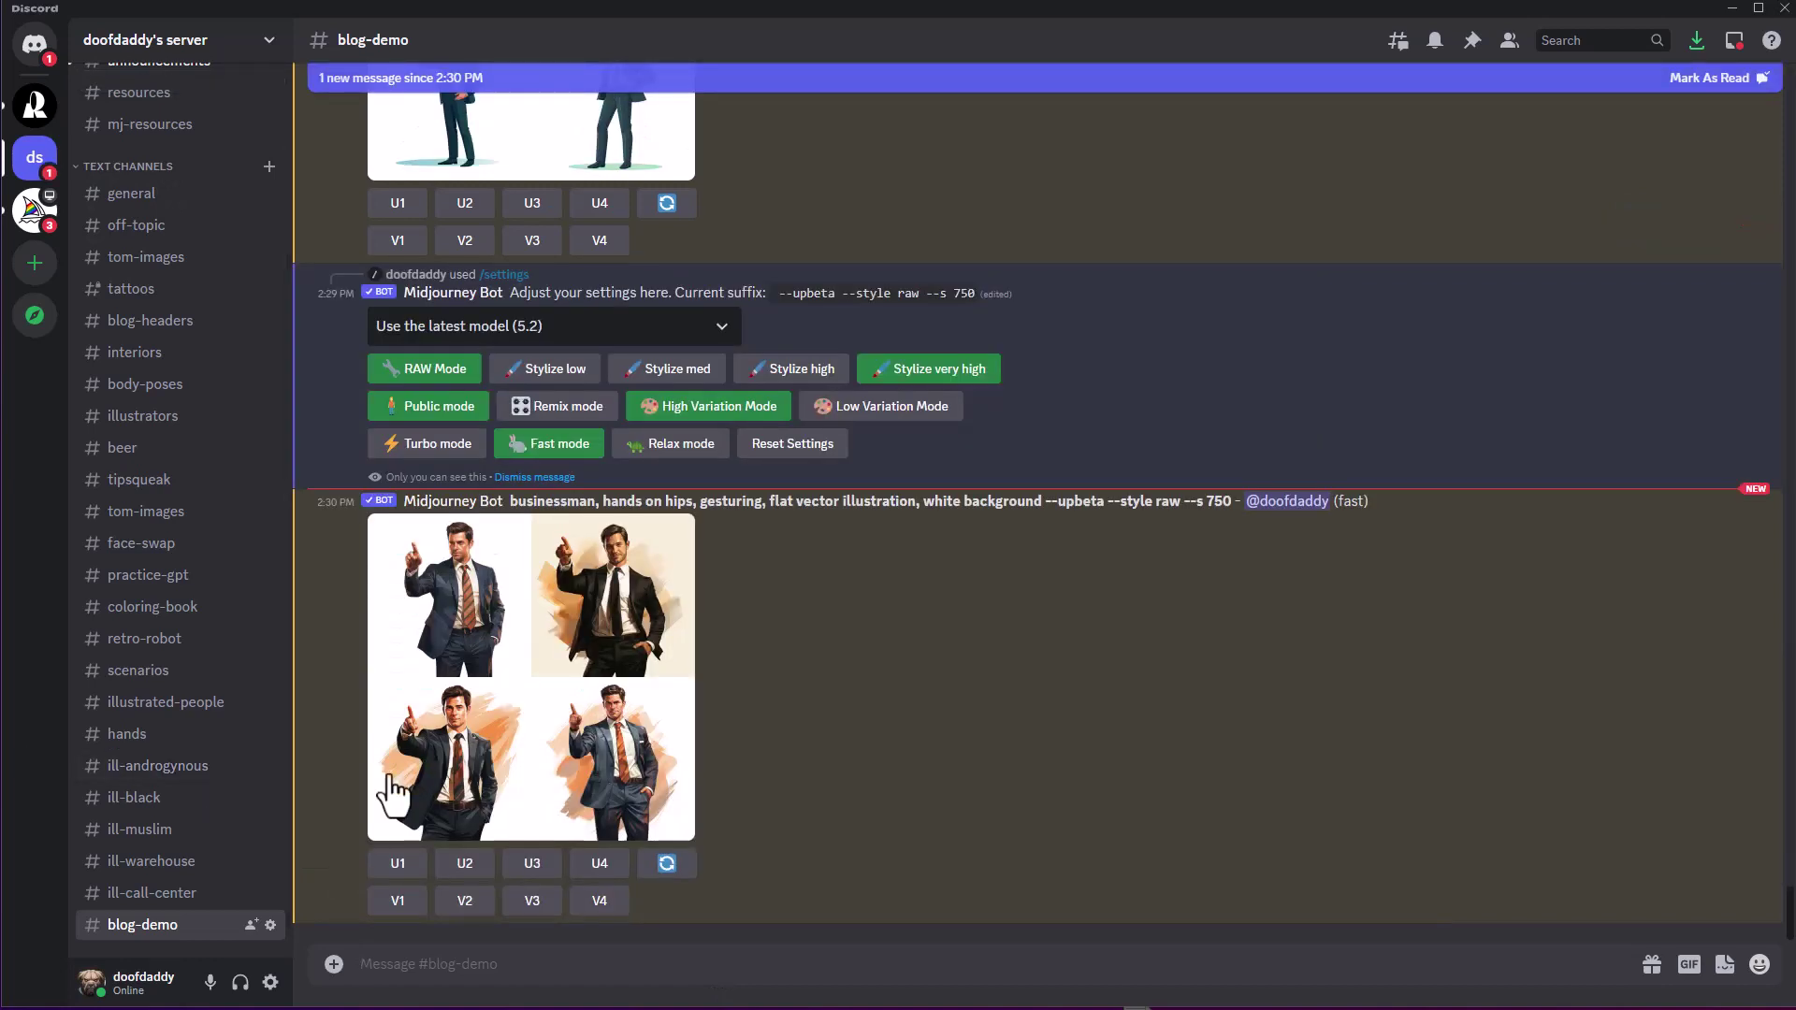
scroll(561, 687, "up", 10)
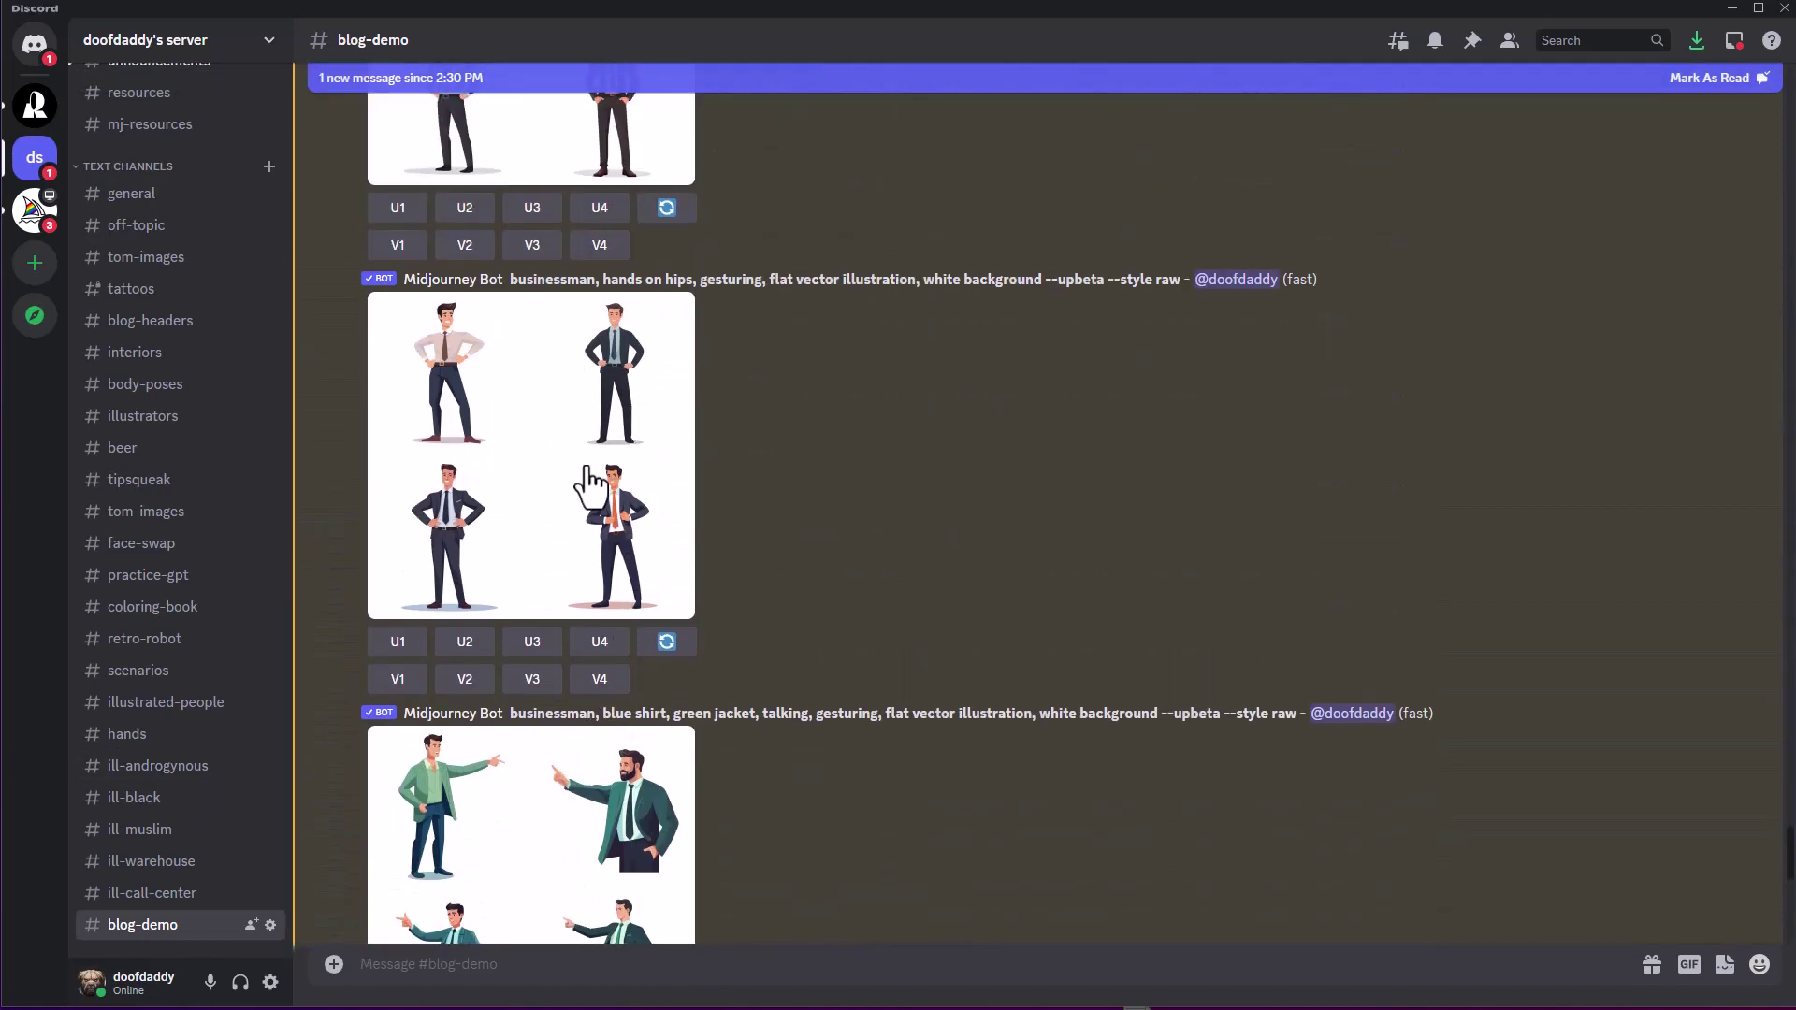
scroll(717, 740, "down", 10)
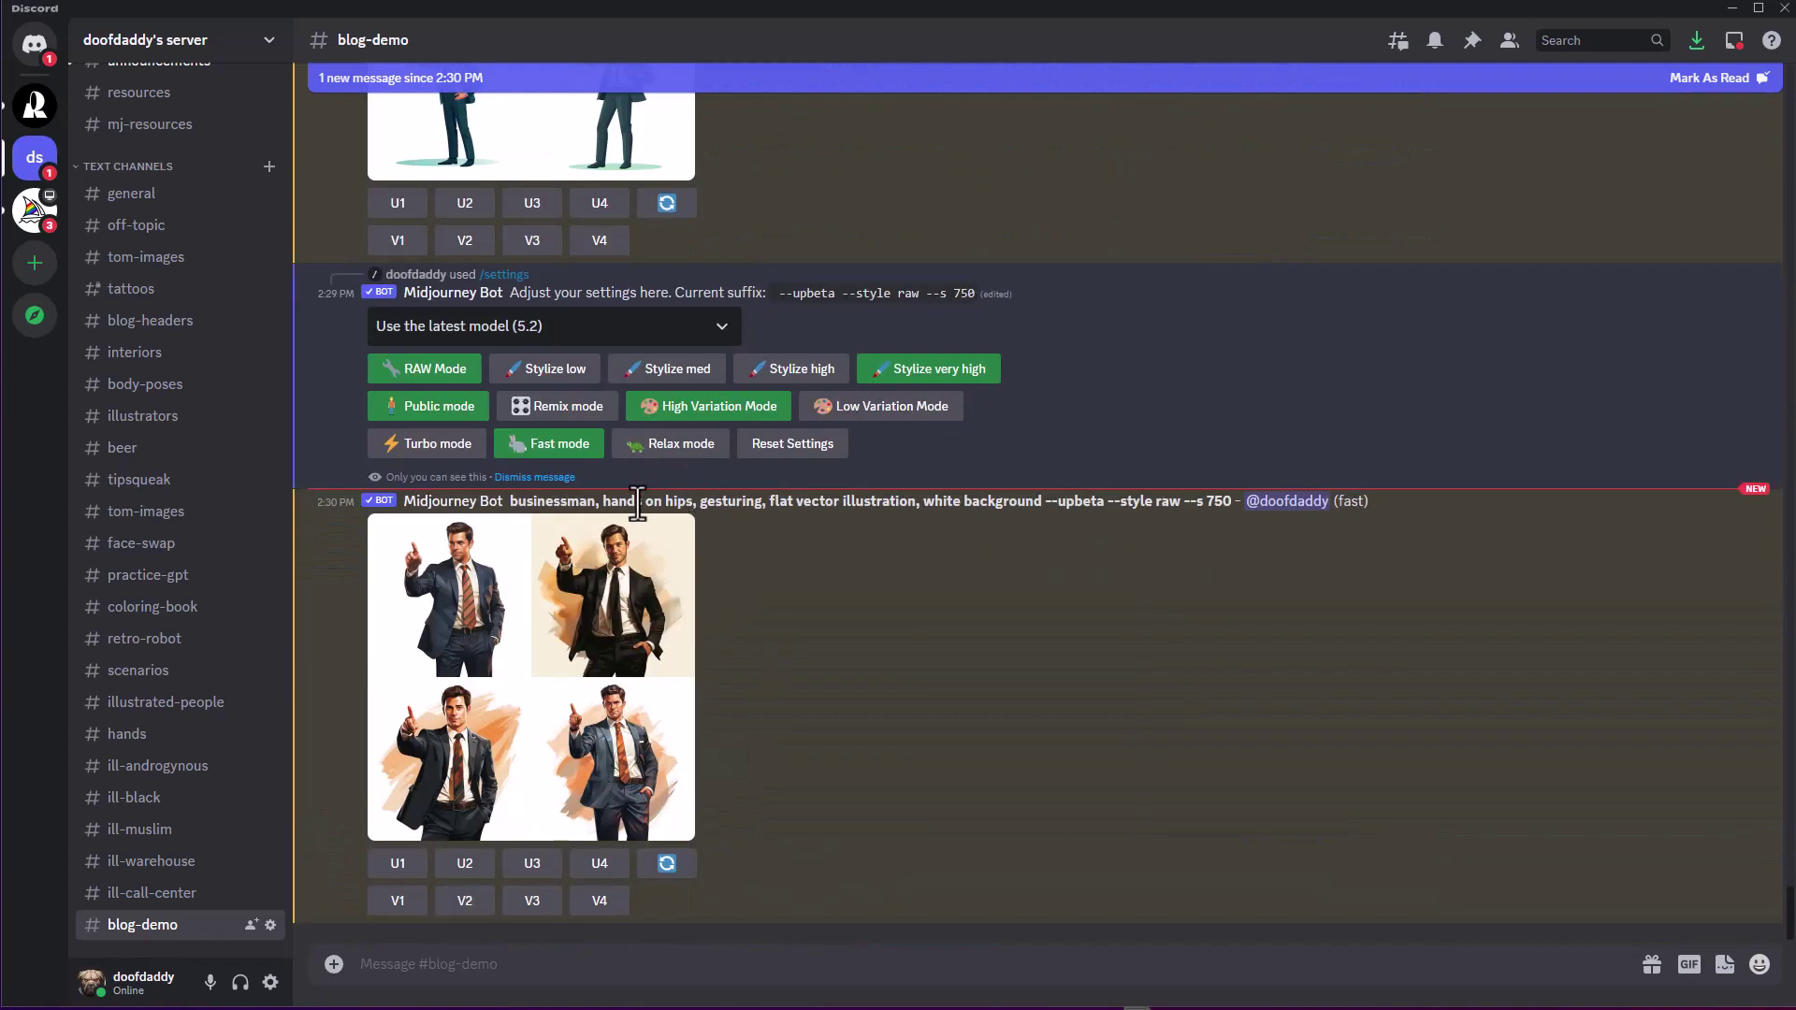
scroll(769, 393, "up", 10)
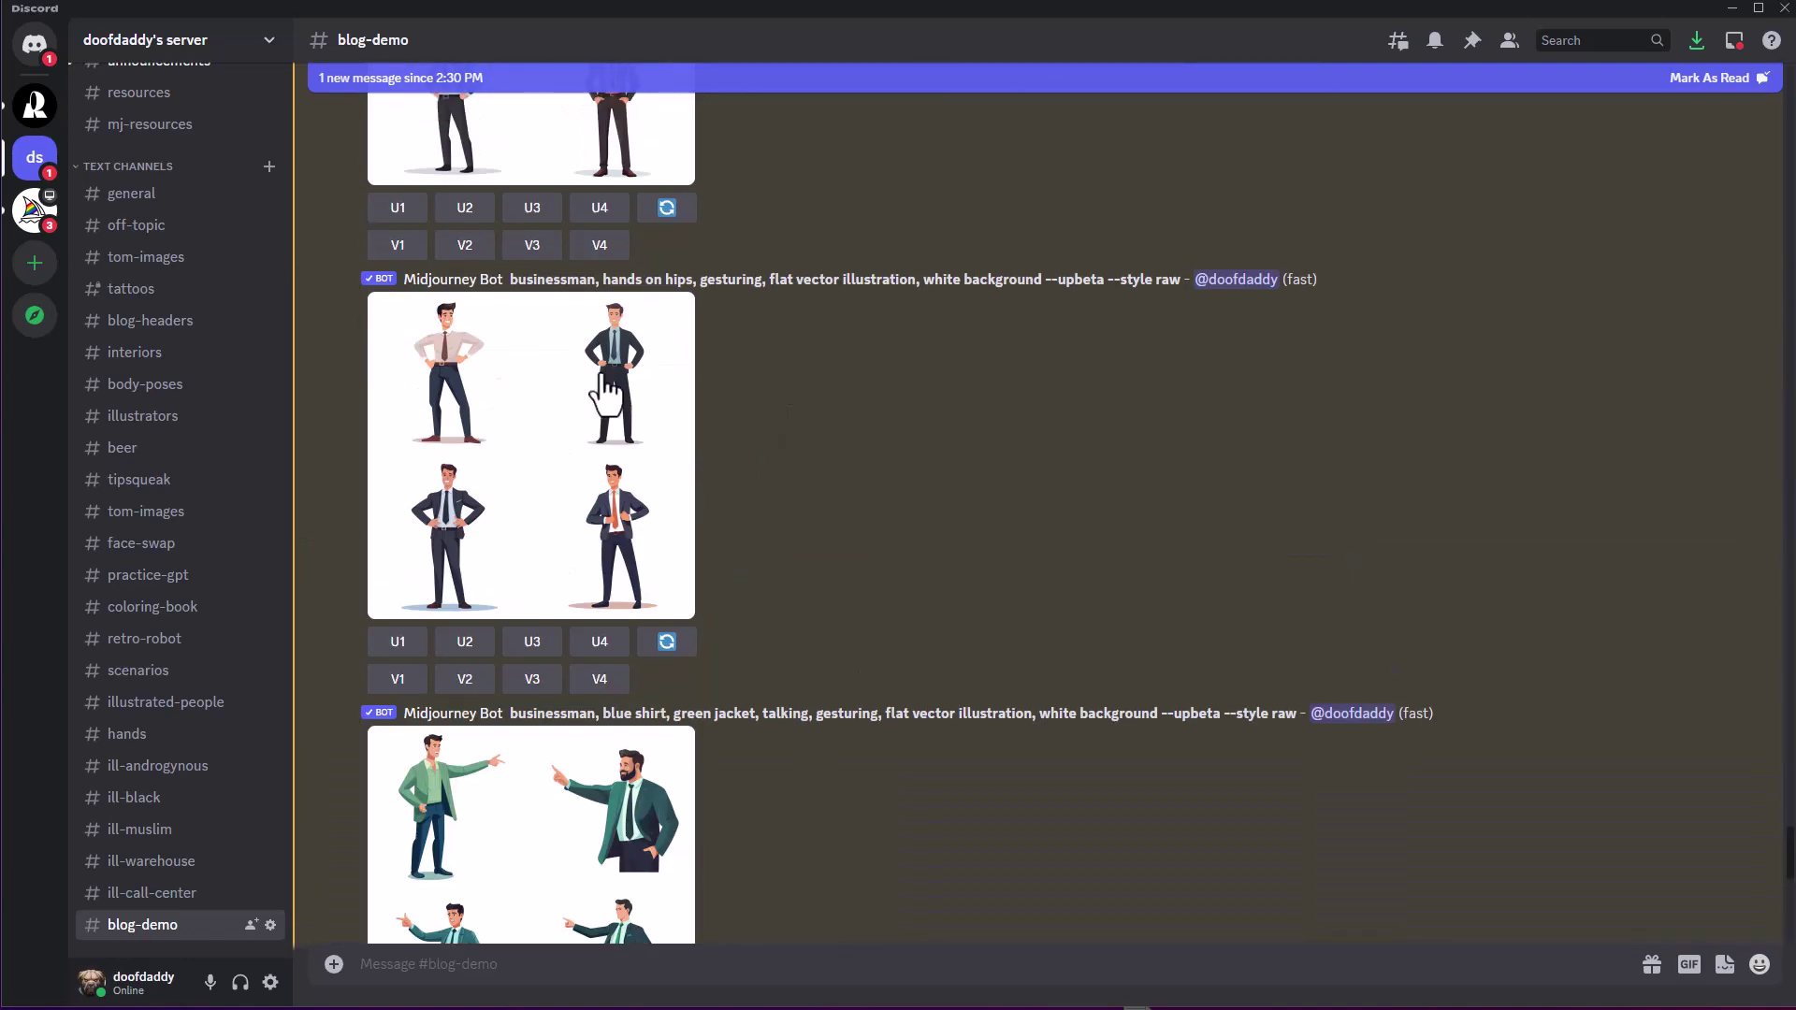
left_click(538, 430)
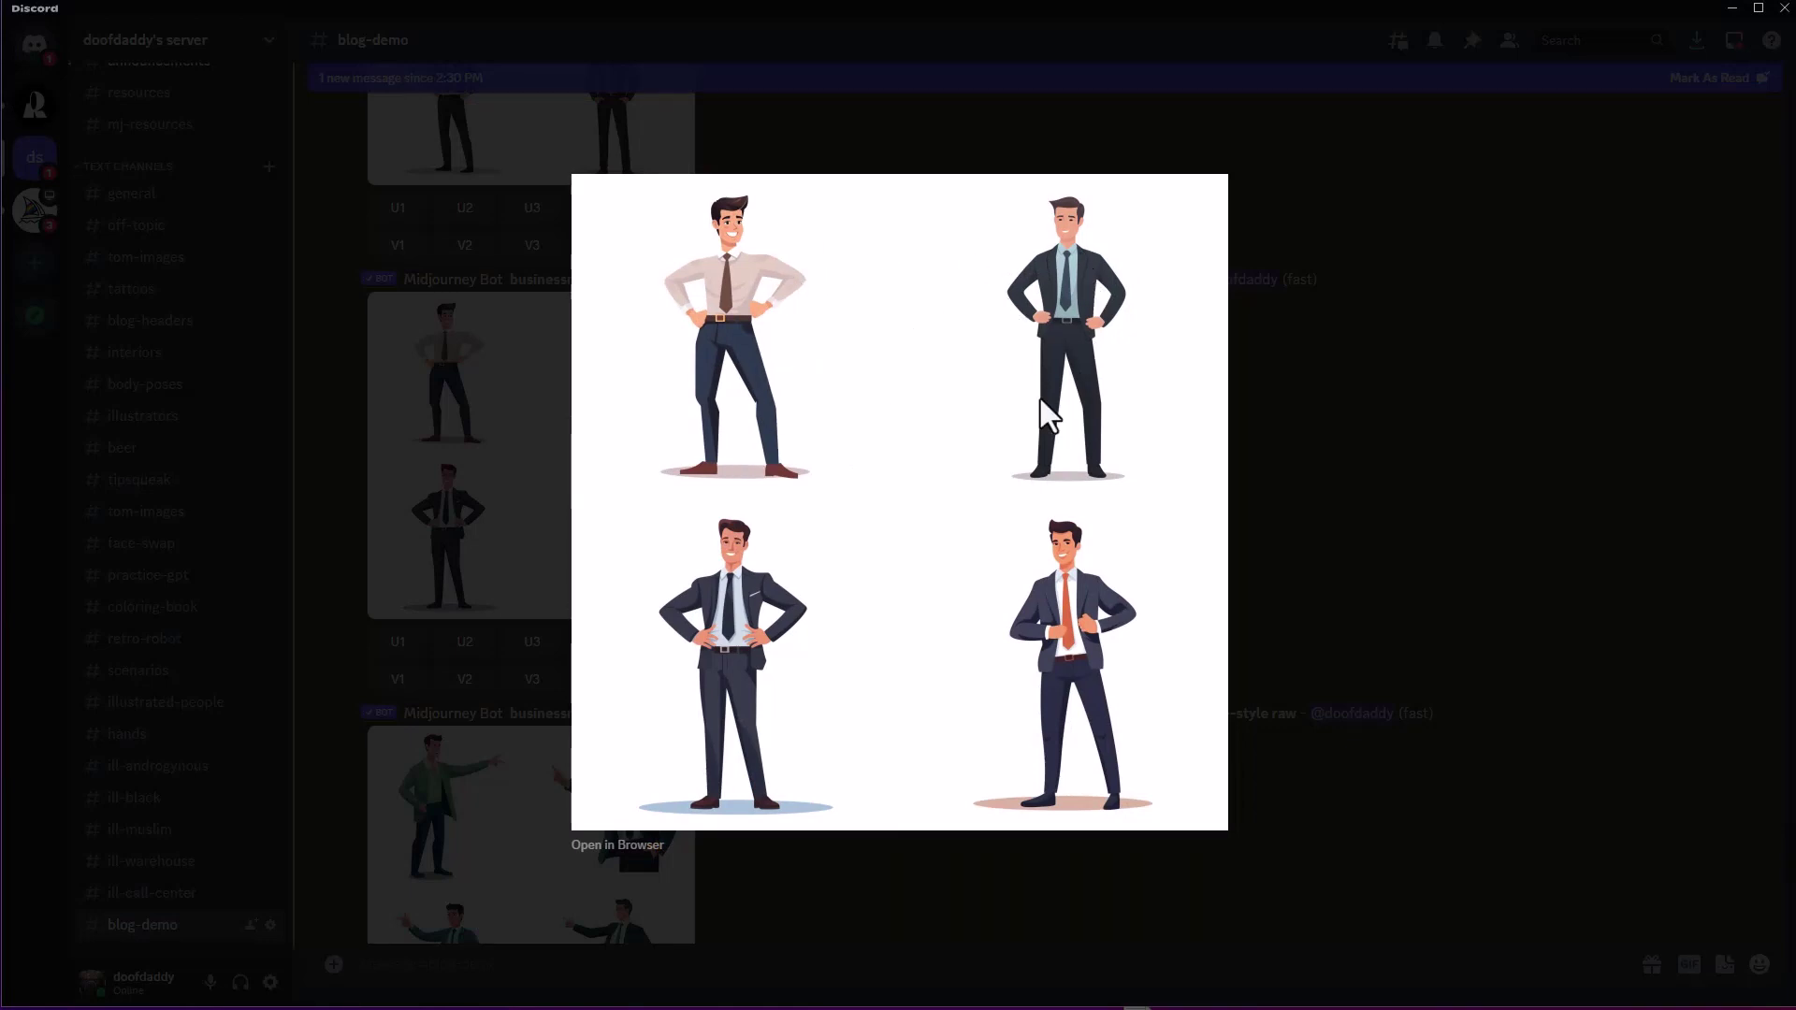
left_click(1283, 405)
Inspect the new painterly --s 750 grid up close, then copy its prompt text
scroll(632, 737, "down", 10)
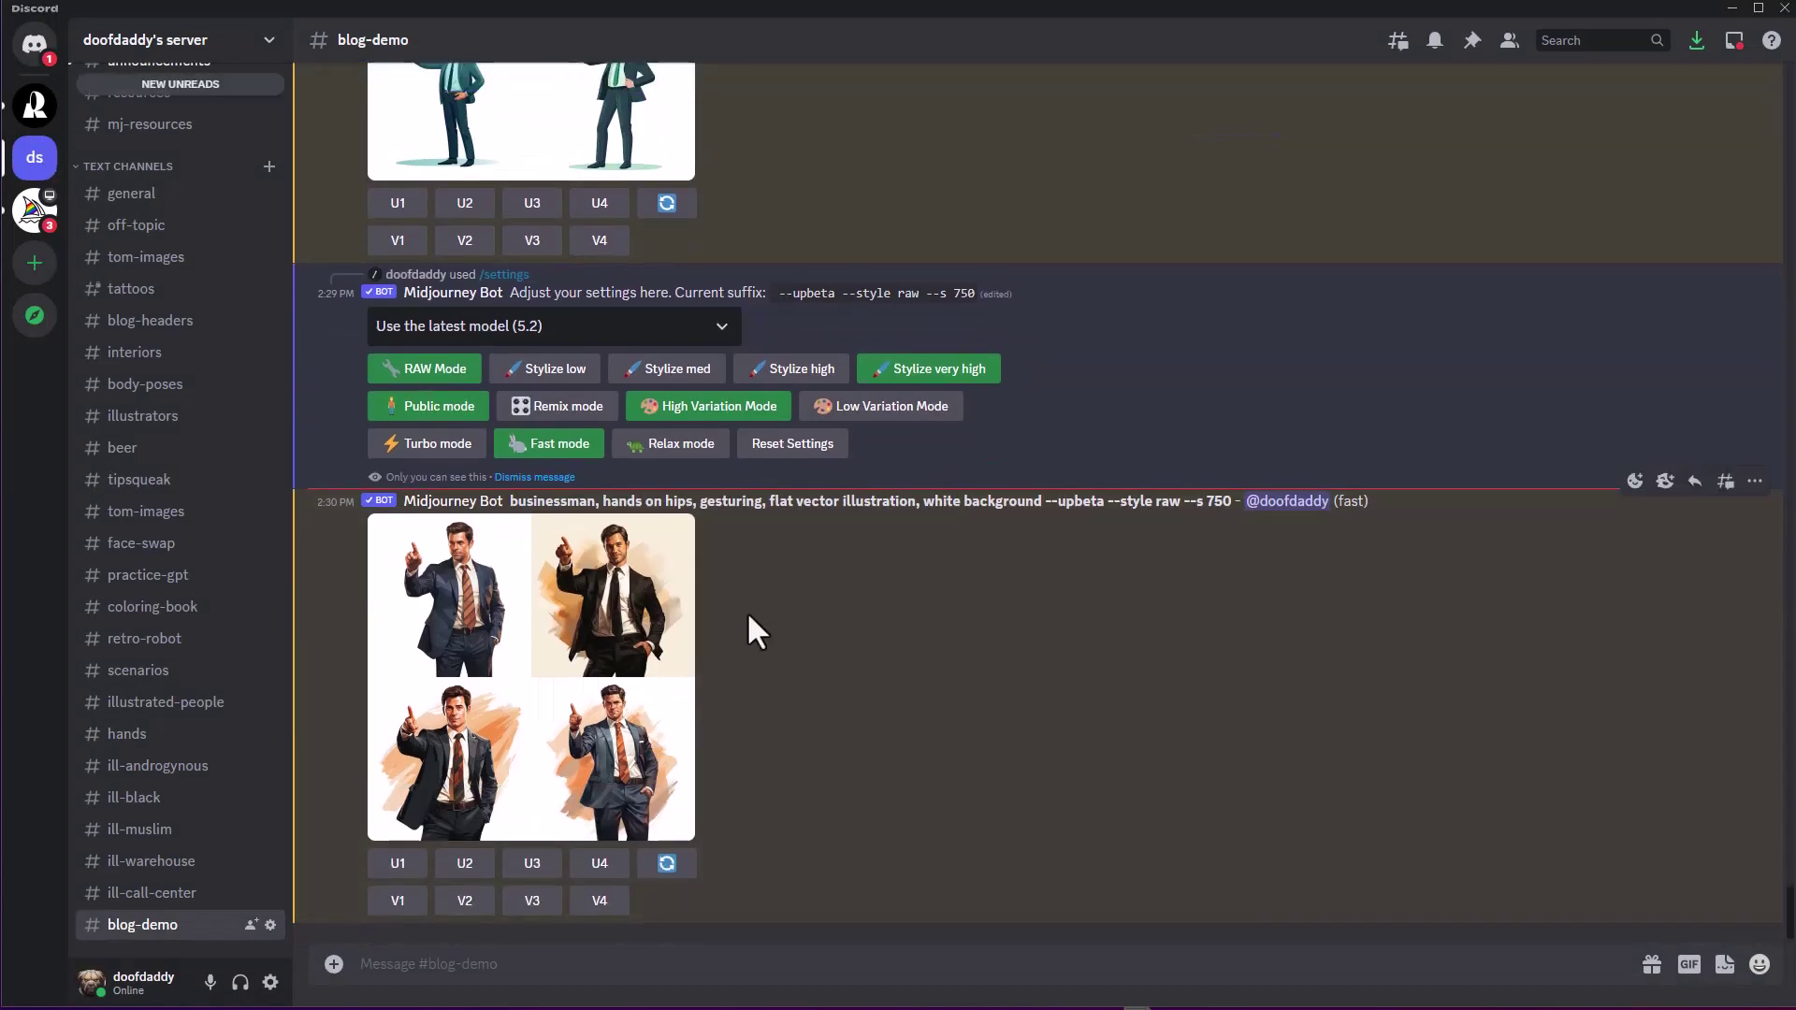
left_click(626, 649)
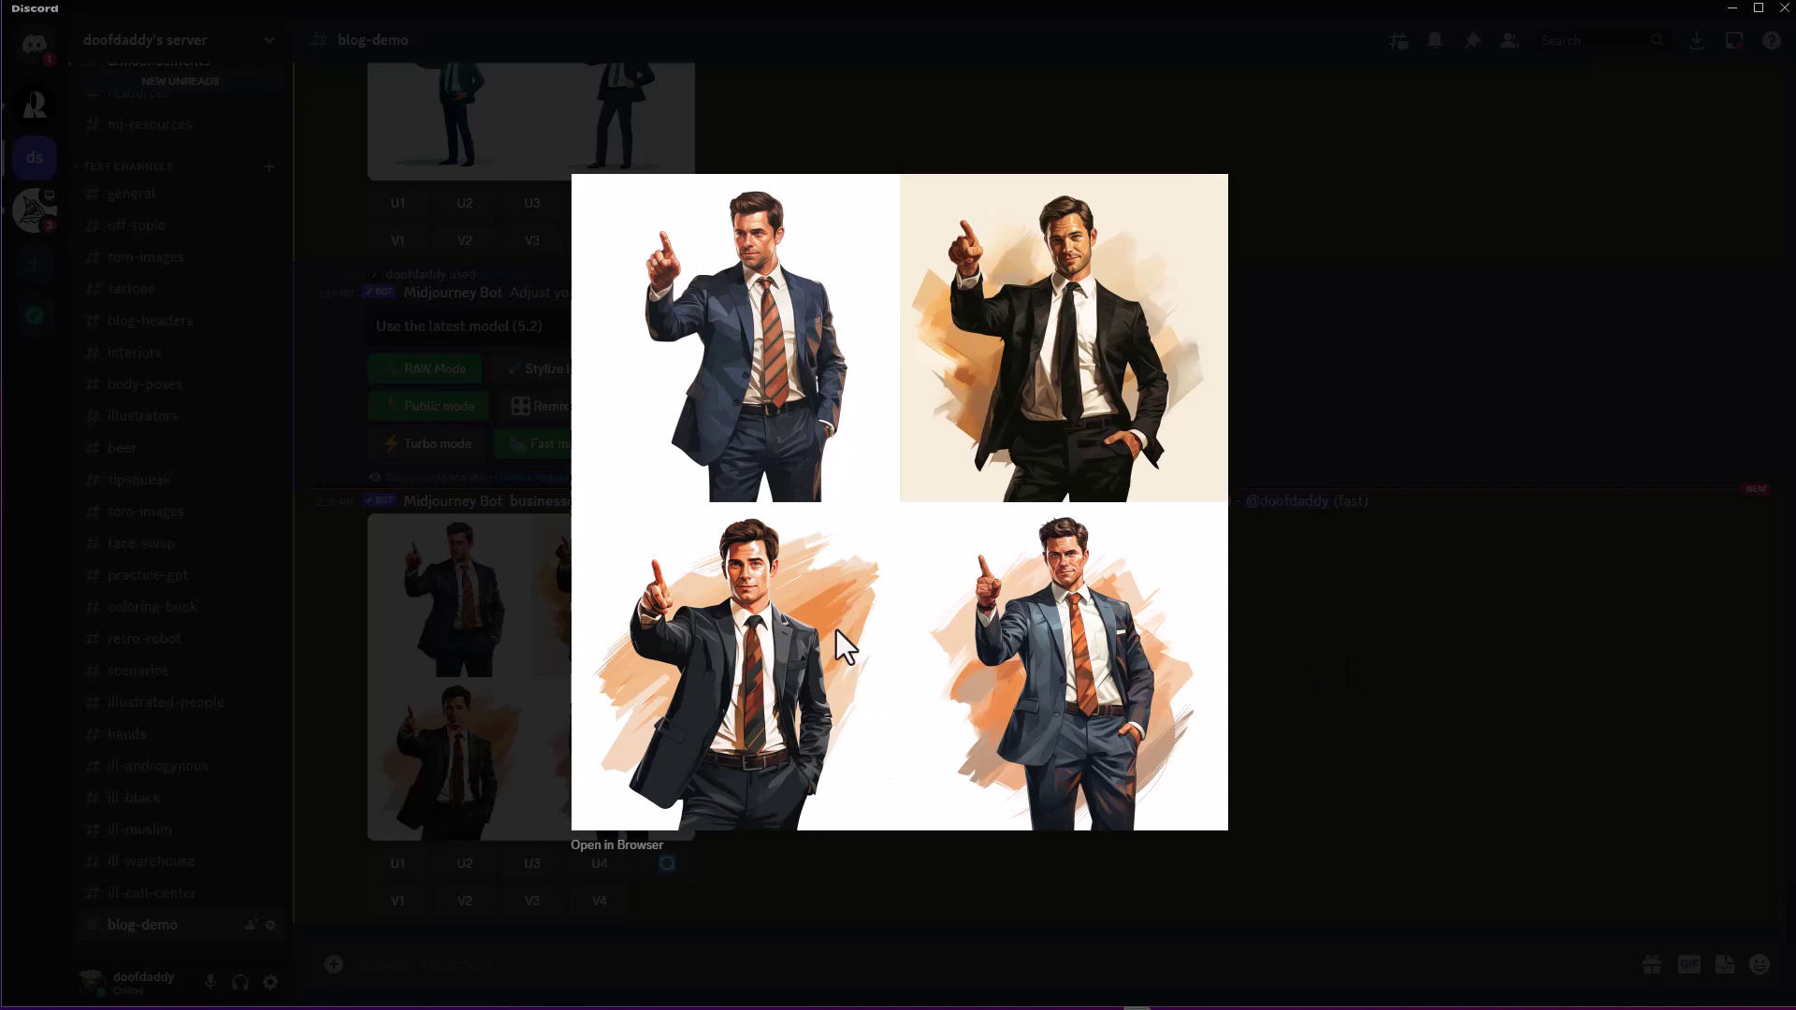
left_click(1376, 629)
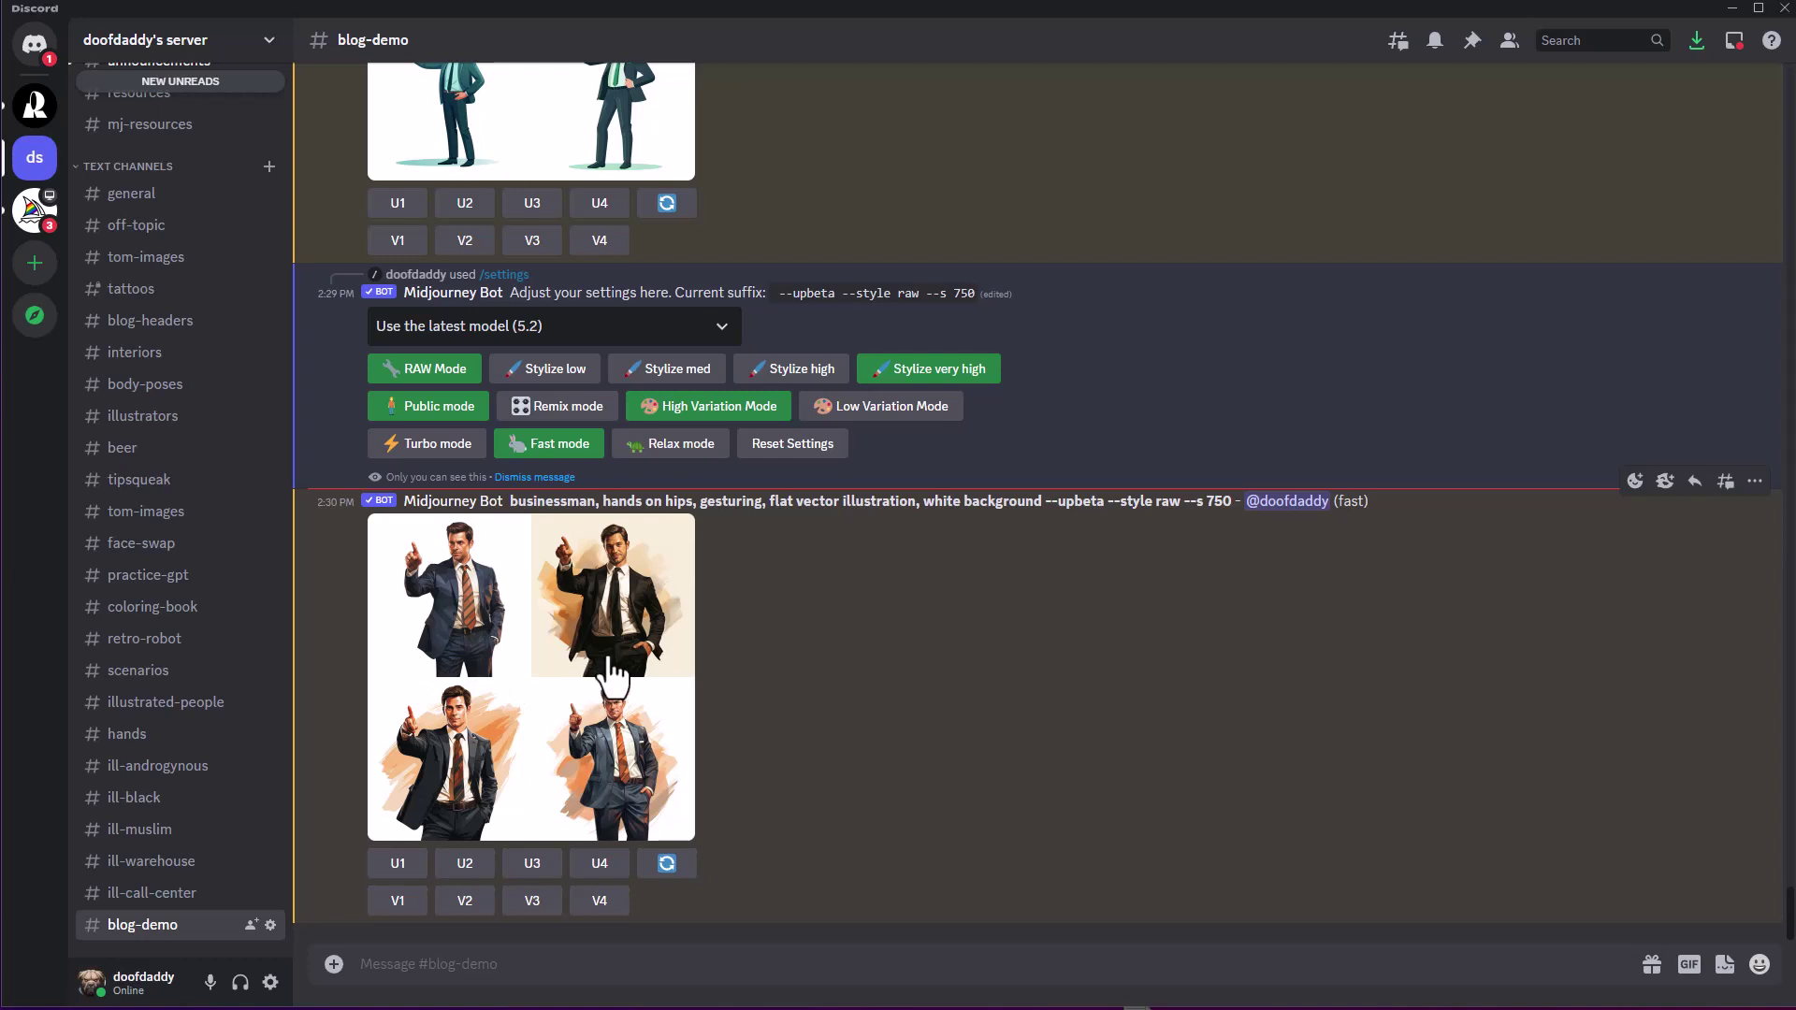
left_click_drag(510, 501, 1044, 506)
key("ctrl+c")
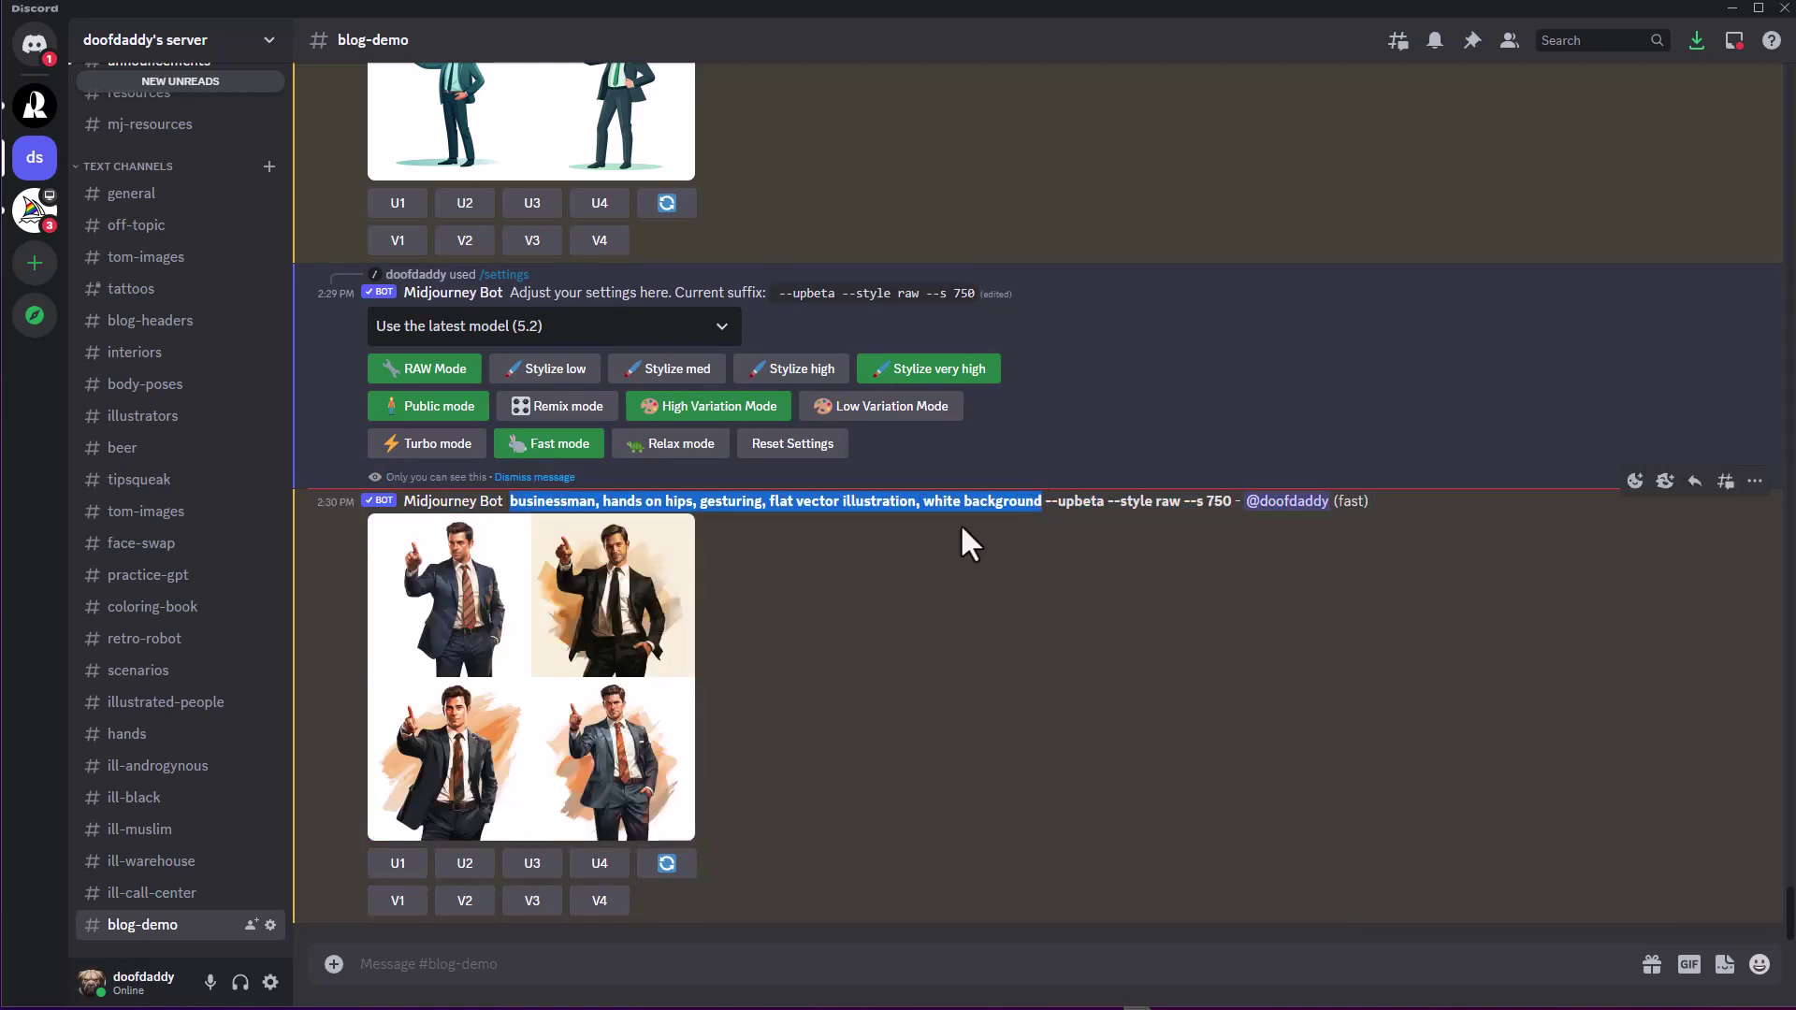
Submit /imagine 'businessman, brown shoes, hands on hips, gesturing, flat vector illustration, white background'
left_click(742, 964)
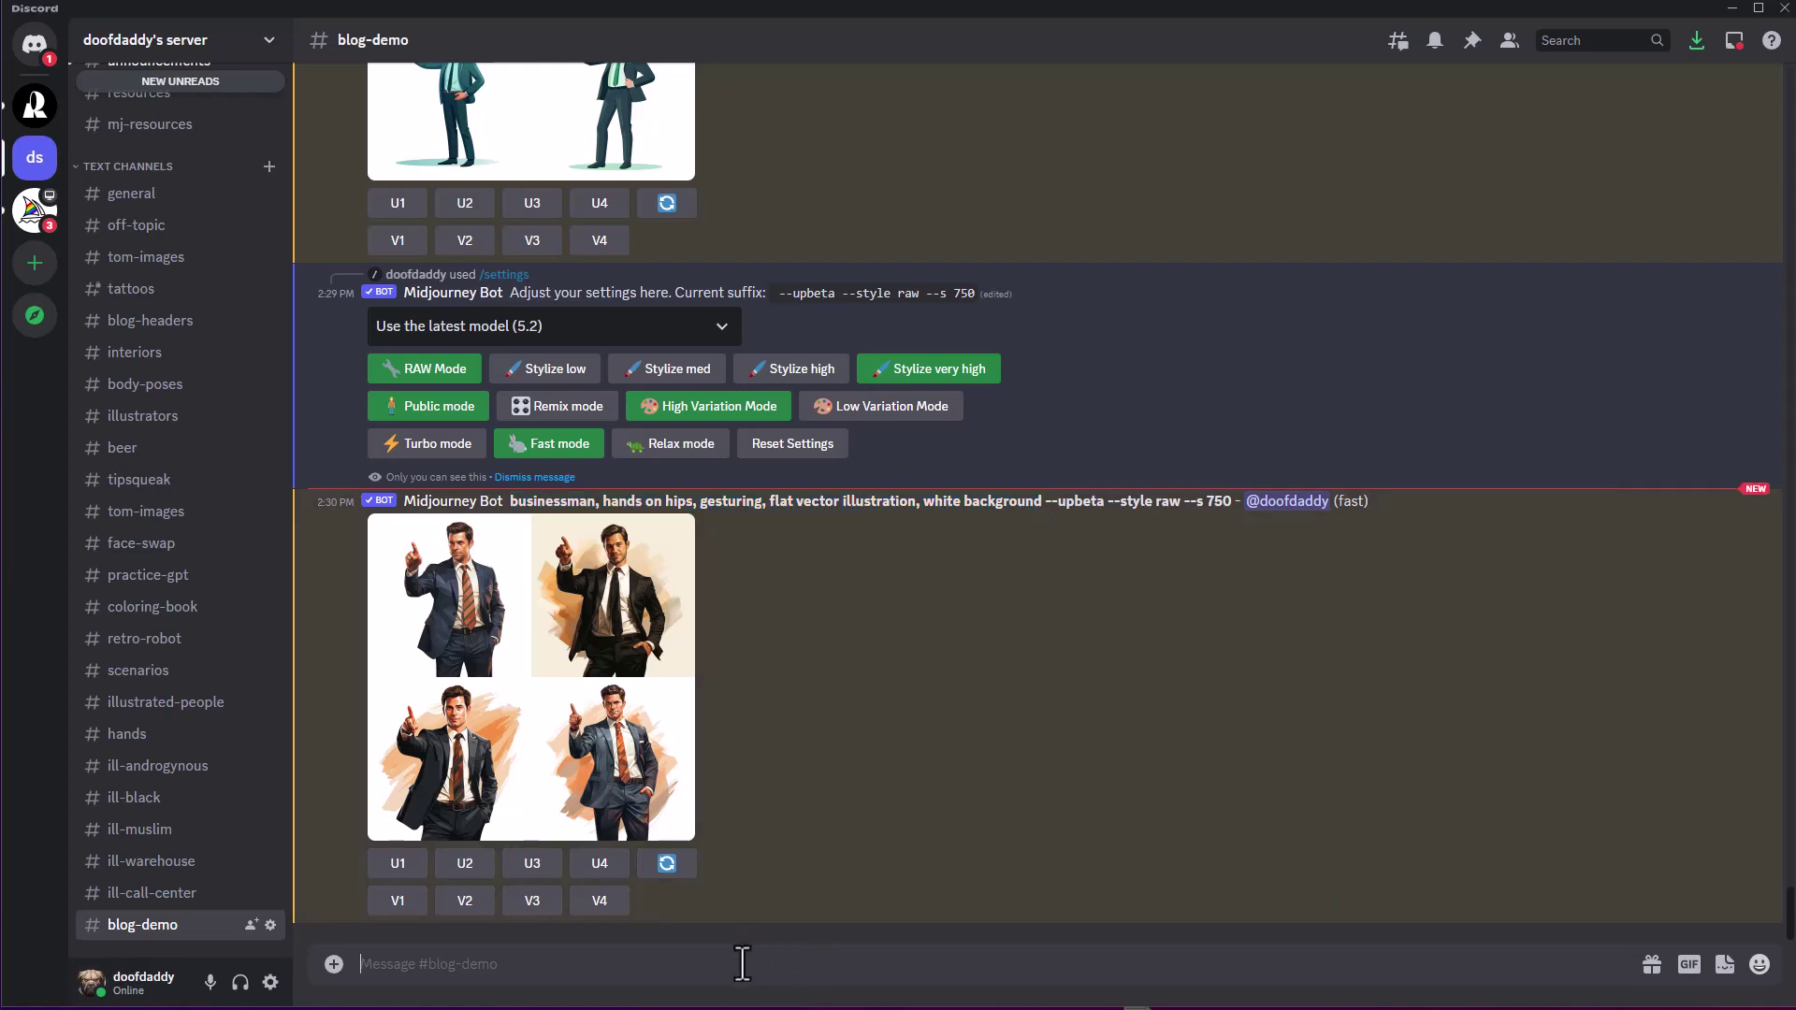
type("/im")
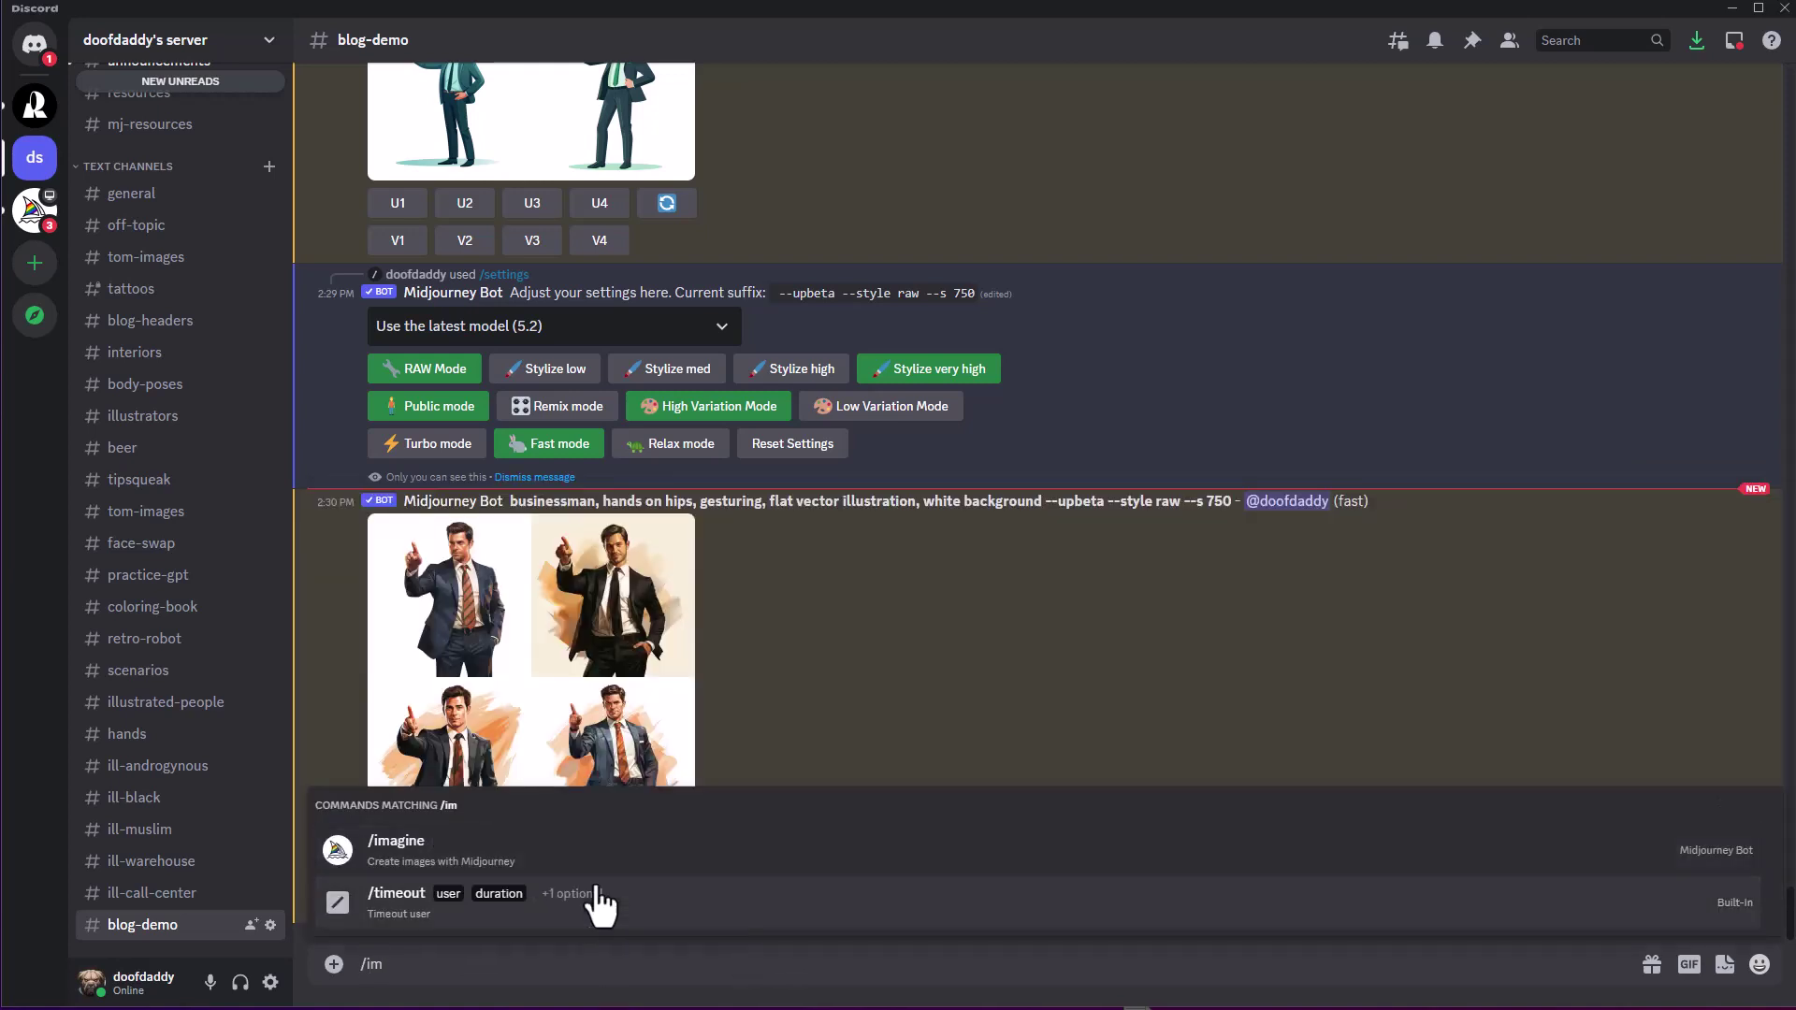
left_click(597, 853)
key("ctrl+v")
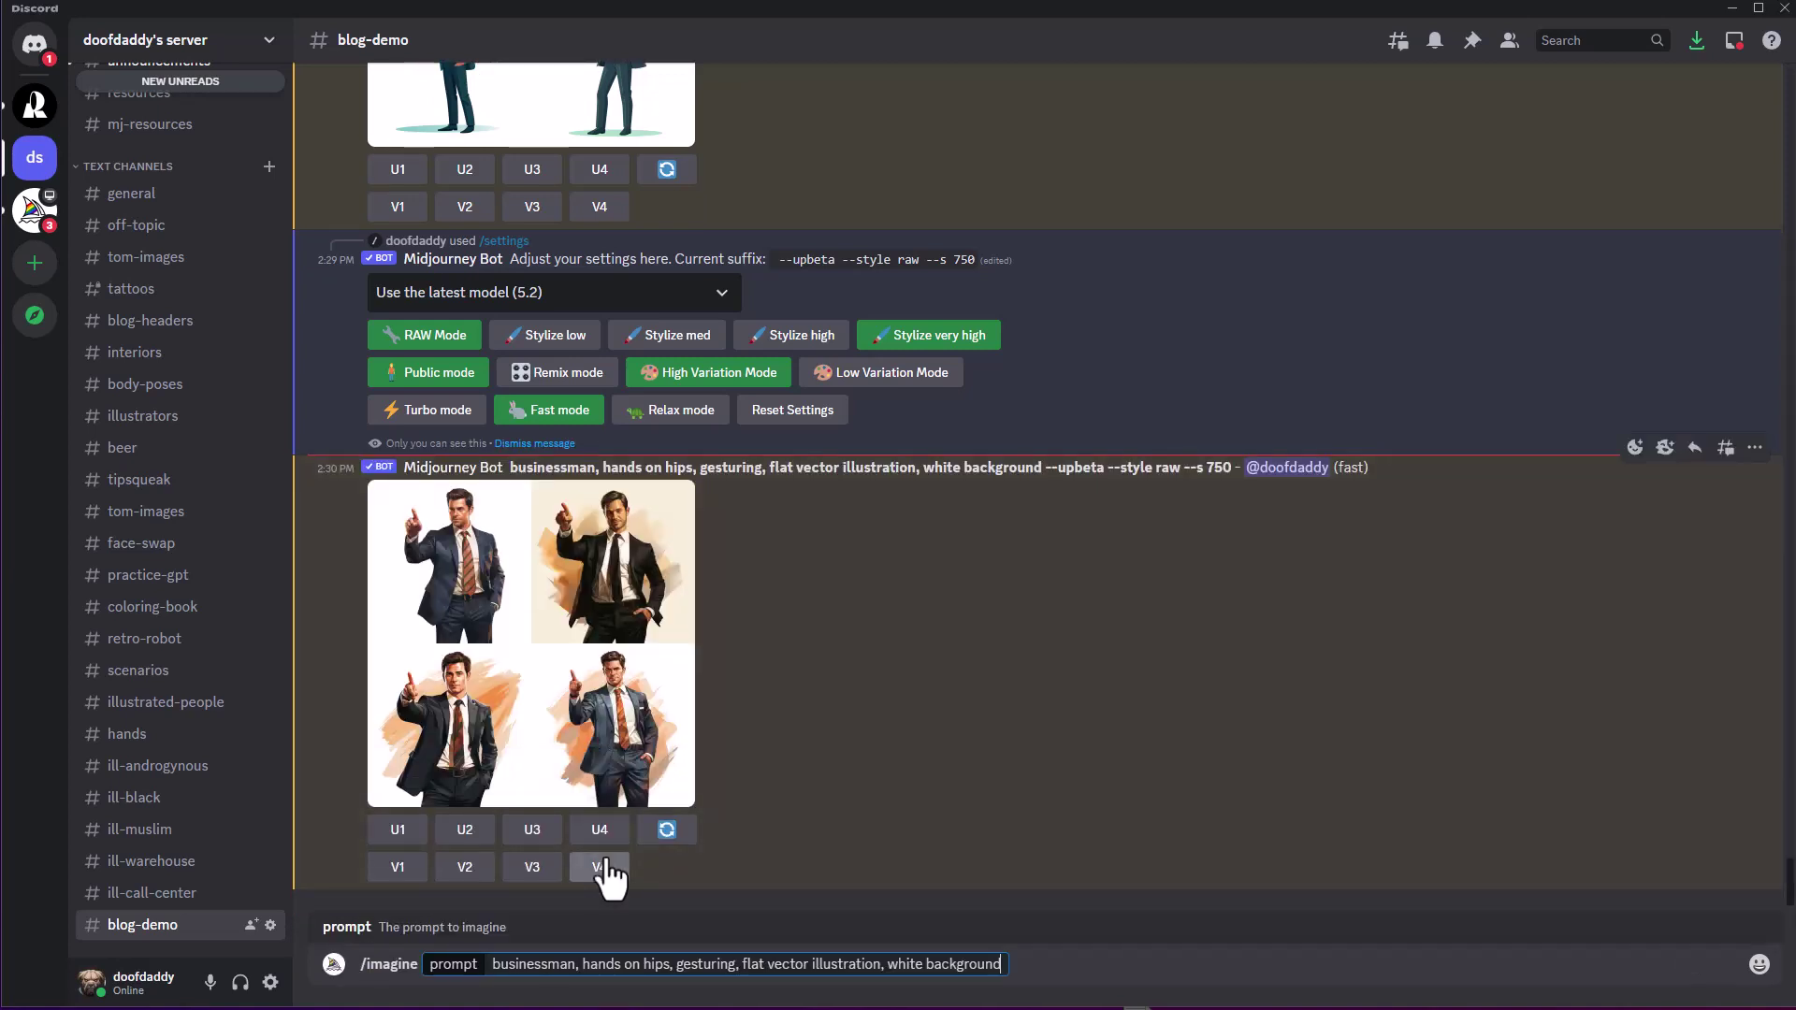
left_click(579, 964)
type("b")
type("rown sho")
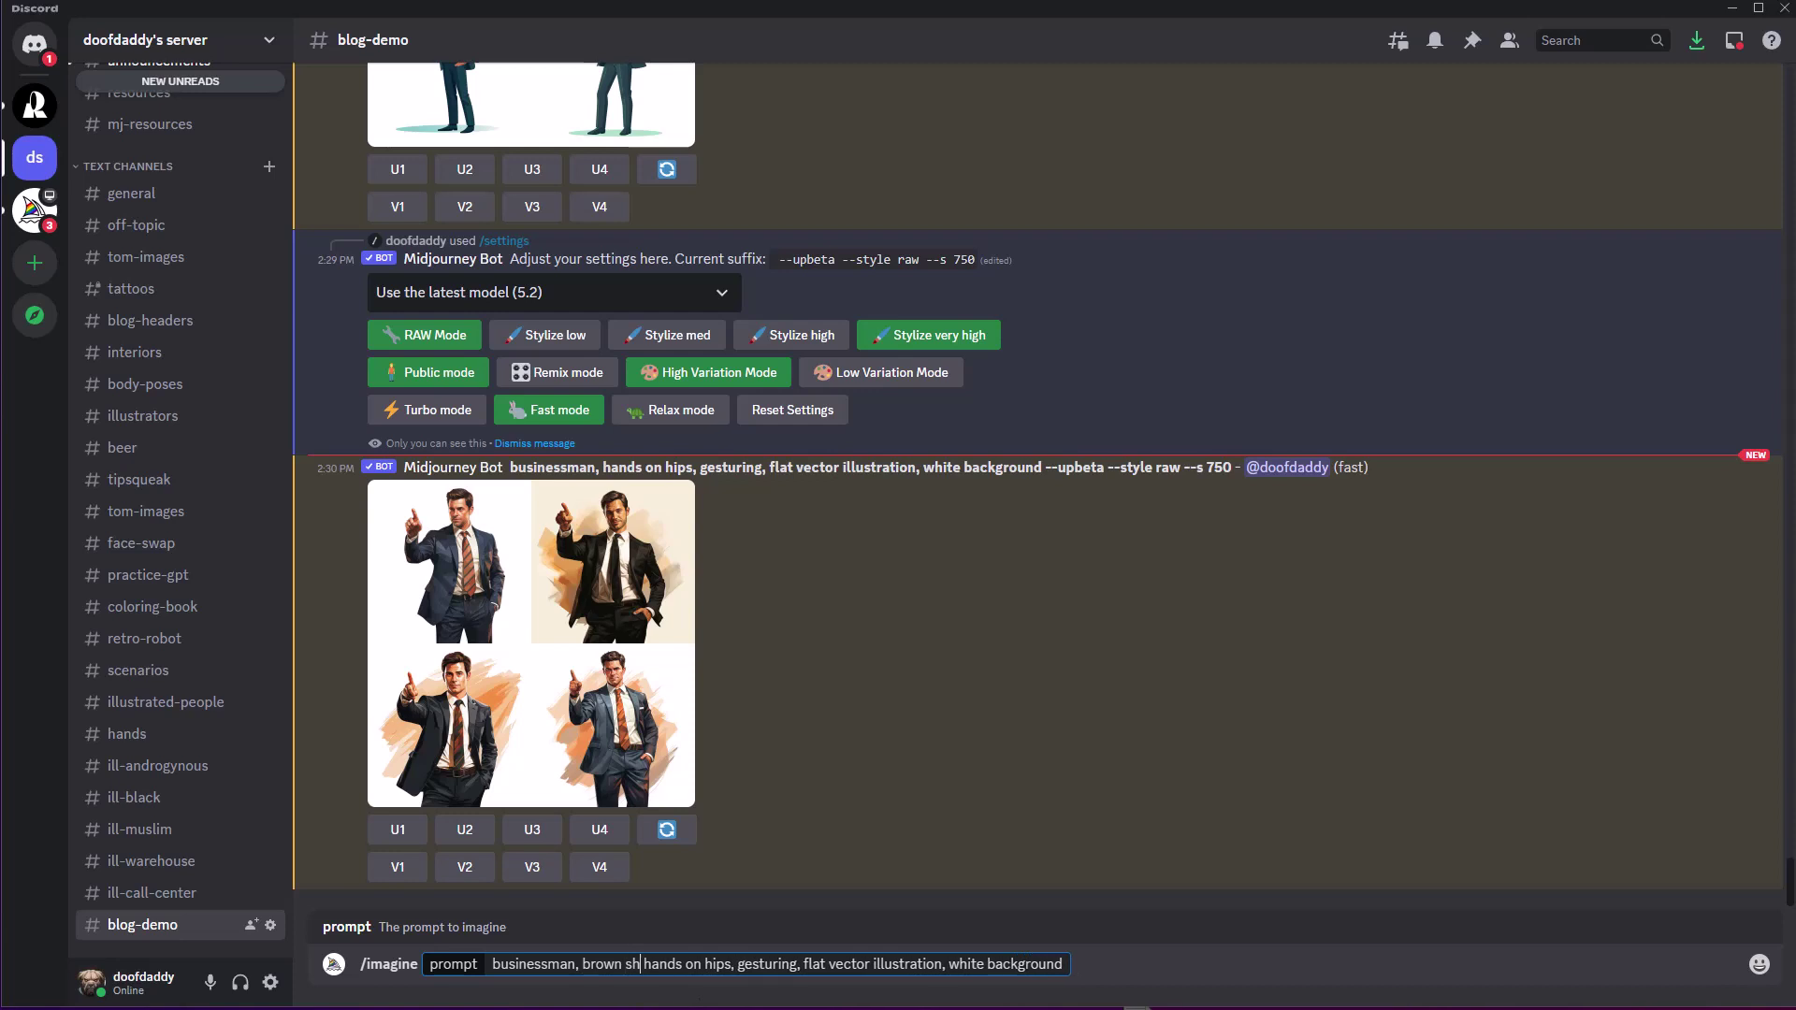
type("es,")
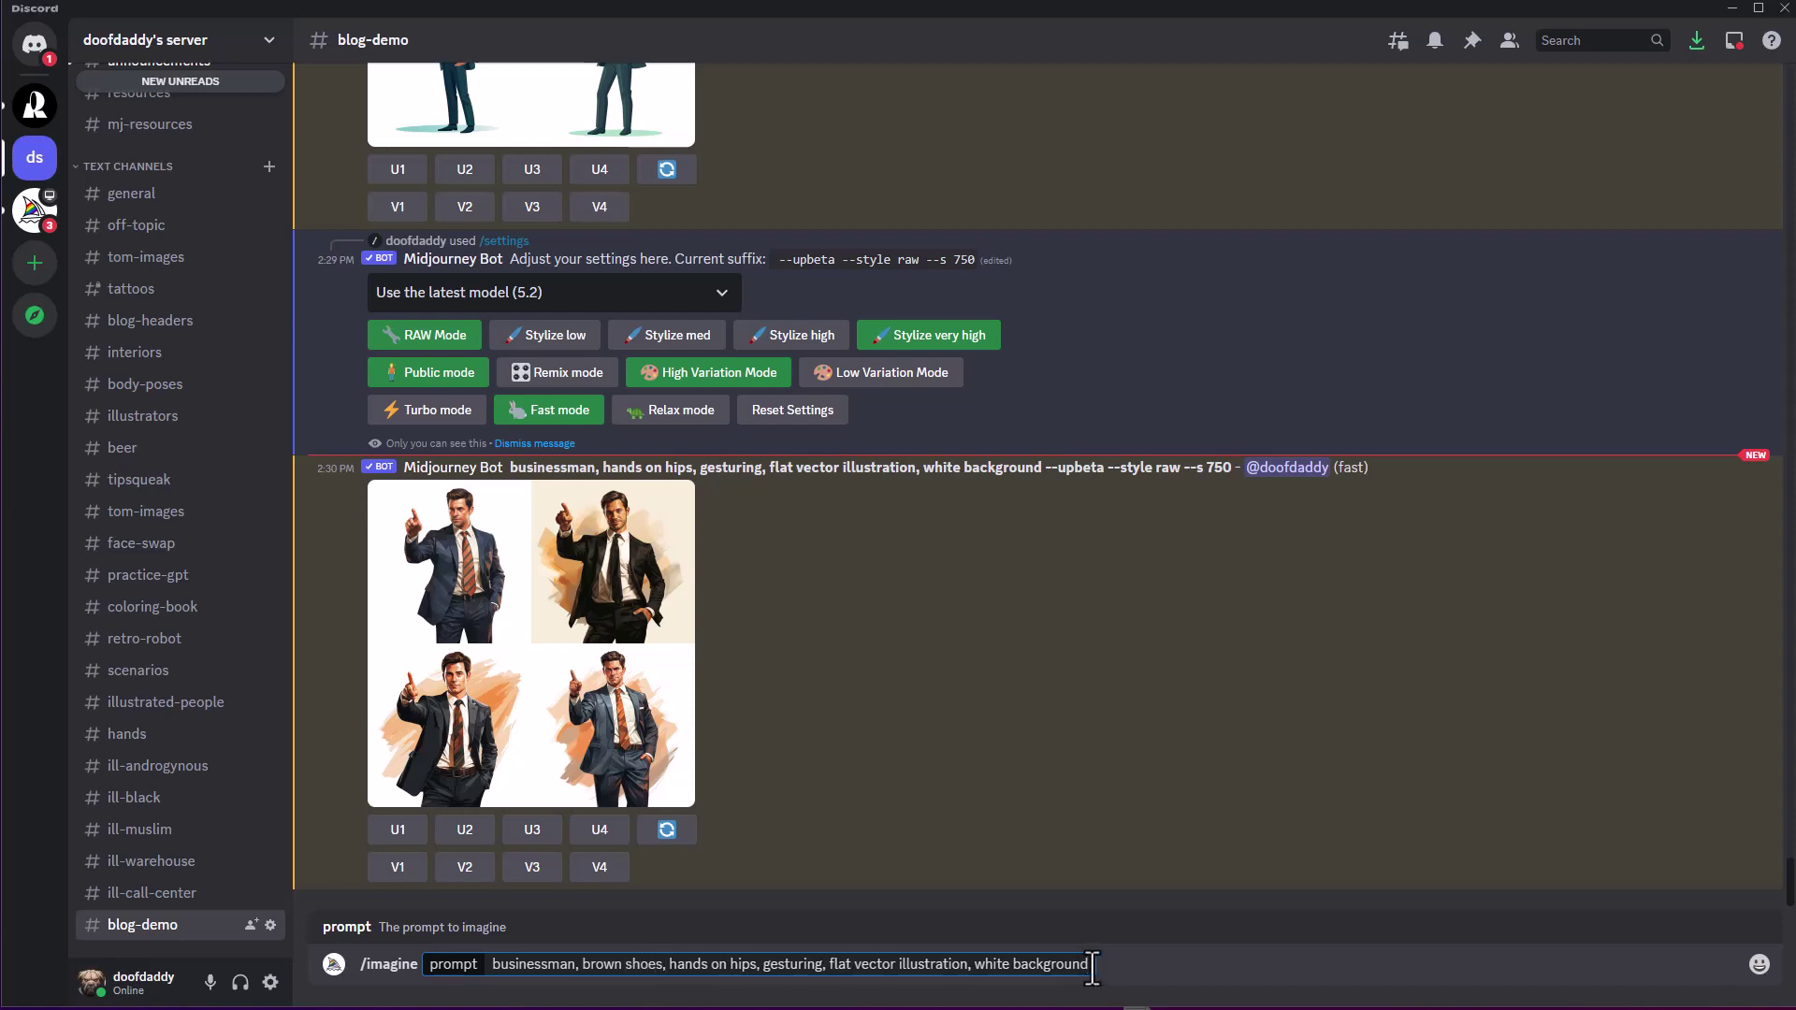
key("Return")
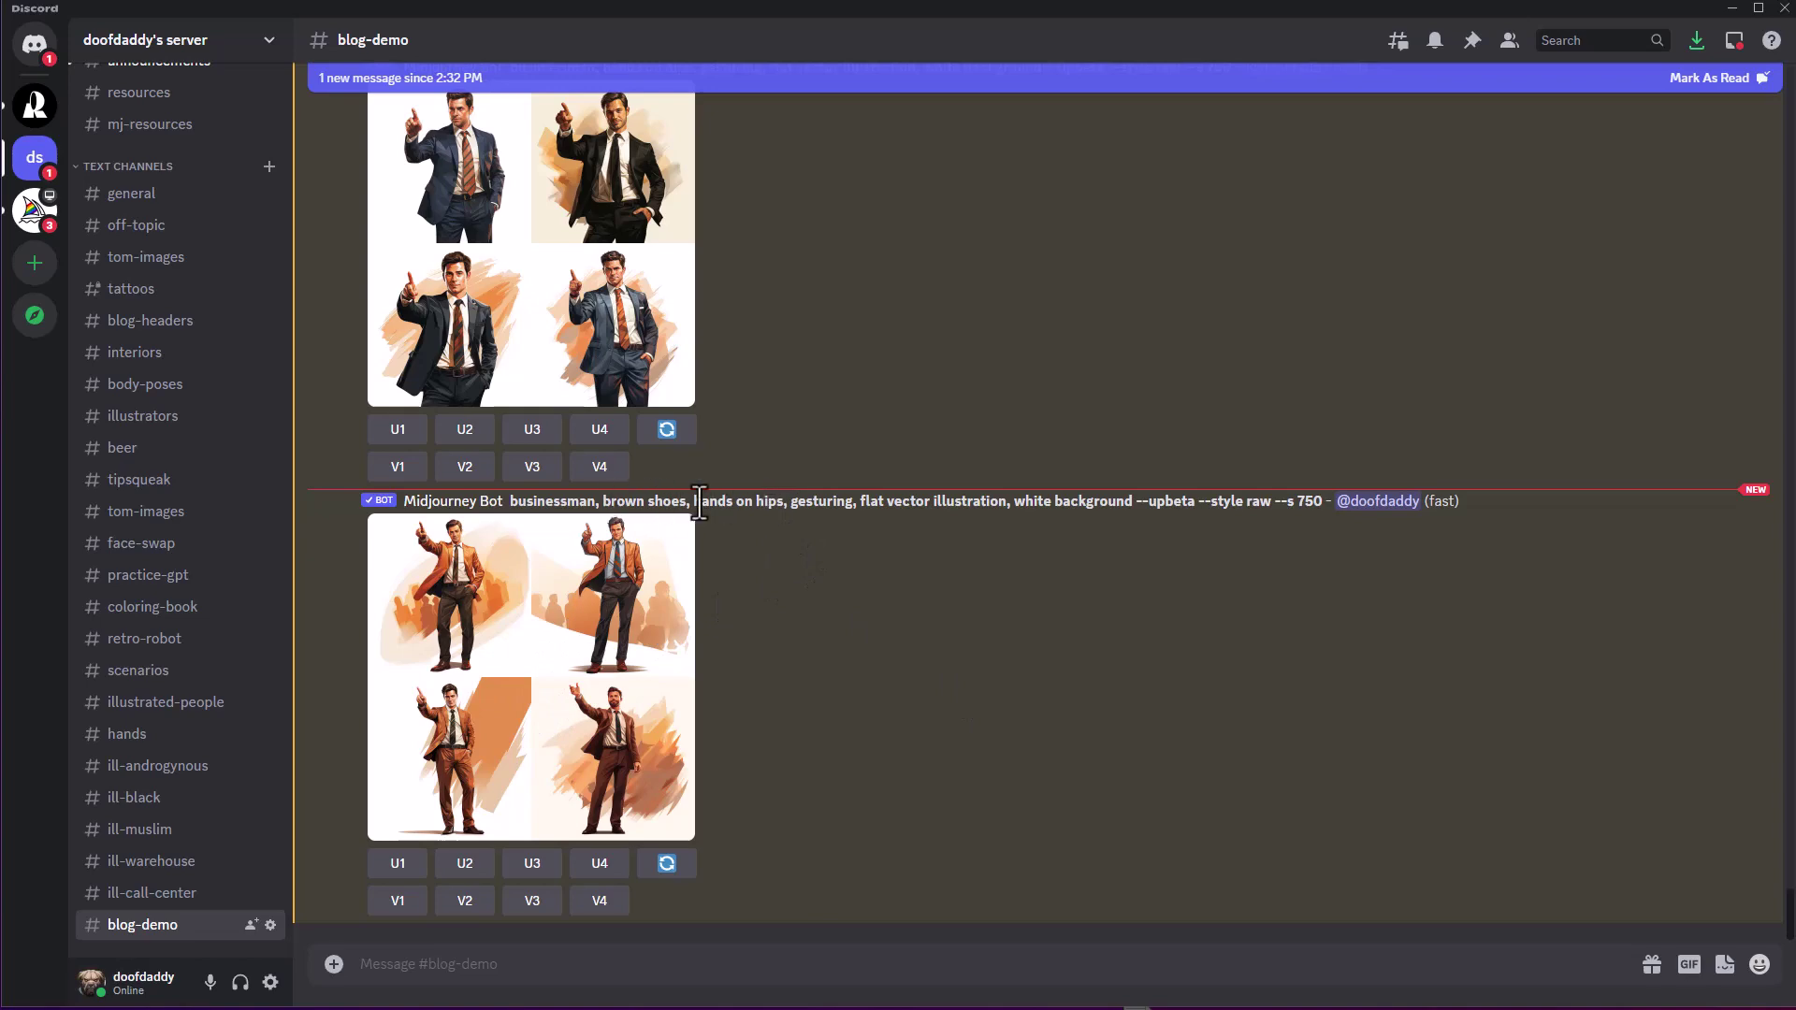
left_click(610, 659)
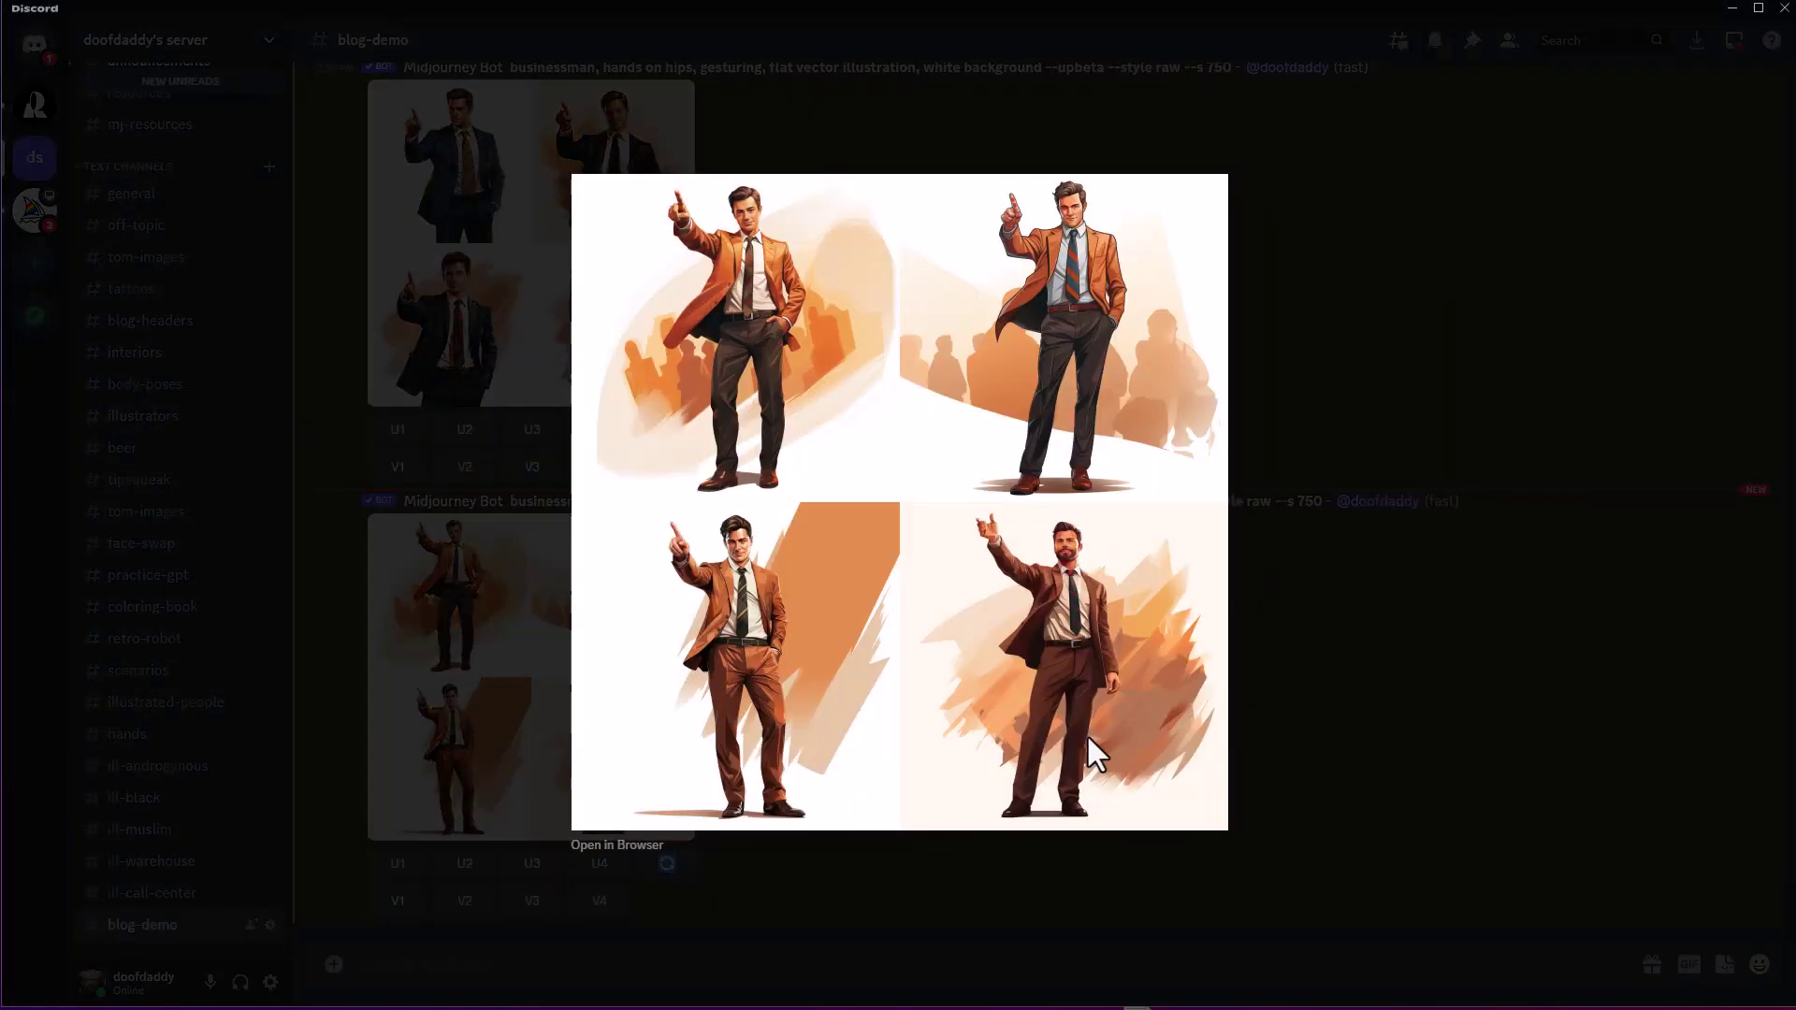
left_click(1319, 666)
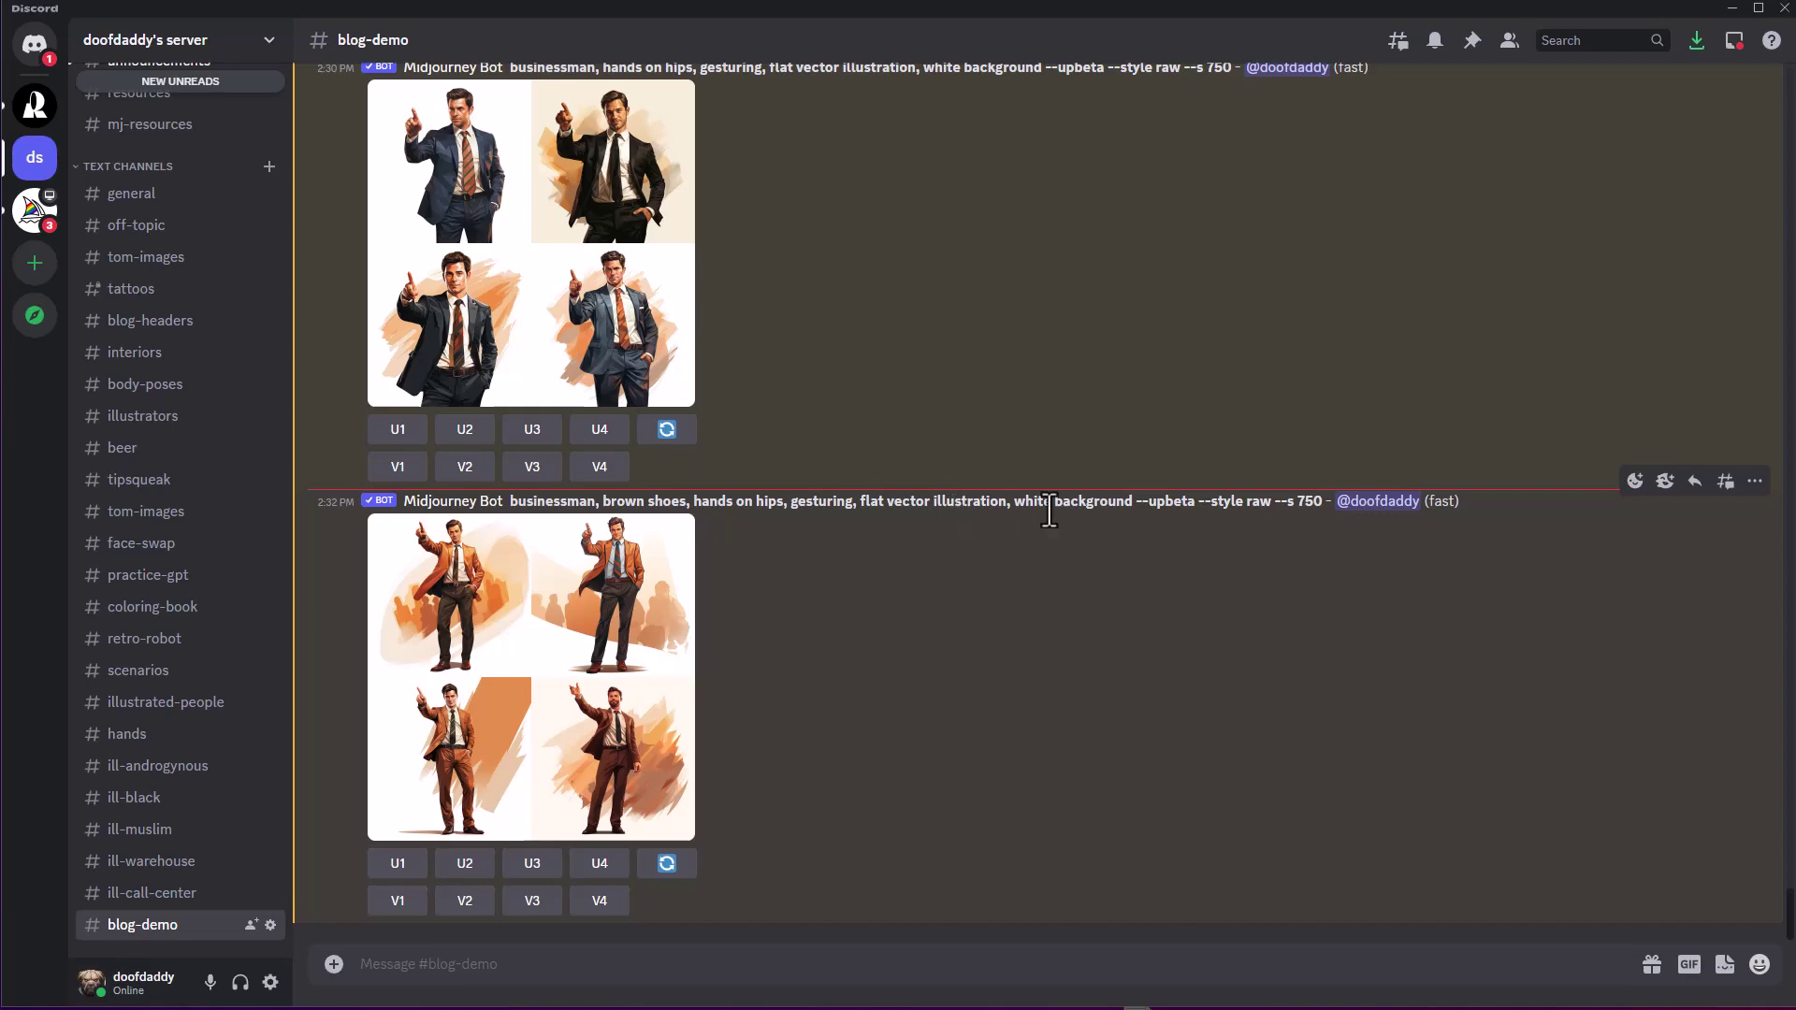
scroll(952, 449, "up", 15)
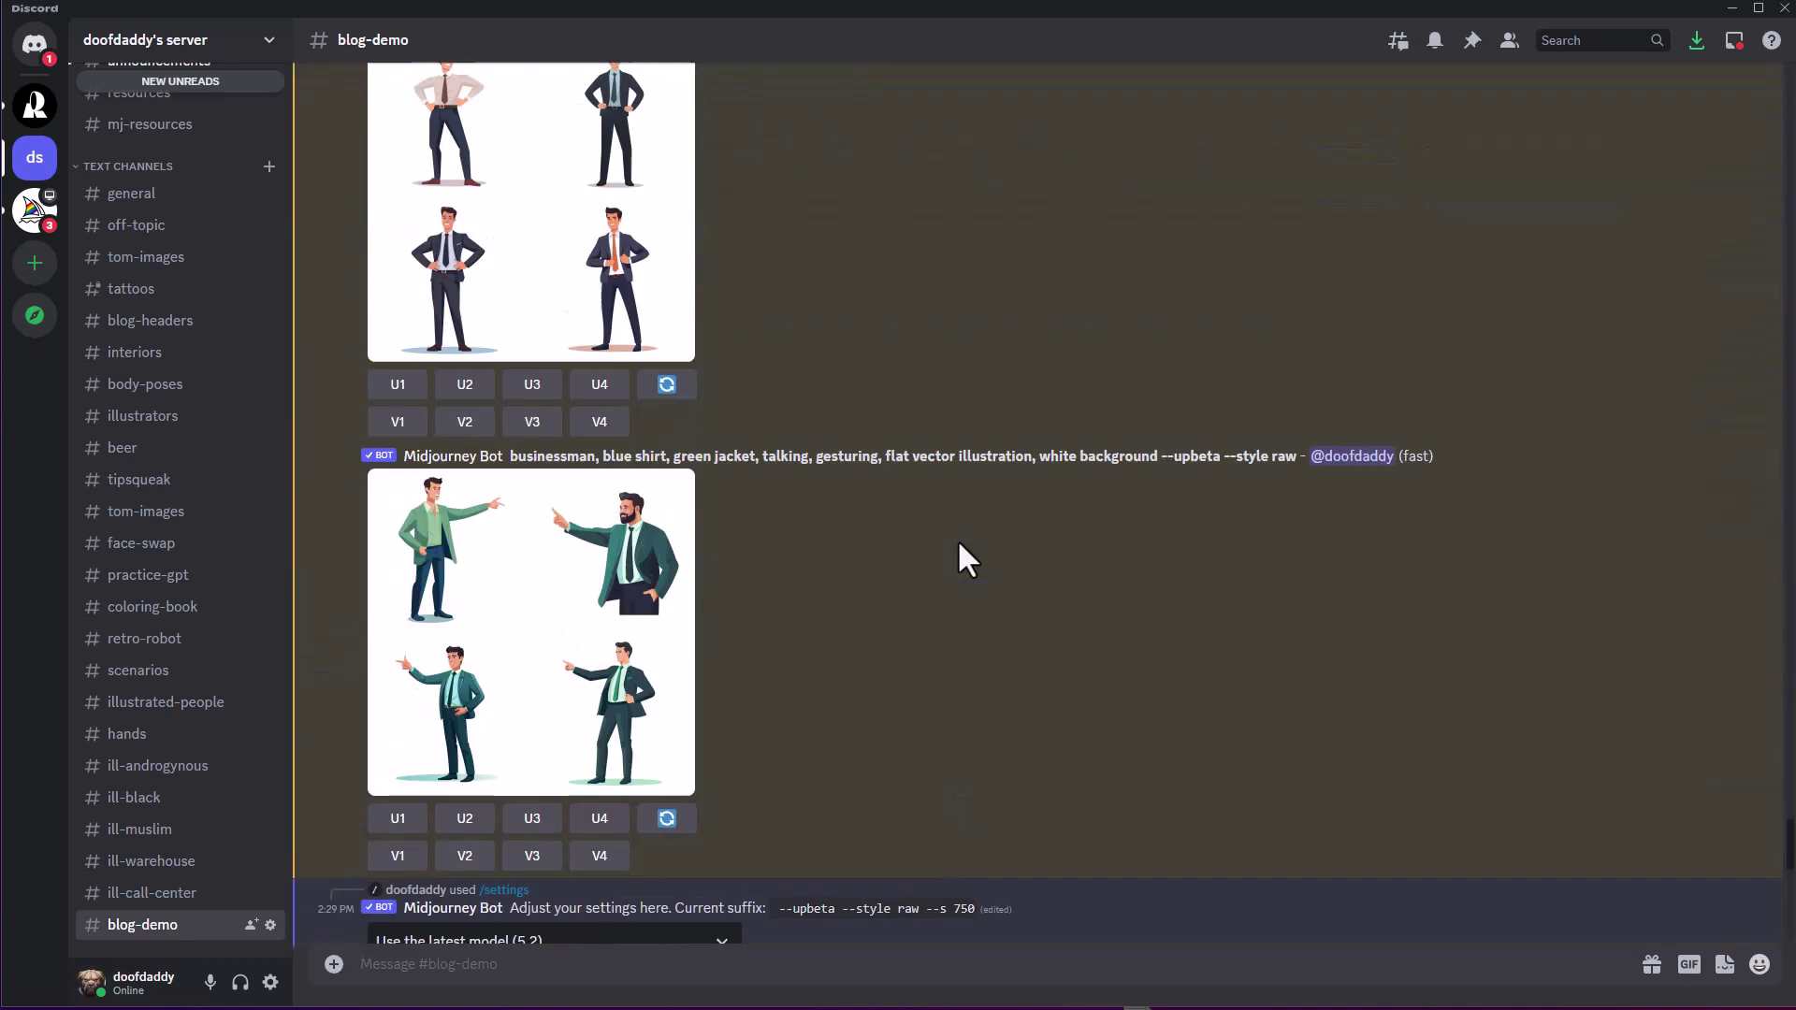
scroll(956, 554, "up", 10)
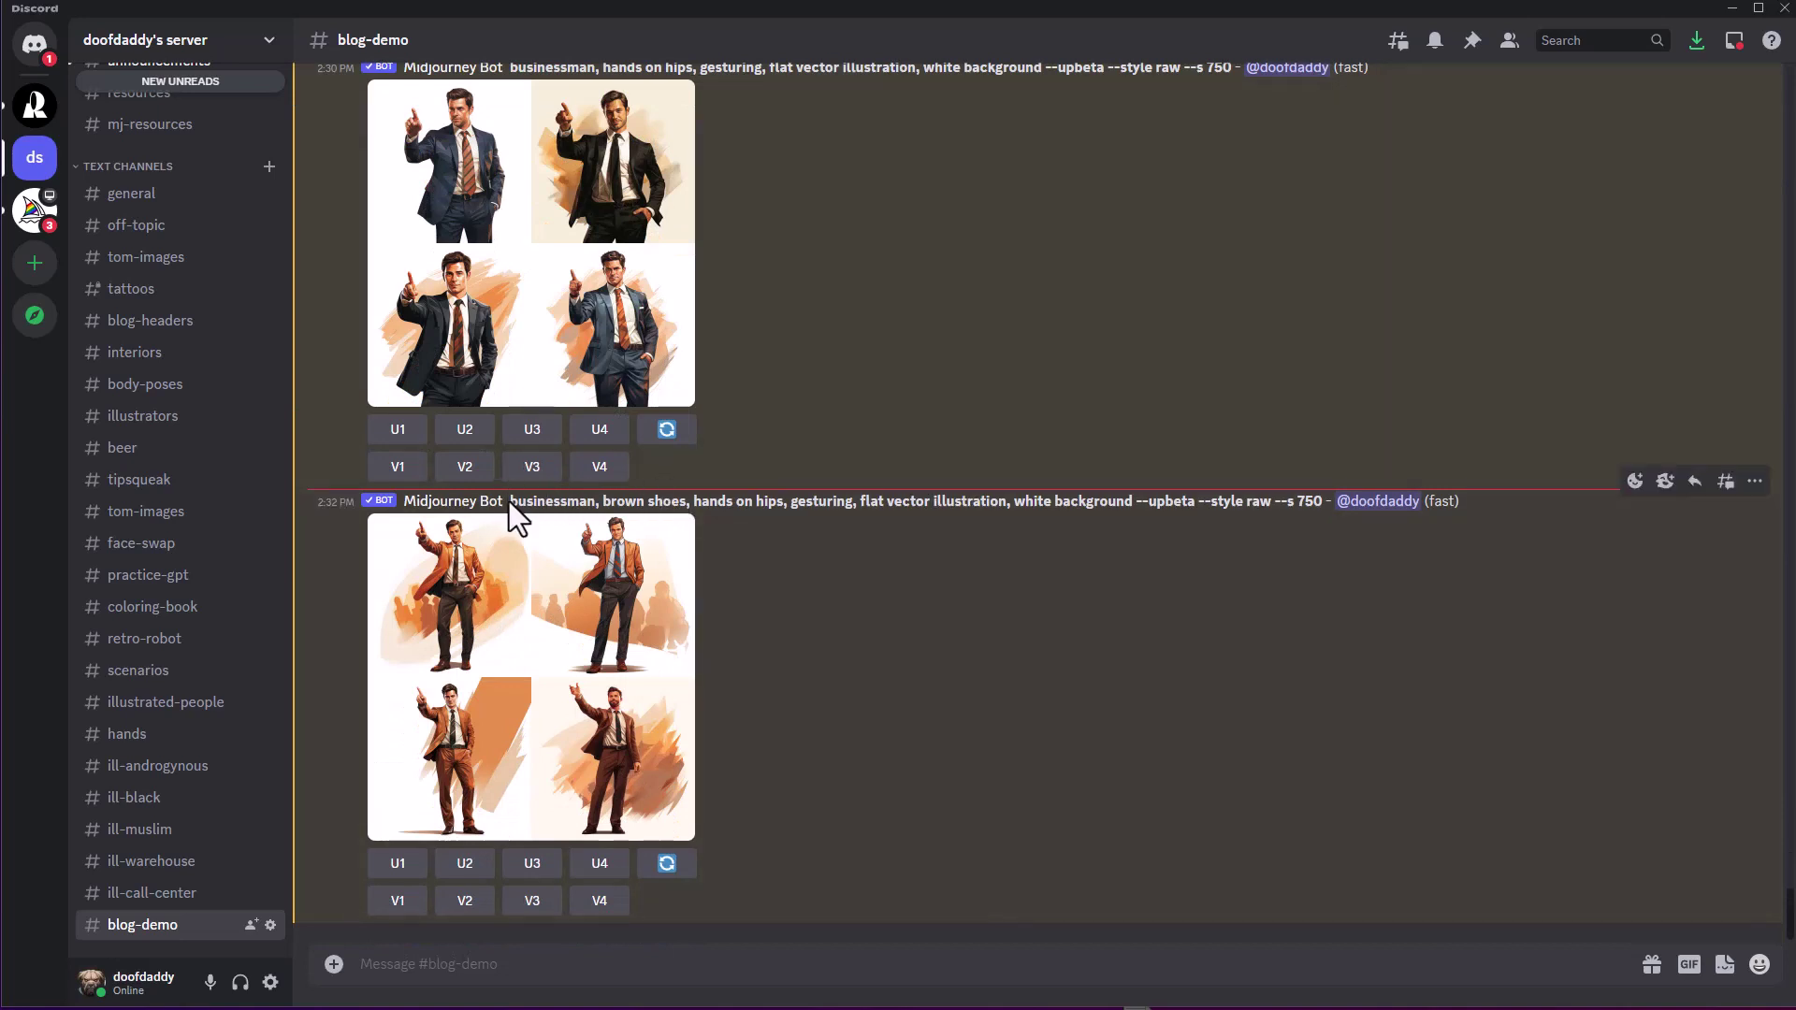
Copy the brown-shoes businessman prompt into /imagine, swap 'flat vector illustration' for 'vintage poster style', and submit
left_click_drag(510, 501, 1129, 509)
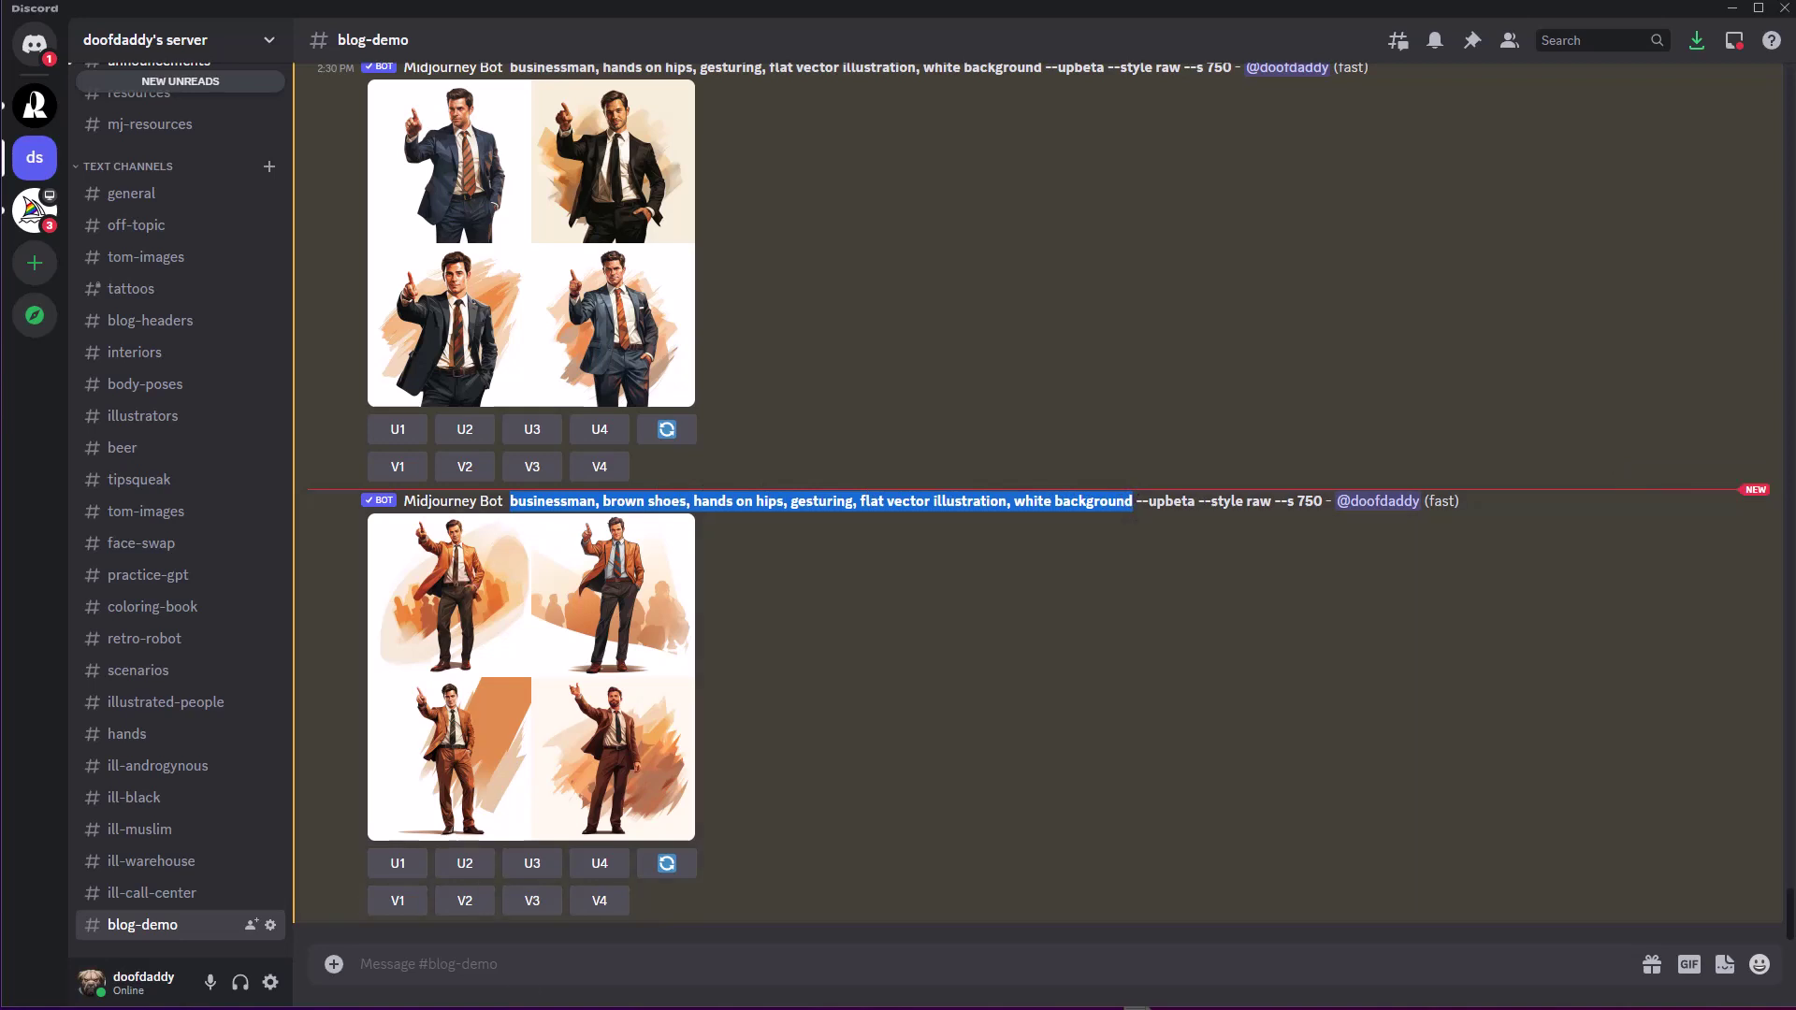
left_click(502, 965)
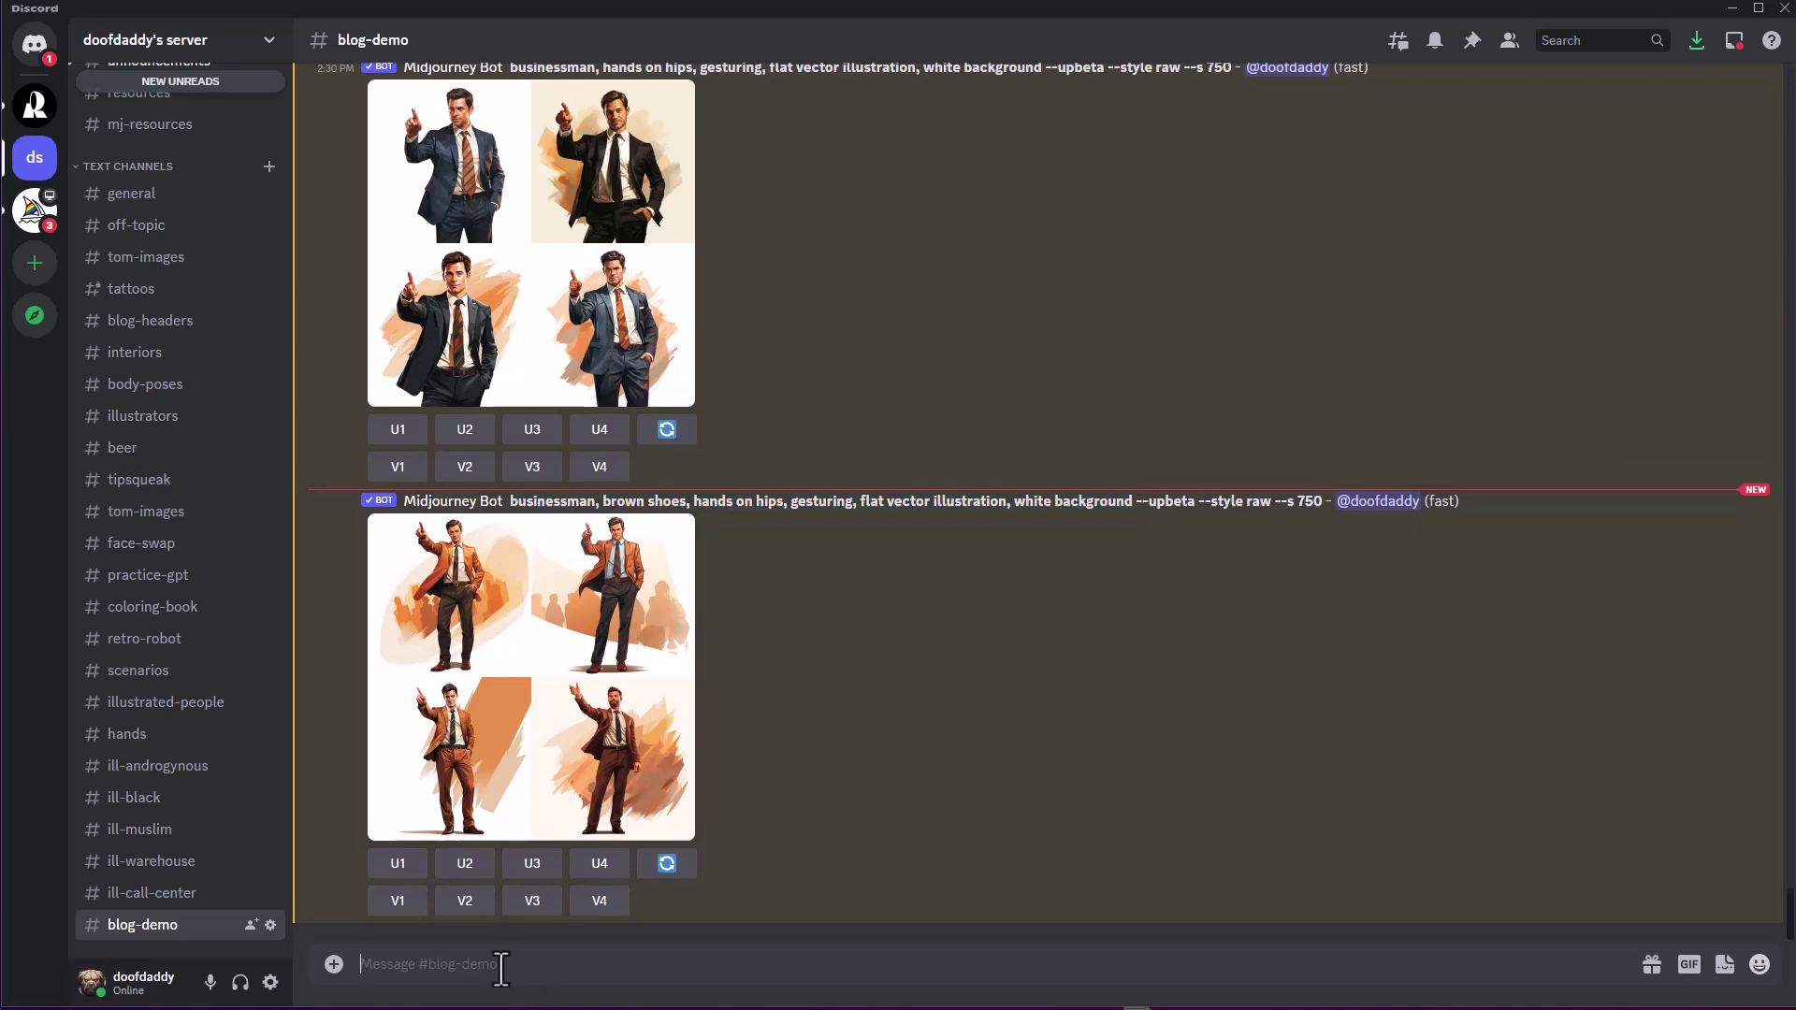
type("/")
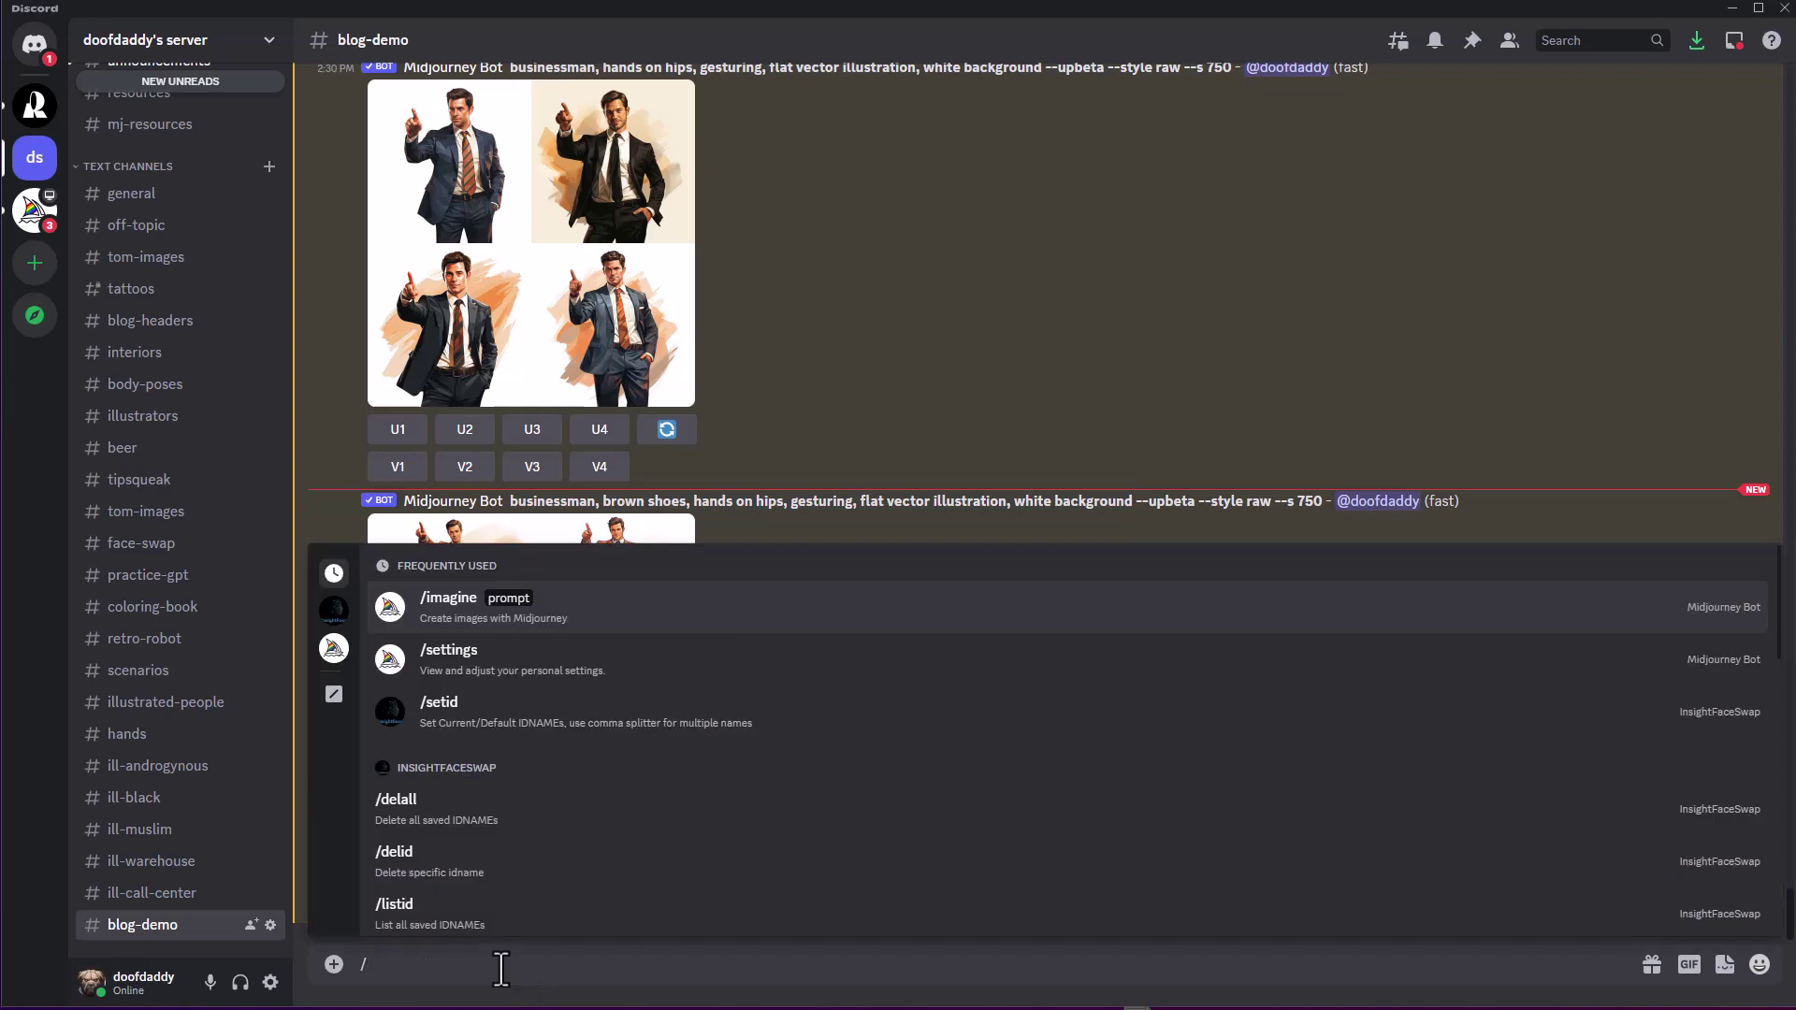
left_click(632, 625)
type("businessman, brown shoes, hands on hips, gesturing, flat vector illustration, white background")
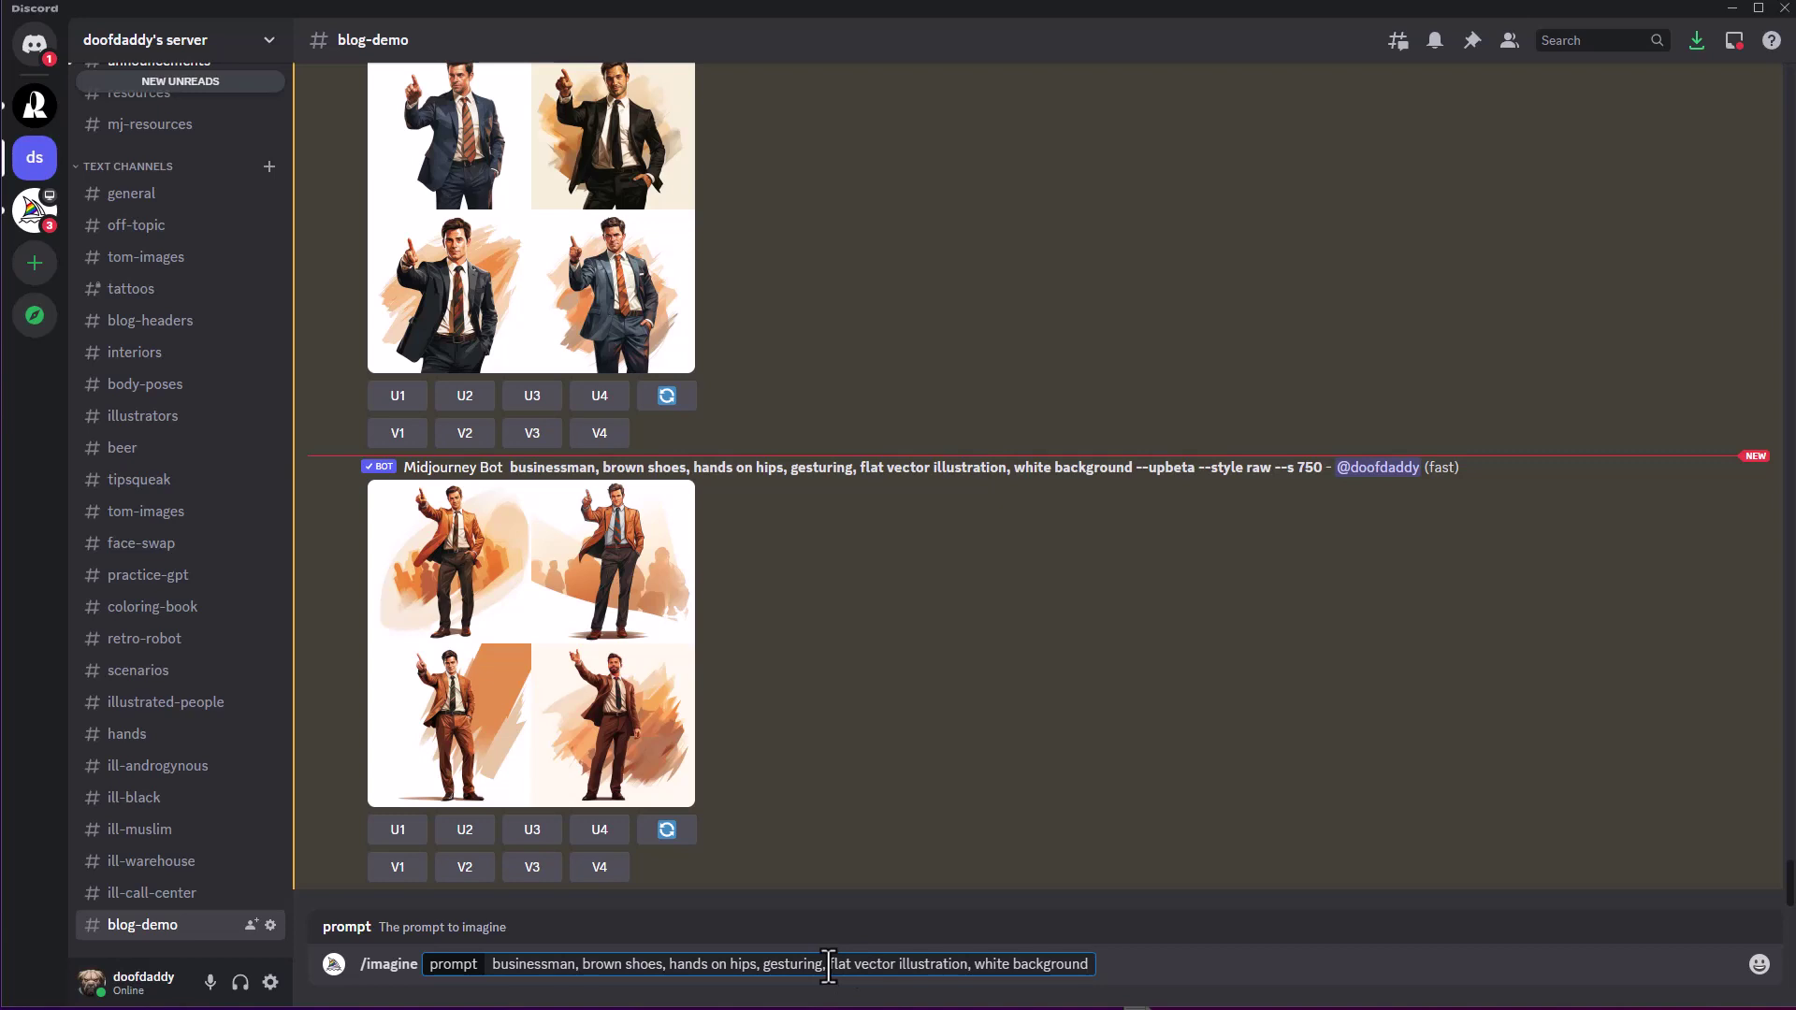
left_click_drag(828, 965, 963, 968)
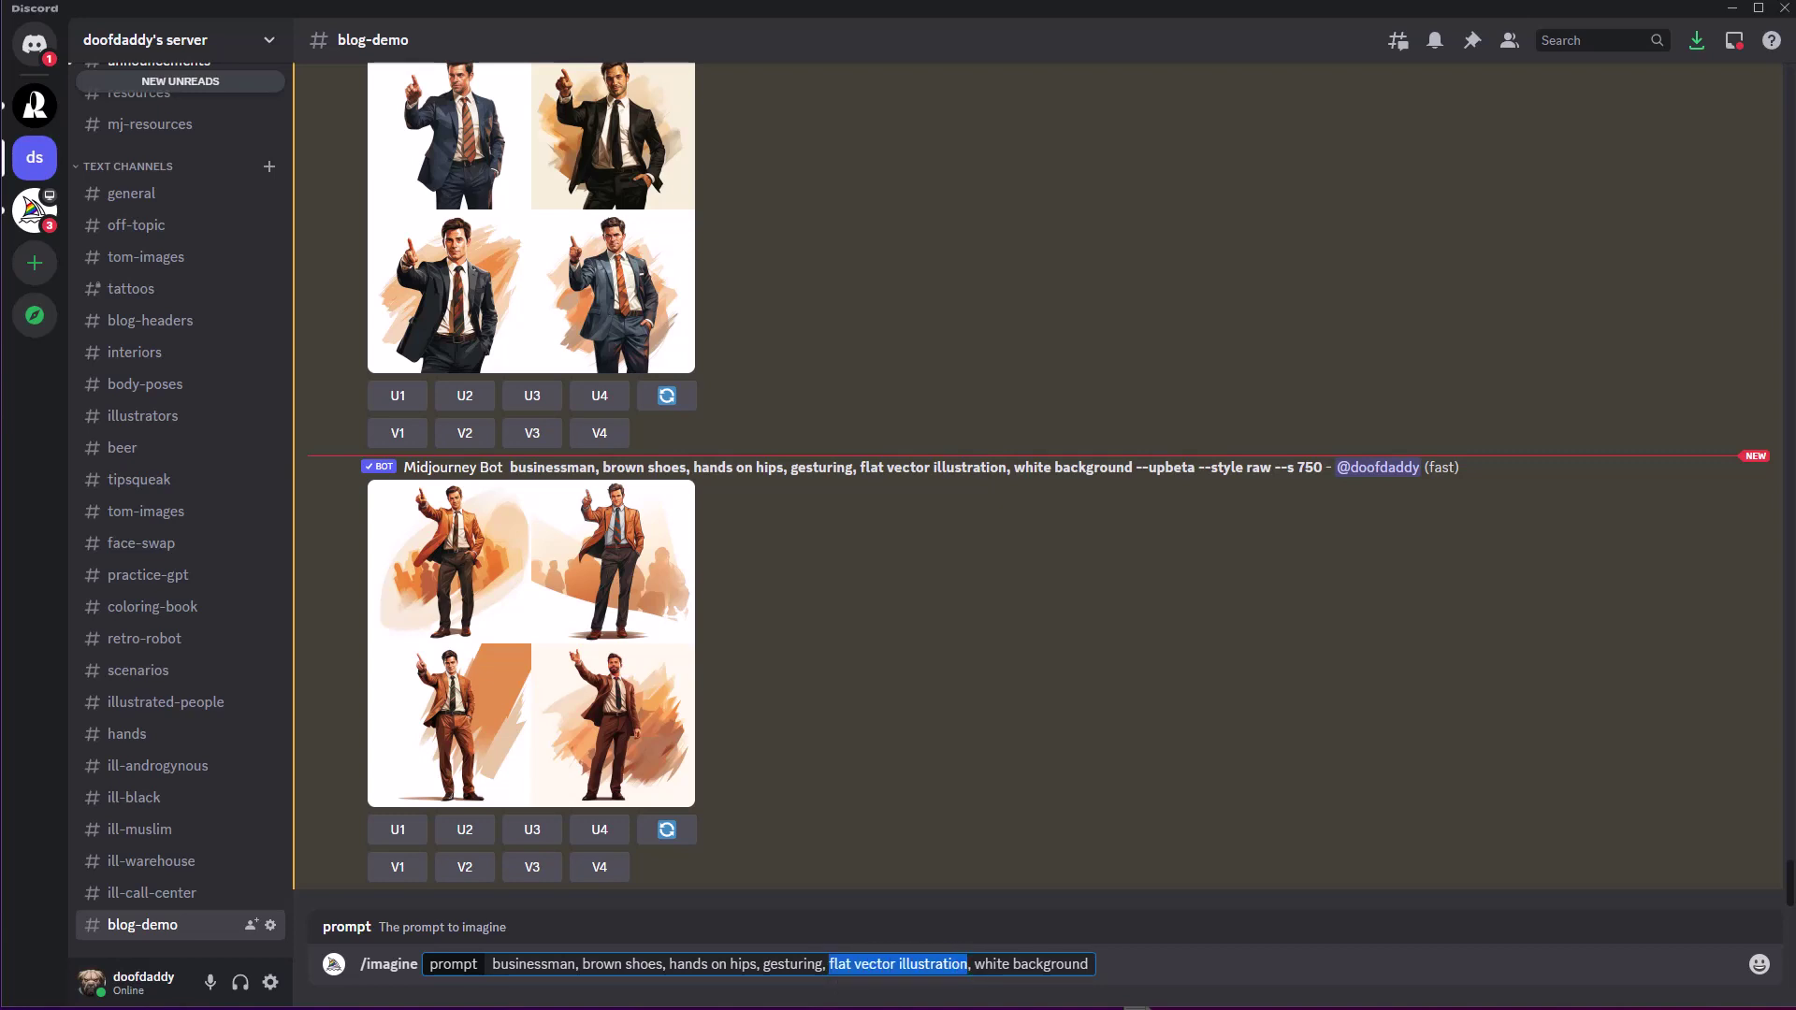
type("retr")
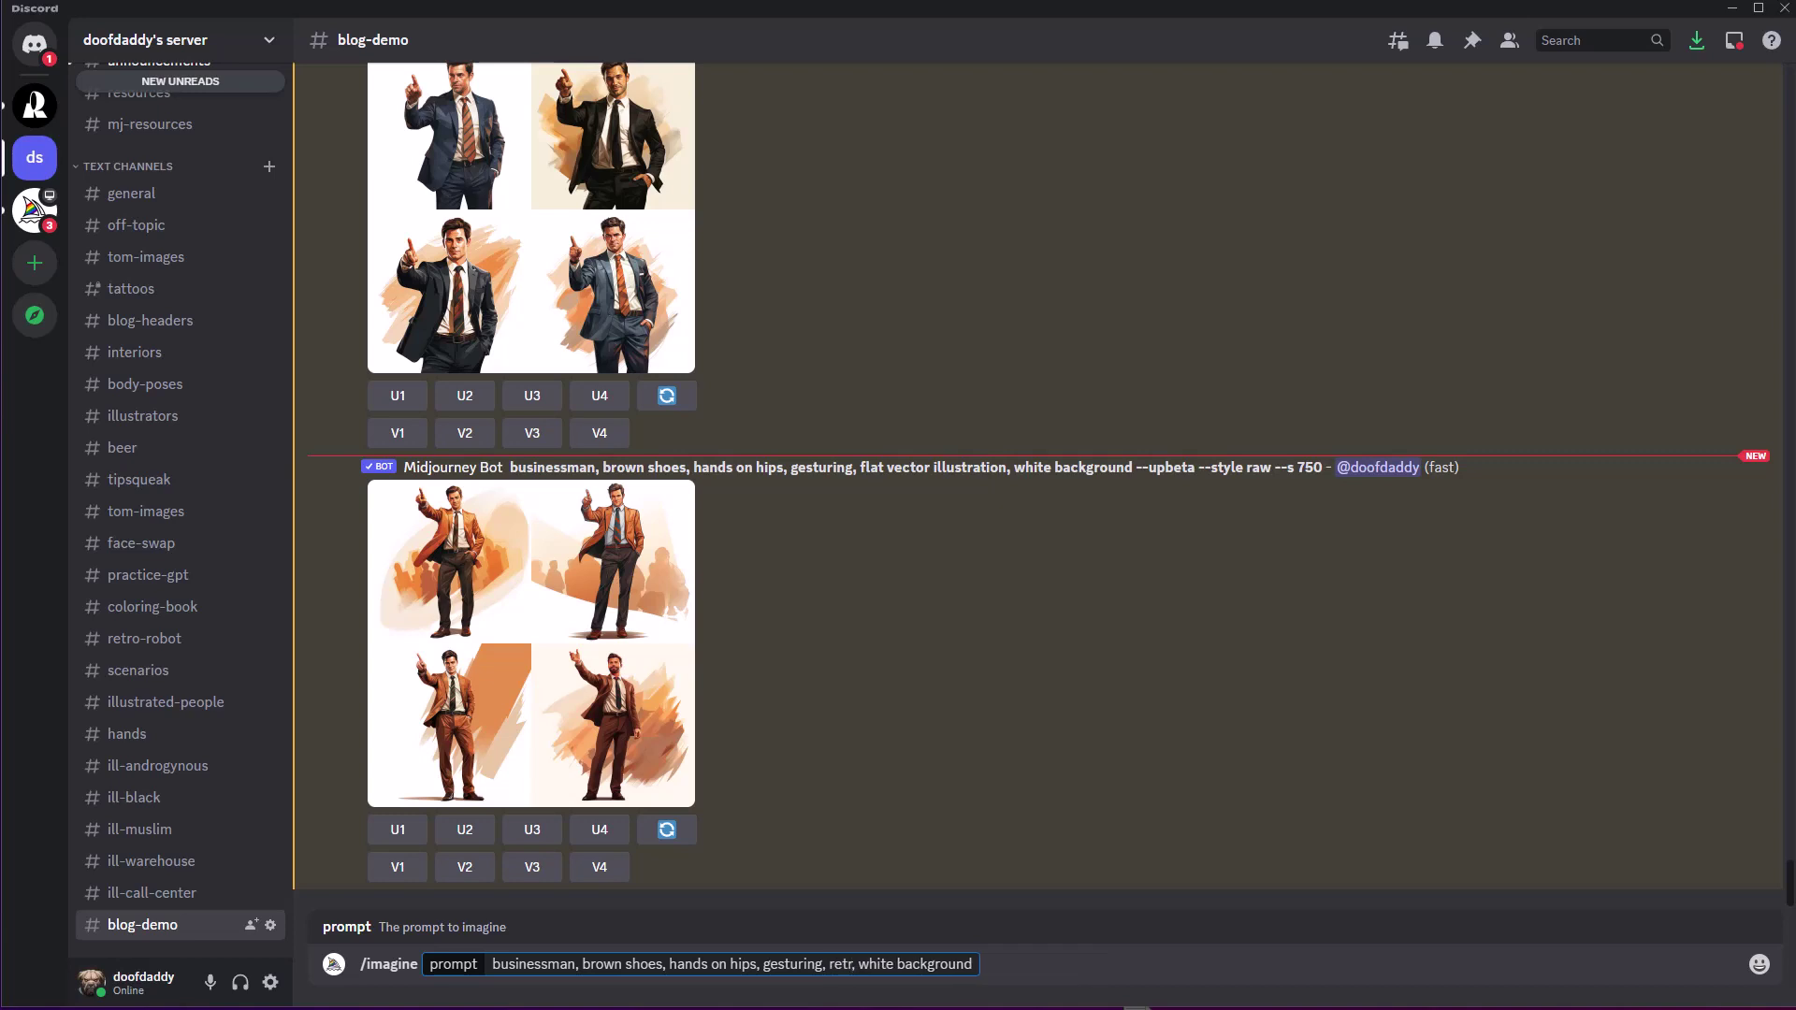
type("o")
key("BackSpace")
key("BackSpace")
key("BackSpace")
key("BackSpace")
key("BackSpace")
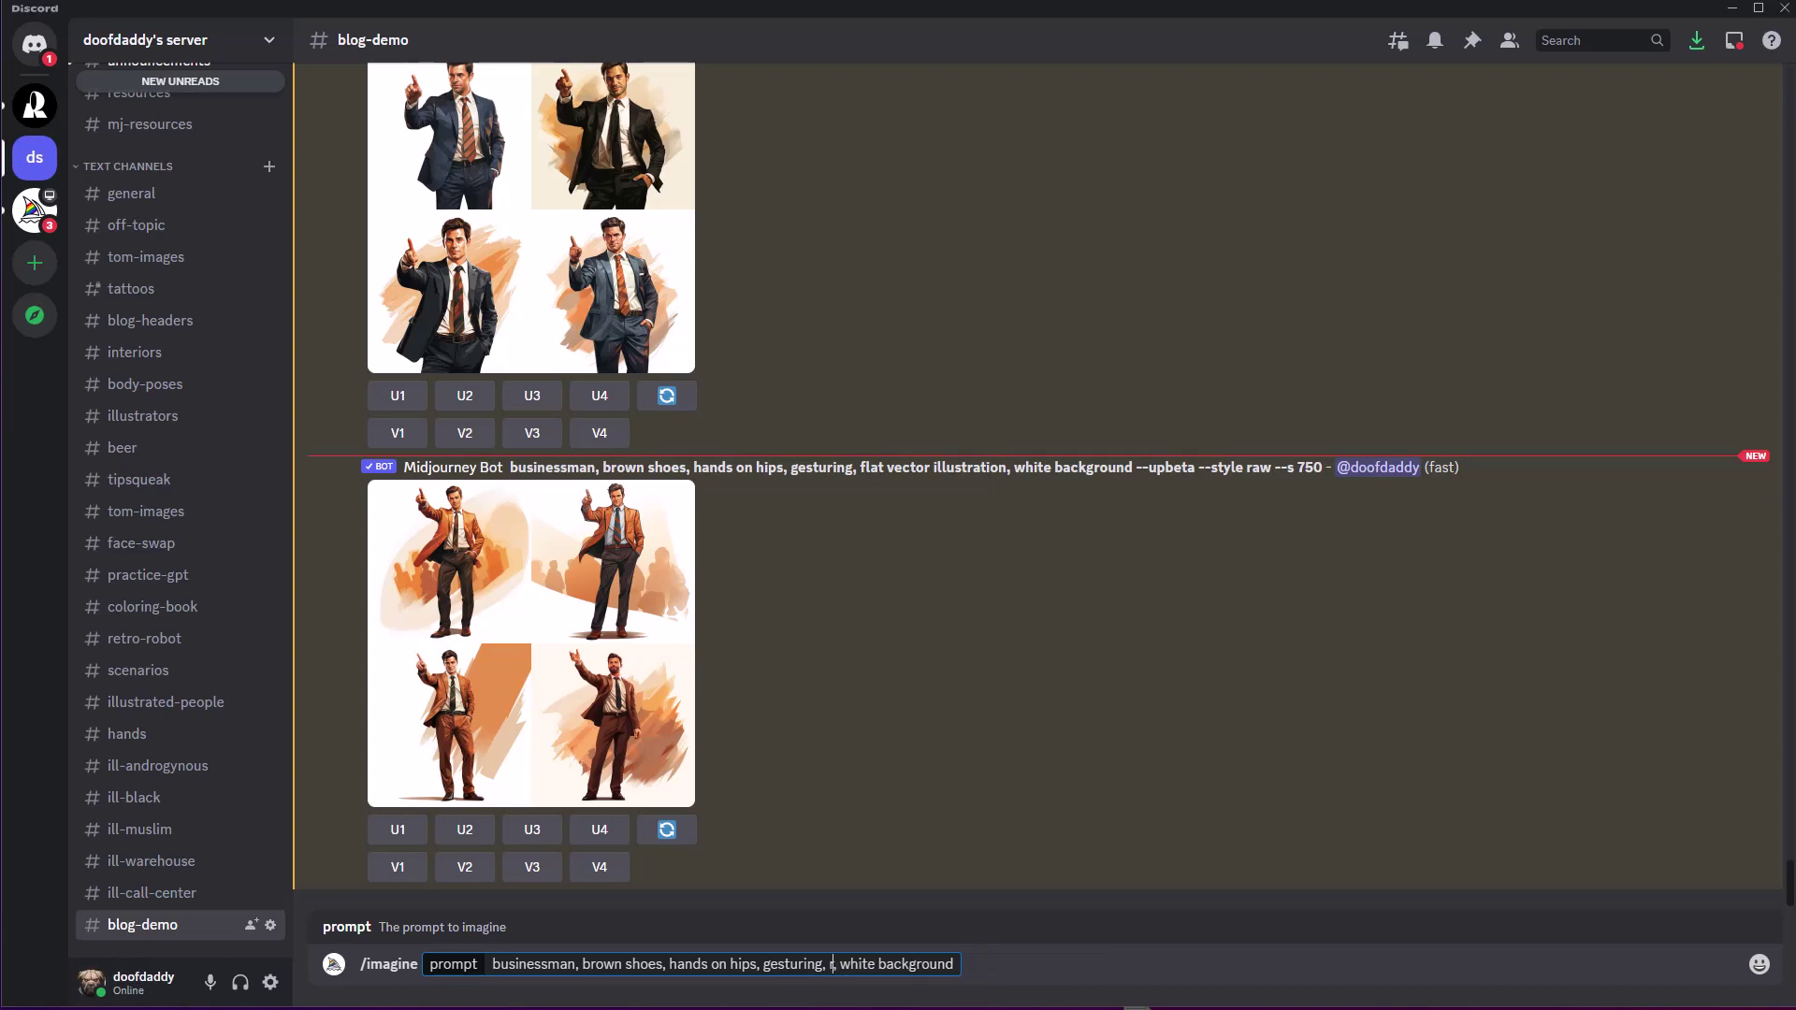
type("vintage")
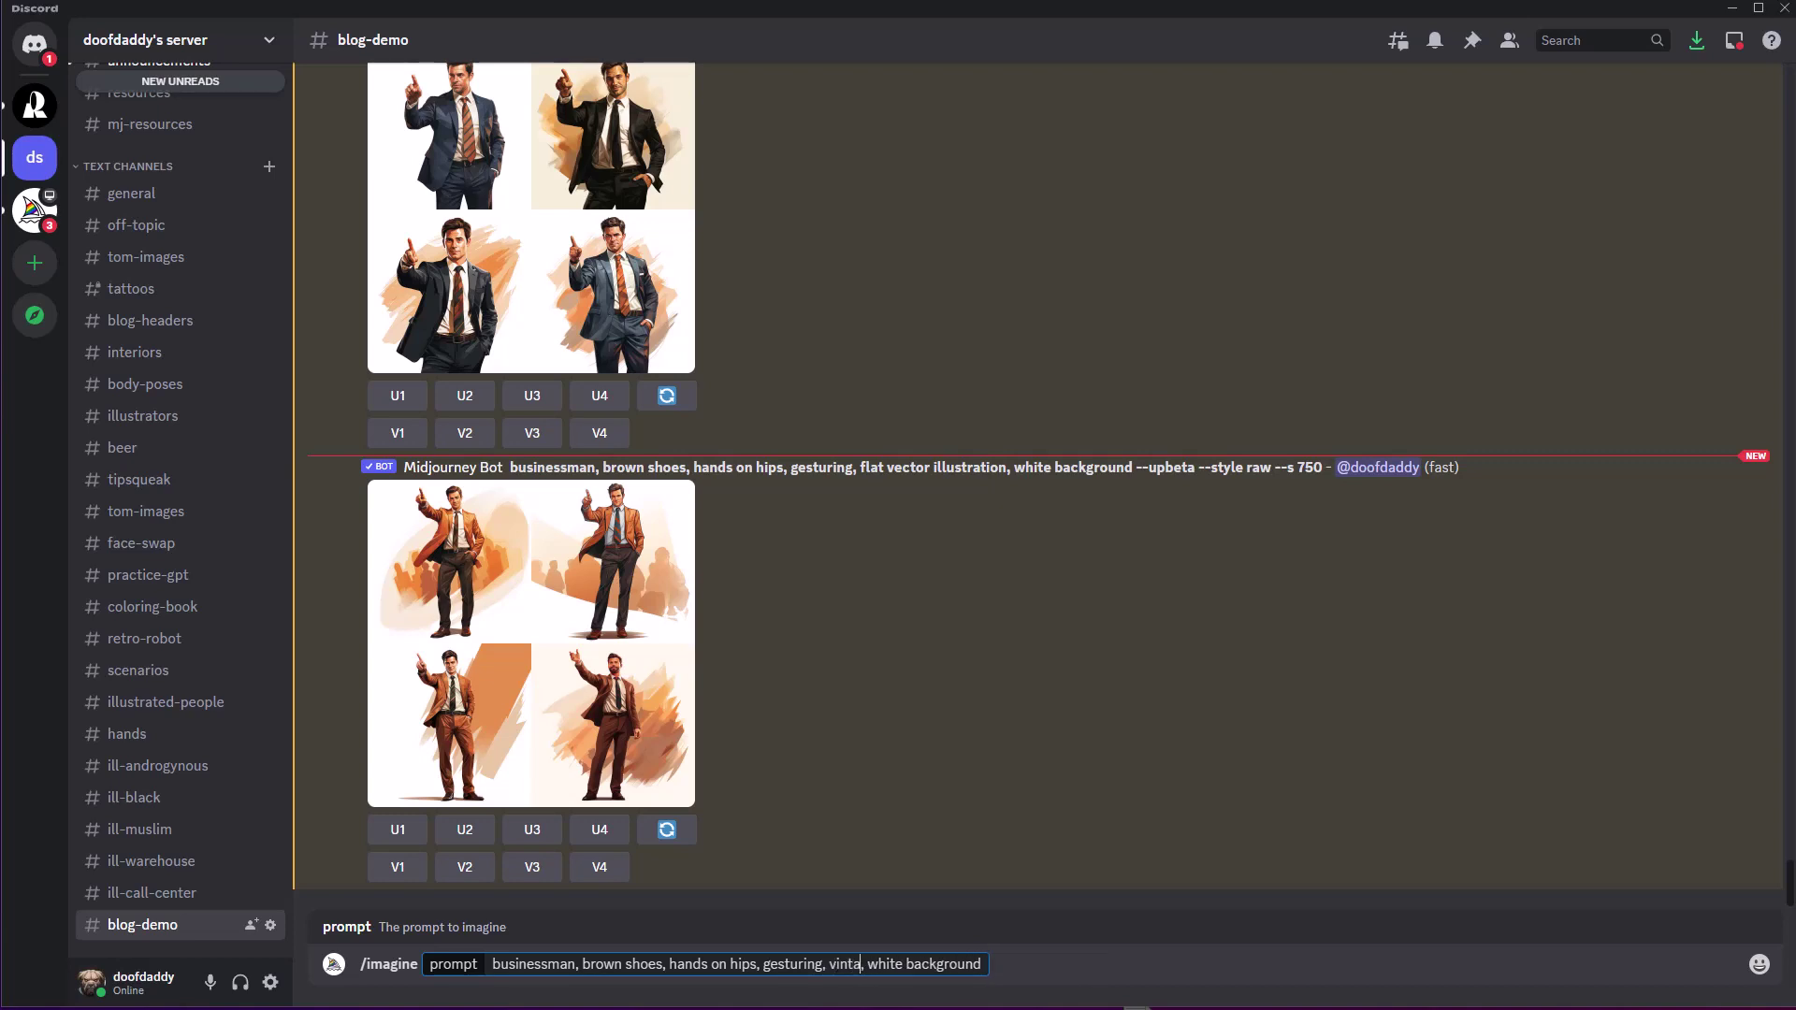
type(" poster s")
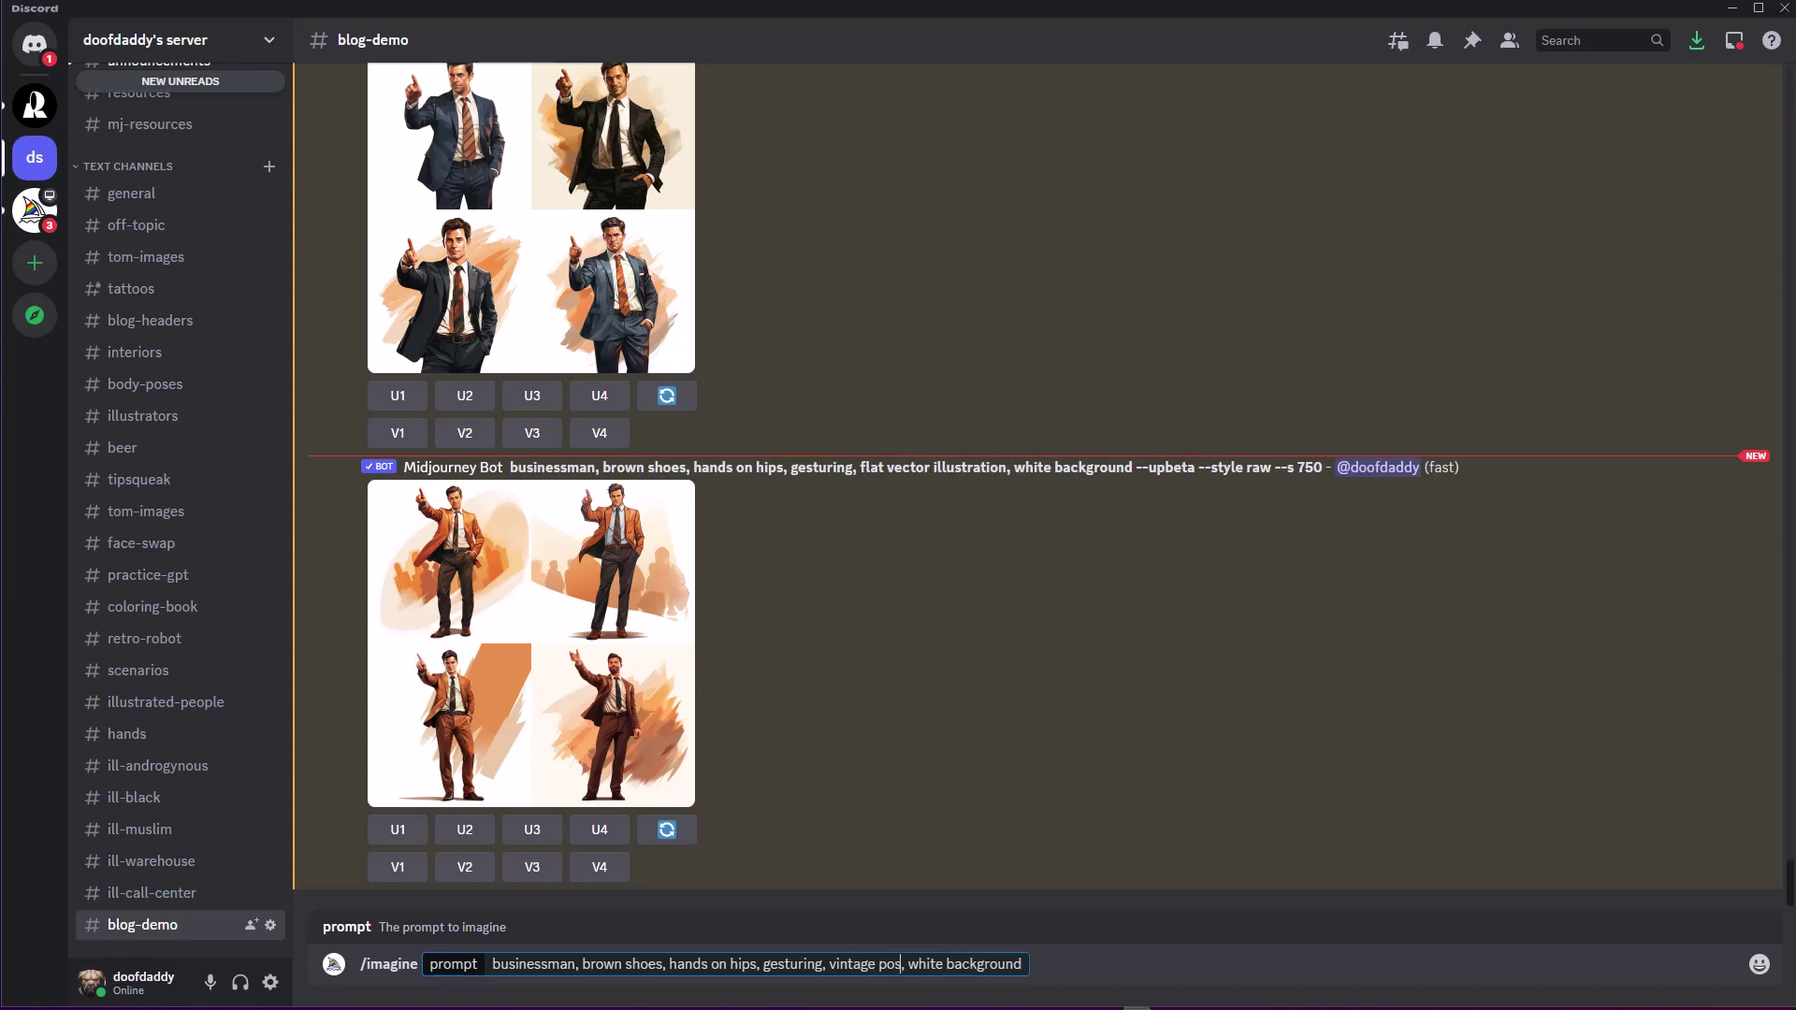
type("tyle")
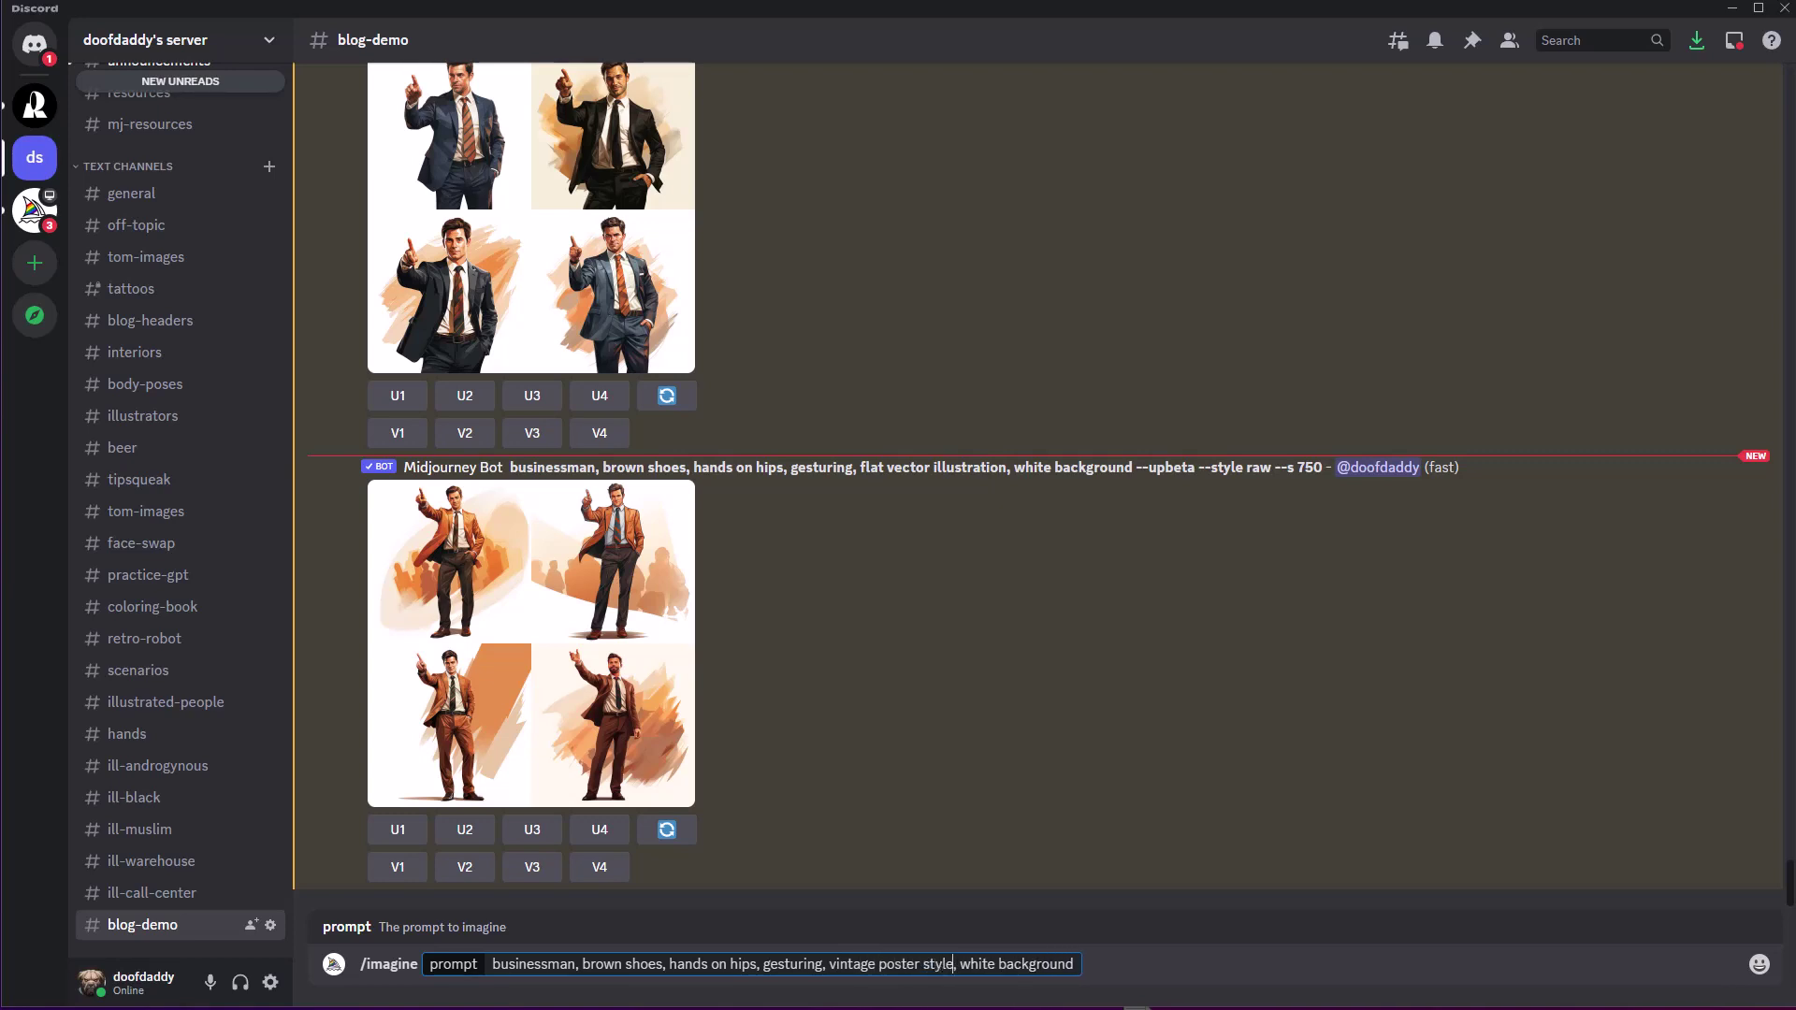
left_click(1076, 964)
key("Return")
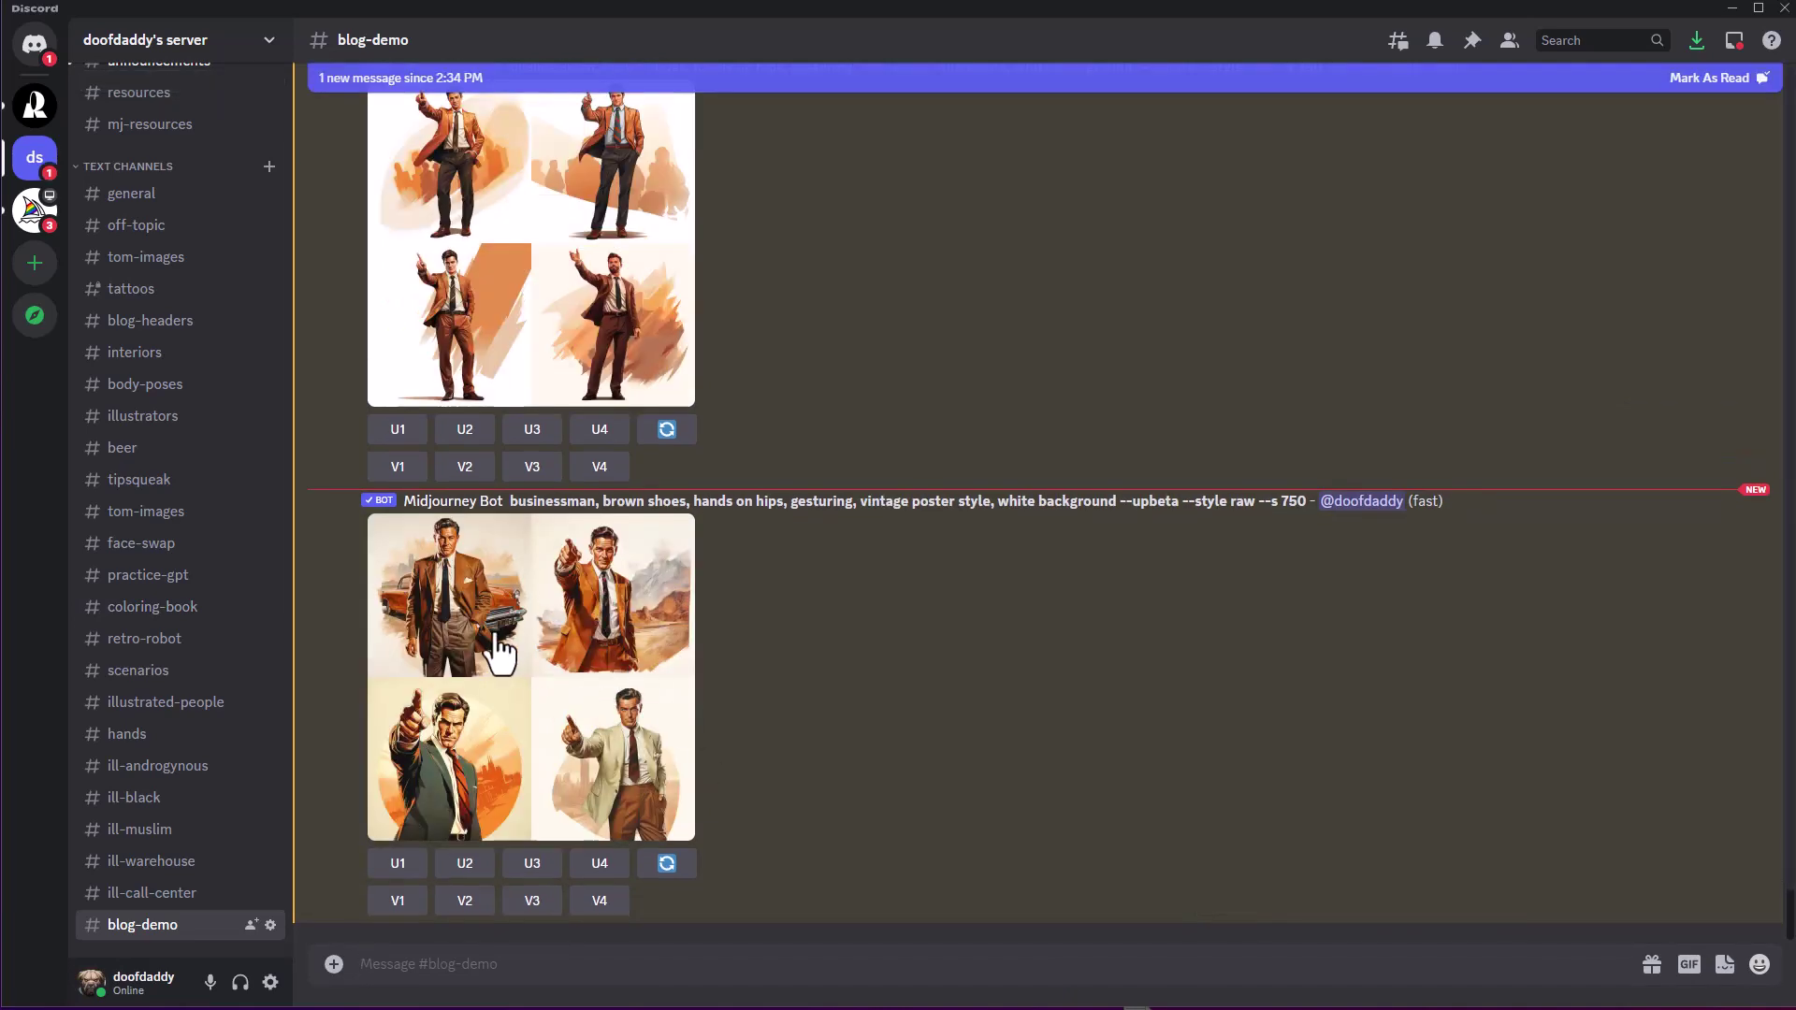
Enlarge and close the vintage poster grid, then scroll back up to the earlier flat-vector grids
left_click(493, 638)
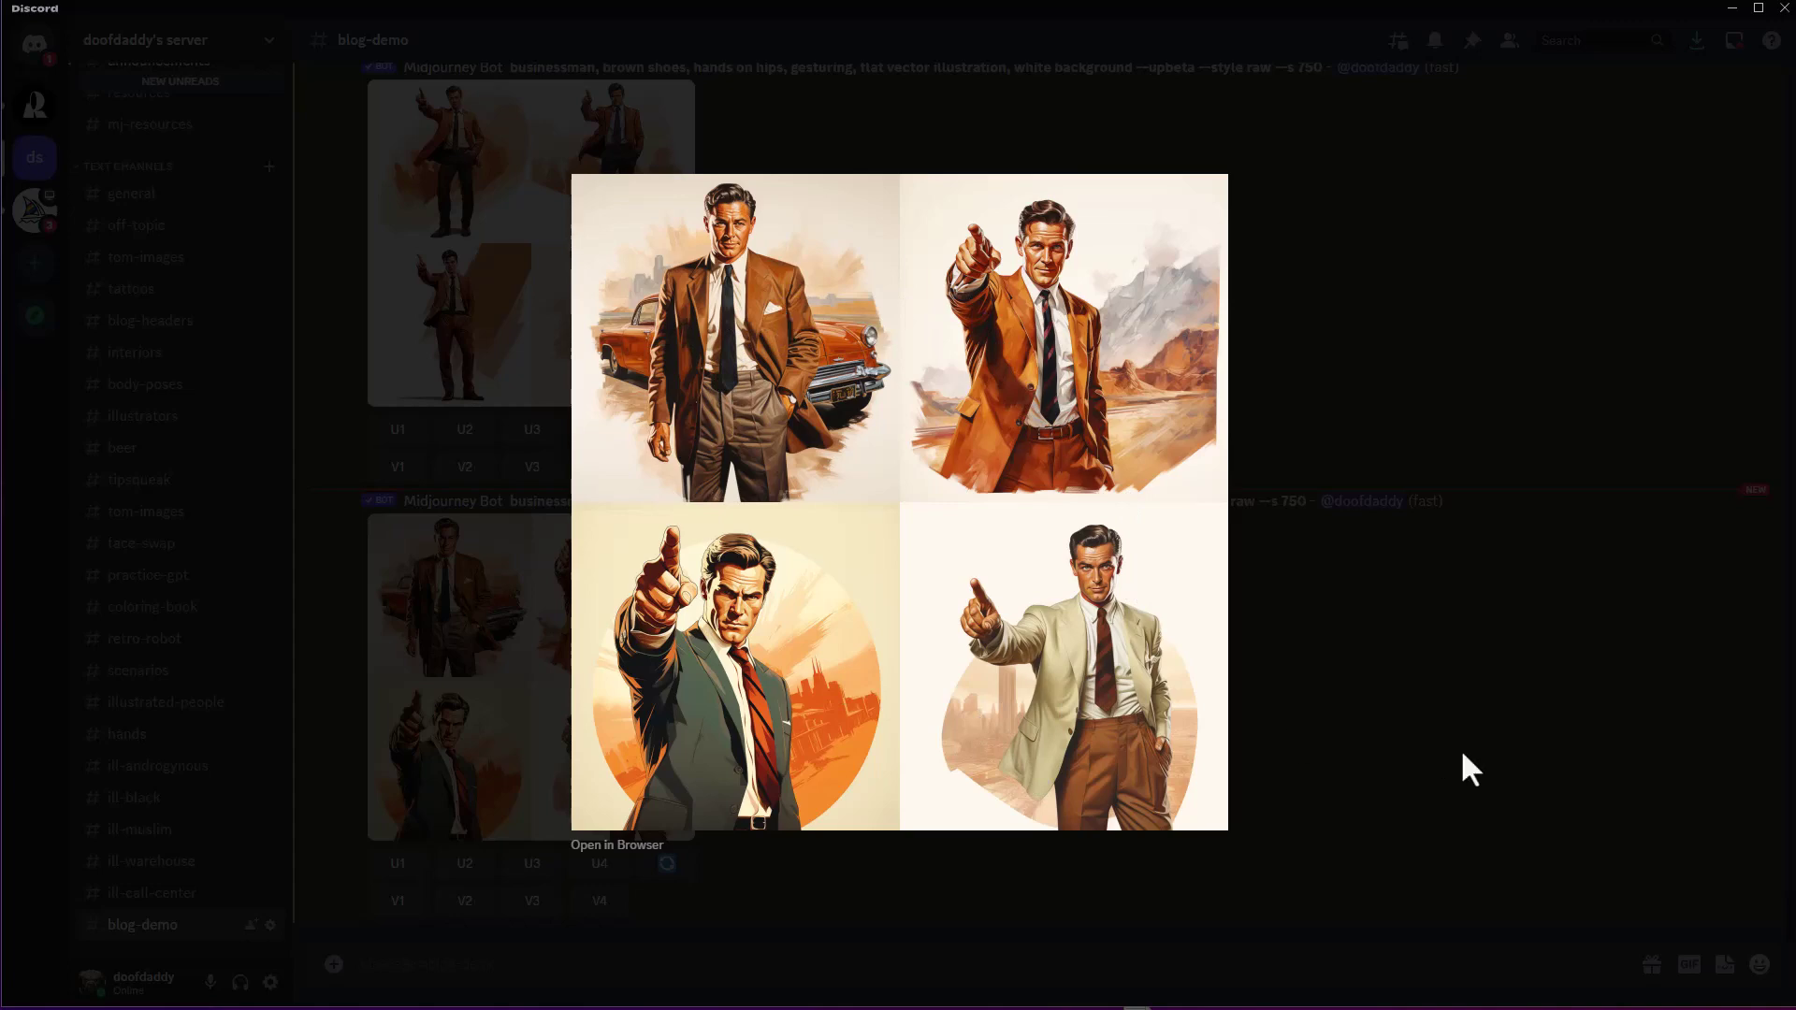
left_click(1400, 666)
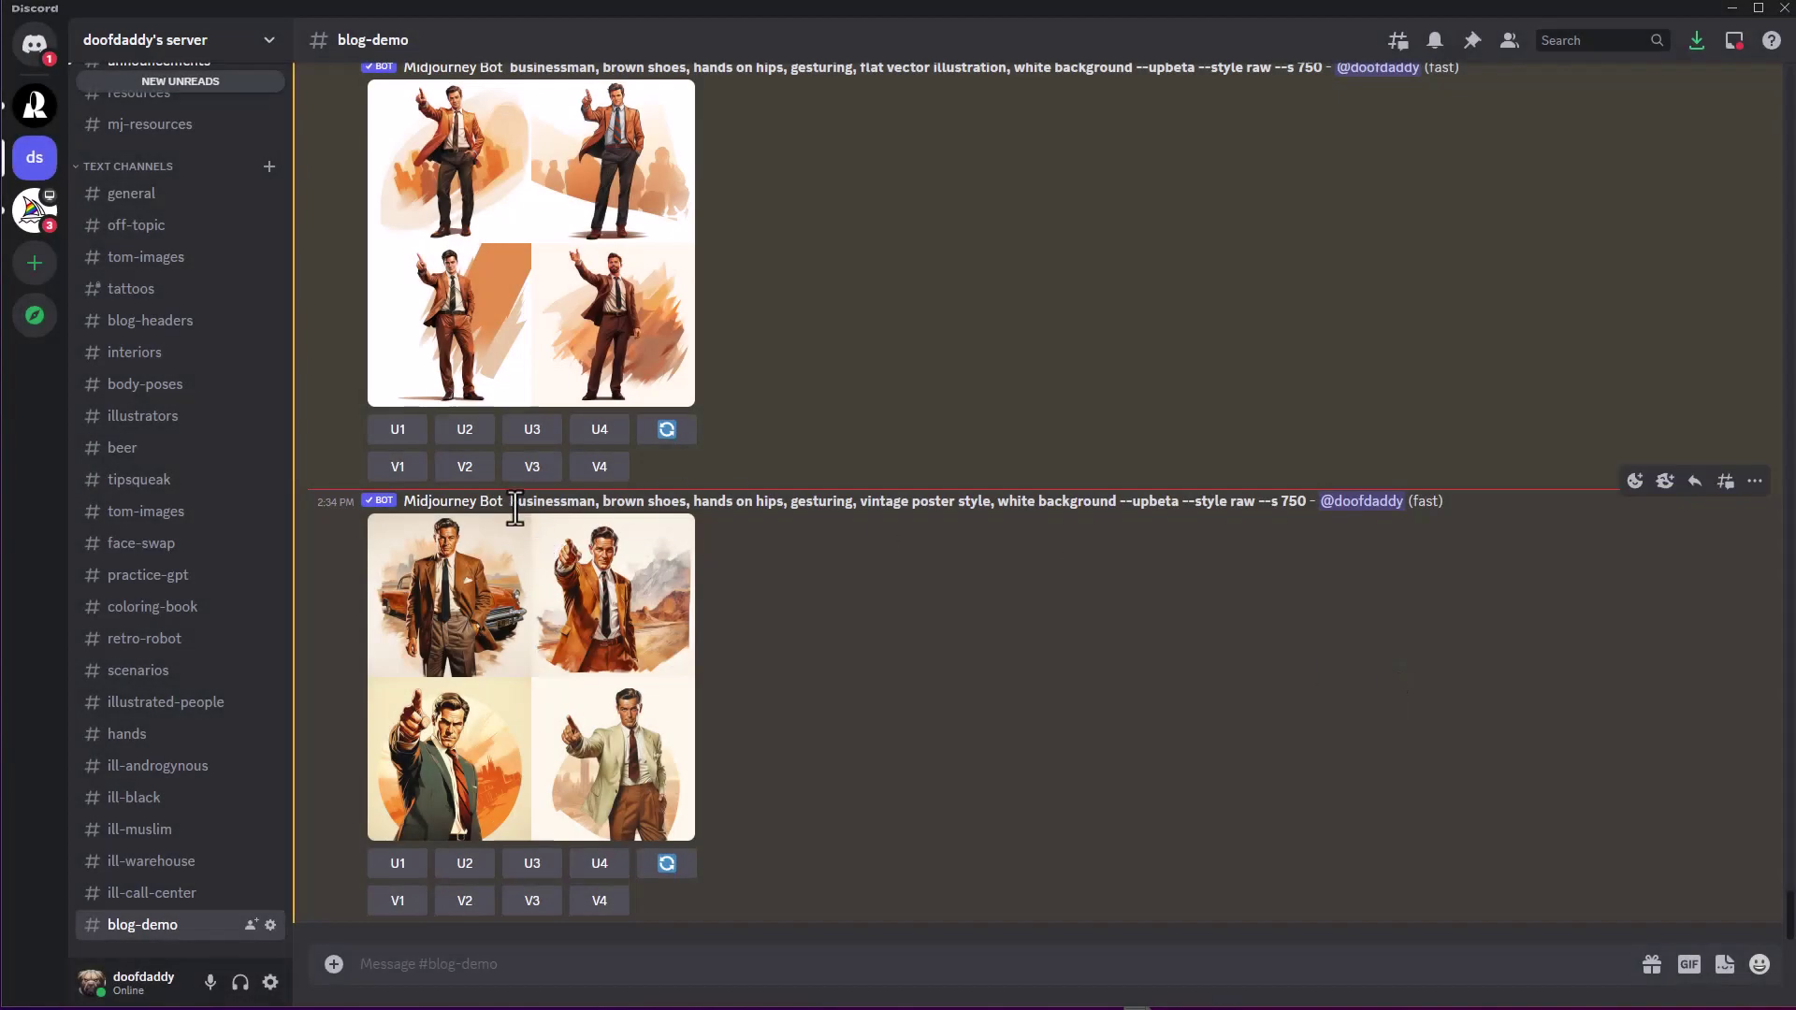
scroll(755, 570, "up", 10)
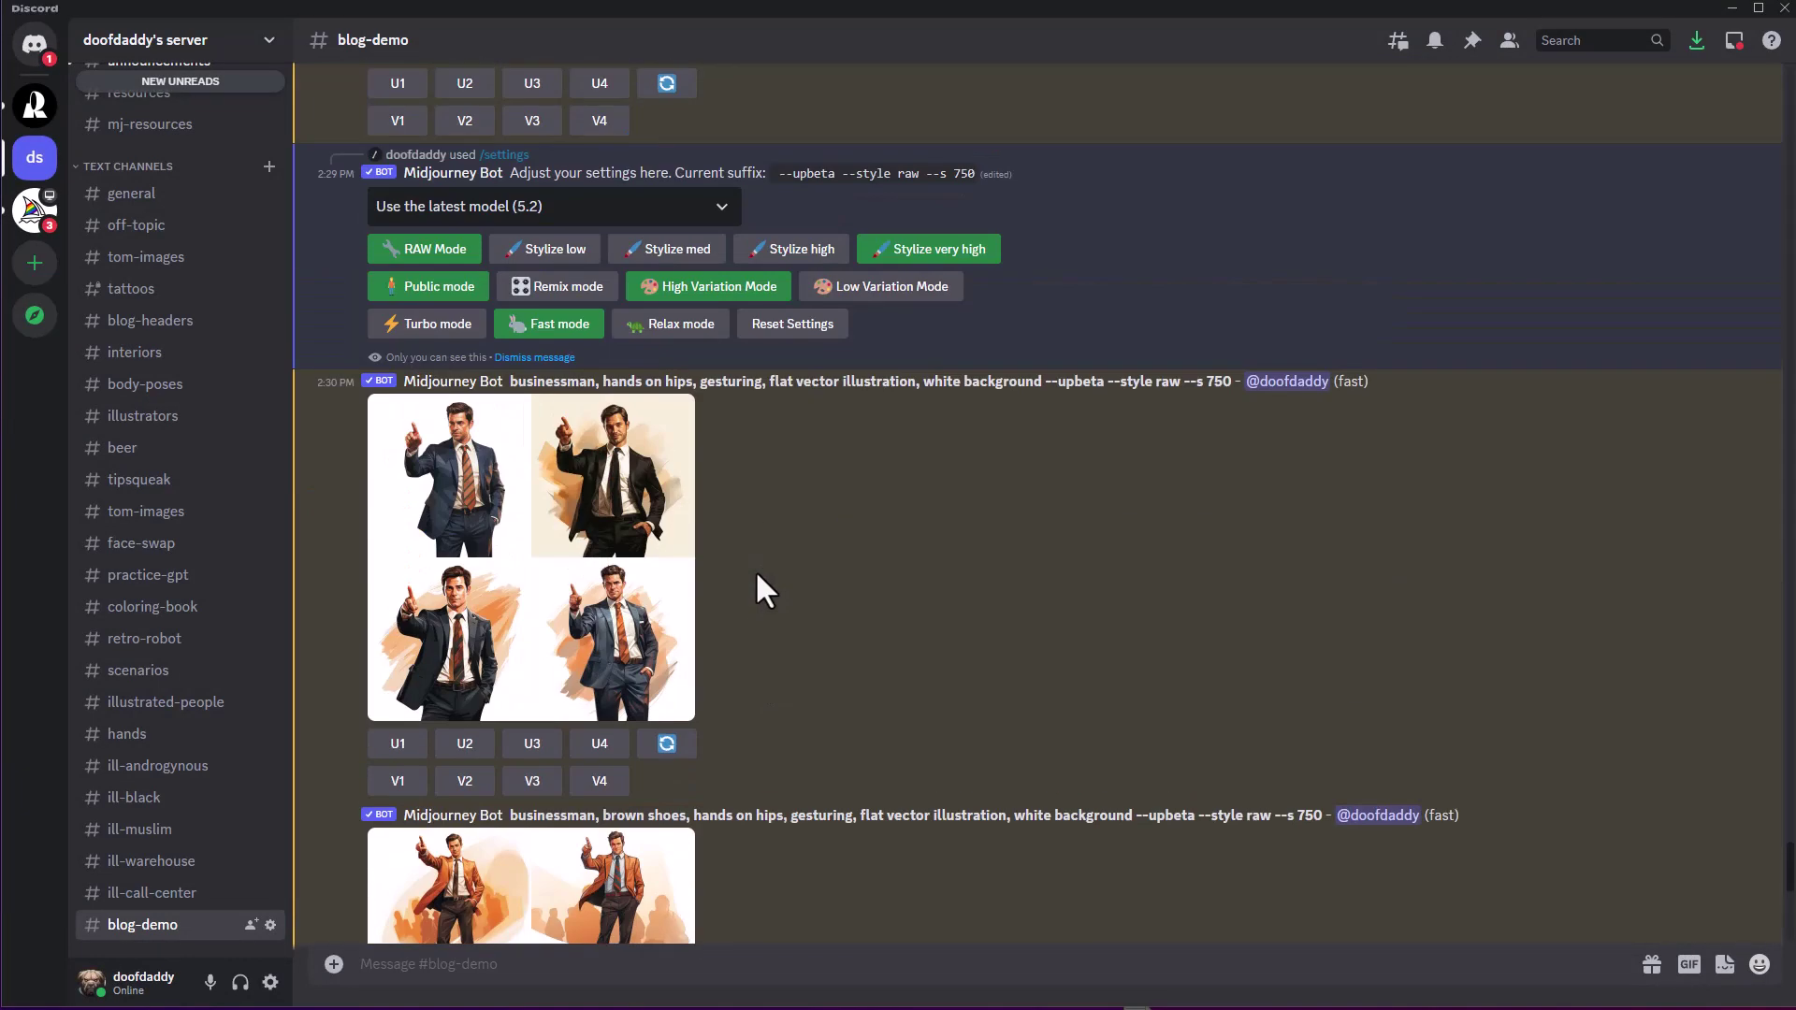
scroll(773, 585, "up", 5)
scroll(773, 586, "up", 5)
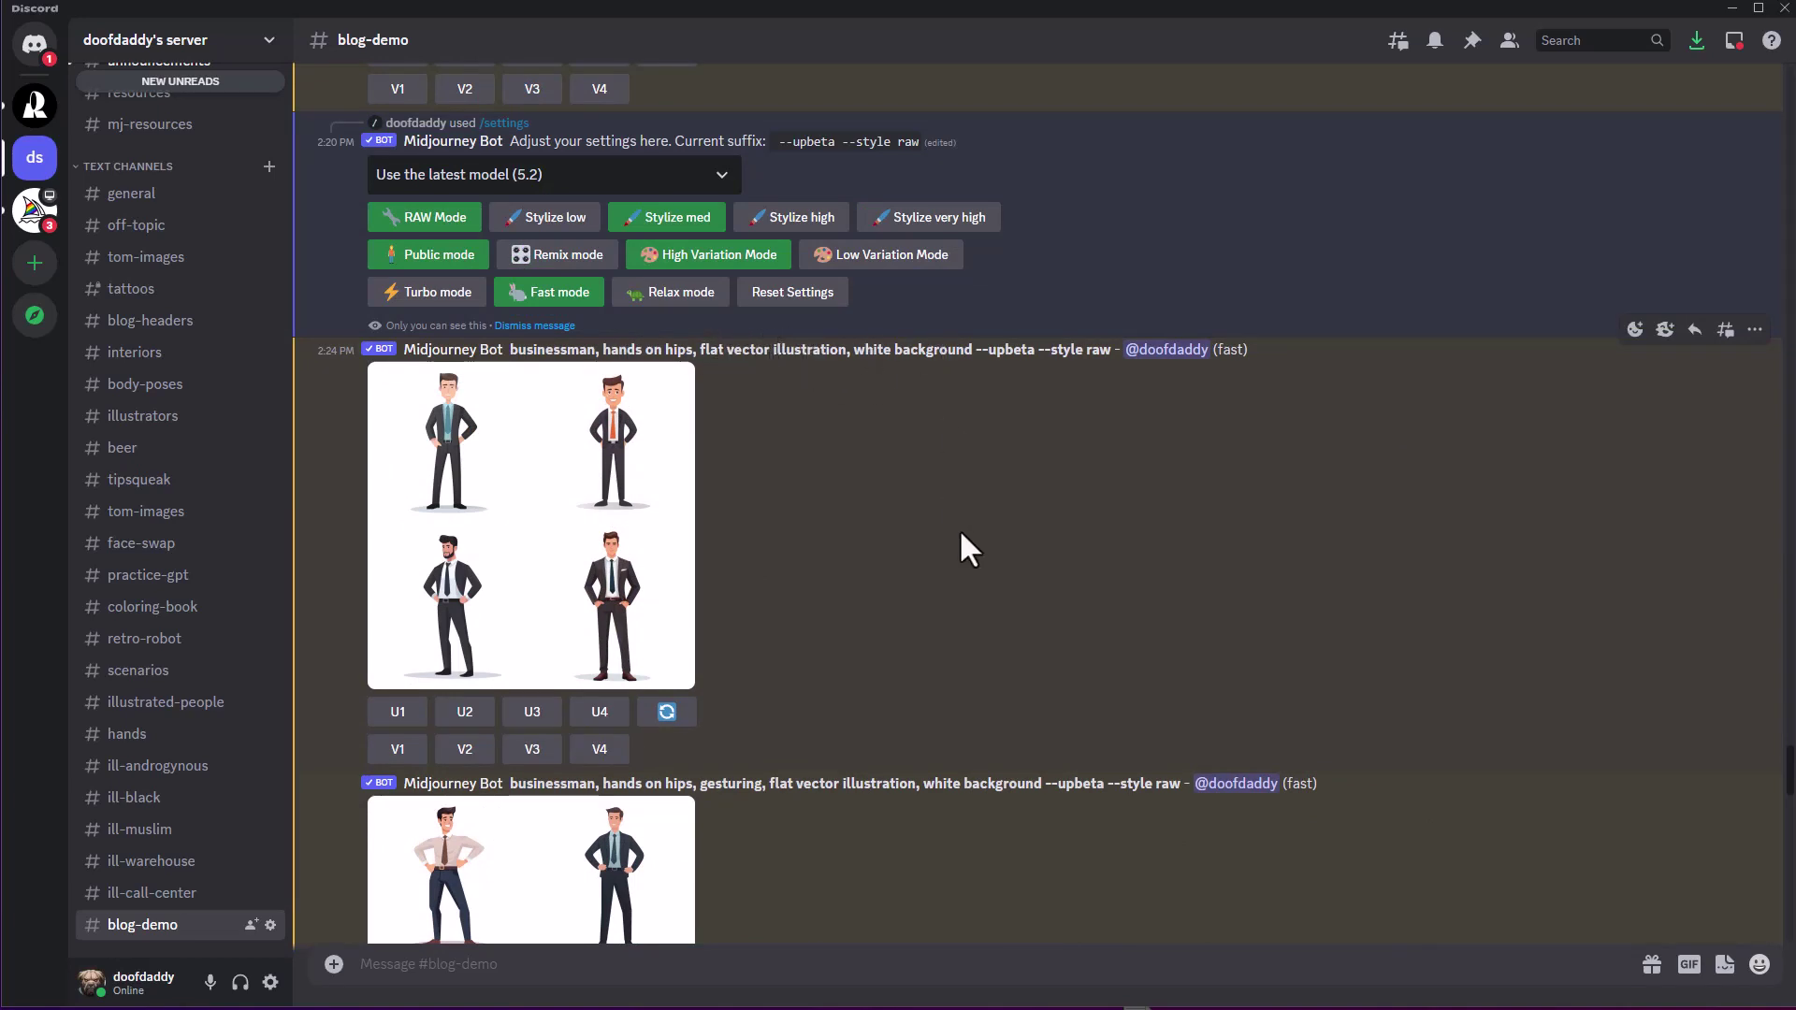
Copy the earlier flat vector prompt and switch stylize to medium in /settings, dropping --s 750
scroll(957, 545, "down", 10)
scroll(956, 561, "up", 6)
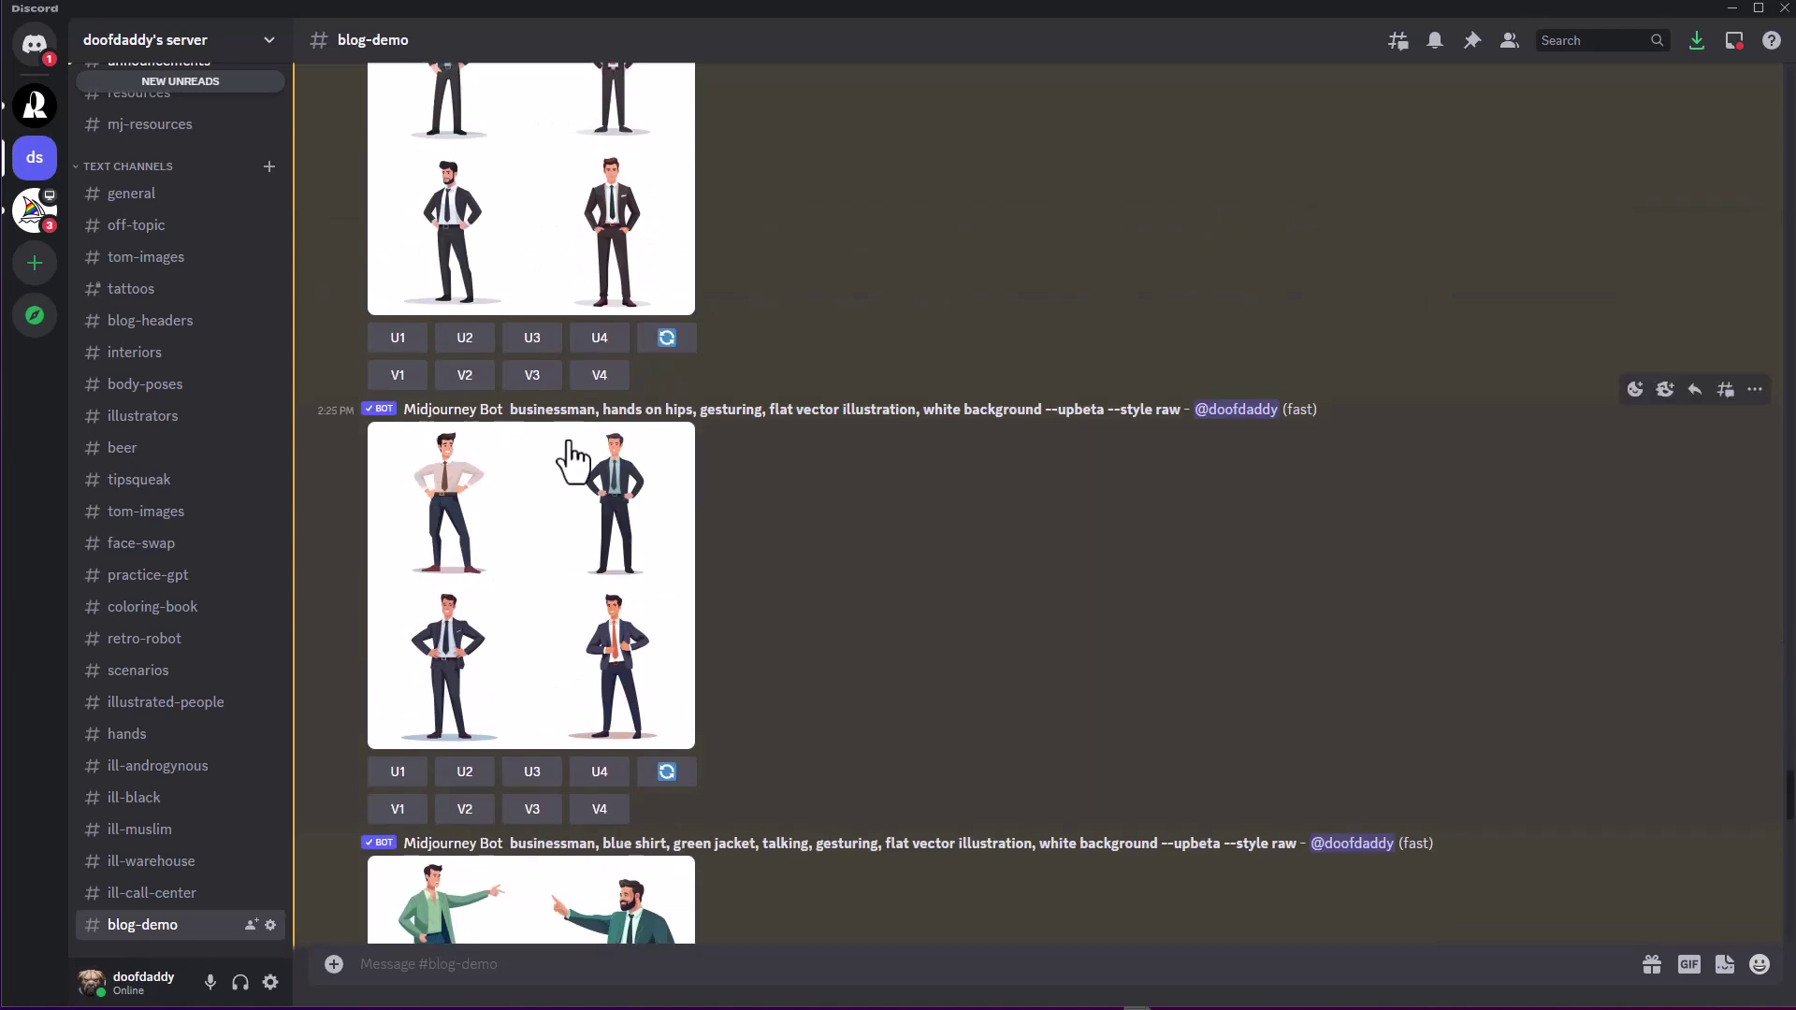
left_click_drag(511, 409, 1037, 417)
key("ctrl+c")
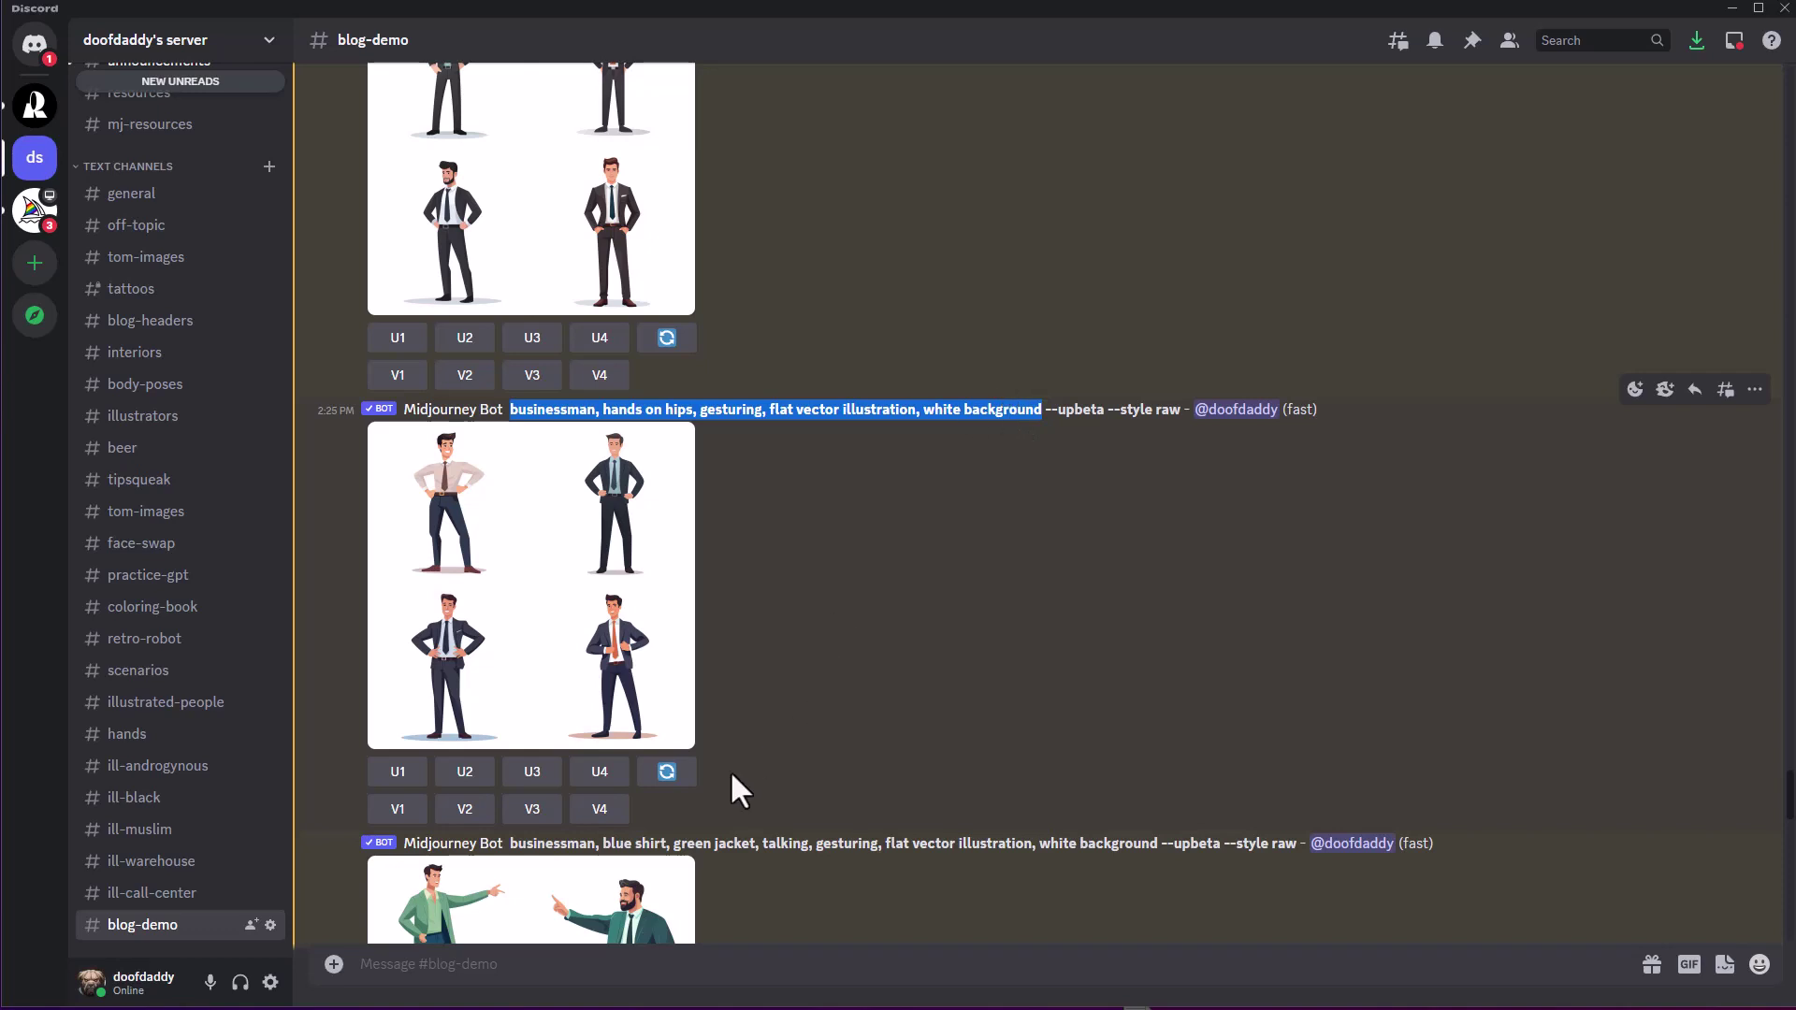
left_click(697, 973)
type("/se")
left_click(502, 549)
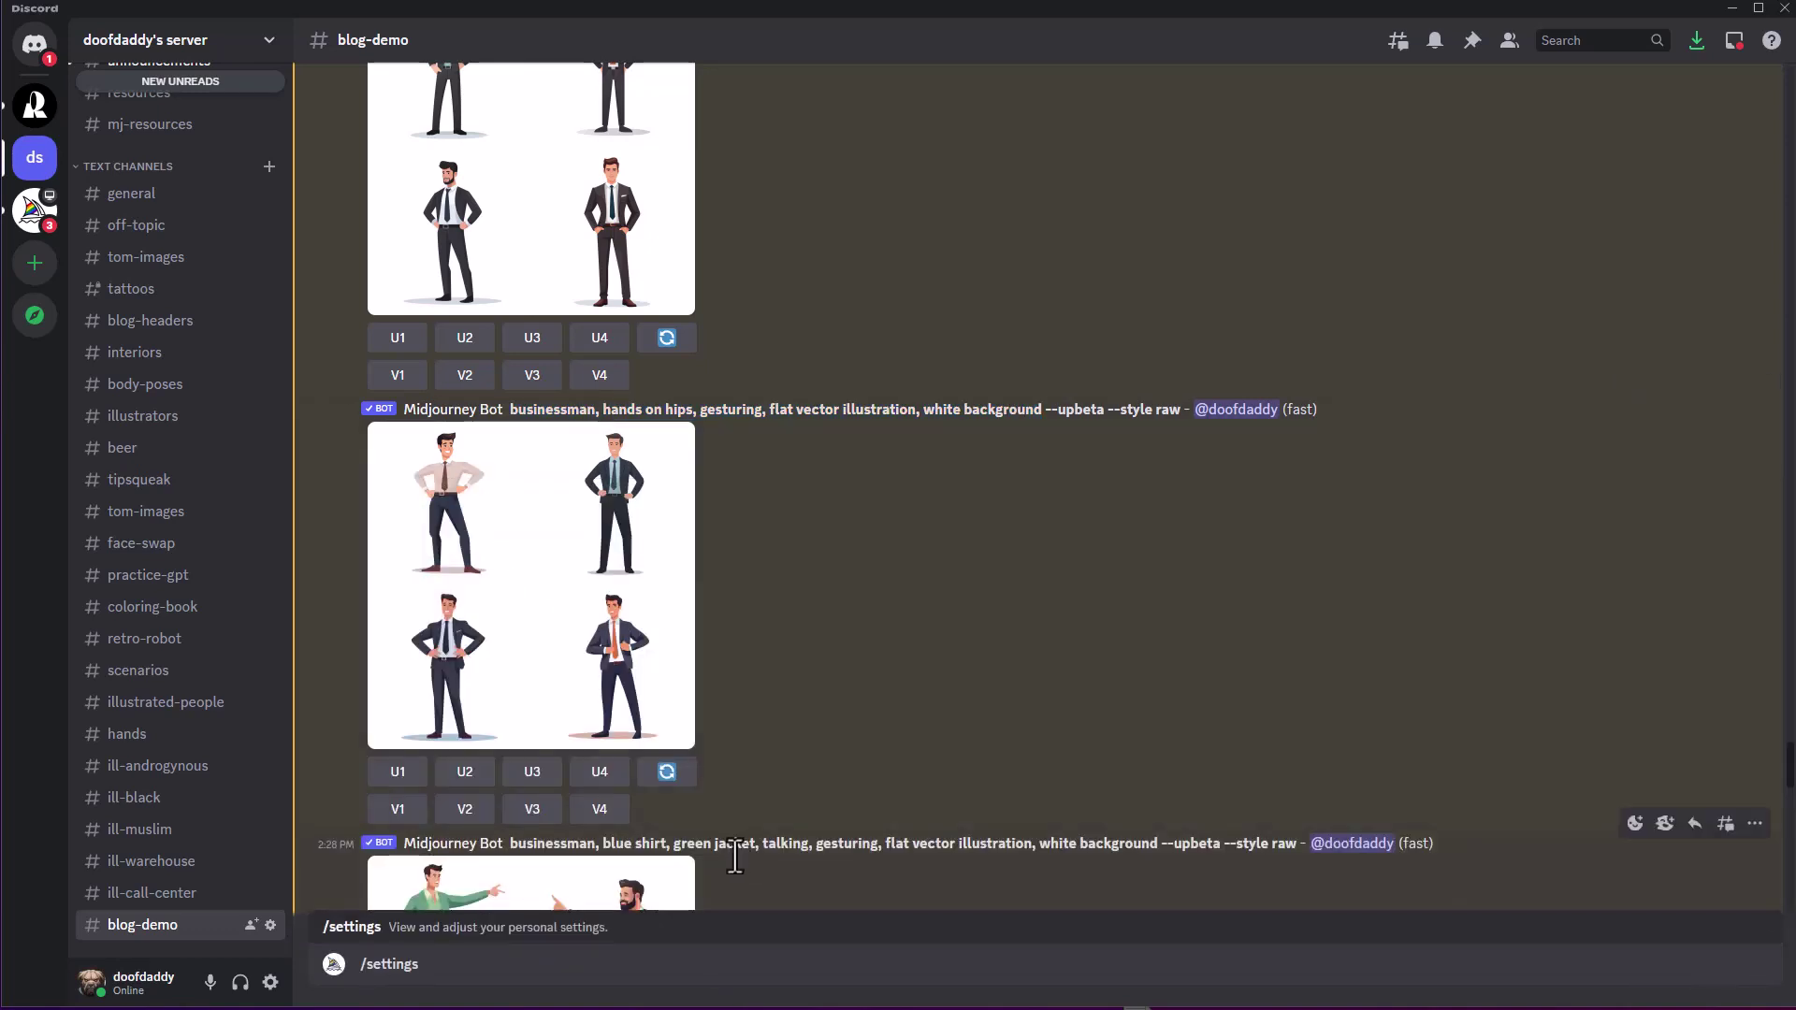
key("Return")
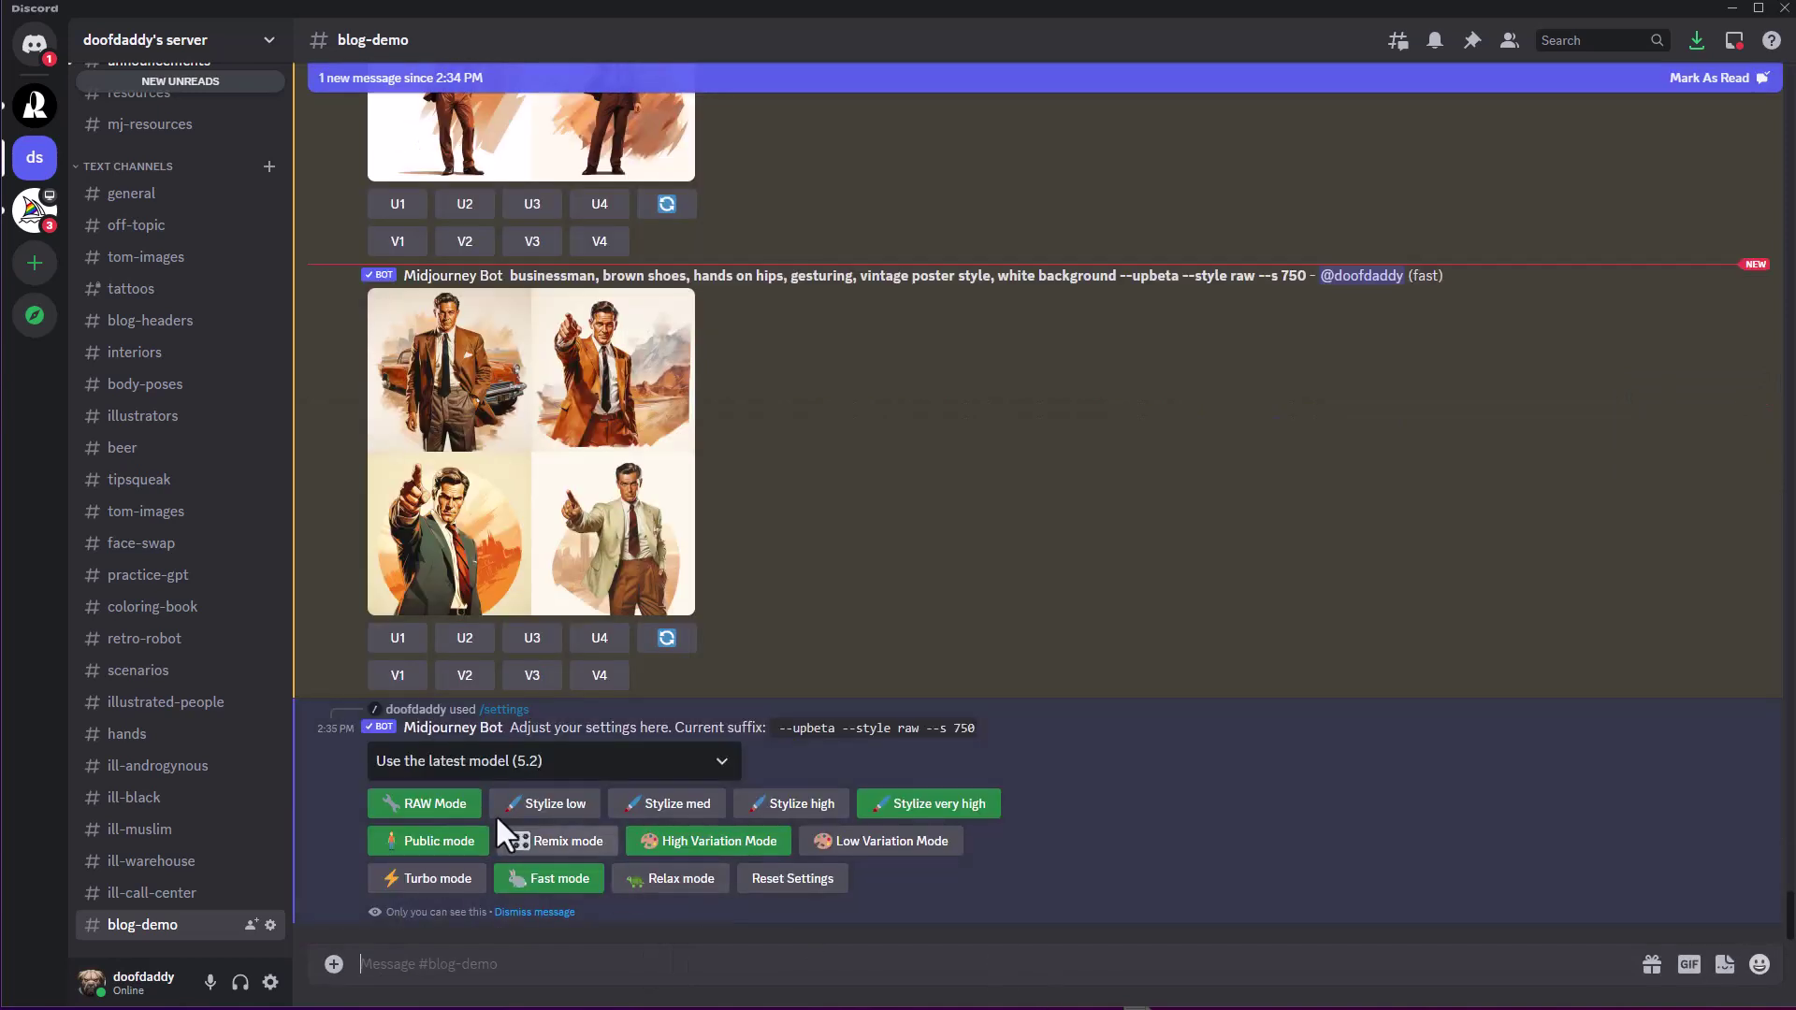
left_click(664, 807)
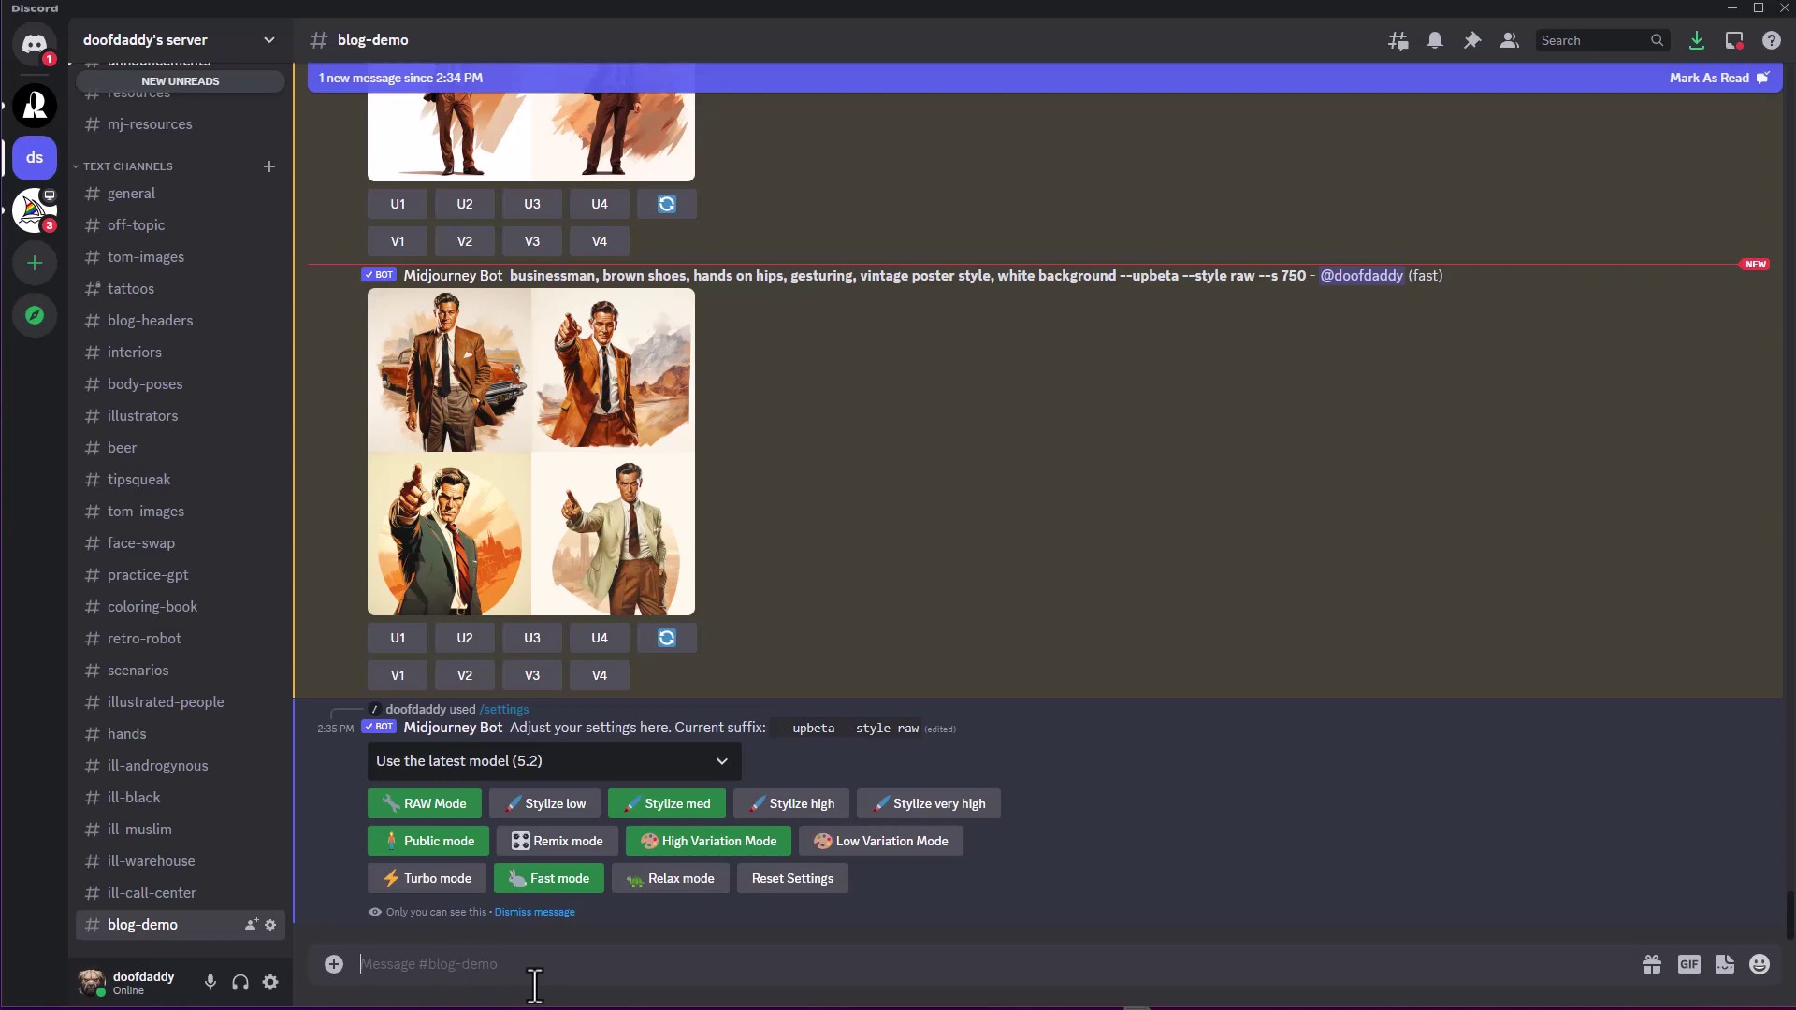
type("/im")
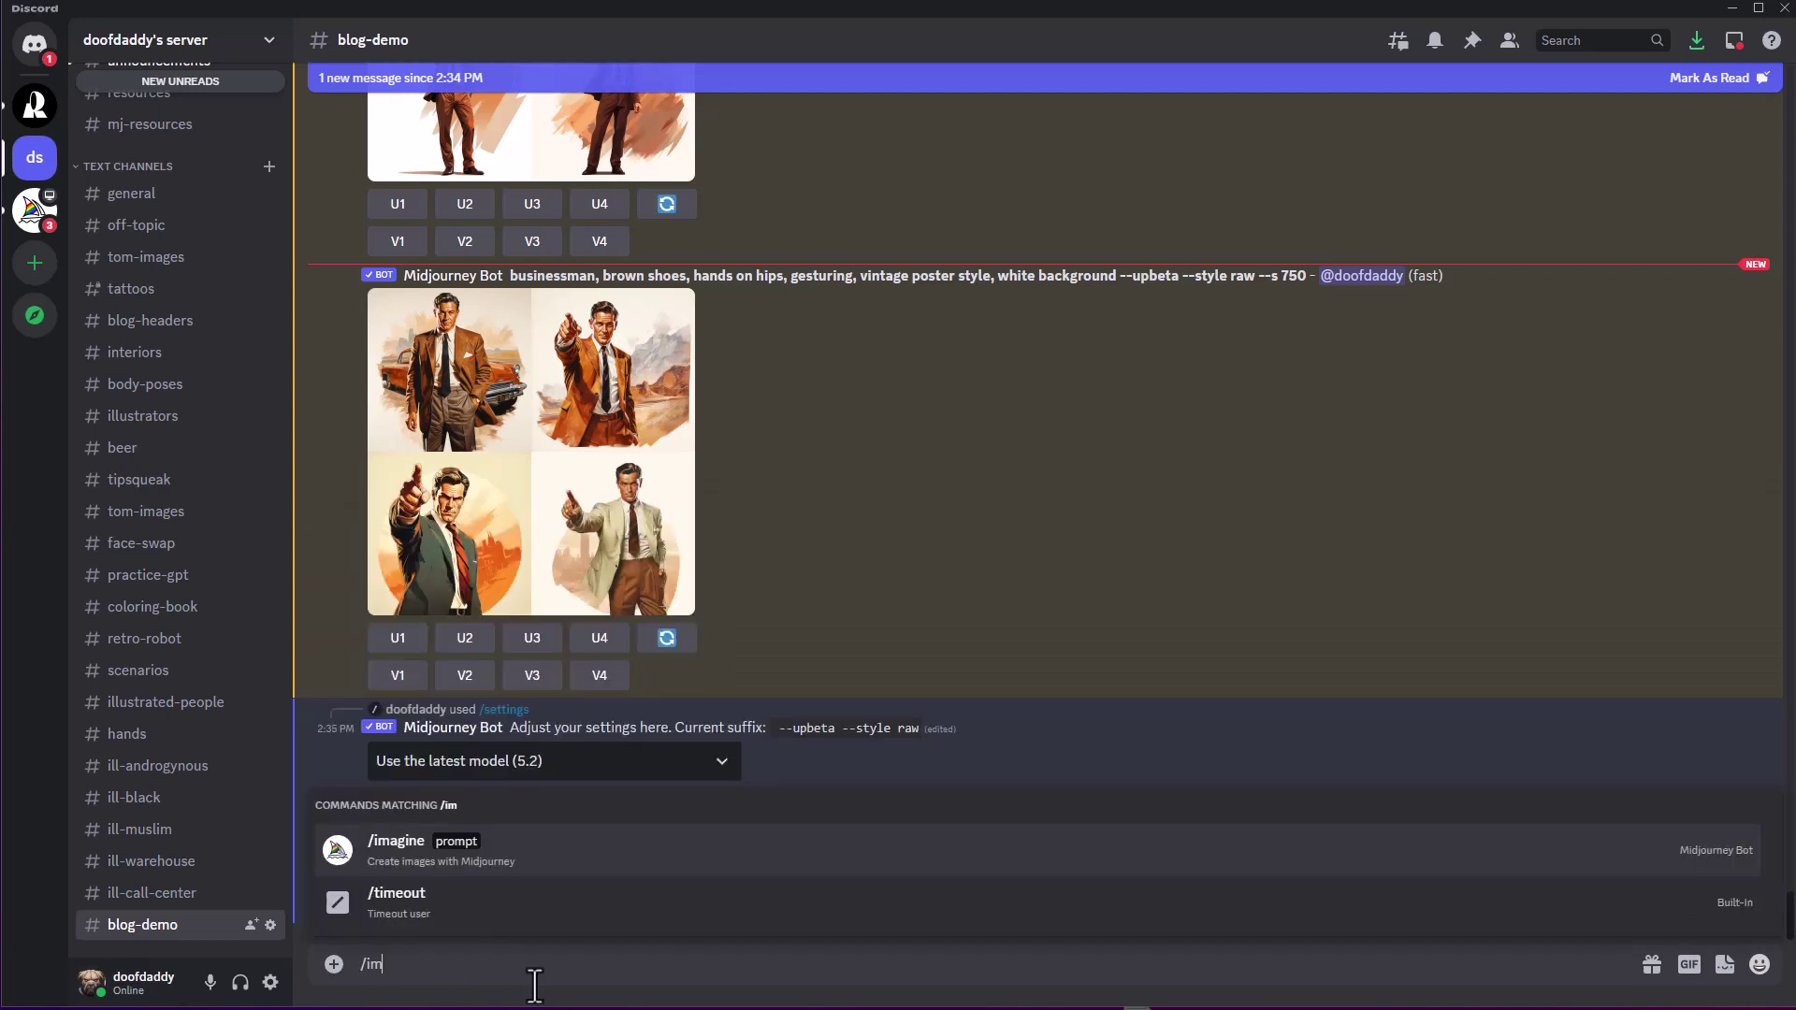
left_click(561, 865)
key("ctrl+v")
key("Return")
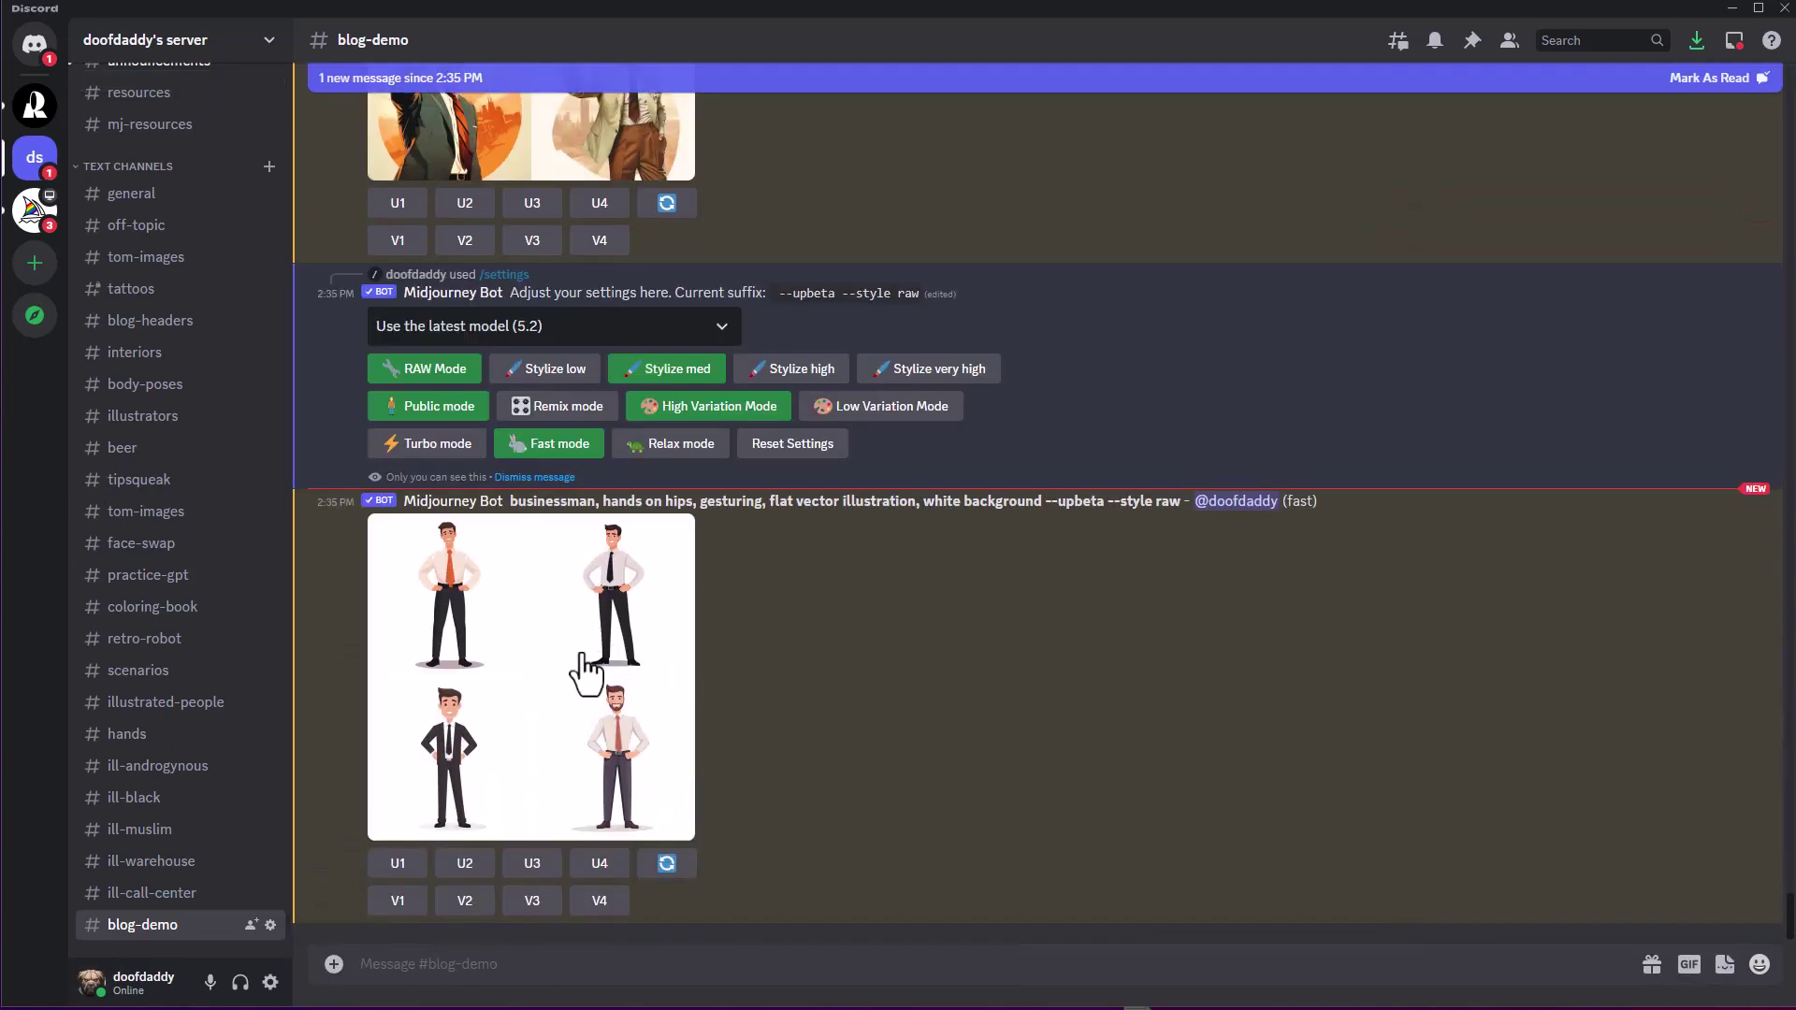
left_click(577, 647)
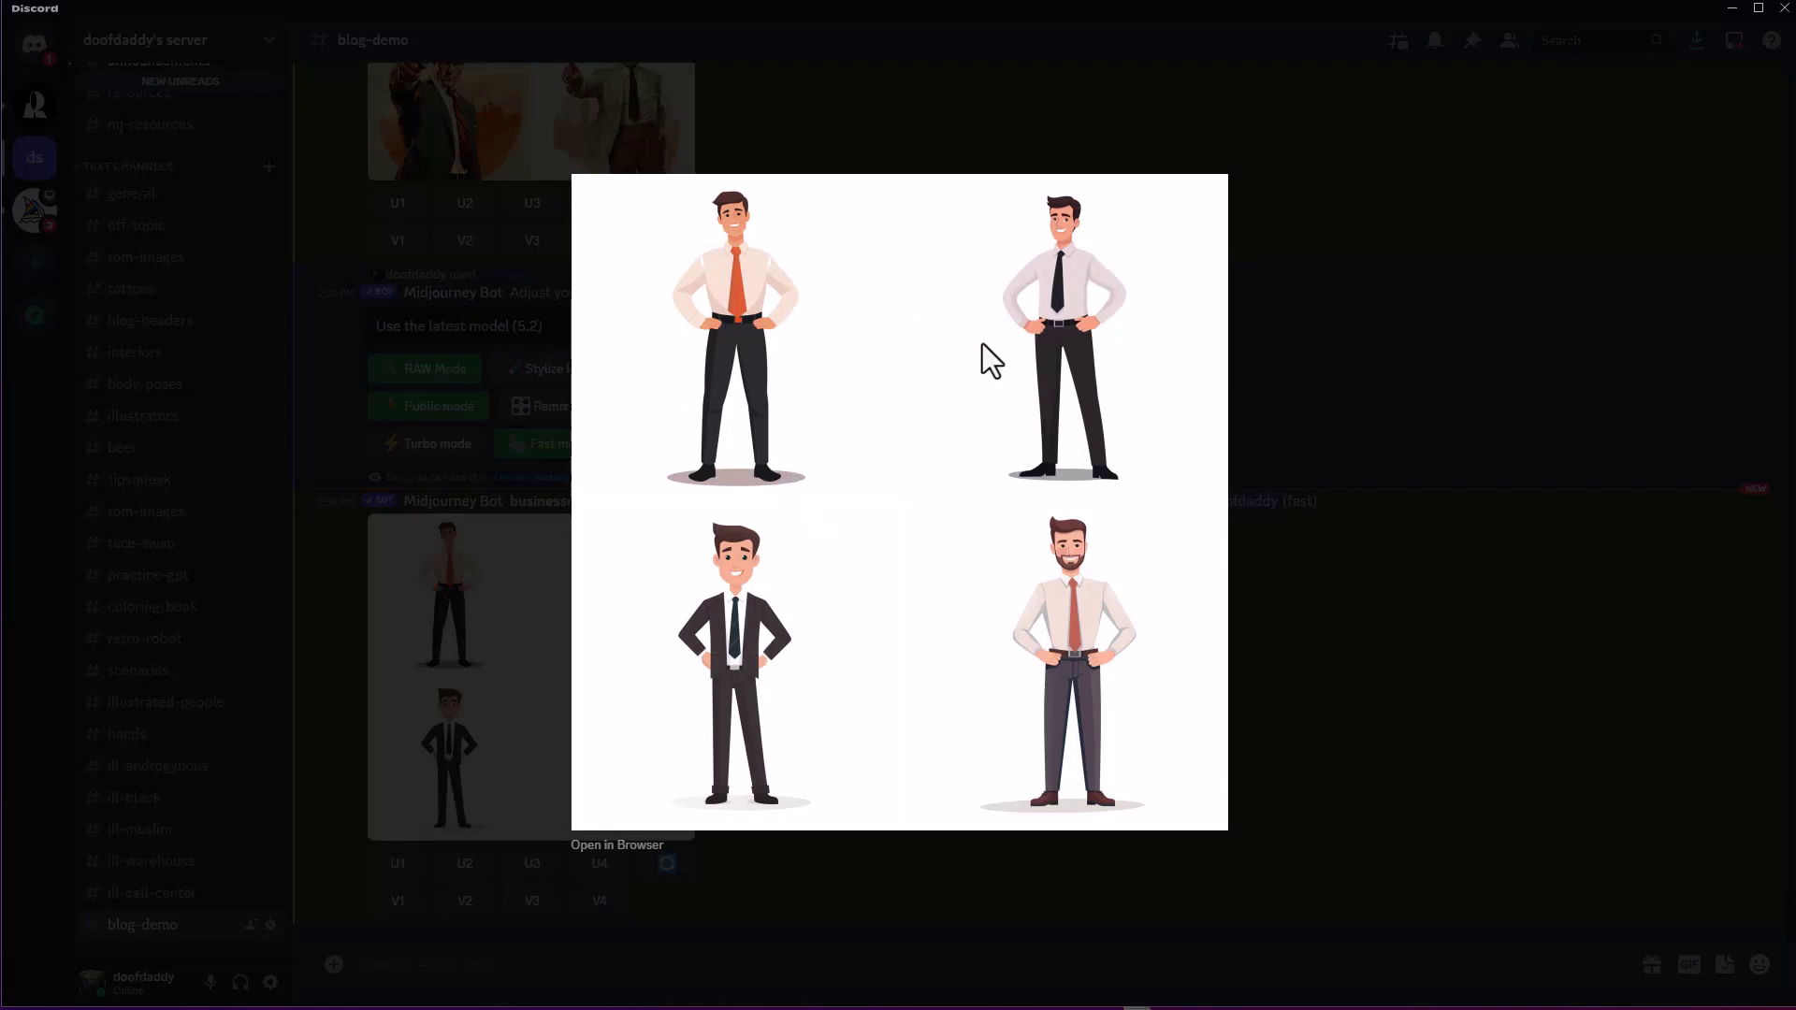
left_click(1485, 649)
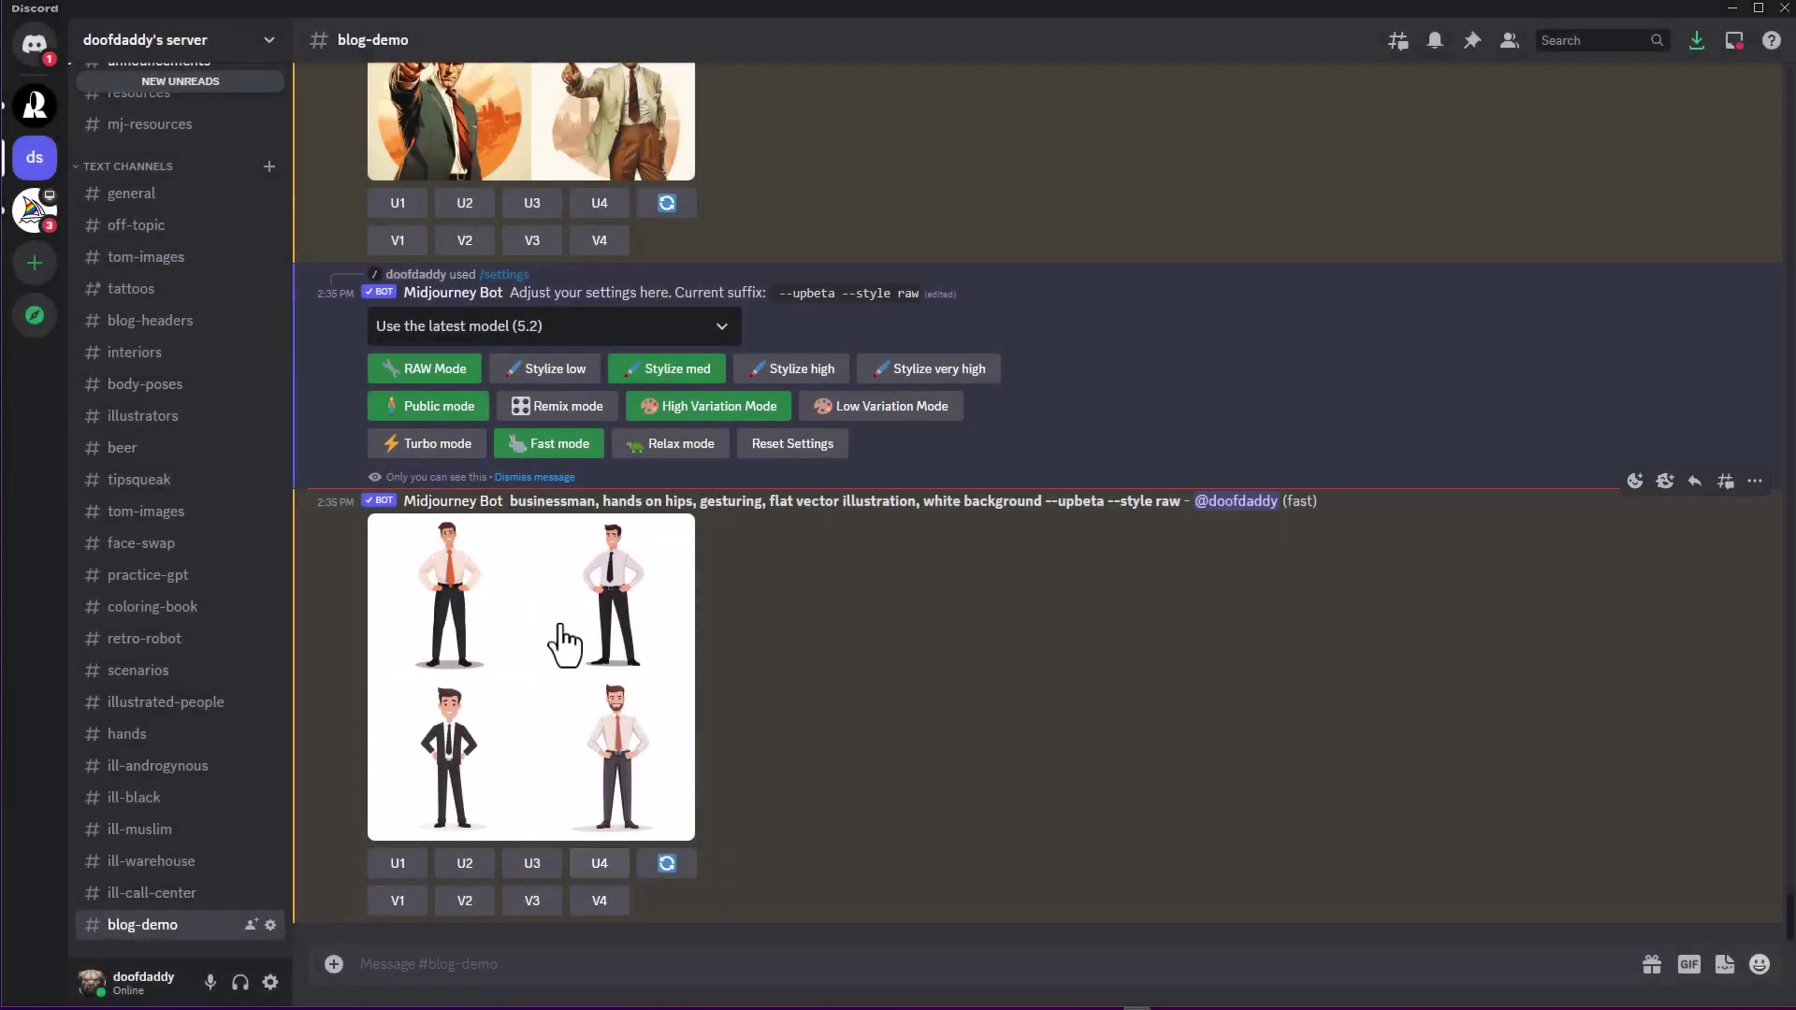
left_click_drag(510, 502, 1039, 513)
key("ctrl+c")
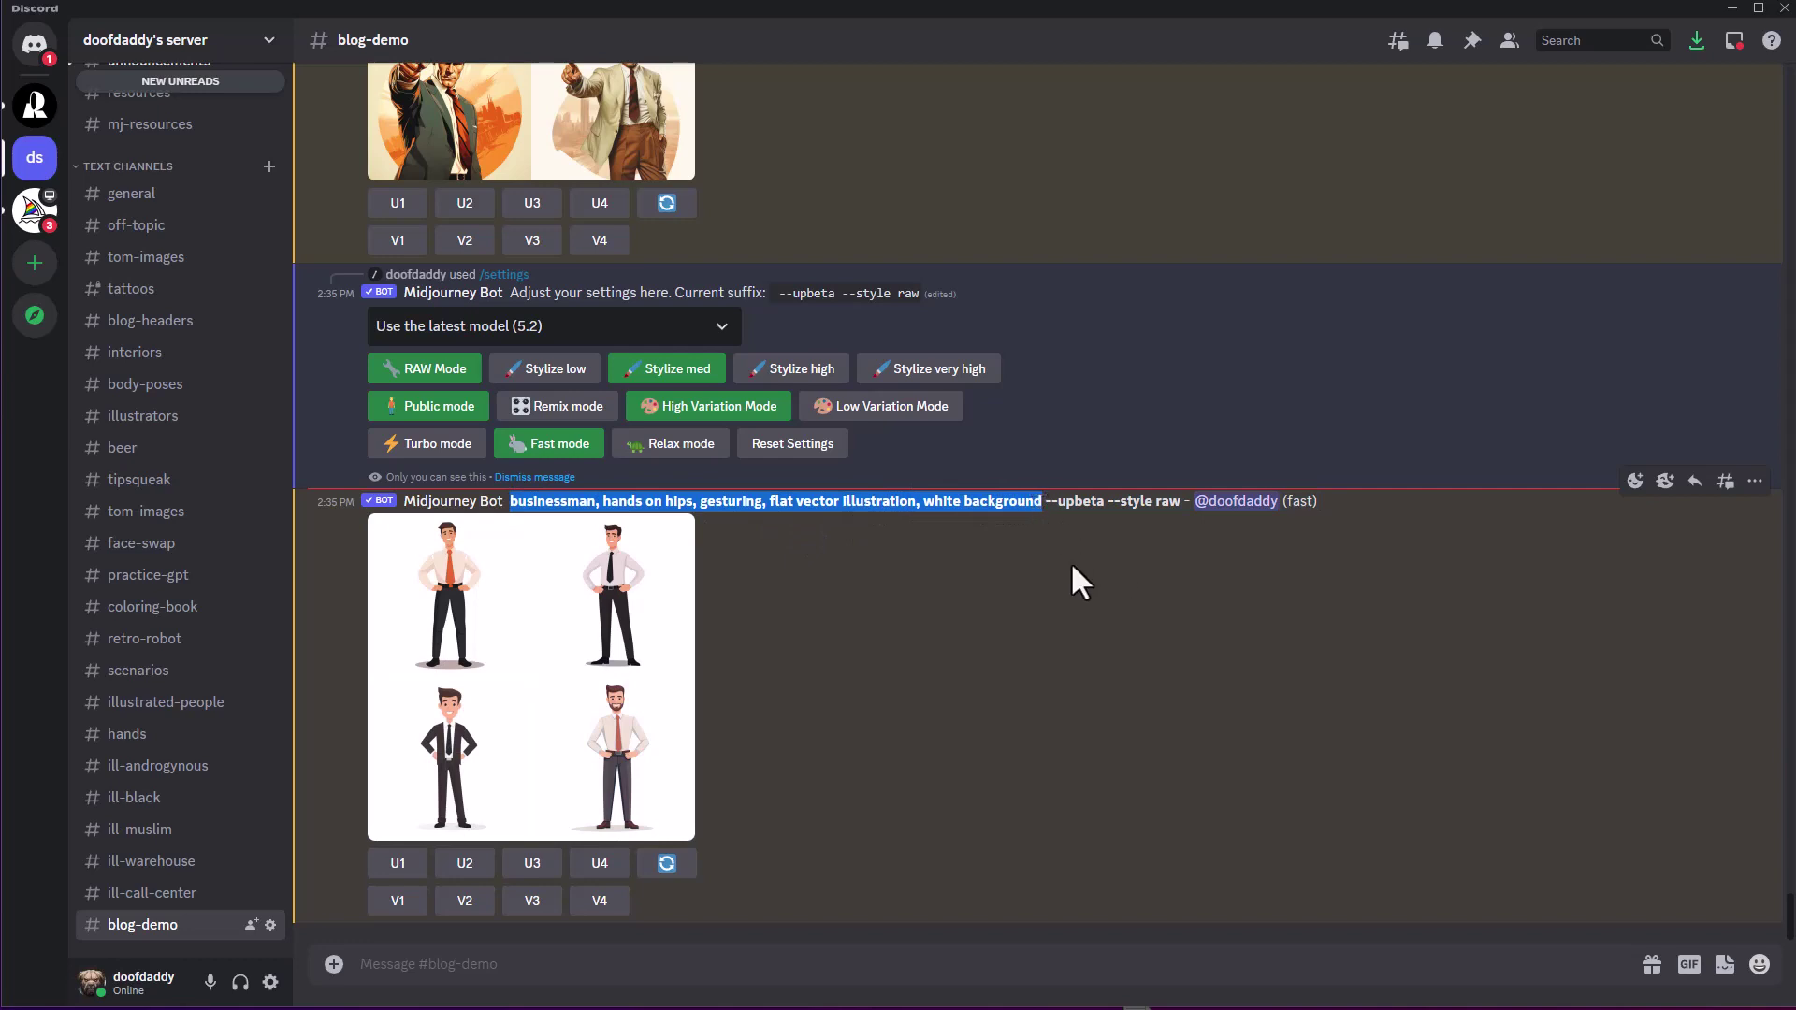
Submit /imagine 'black woman office manager, hands on hips, gesturing, flat vector illustration, white background'
left_click(796, 964)
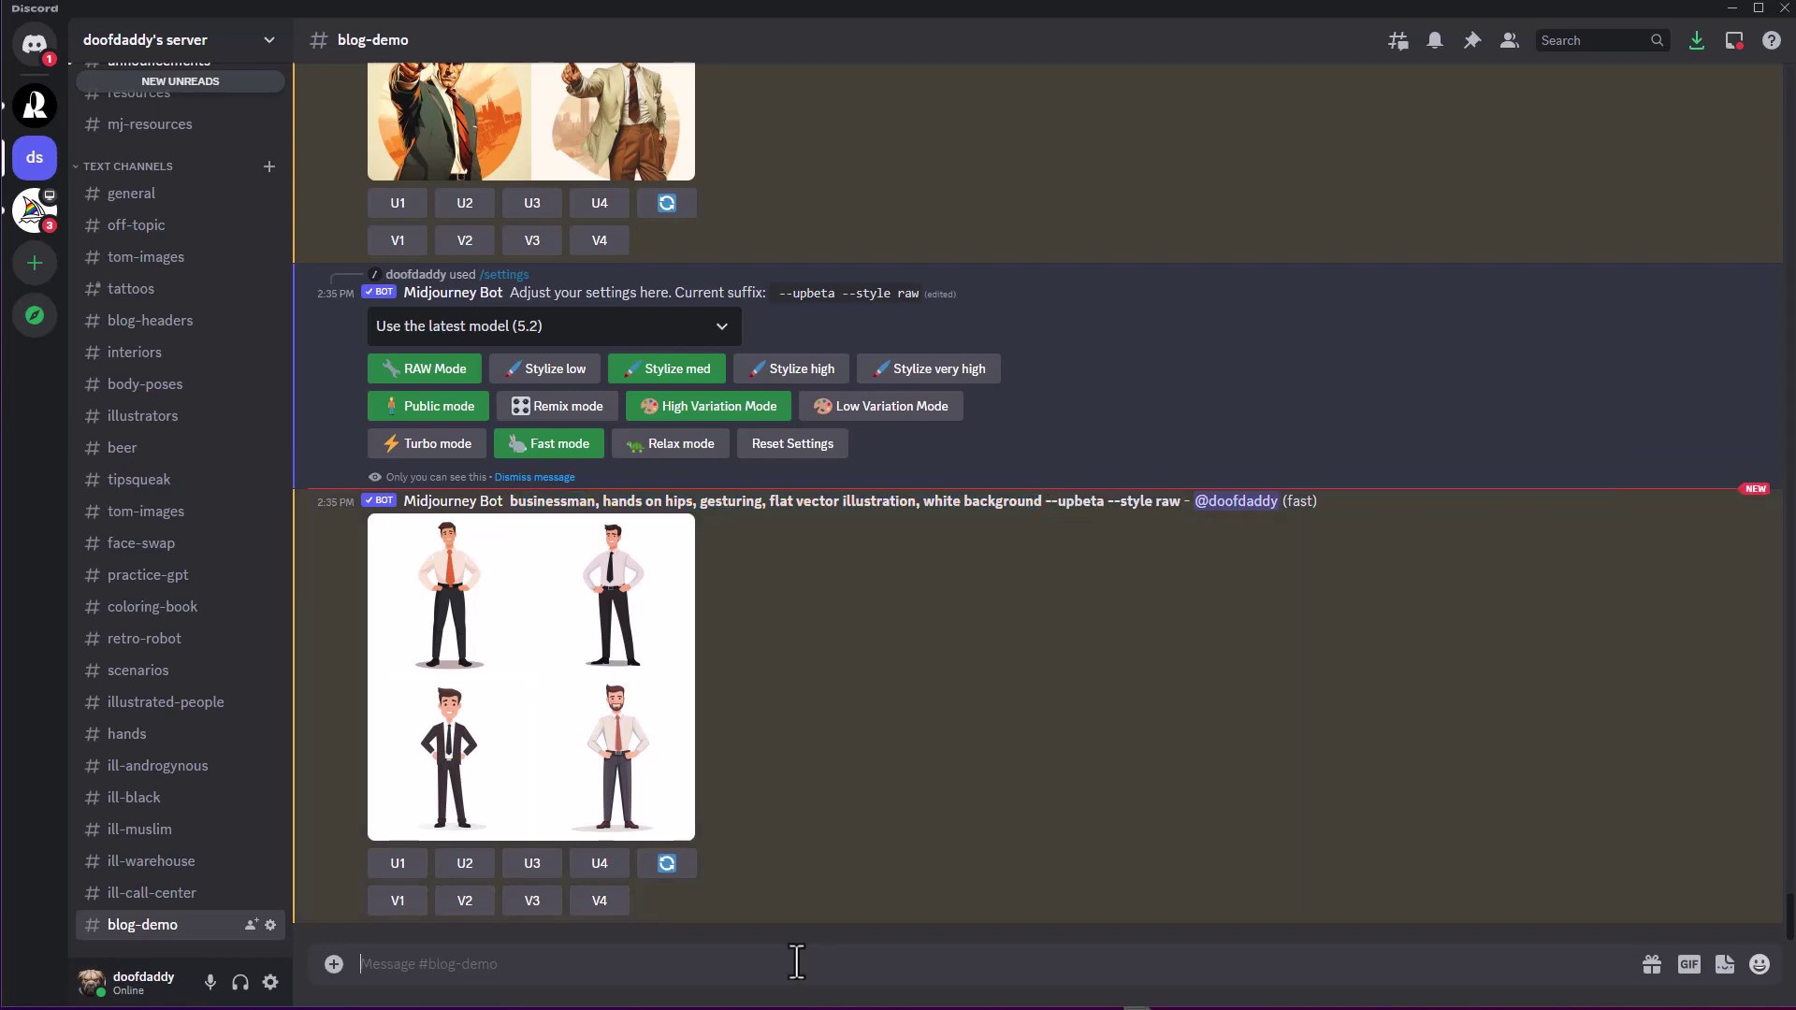
type("/")
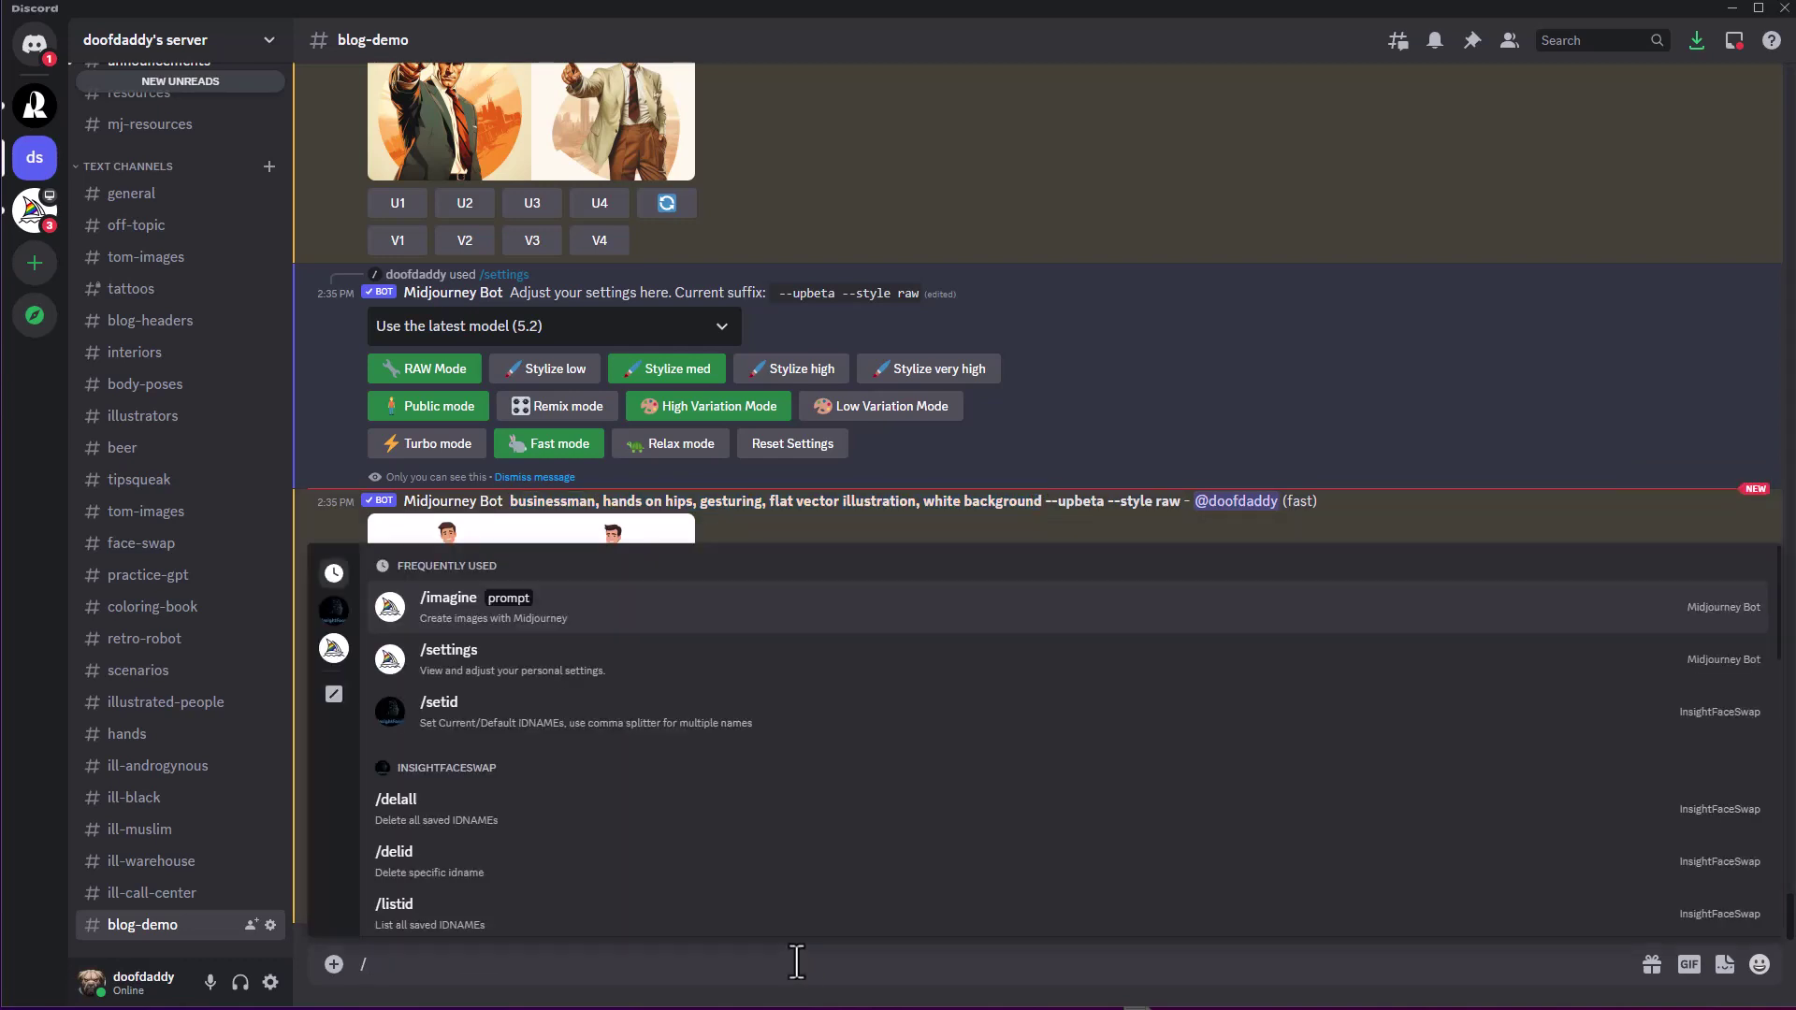
left_click(614, 613)
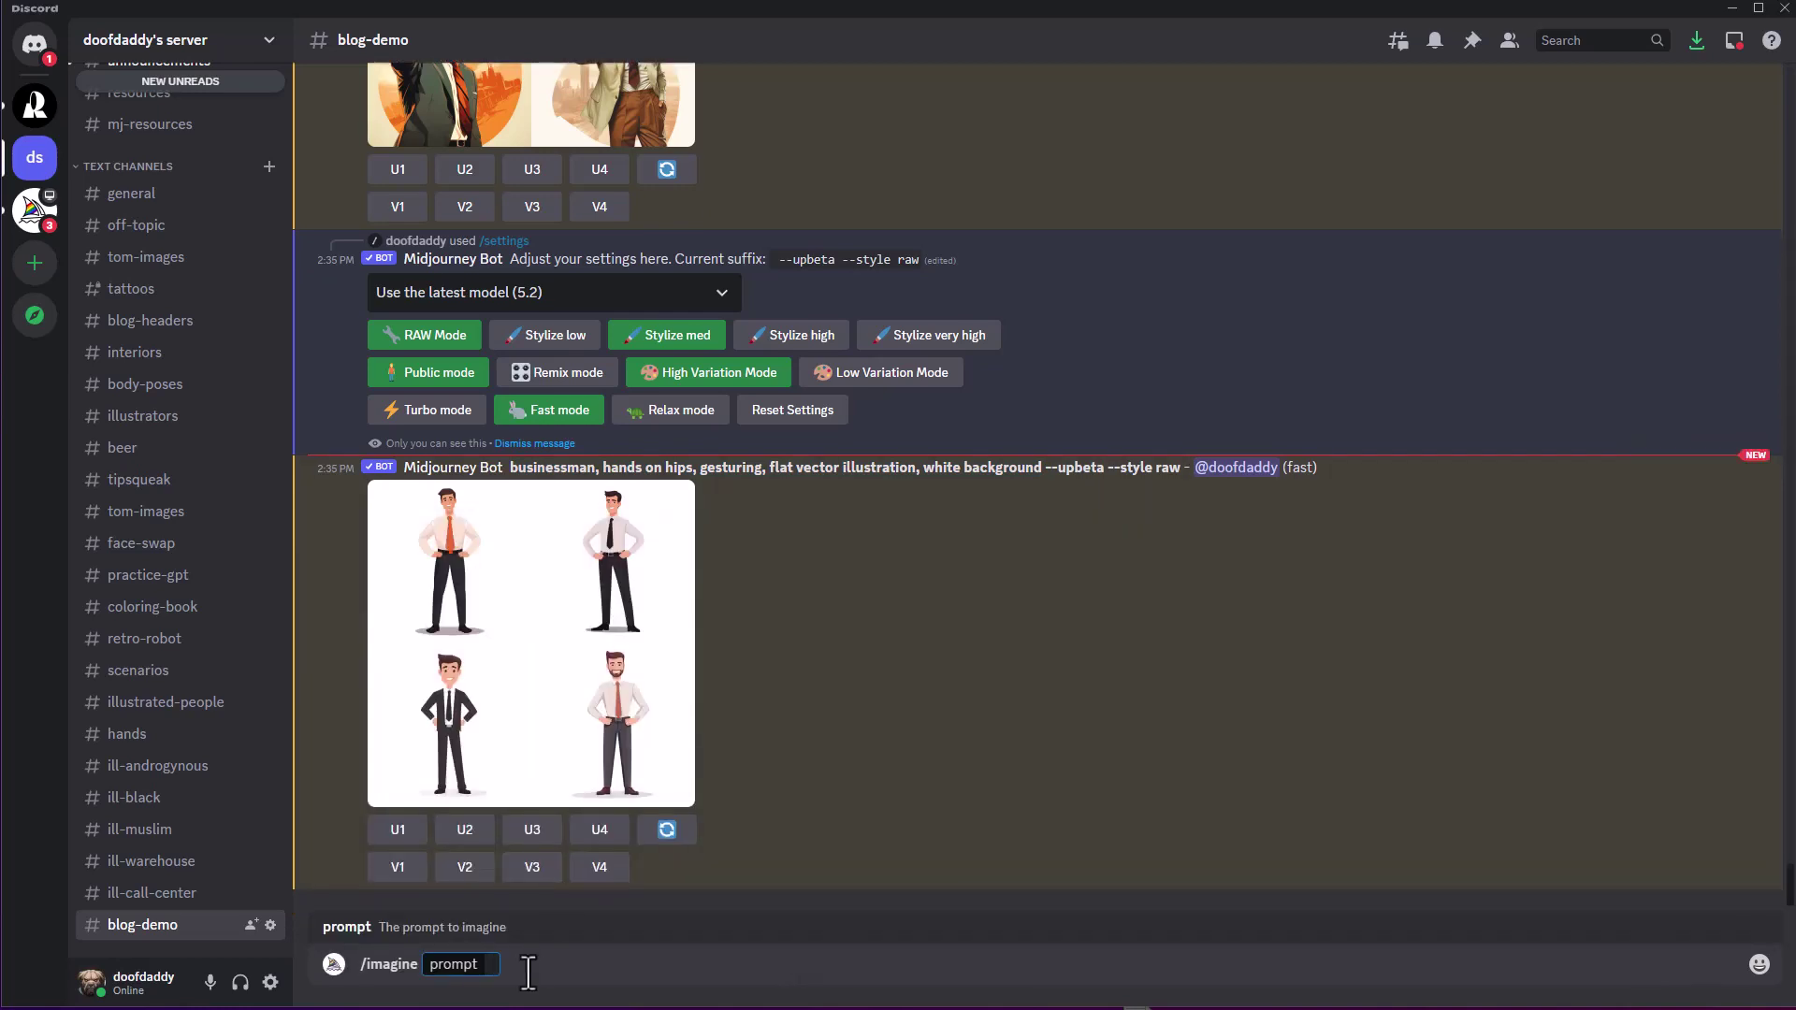
key("ctrl+v")
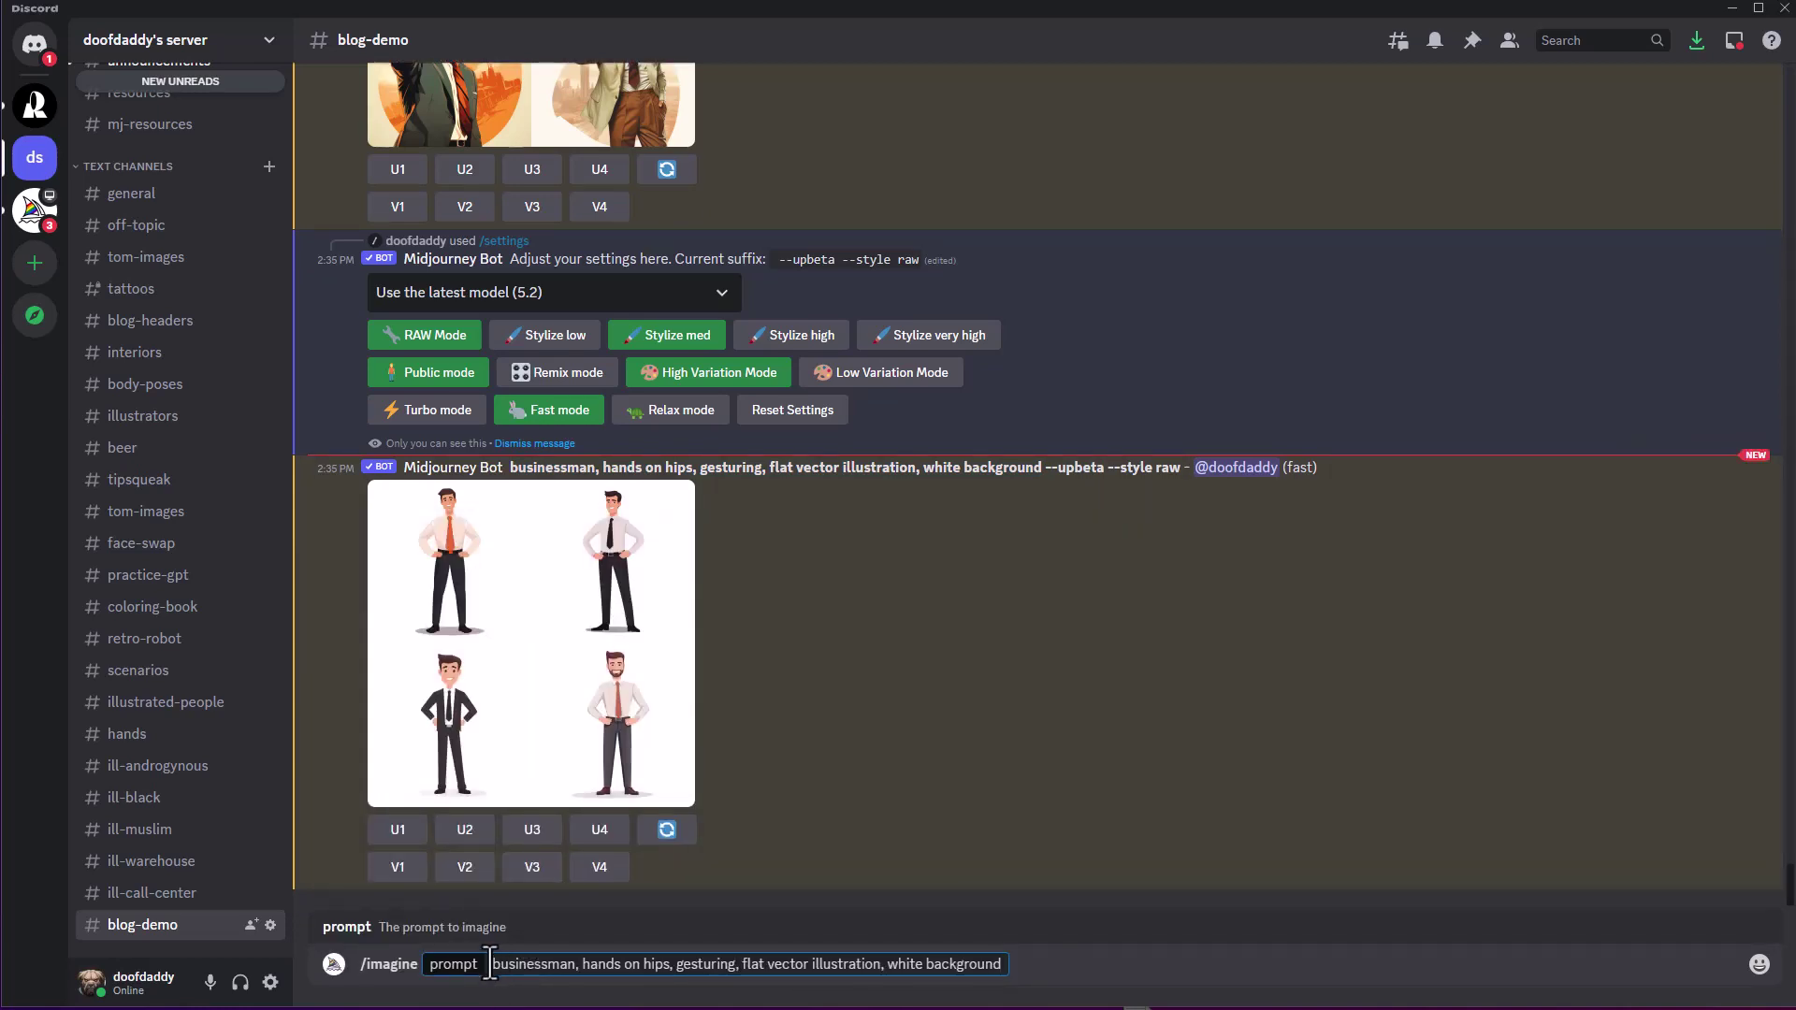
left_click_drag(492, 963, 575, 964)
type("black o")
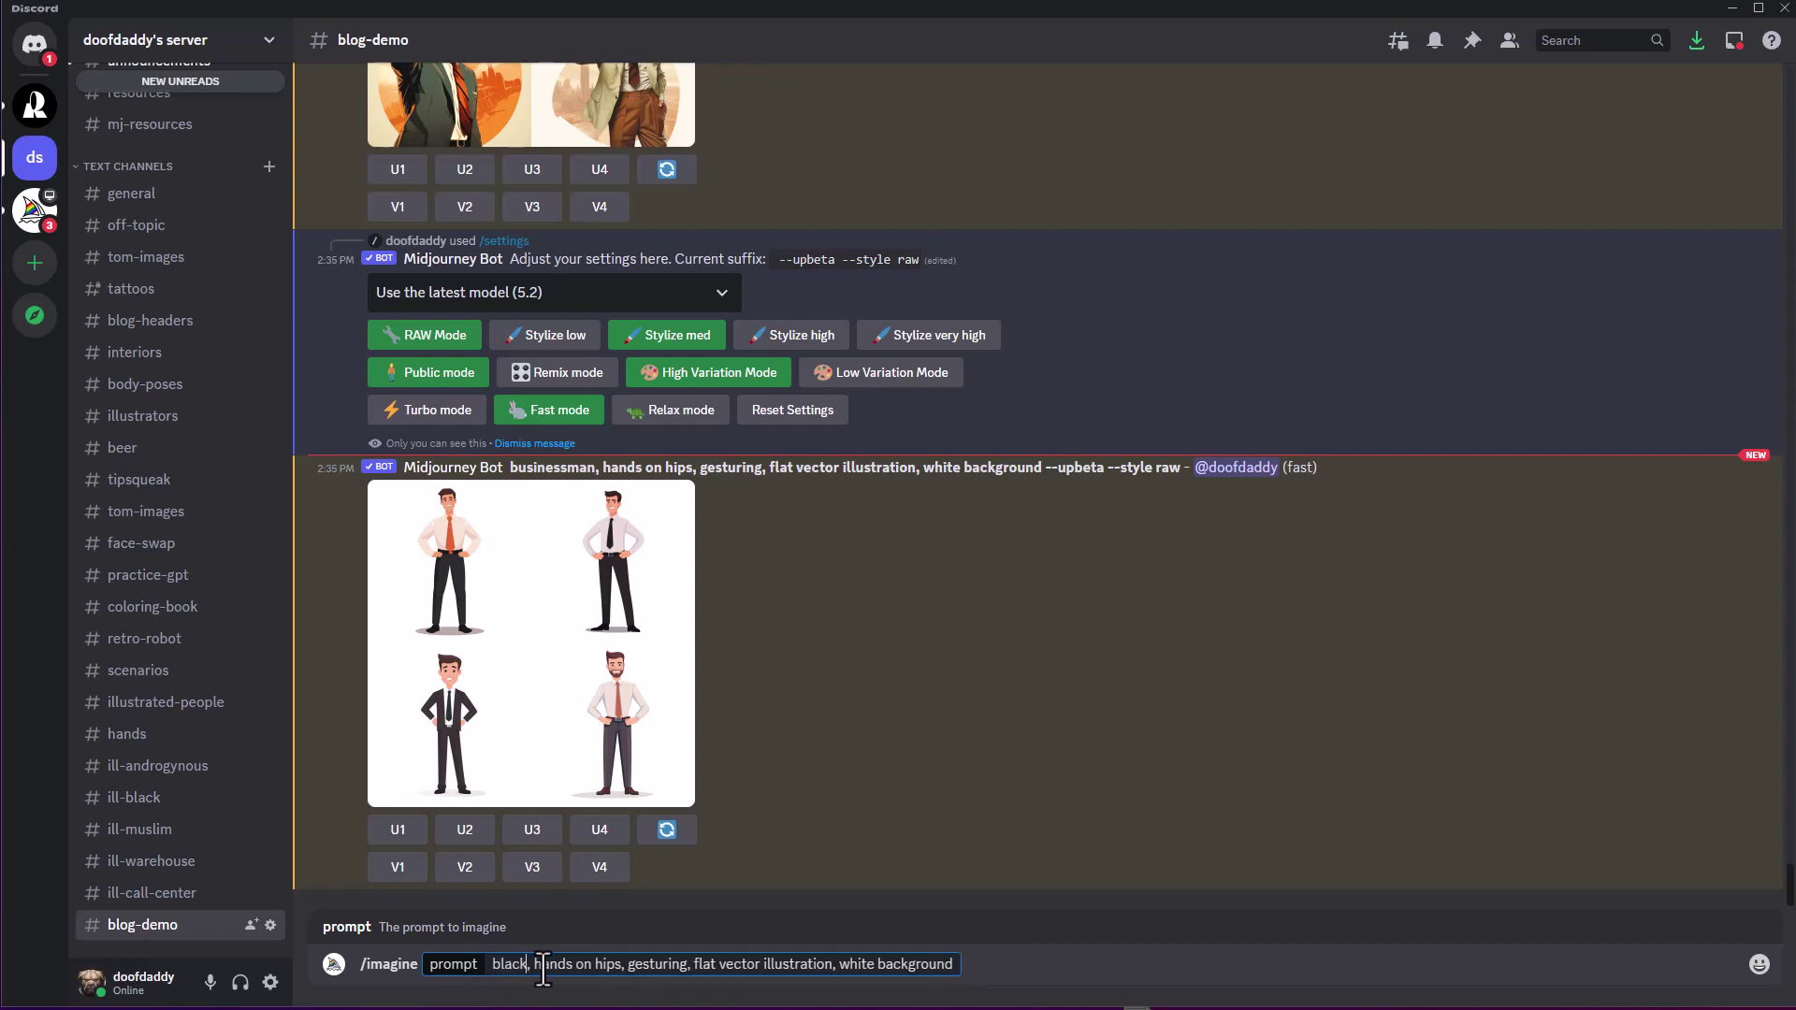
type("ffice mana")
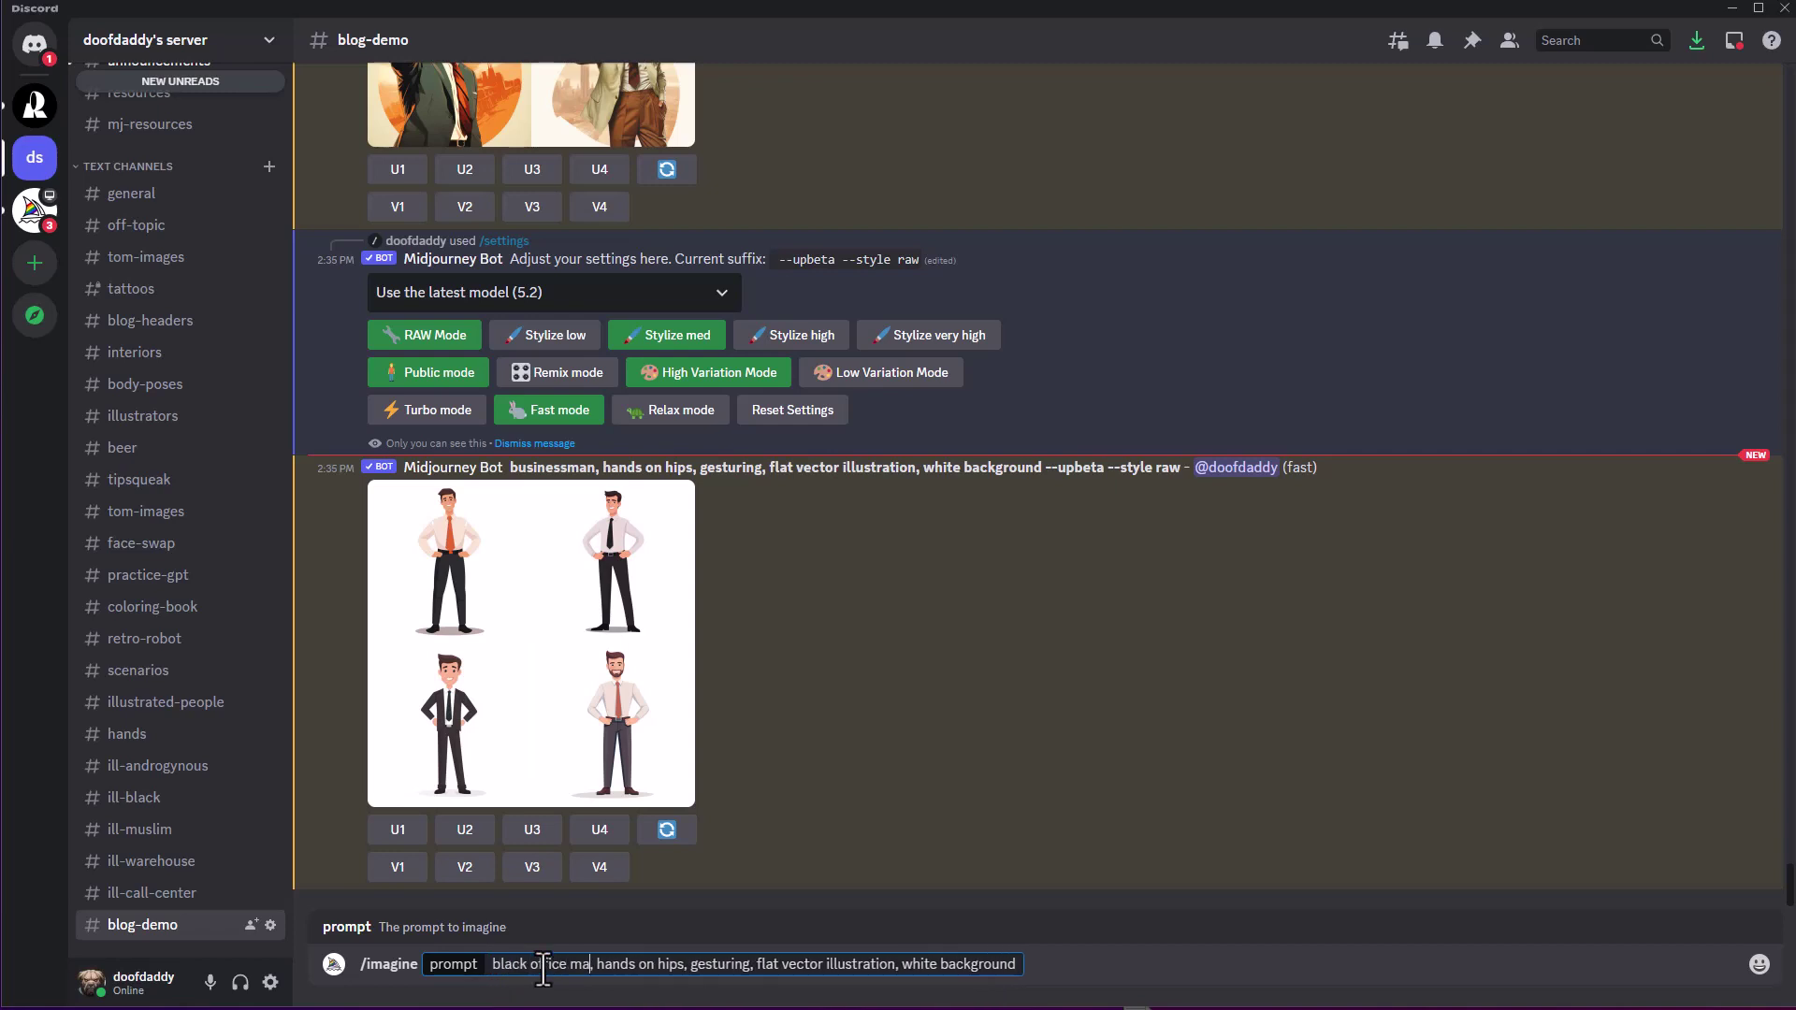
type("ger")
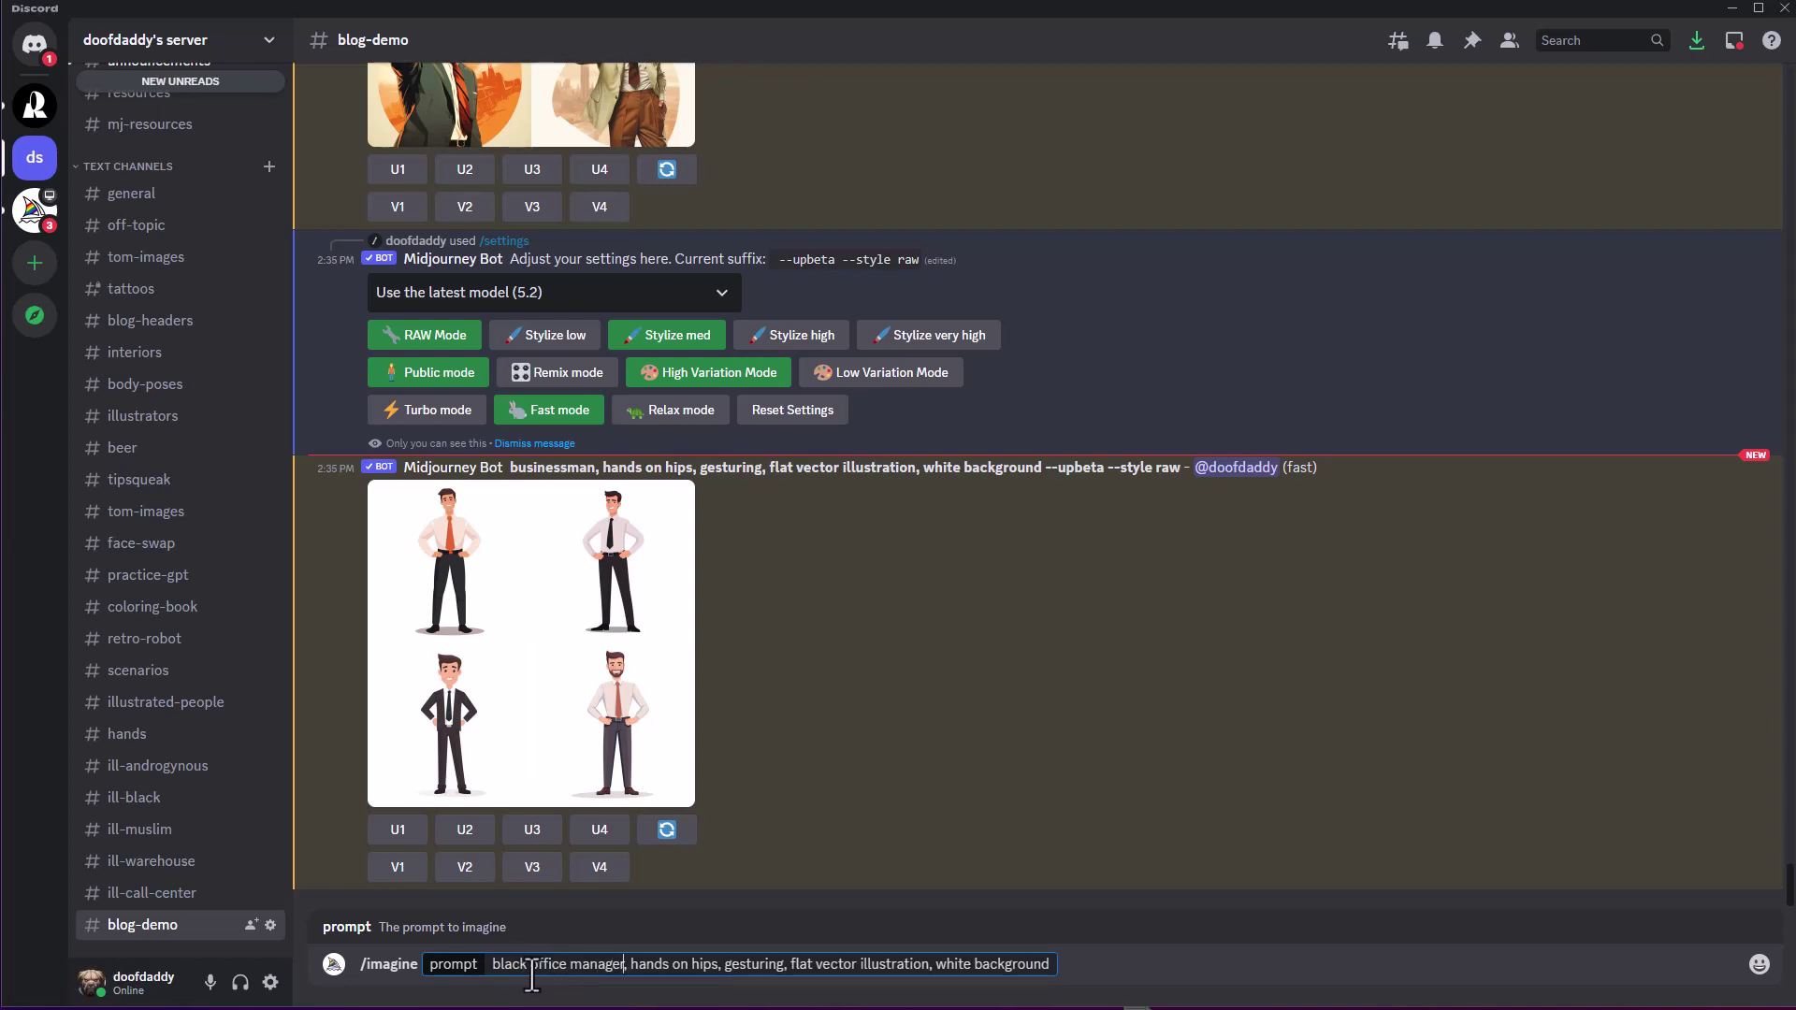
left_click(526, 964)
type("woman")
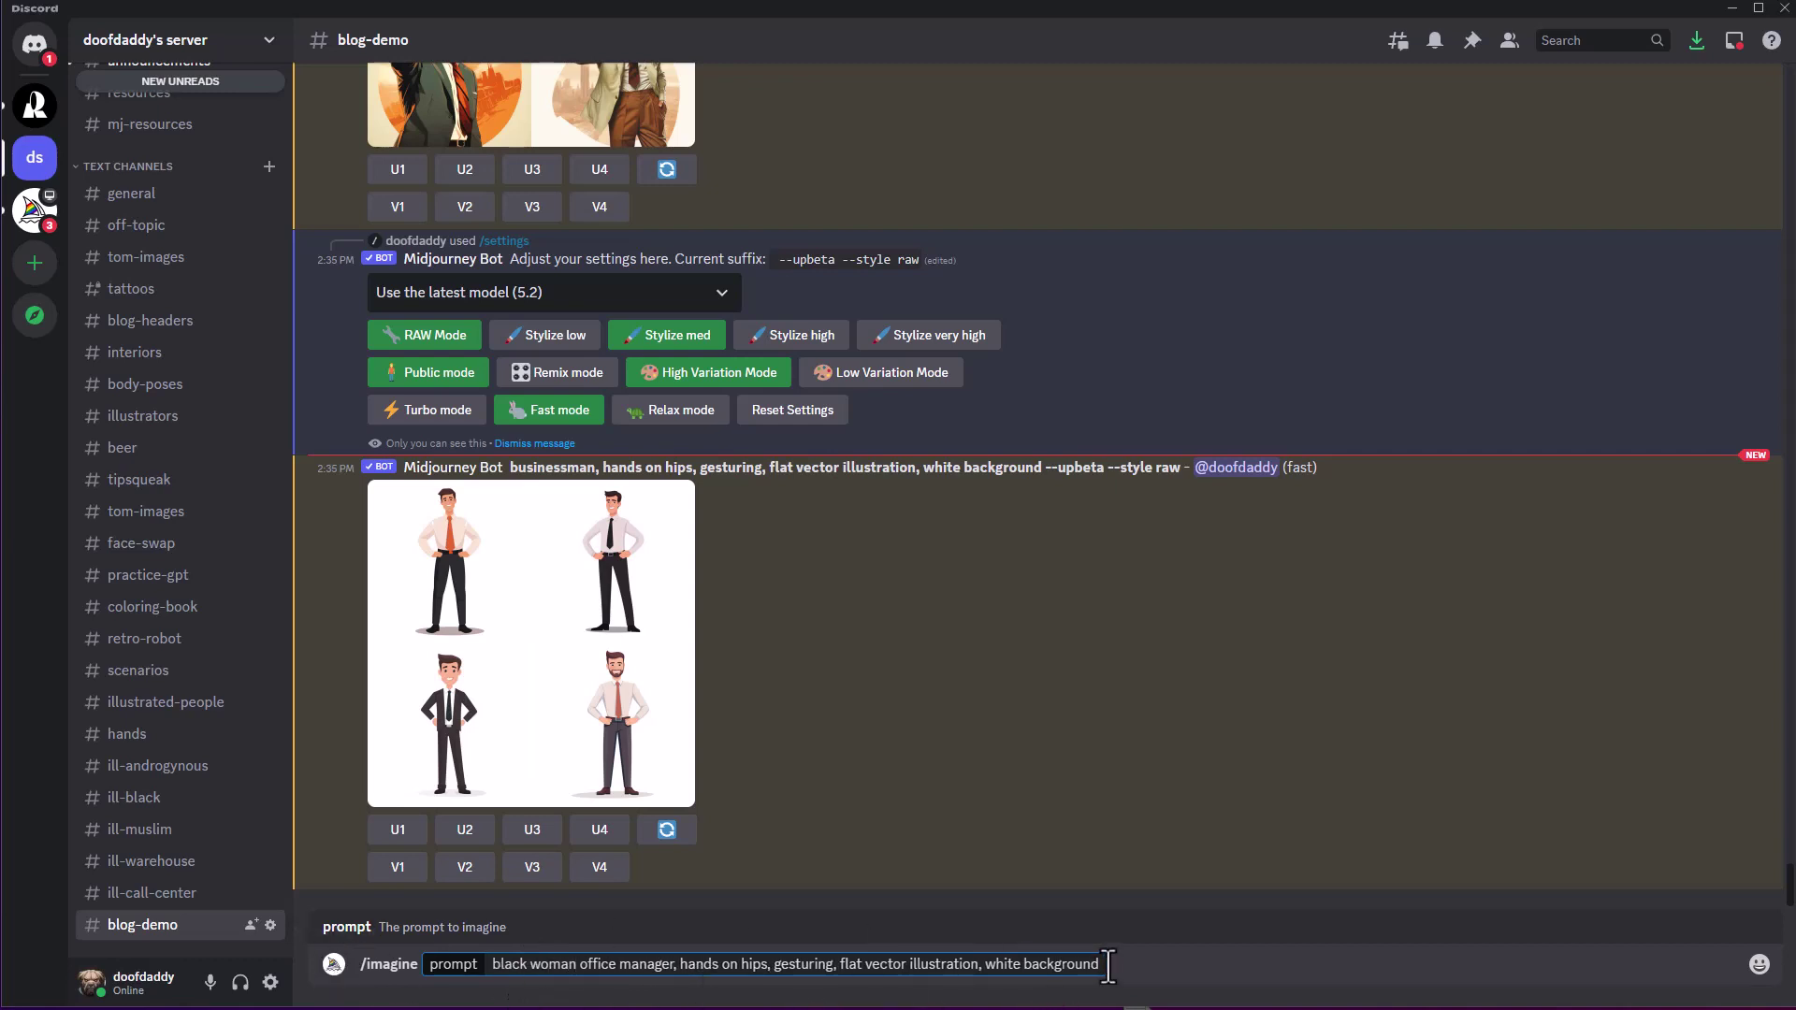
key("Return")
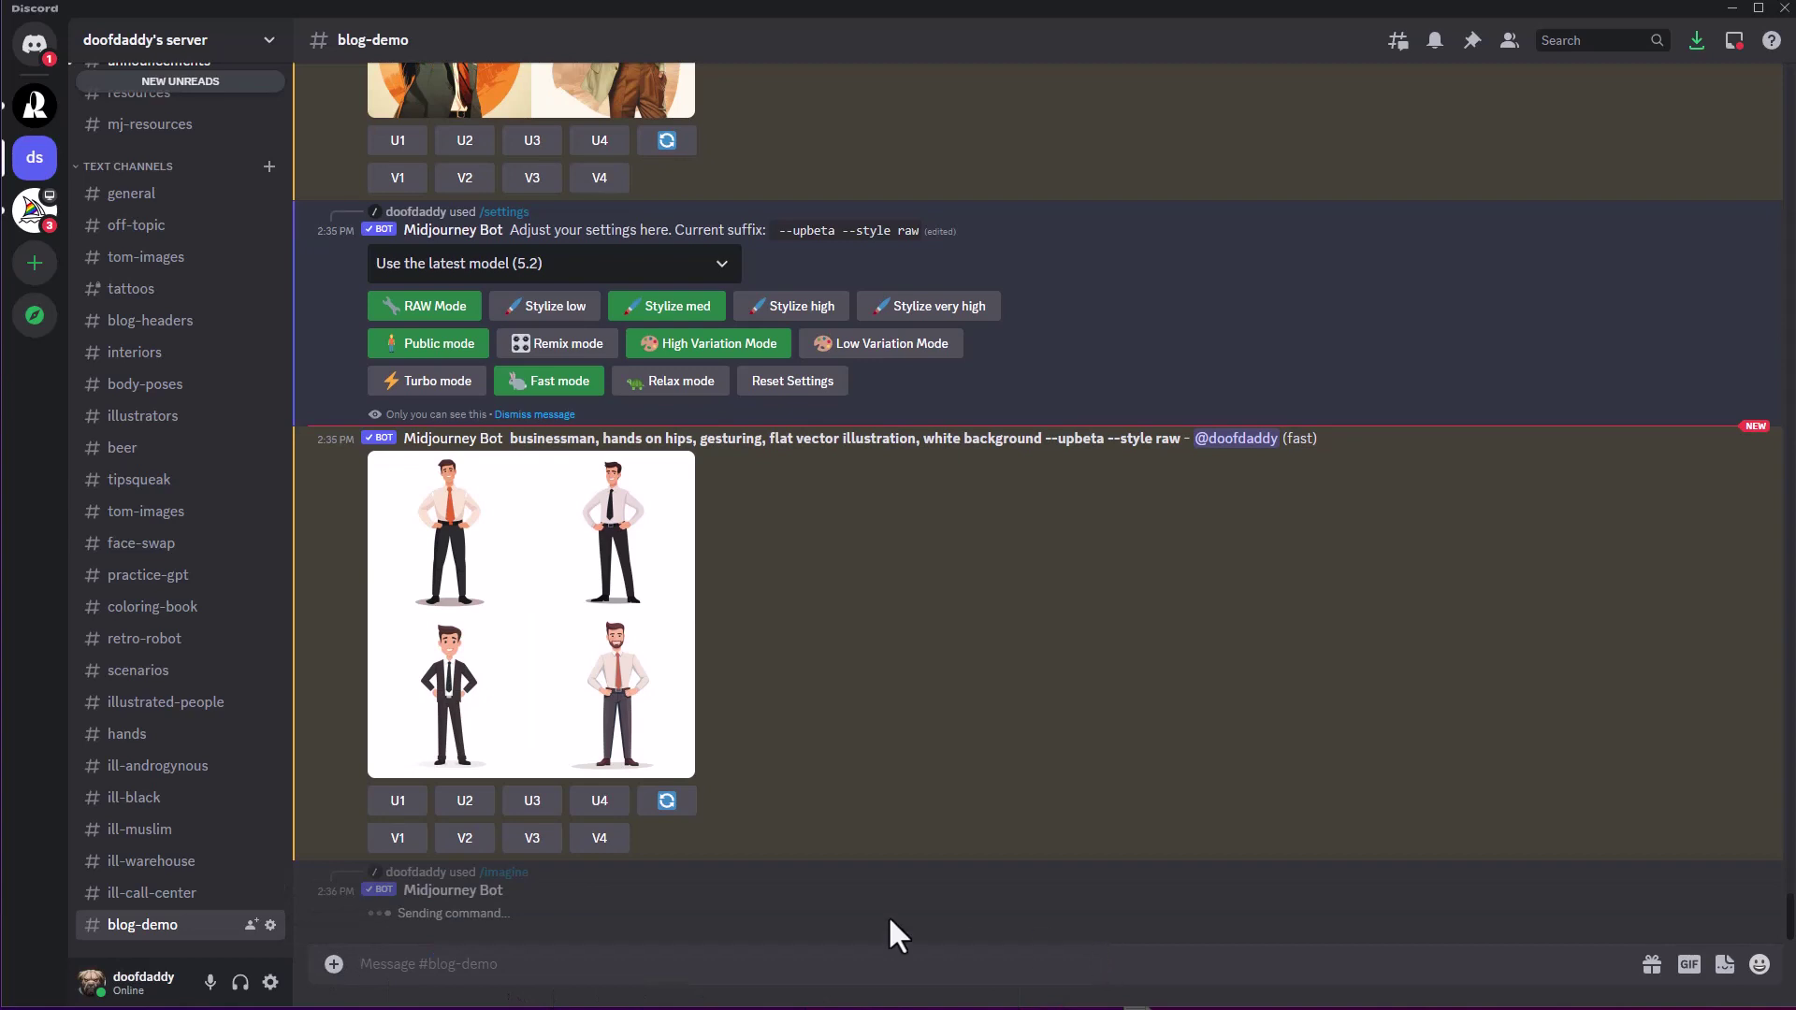
type("/im")
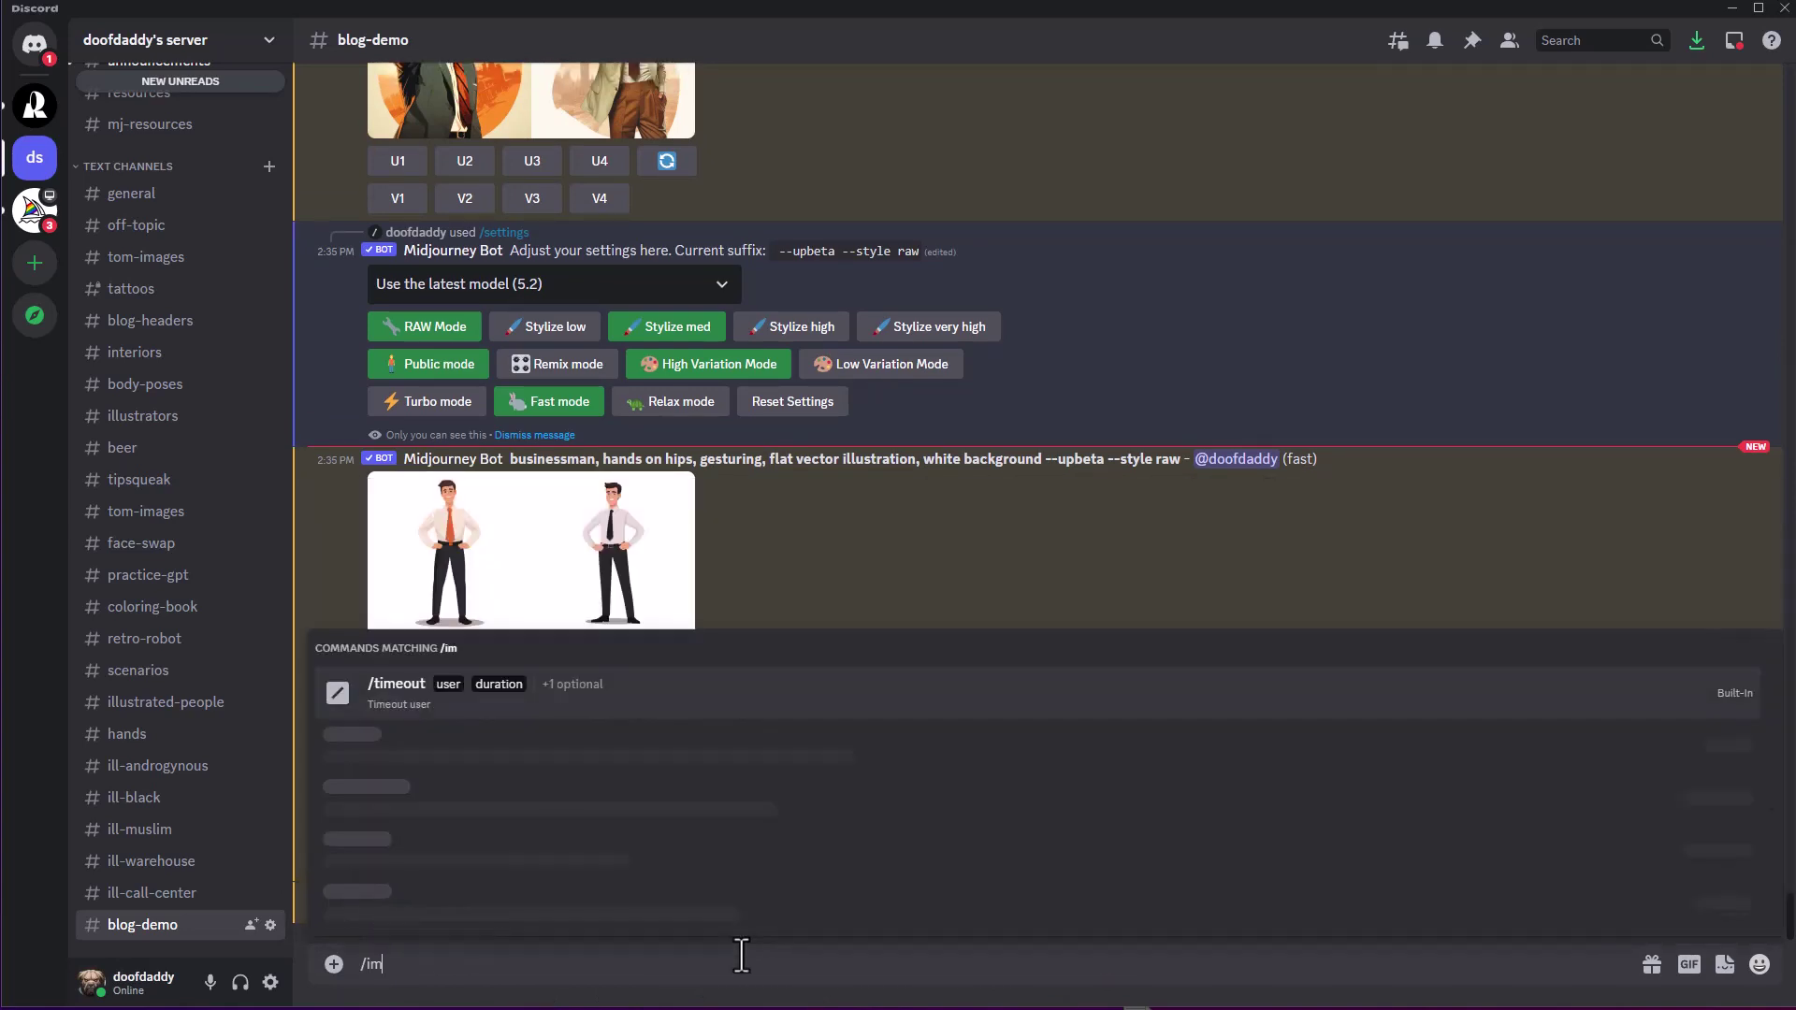
Submit the pasted prompt with 'businessman' replaced by 'androgynous business person'
left_click(505, 853)
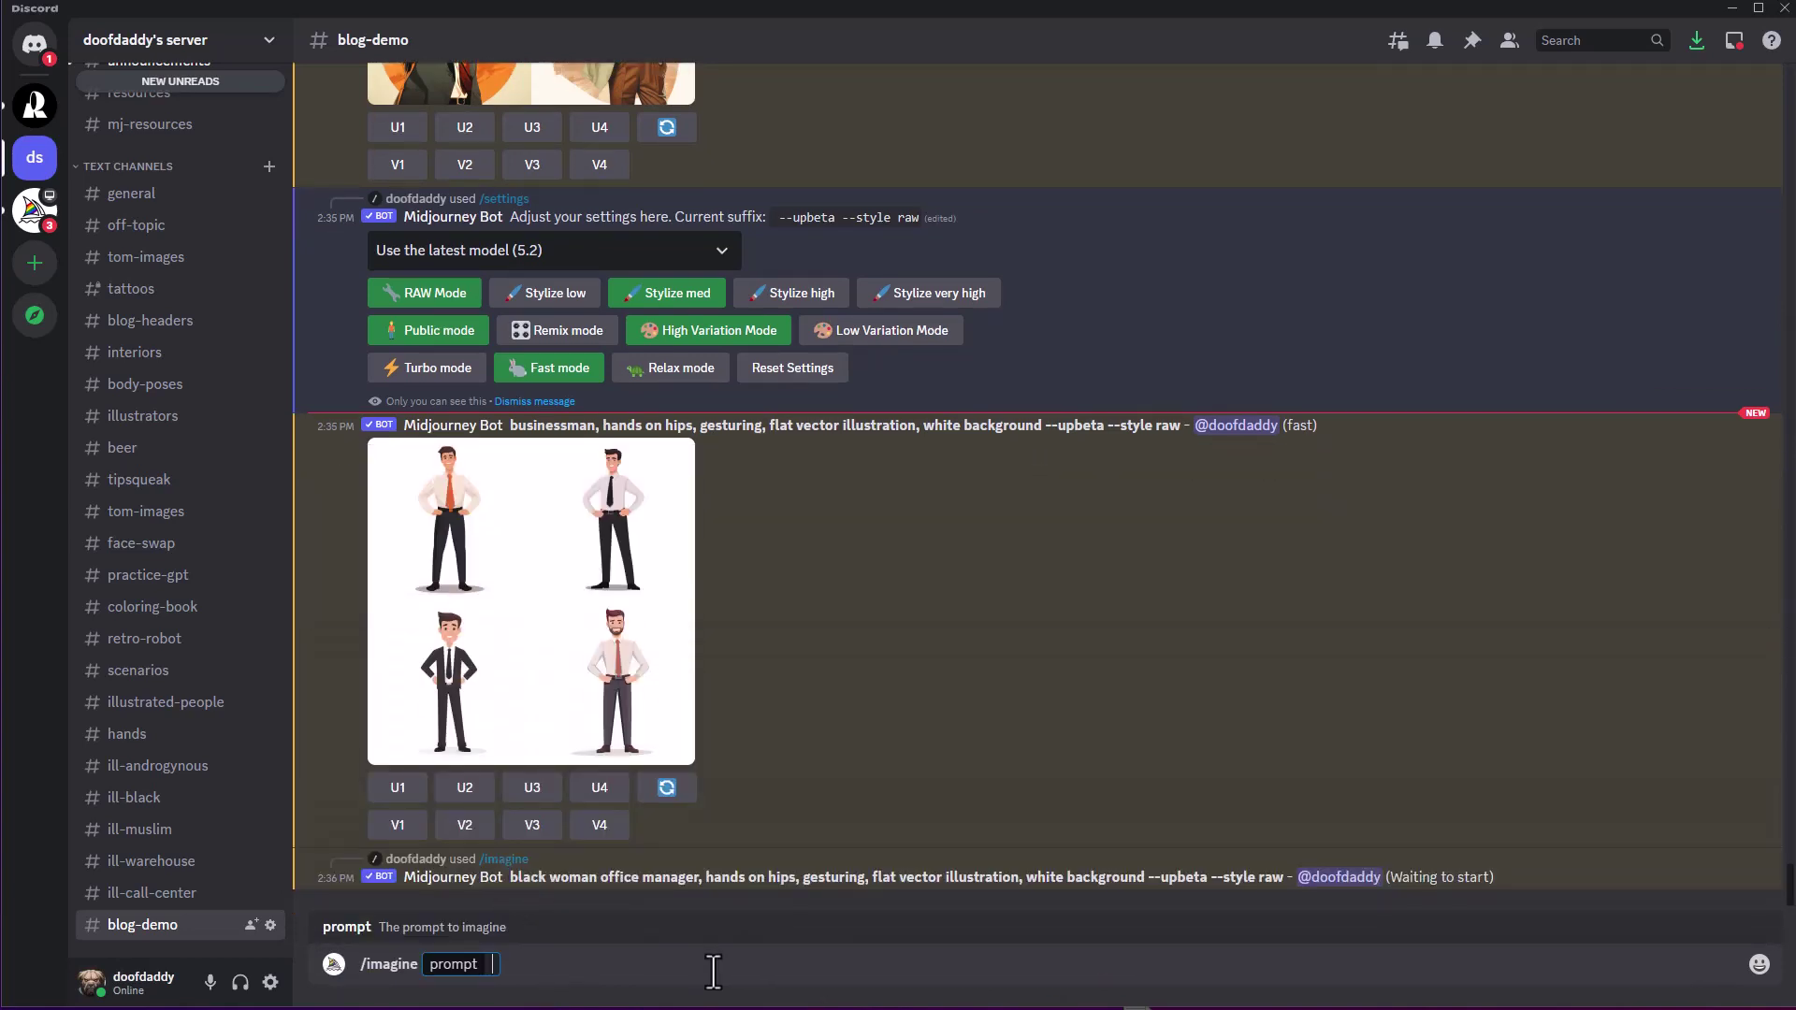
type("businessman, hands on hips, gesturing, flat vector illustration, white background")
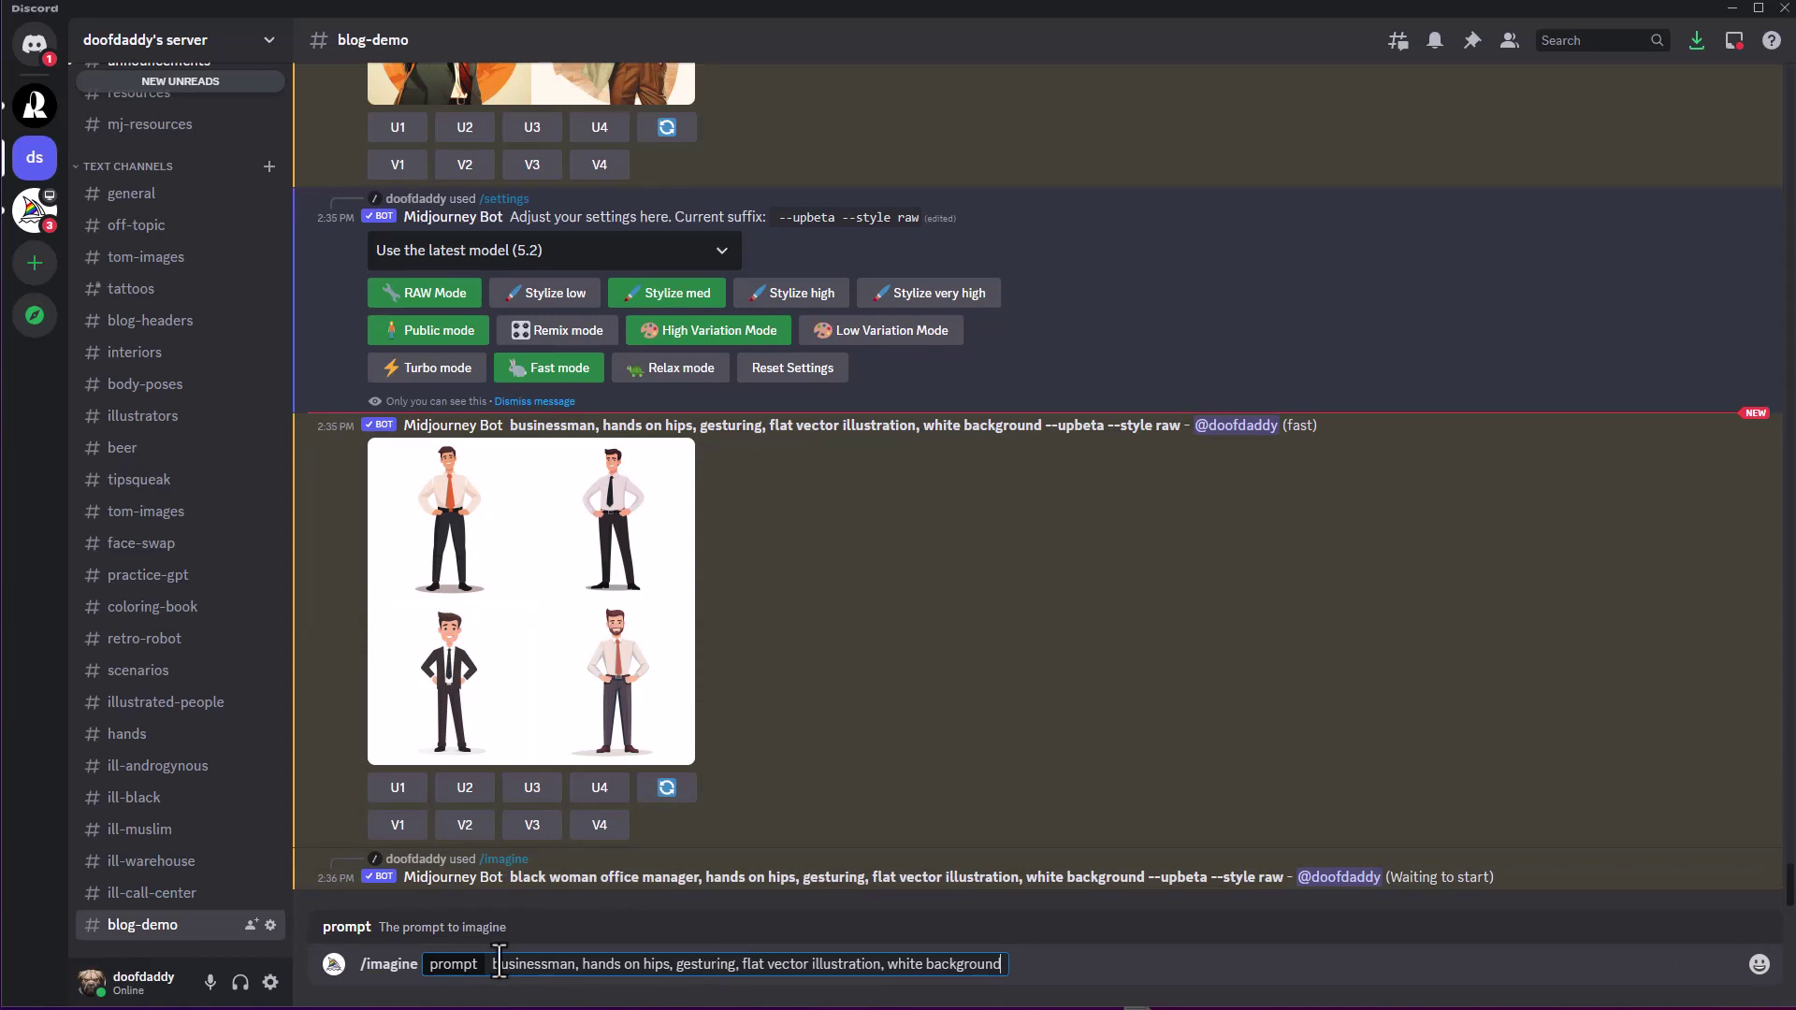
left_click_drag(495, 964, 575, 966)
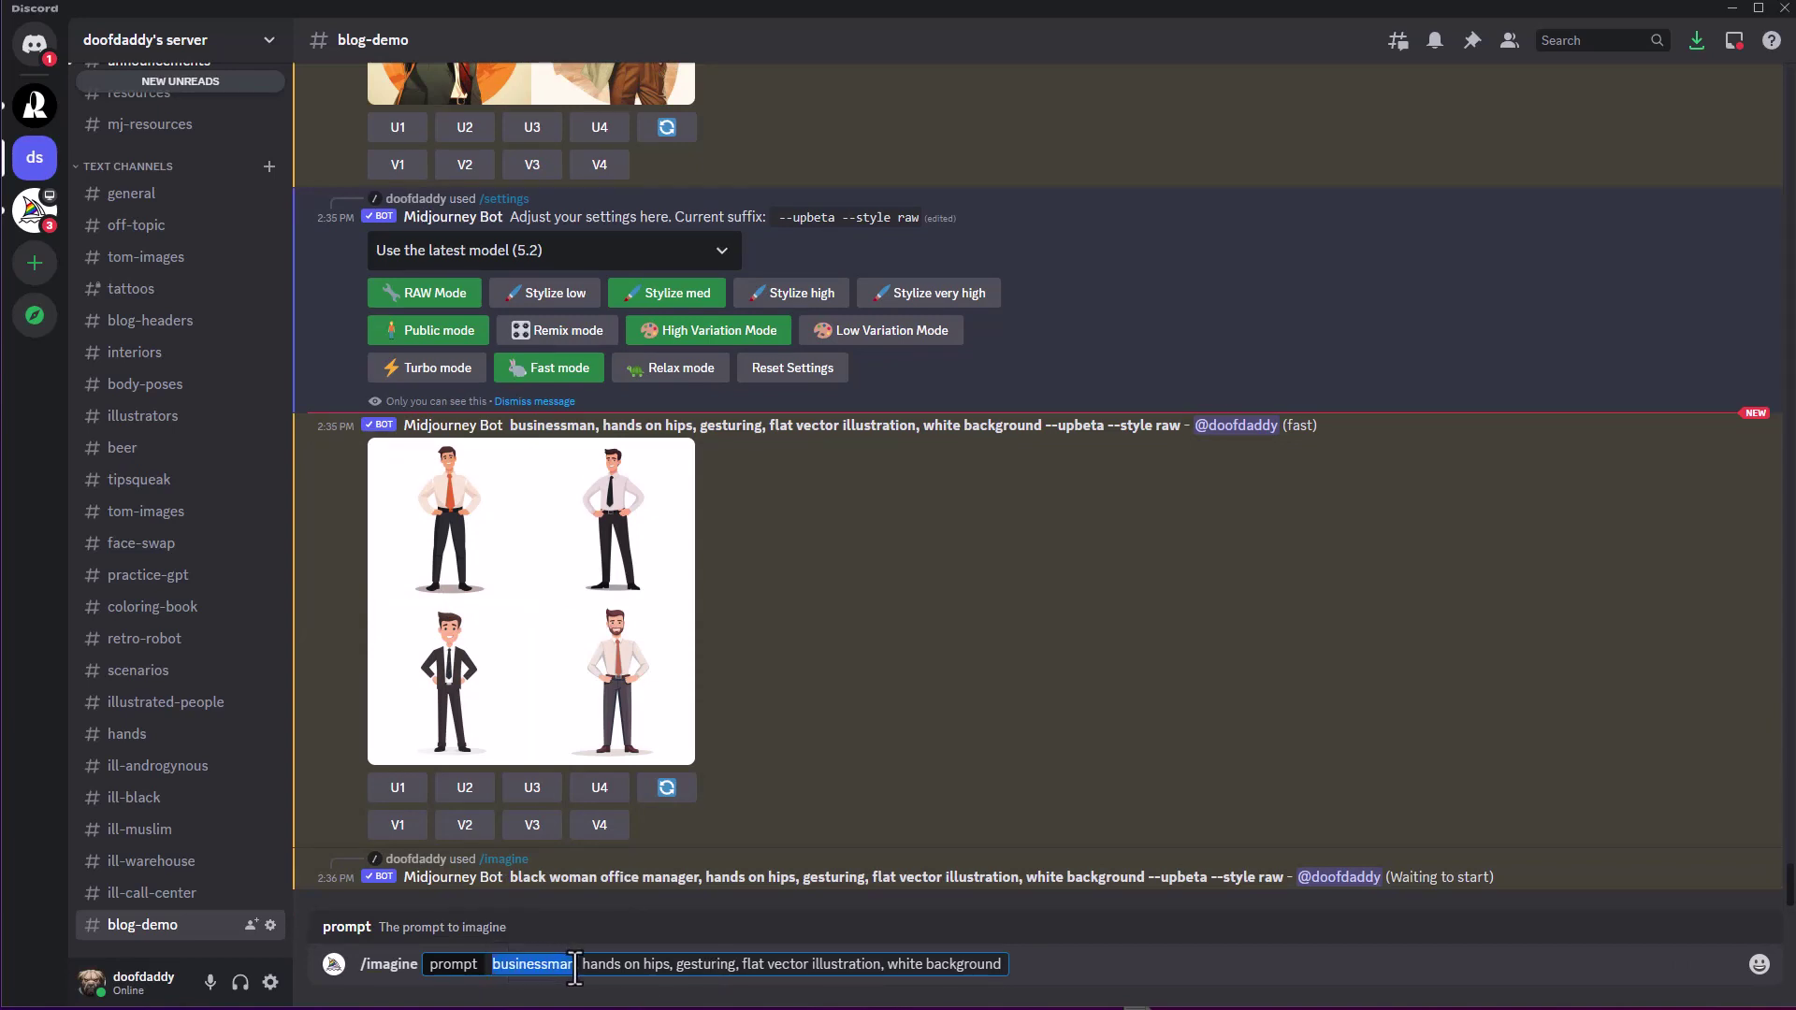
type("andro")
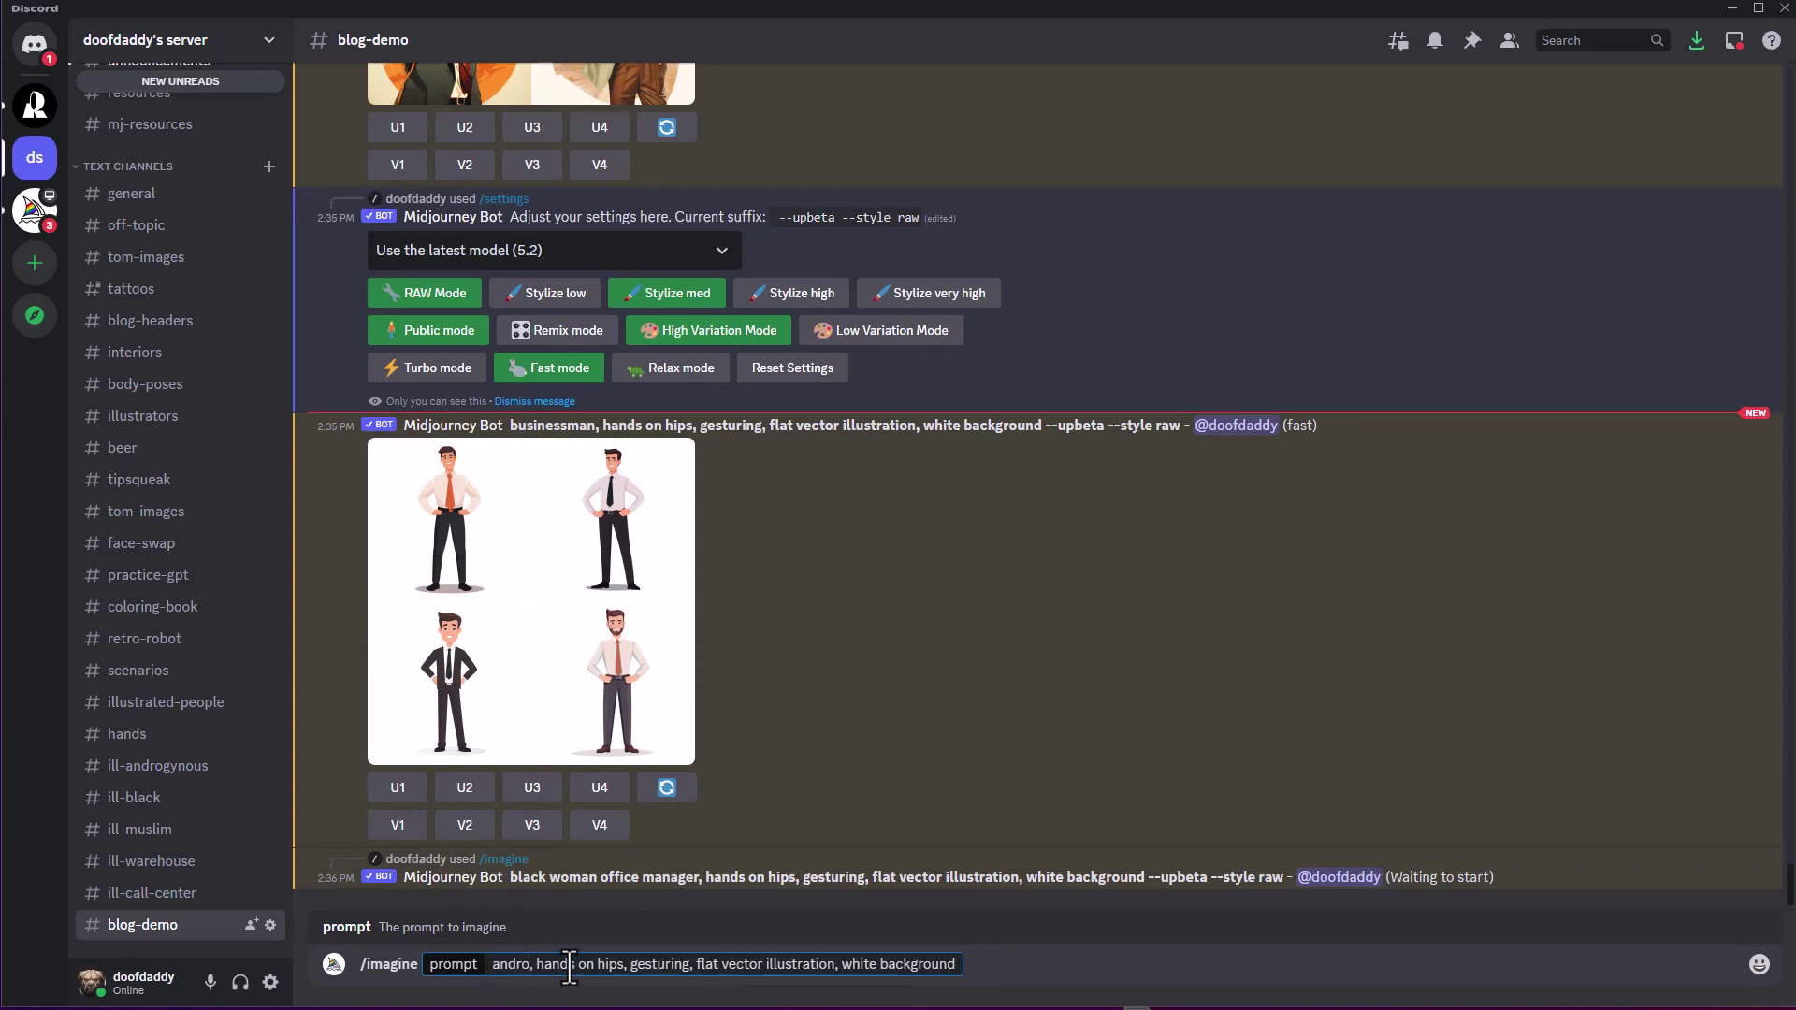
type("gynous")
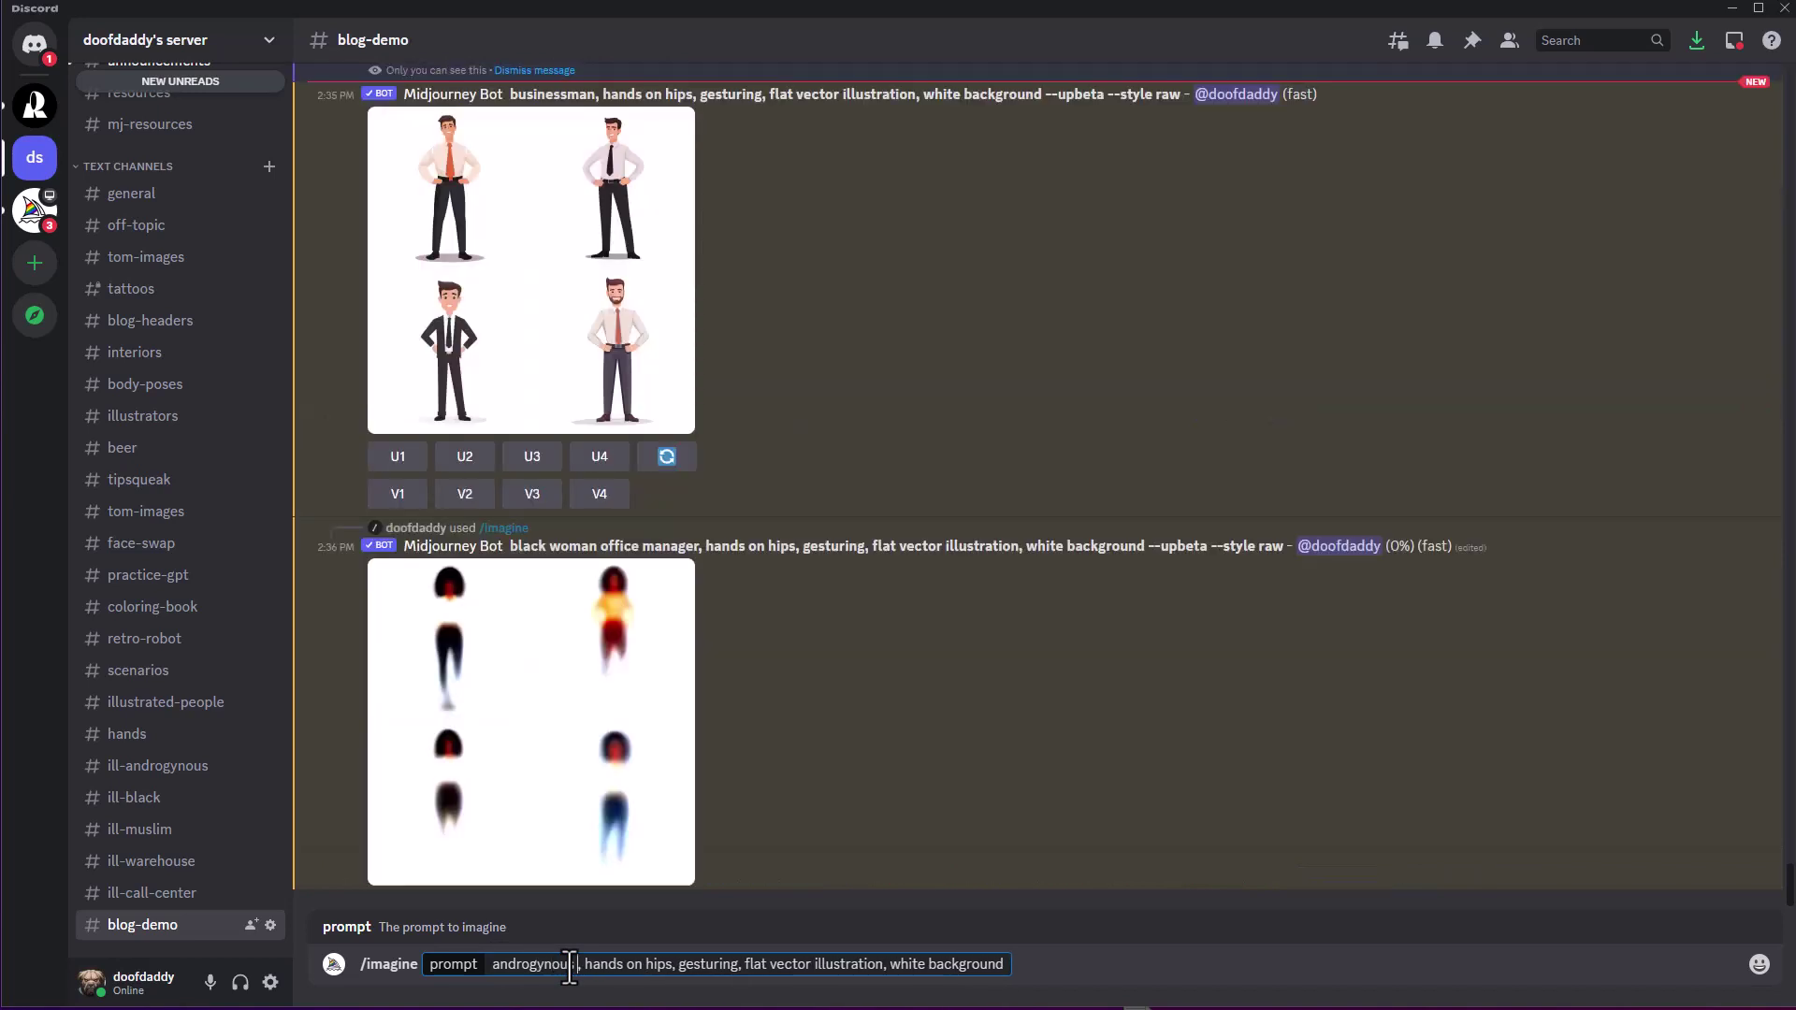
type(" business pers")
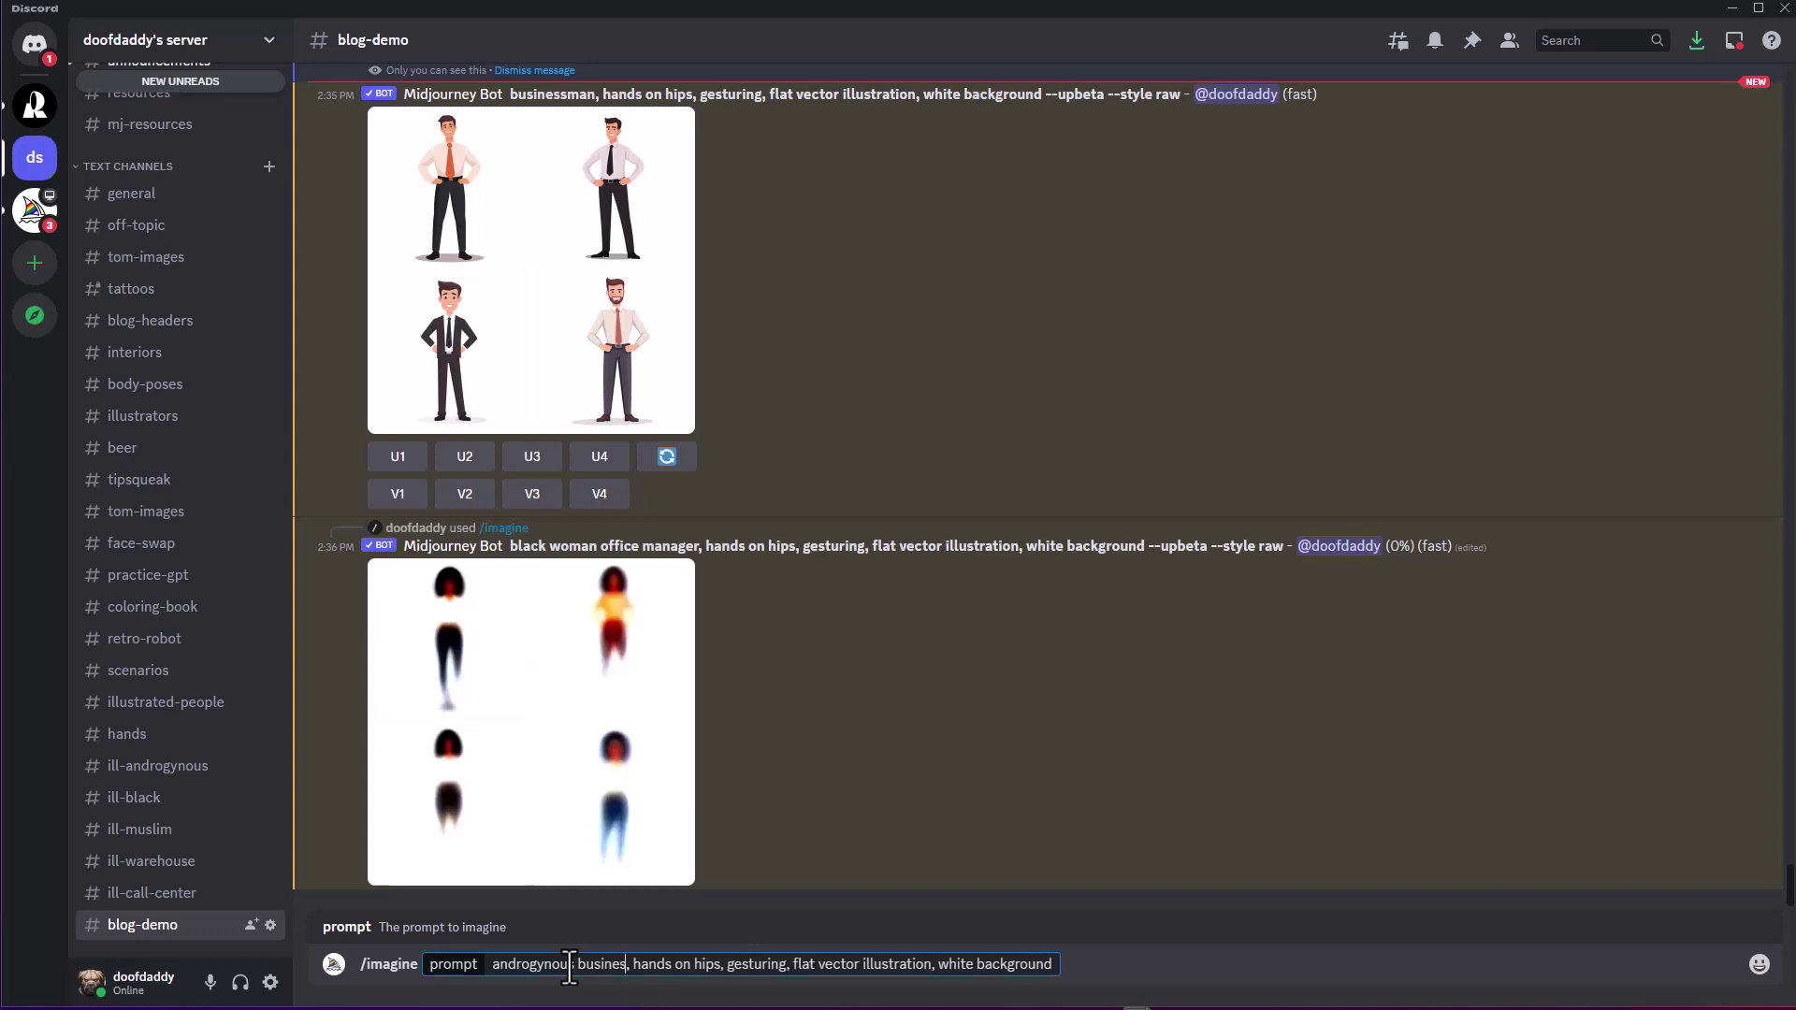
type("on")
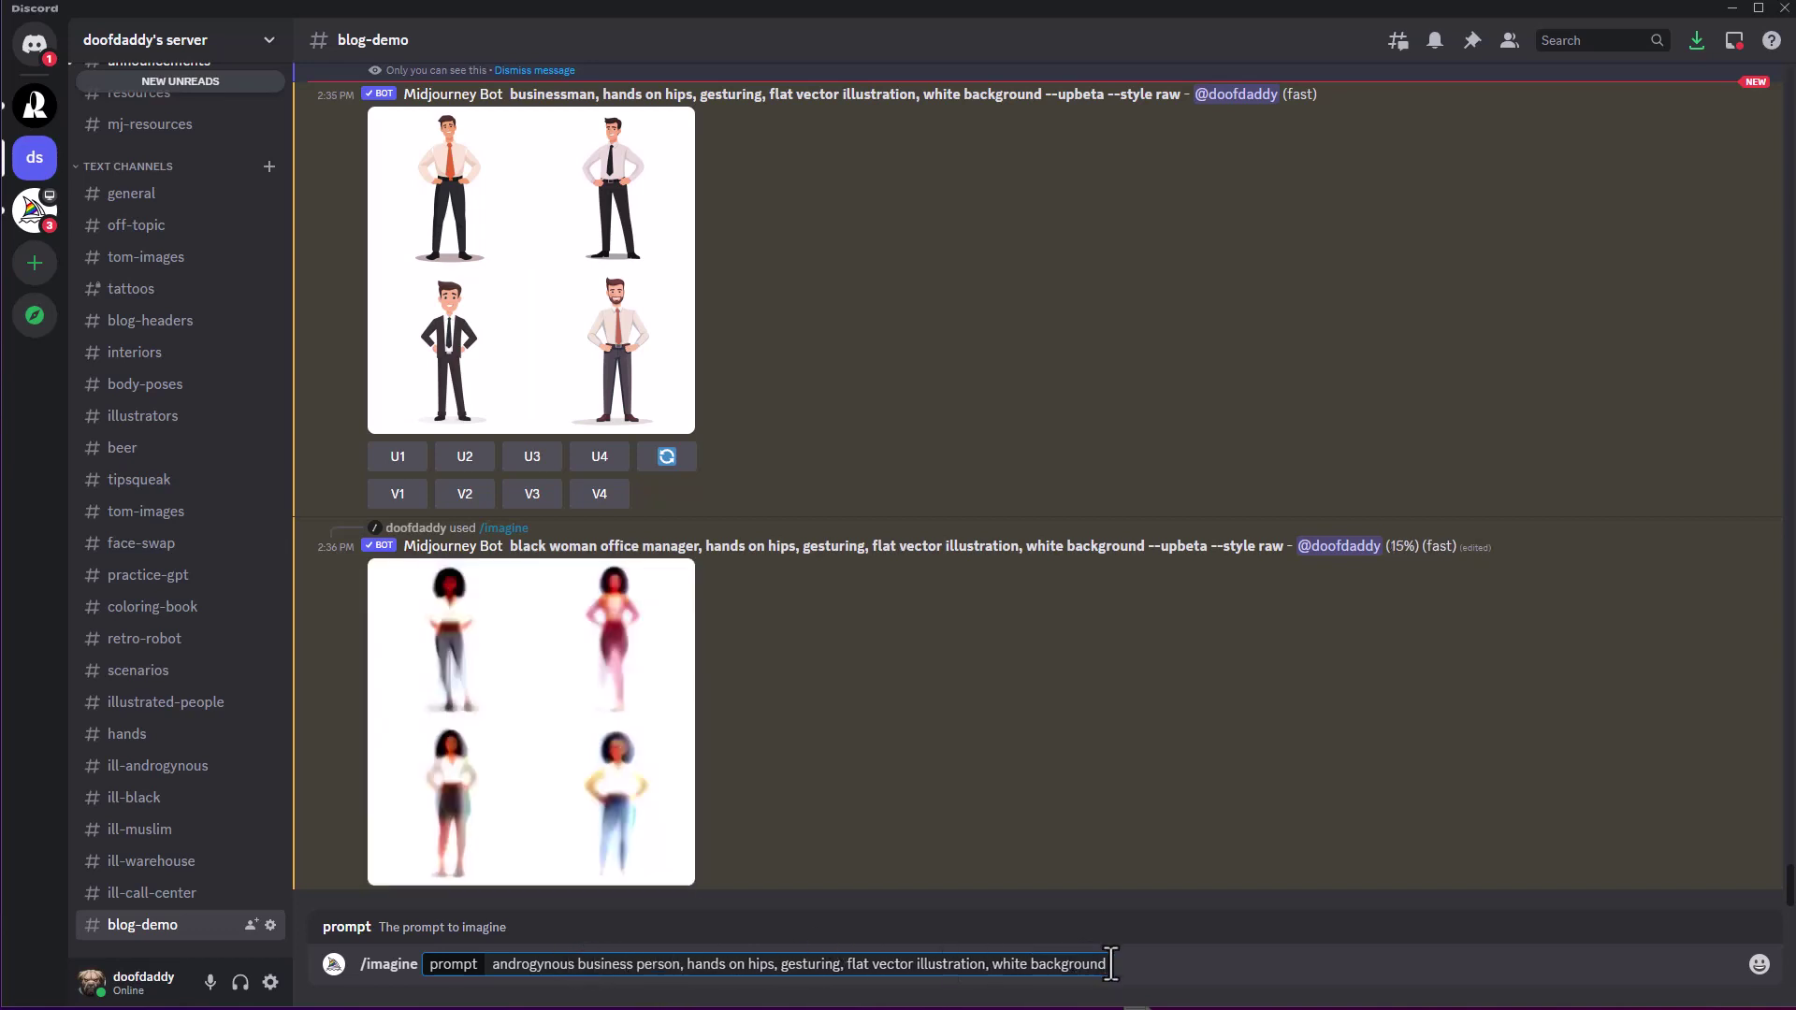
key("Return")
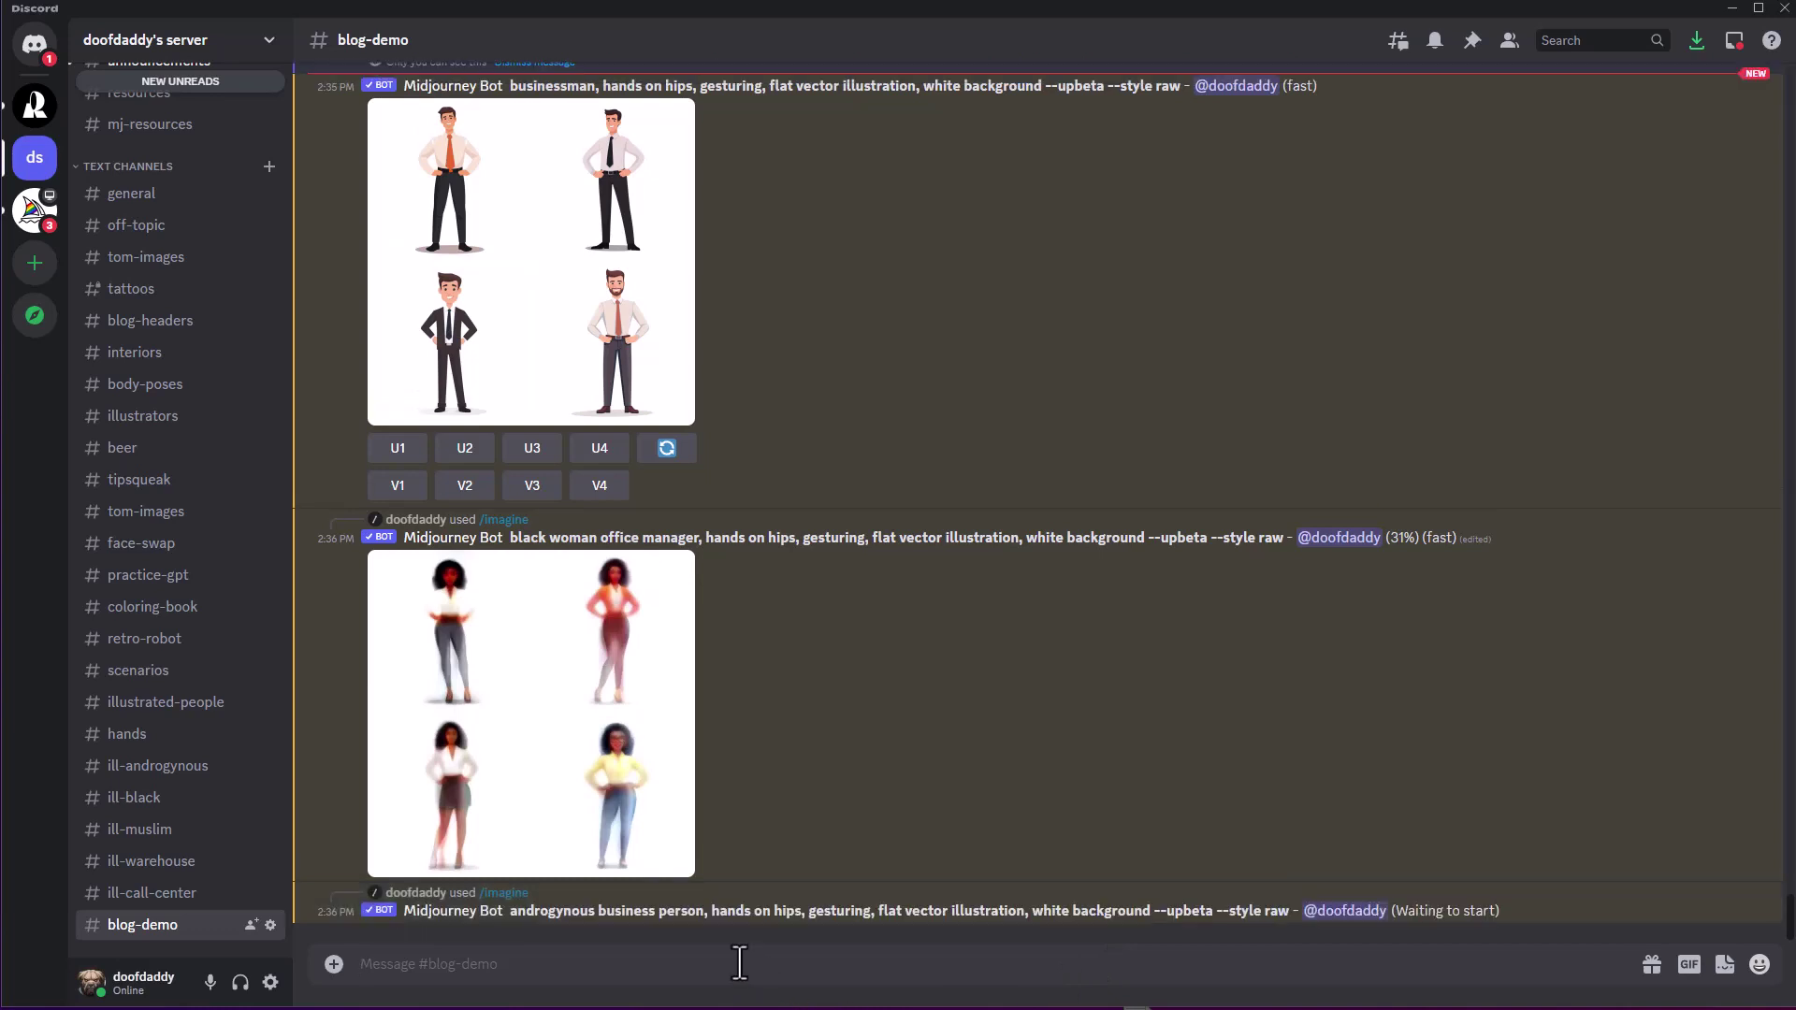
Submit /imagine 'Asian legal professional, hands on hips, gesturing, flat vector illustration, white background'
type("/im")
left_click(596, 861)
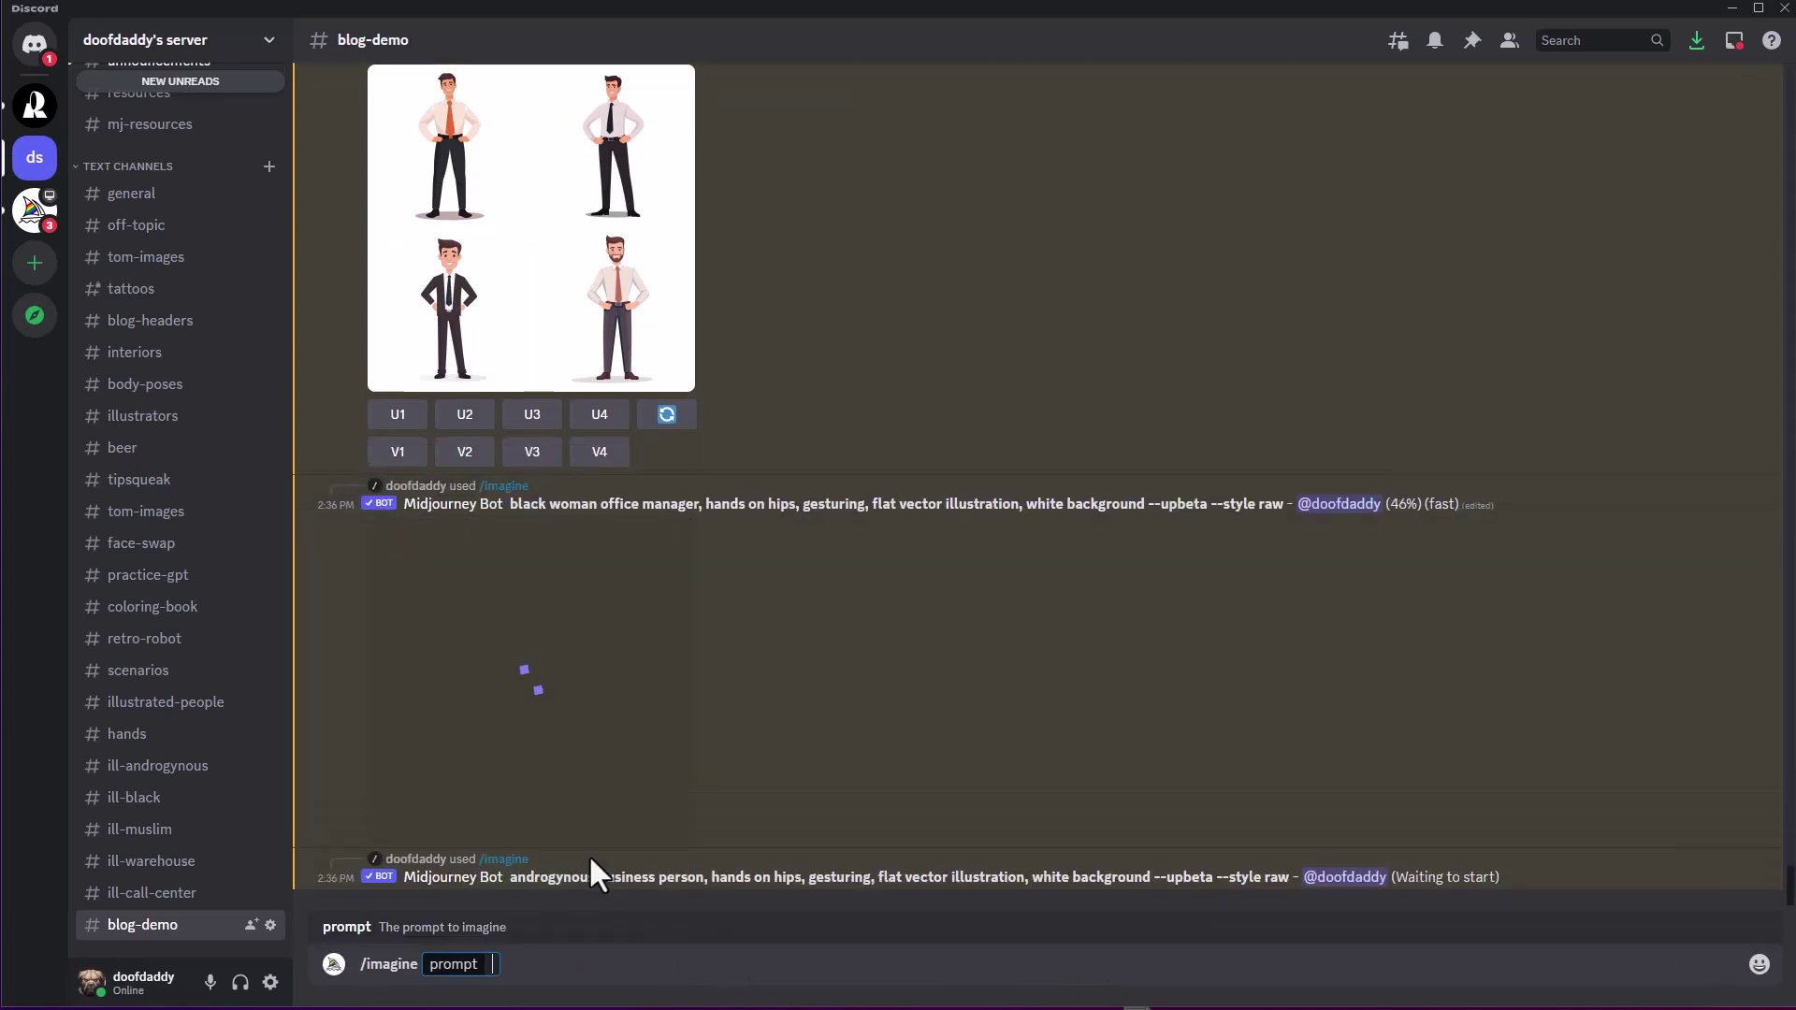
type("businessman, hands on hips, gesturing, flat vector illustration, white background")
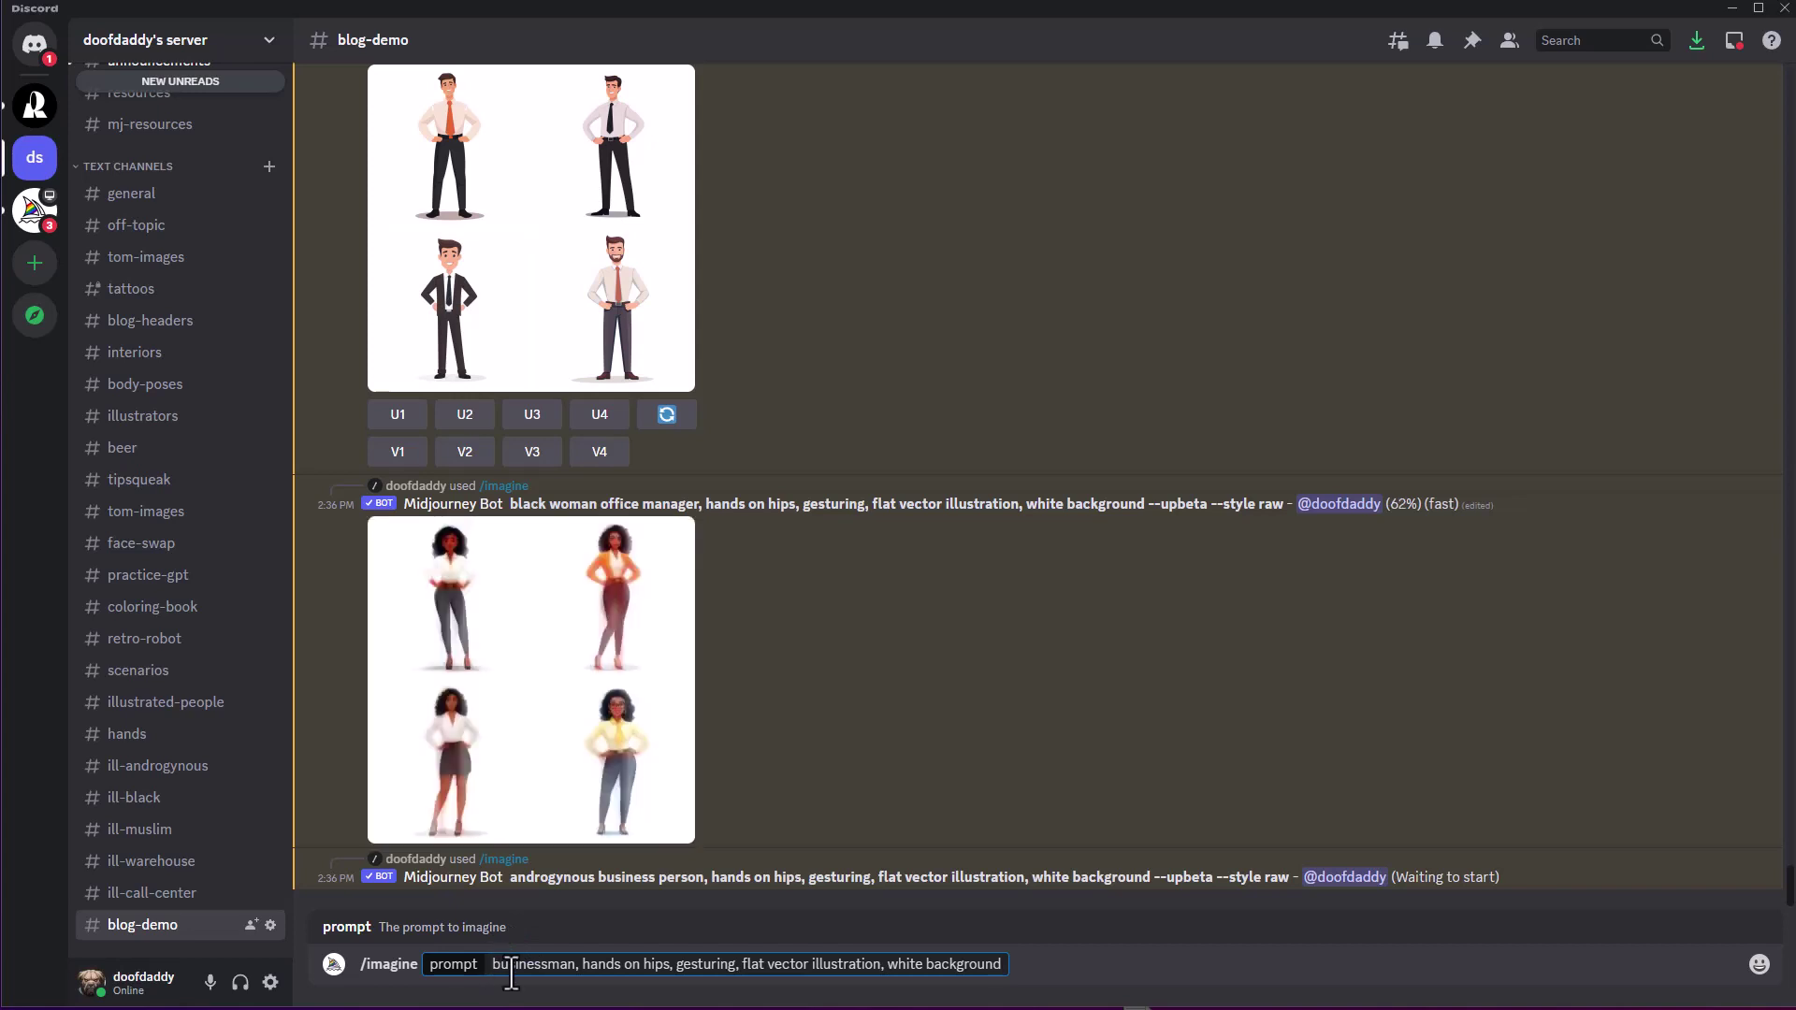
type("Asian ")
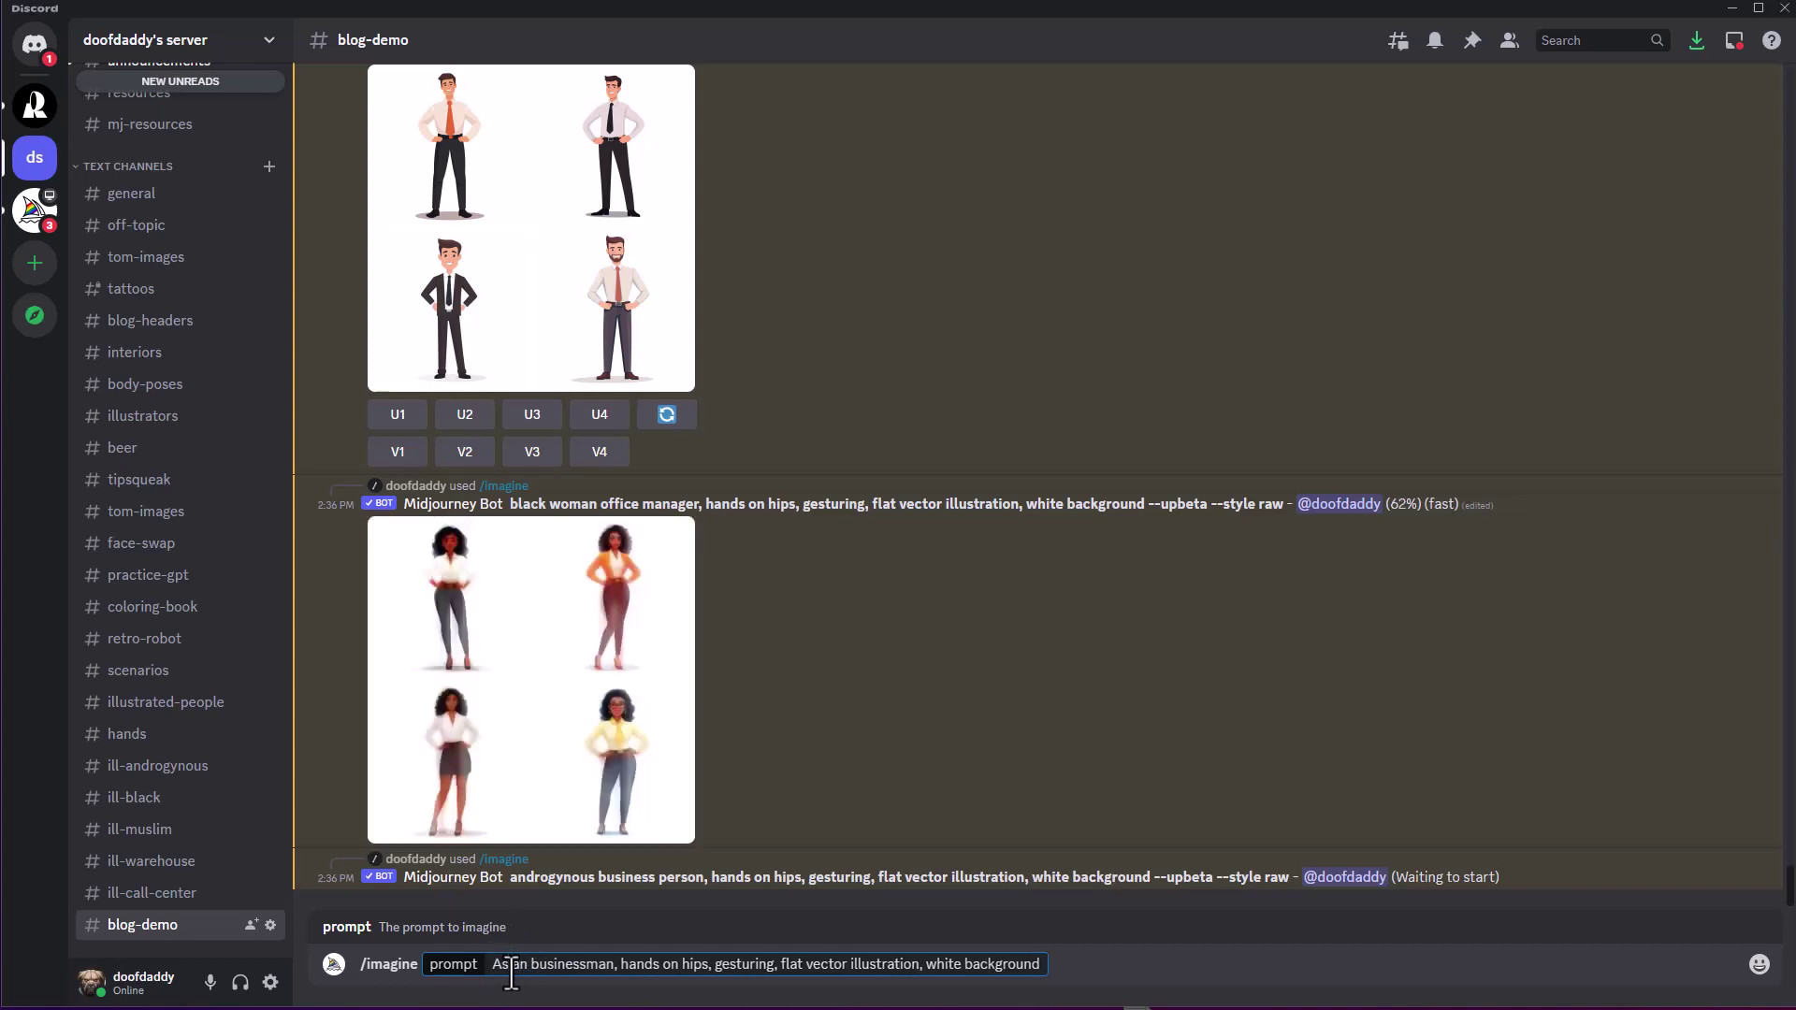
type("legal ")
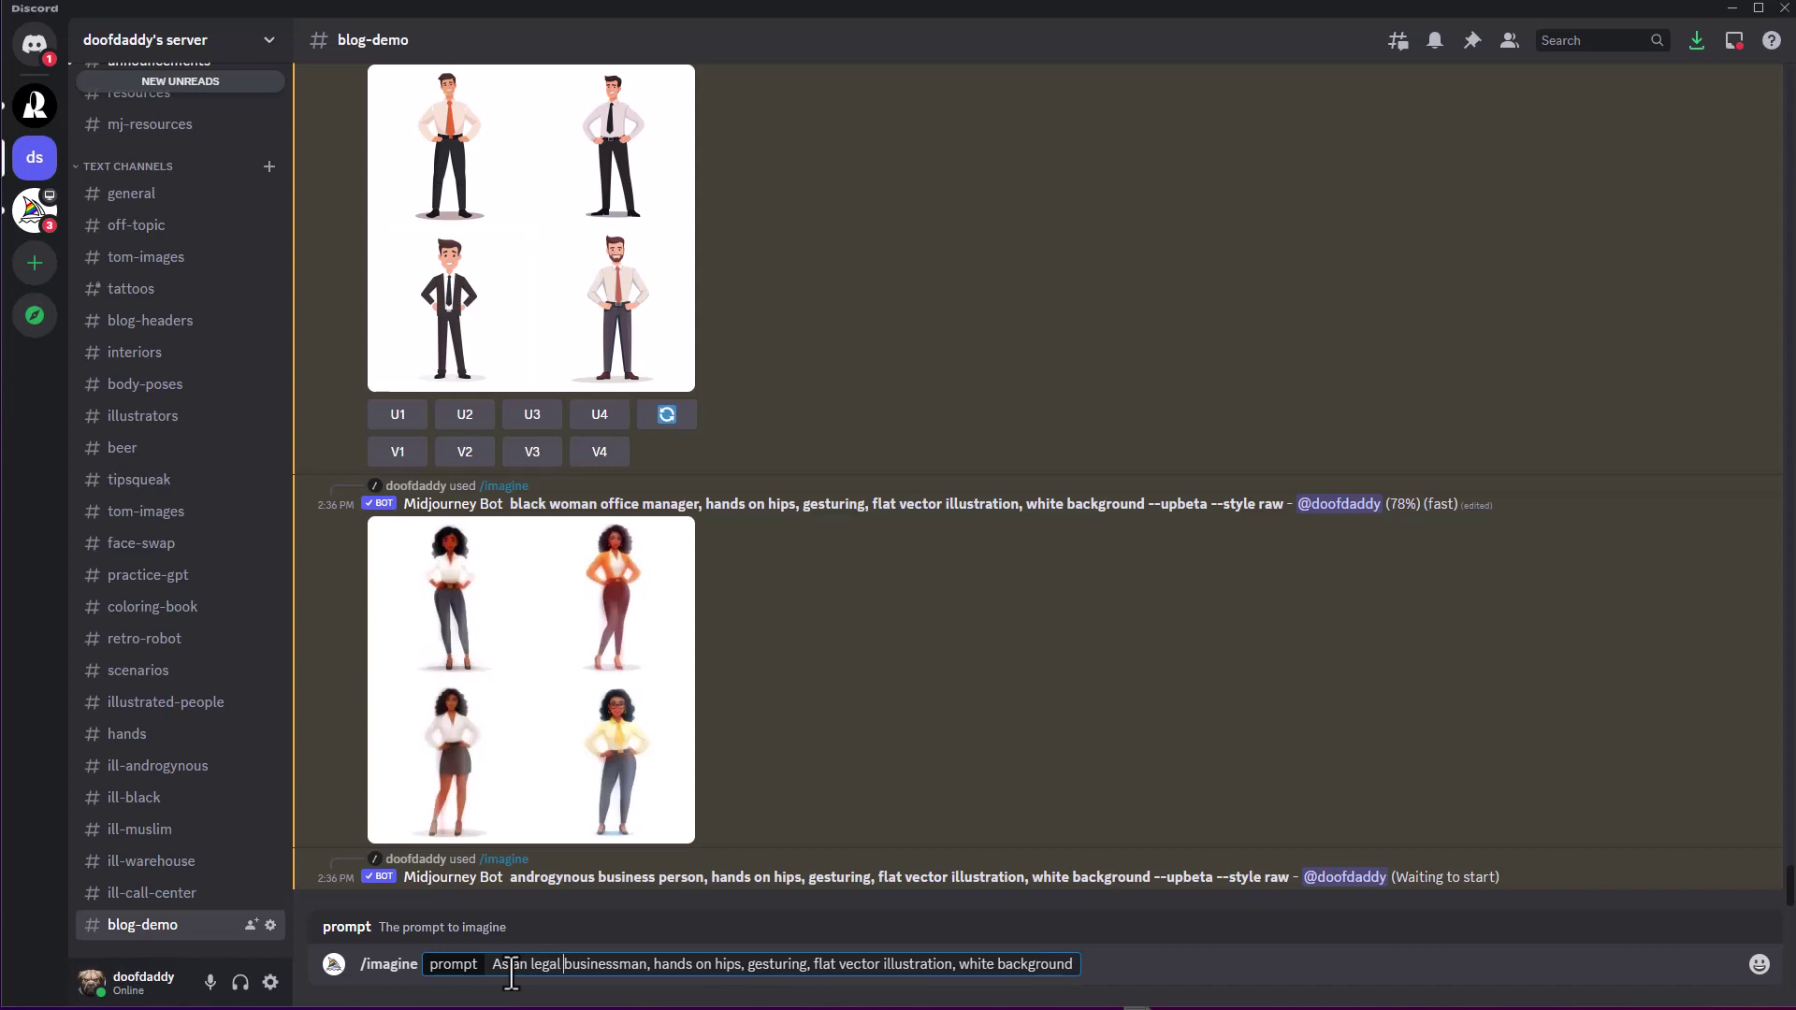
type("professi")
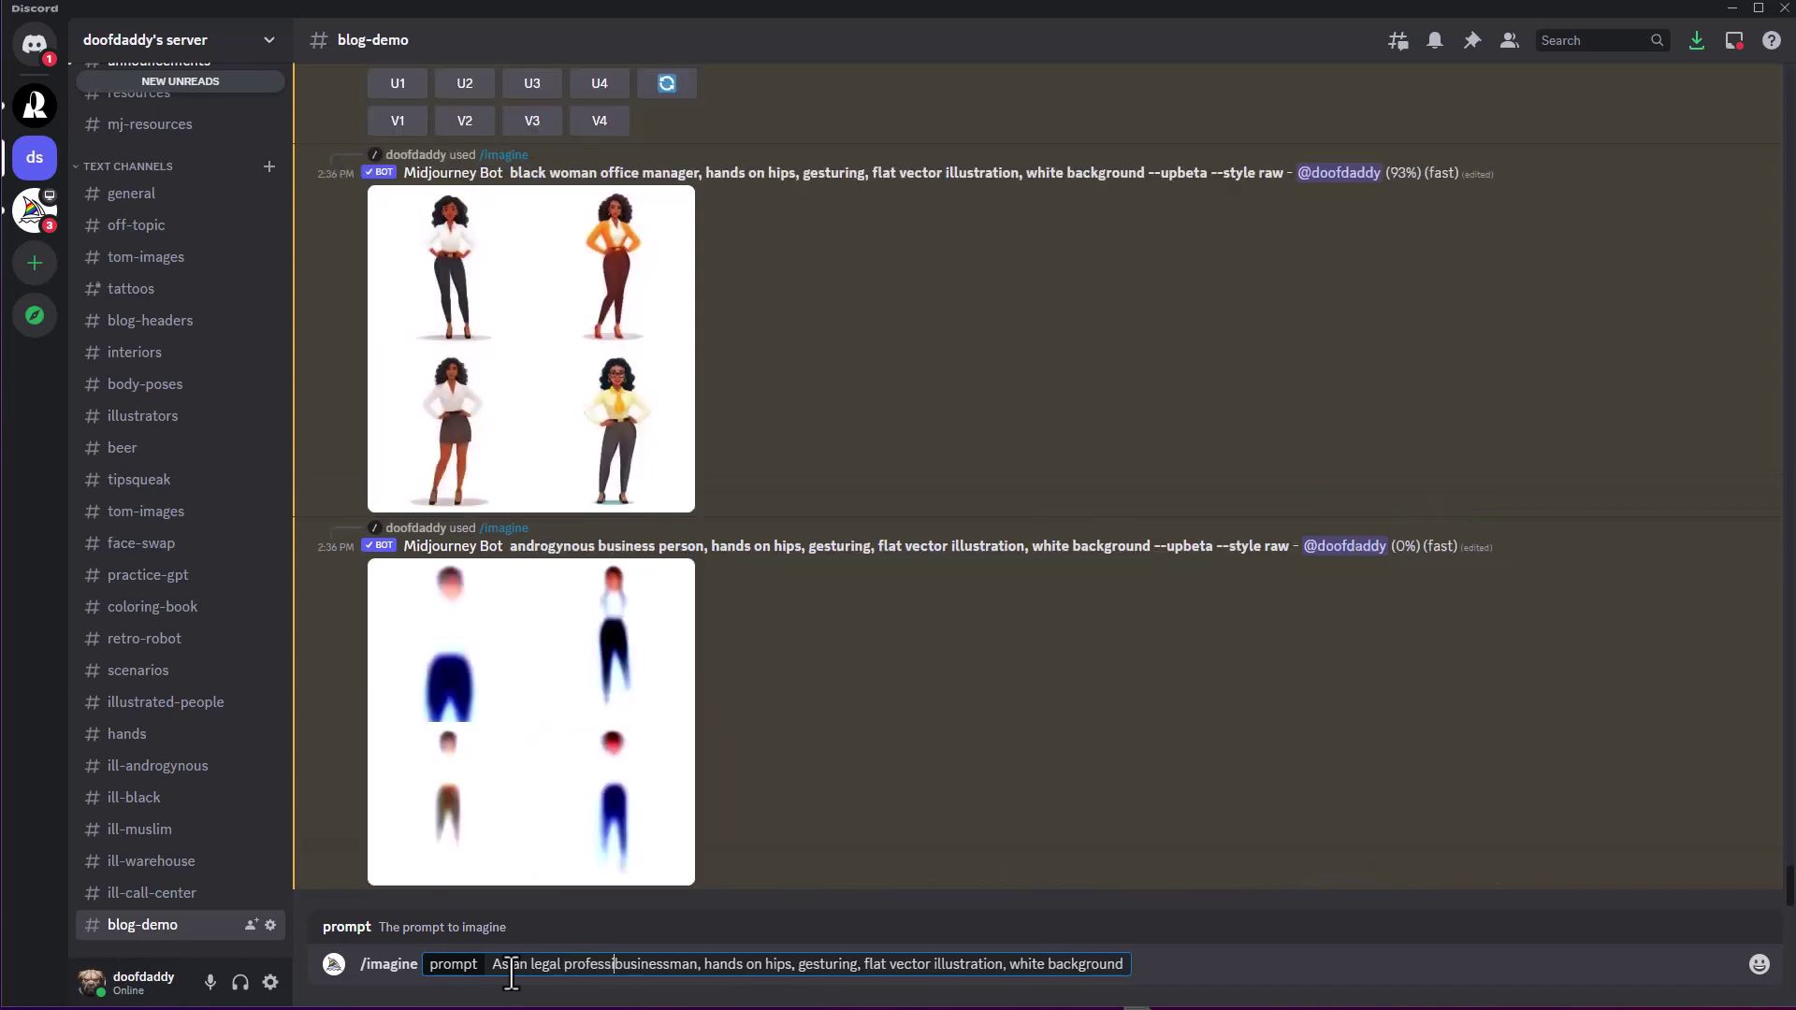
type("onal")
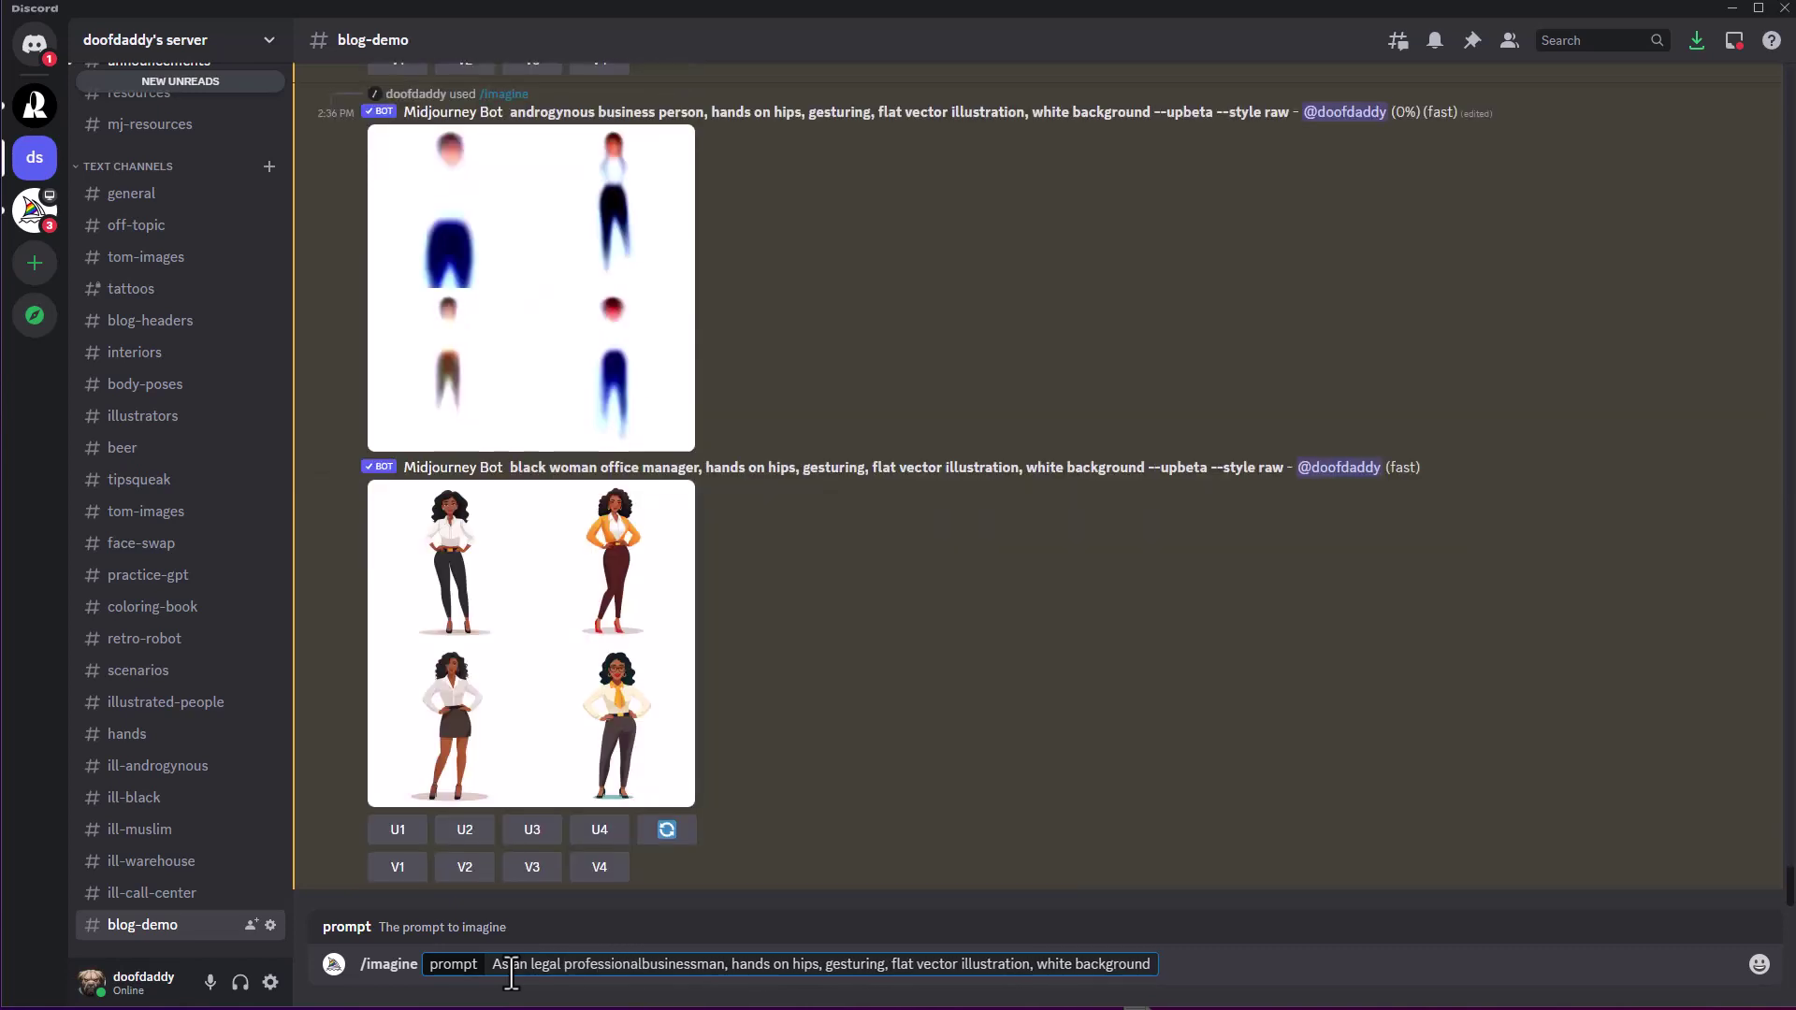
type(",")
key("Delete")
key("Delete")
key("Delete")
key("Delete")
key("Delete")
key("Delete")
key("Delete")
key("Delete")
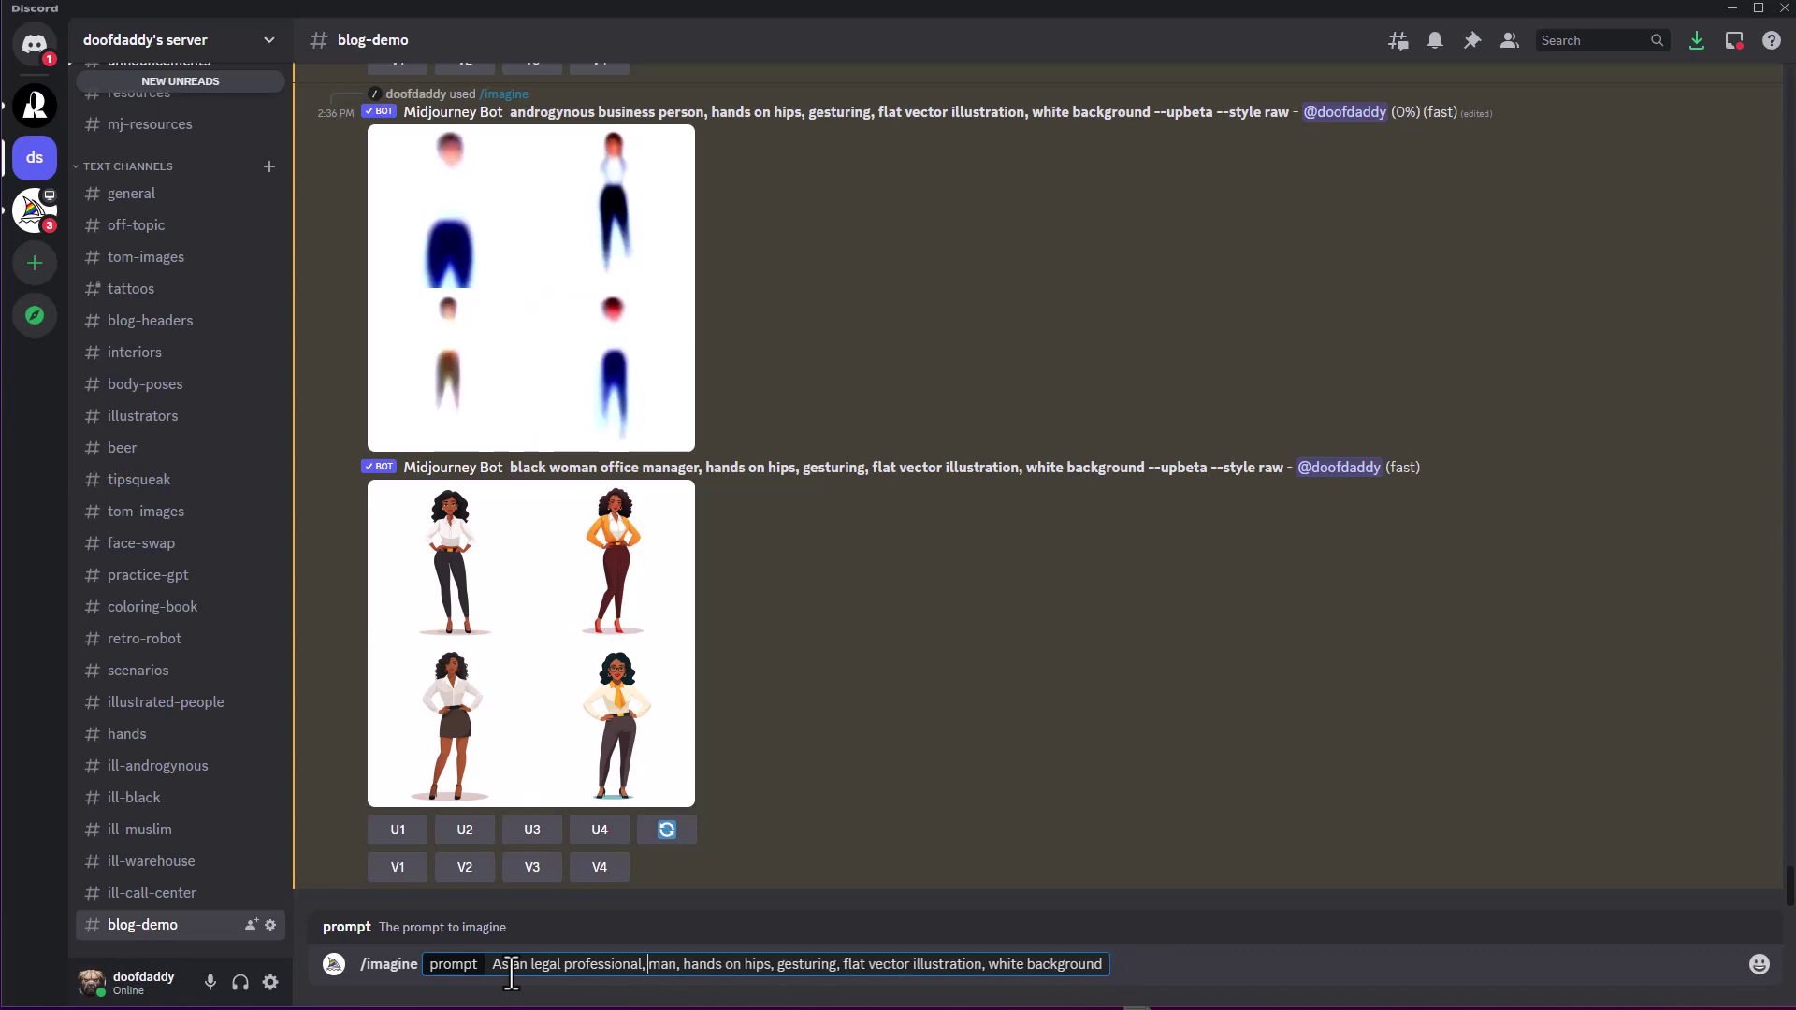
key("Delete")
key("Delete")
key("Delete")
key("Delete")
key("Delete")
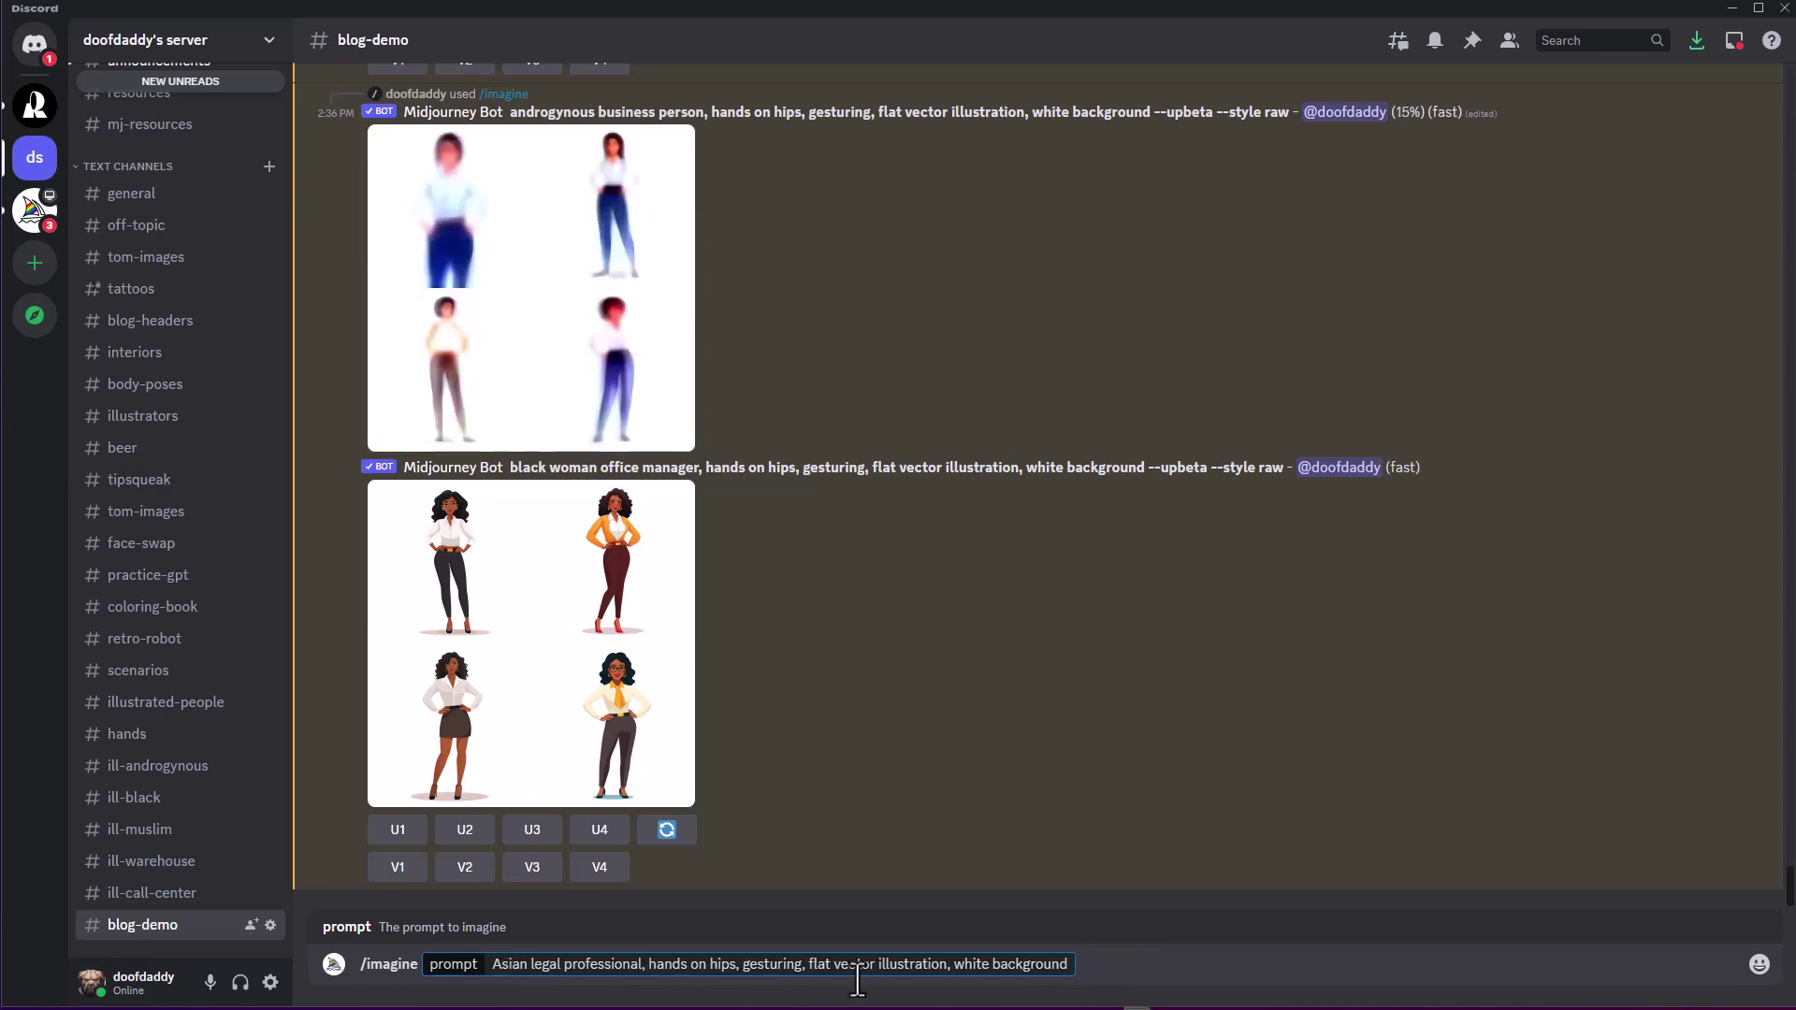
key("Return")
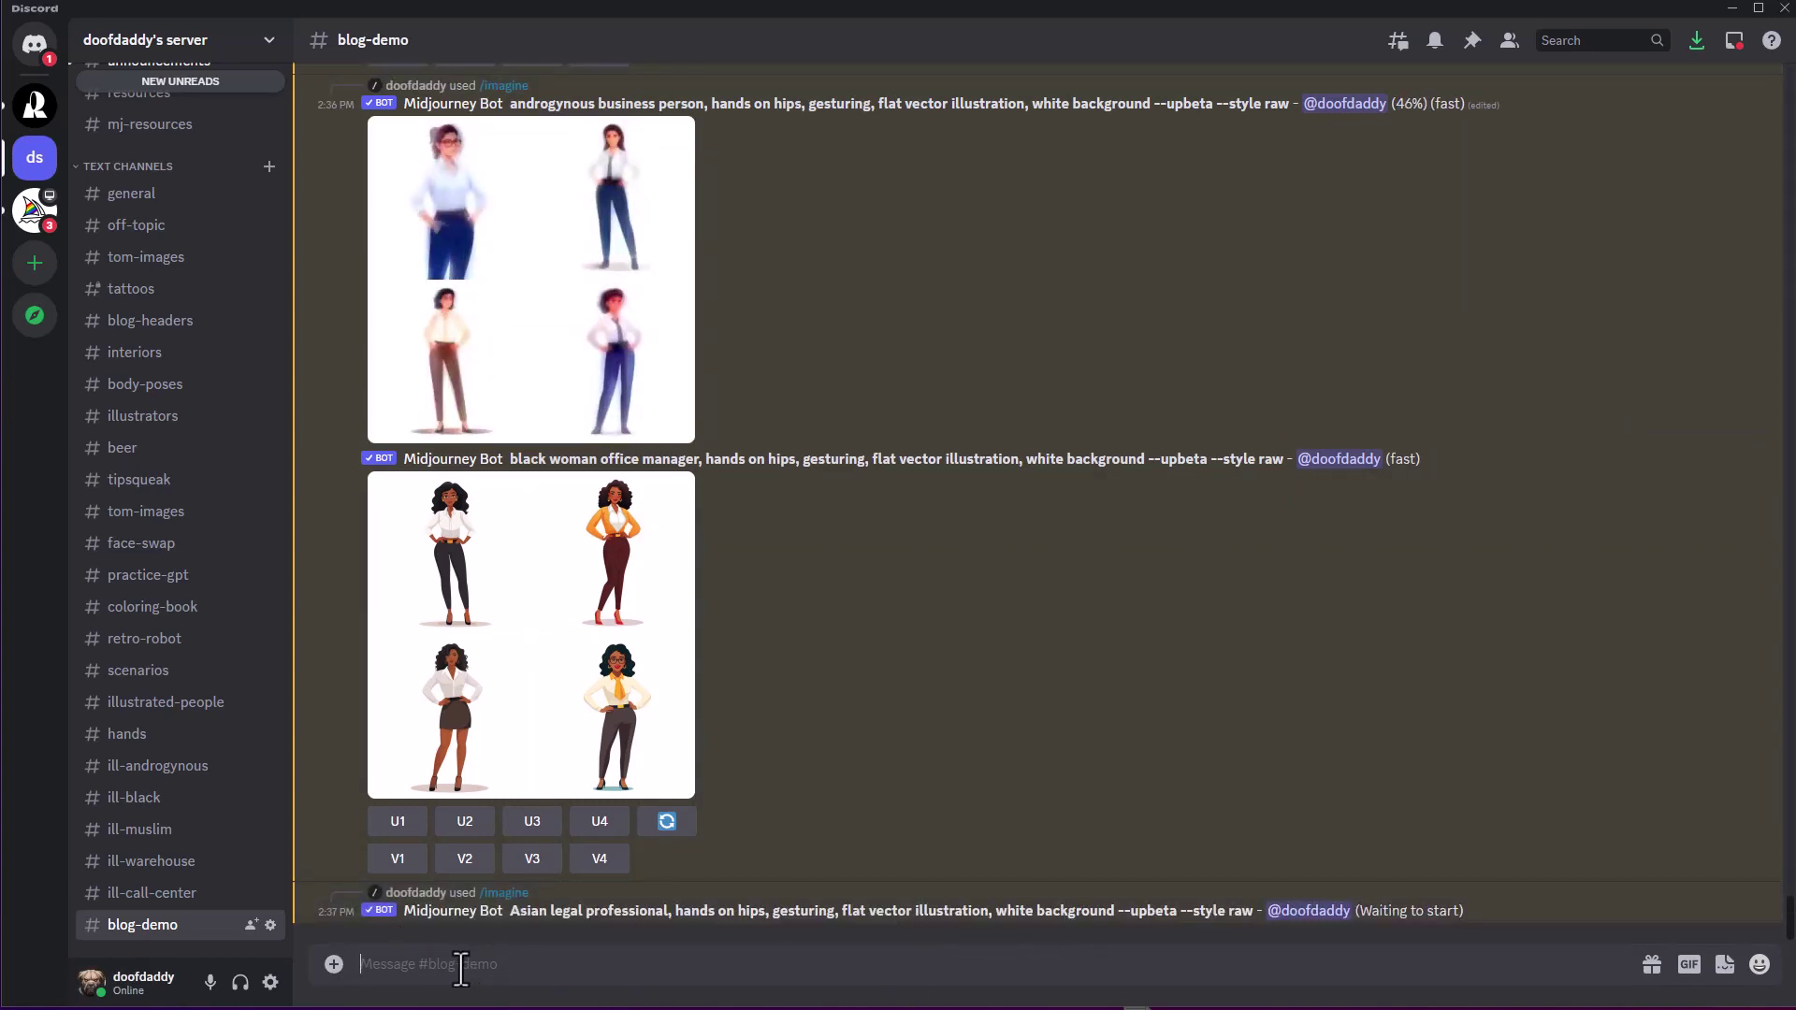
Submit the pasted prompt with 'businessman' replaced by 'construction inspector, PPE'
type("/im")
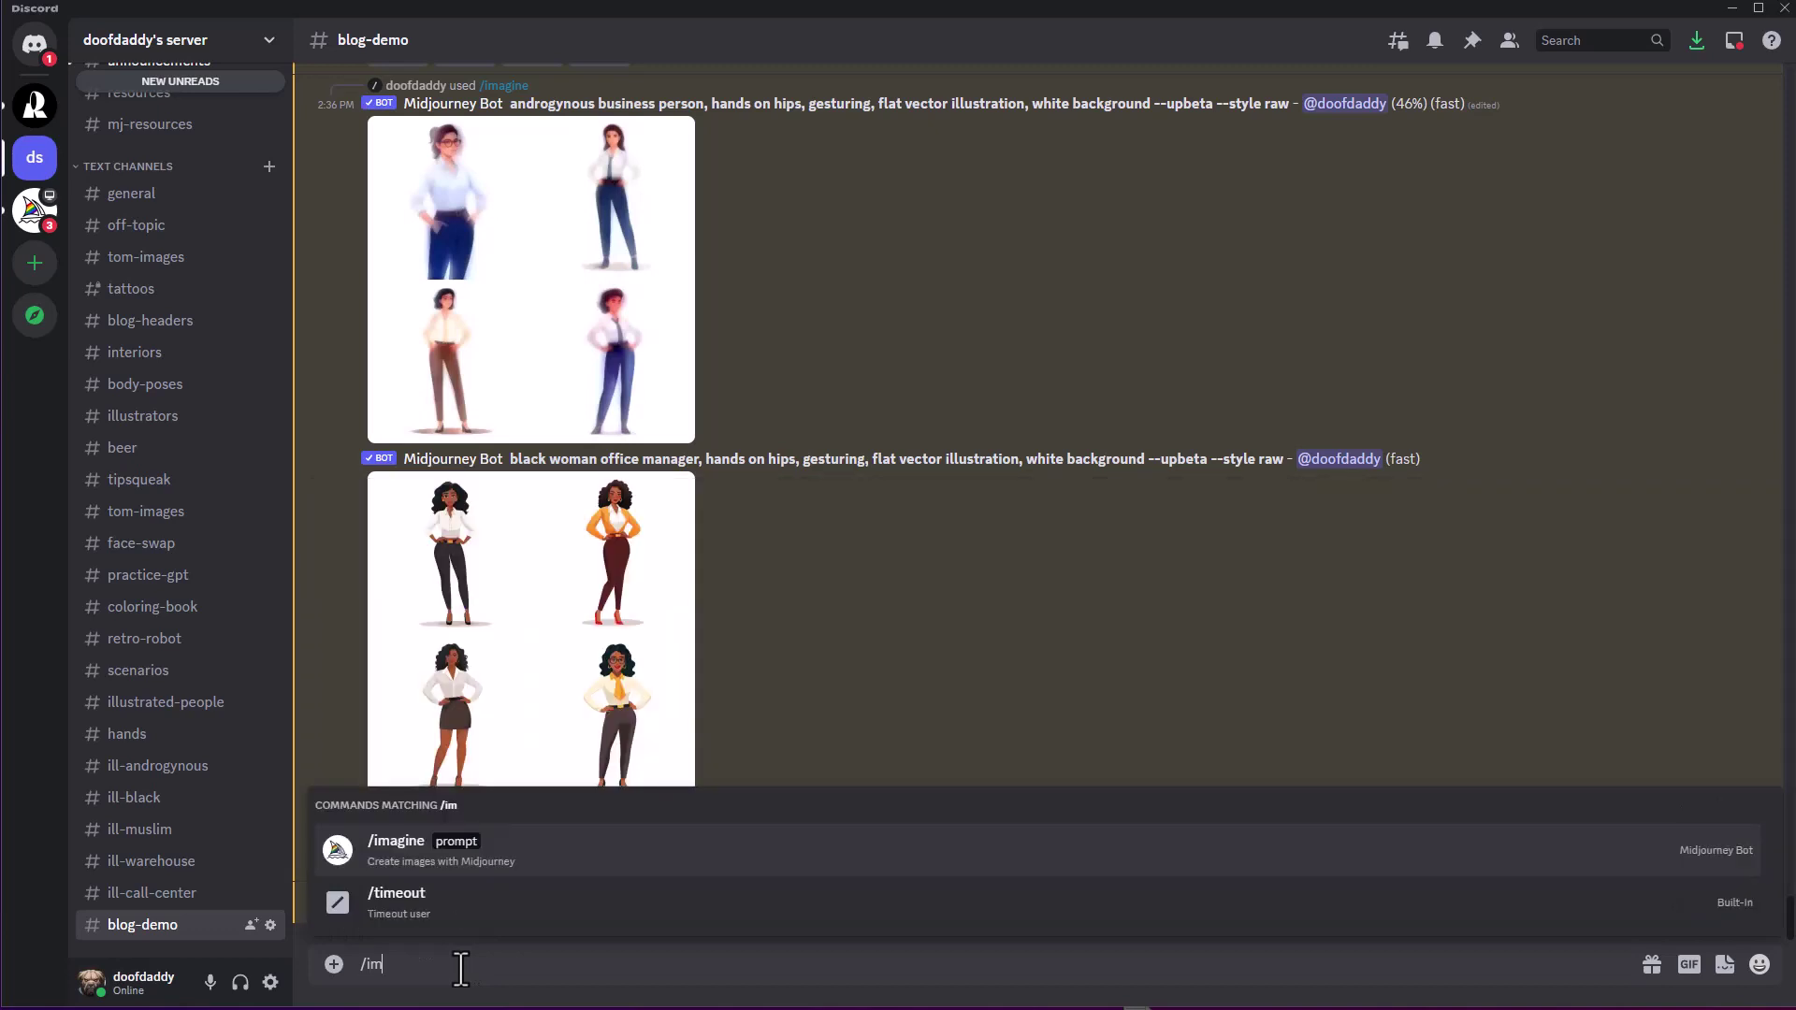
left_click(491, 884)
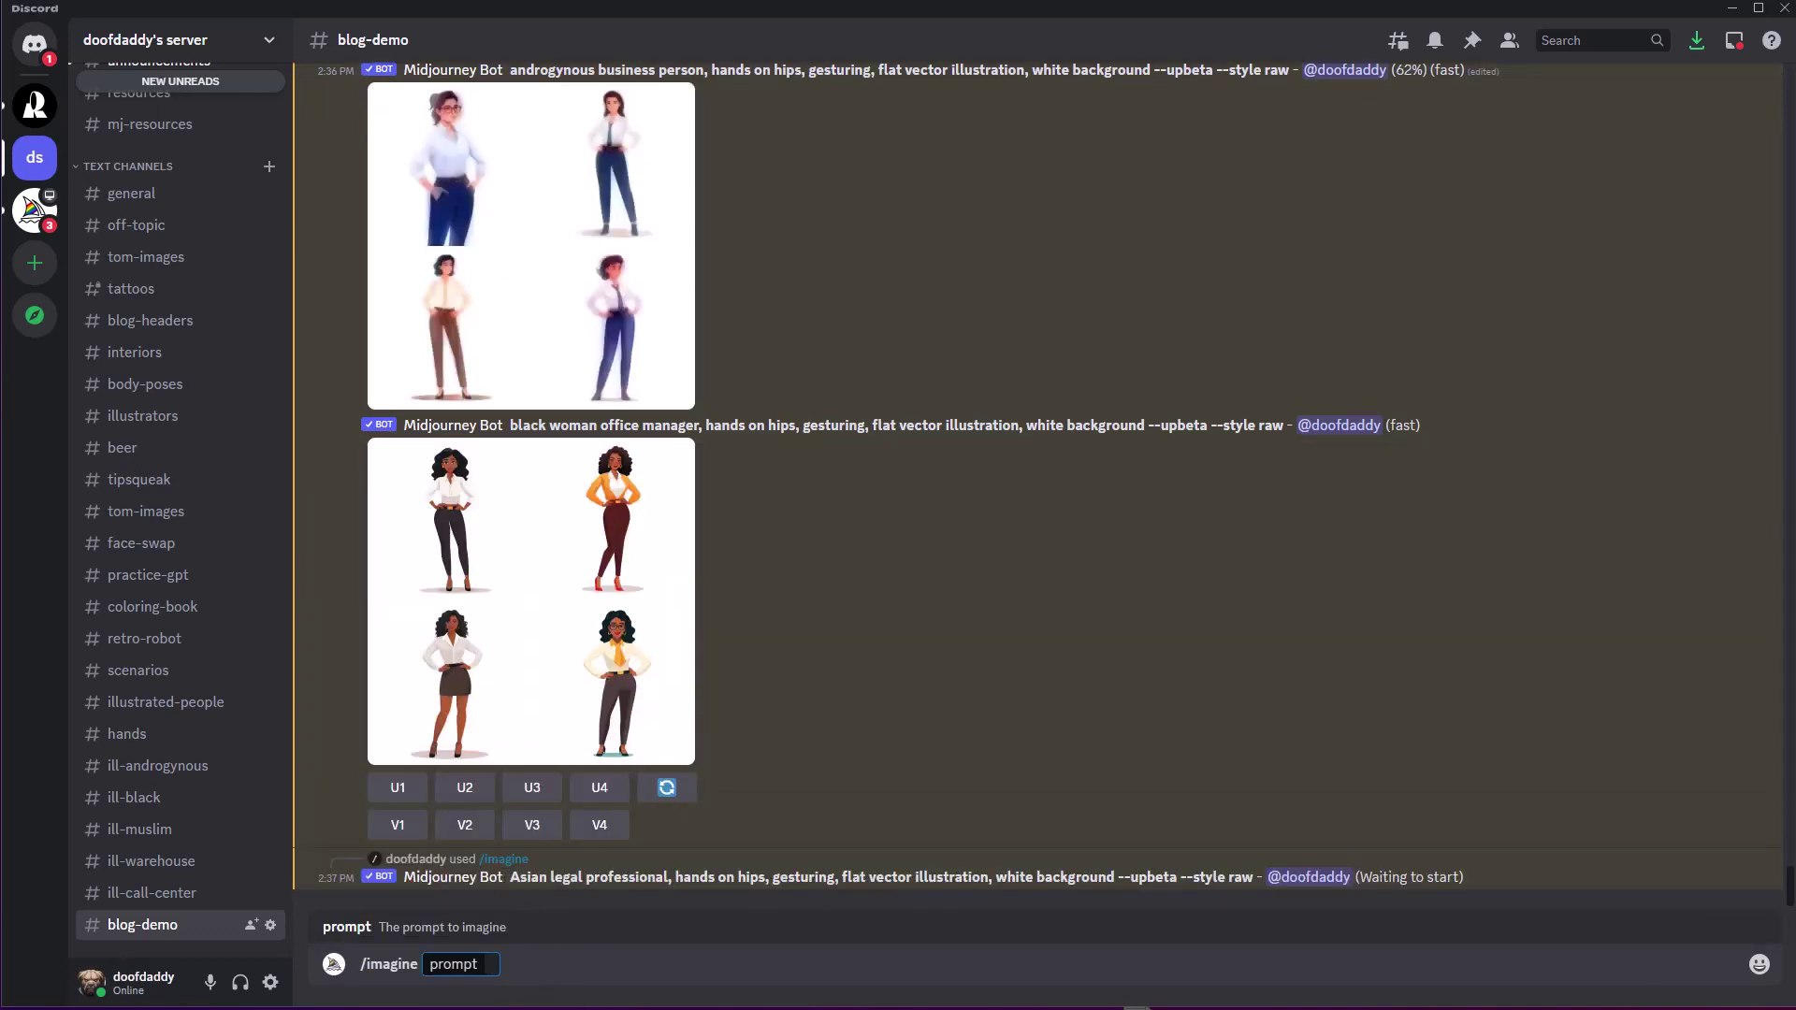
type("businessman, hands on hips, gesturing, flat vector illustration, white background")
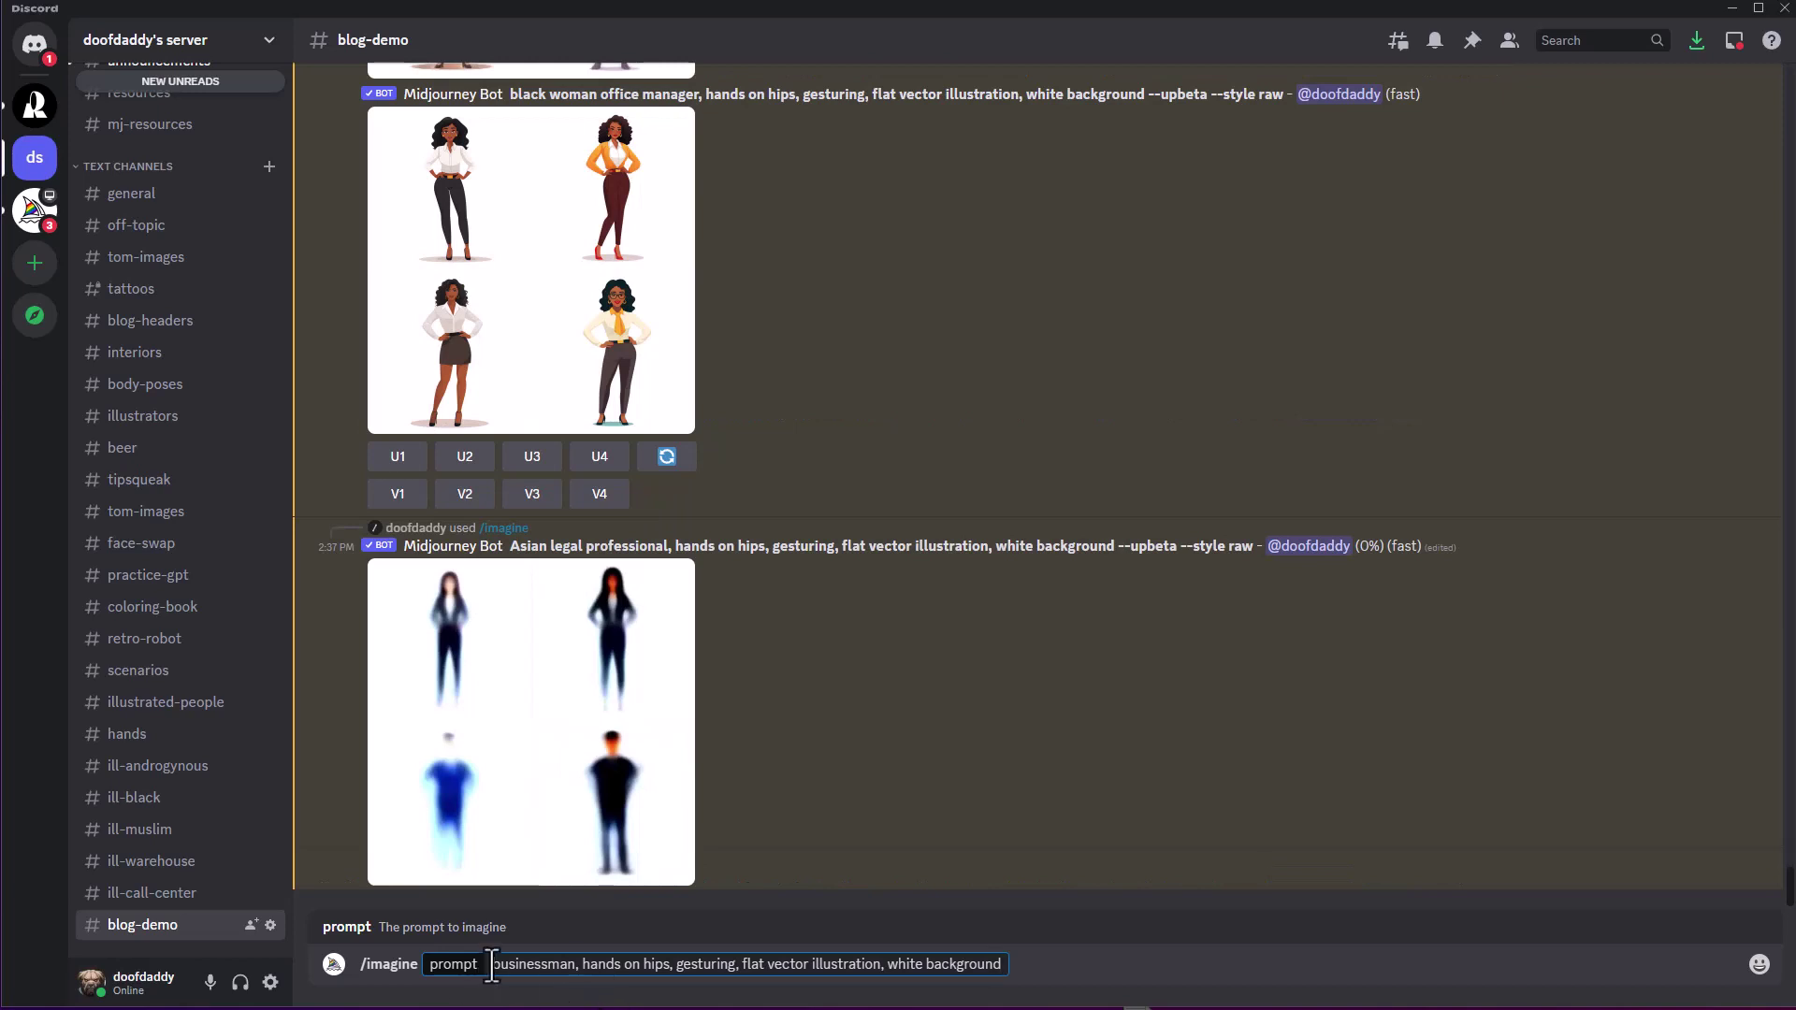
left_click_drag(492, 963, 572, 964)
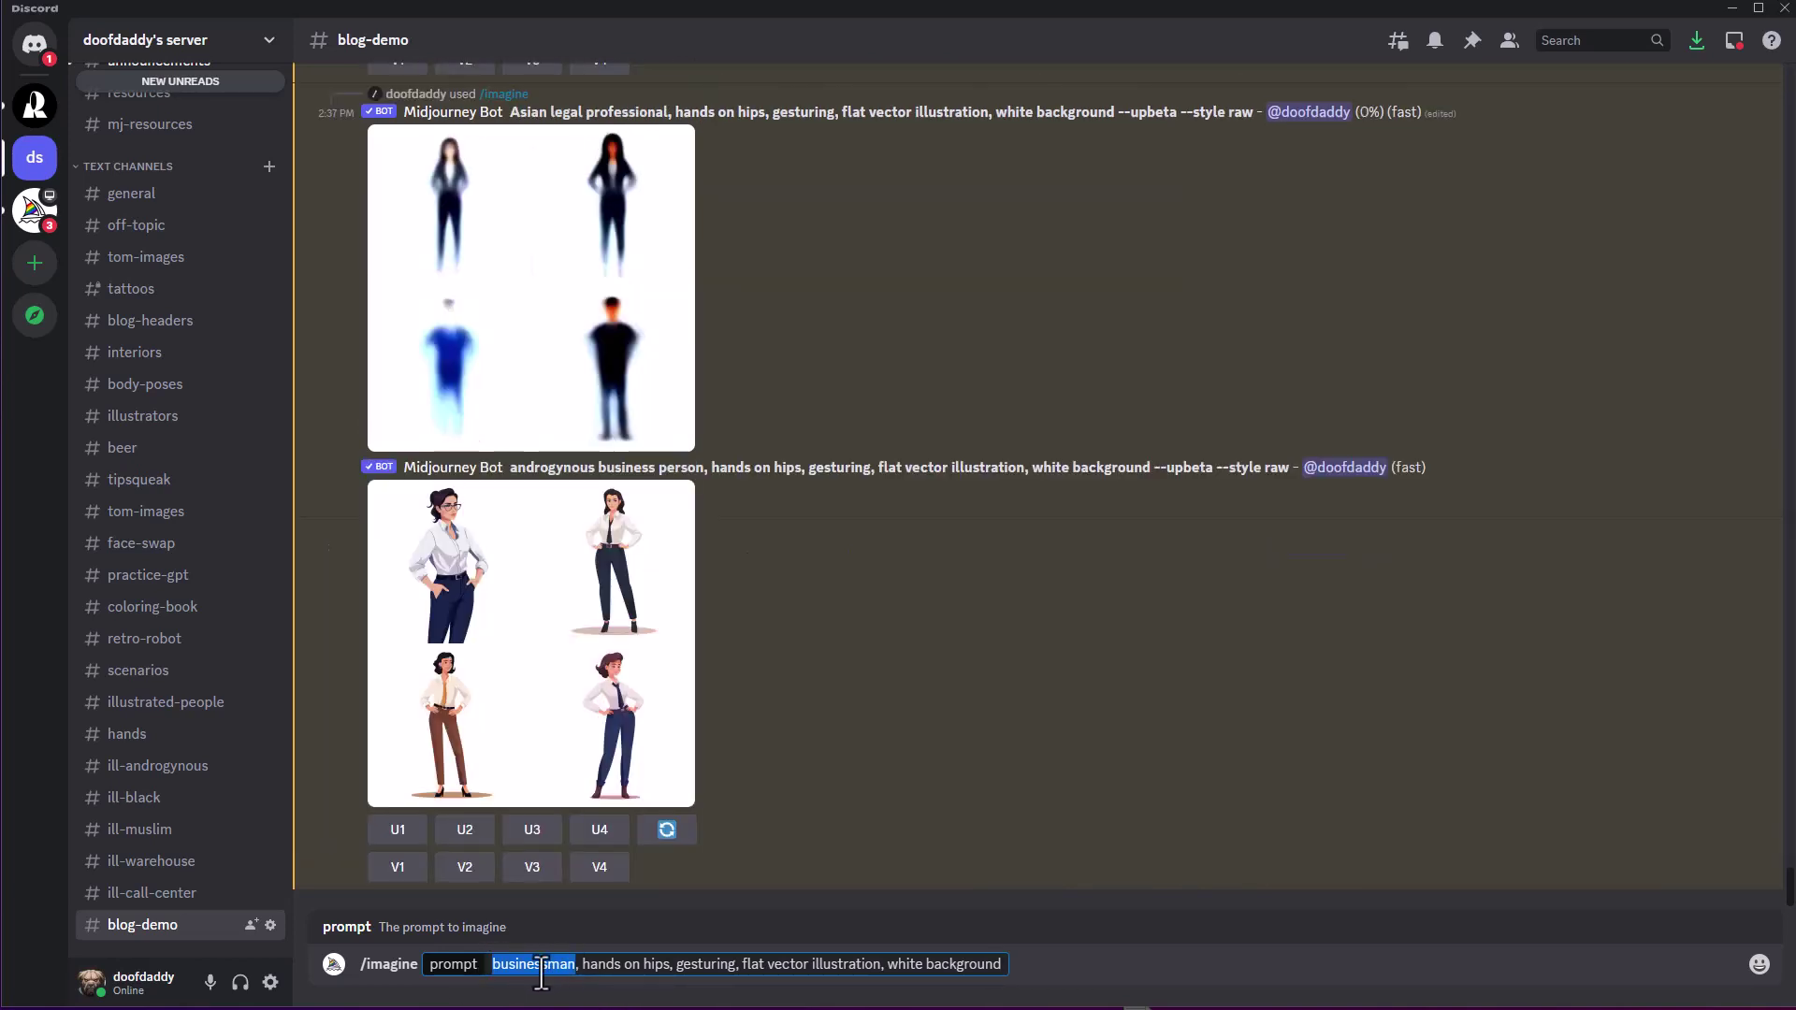
type("construction")
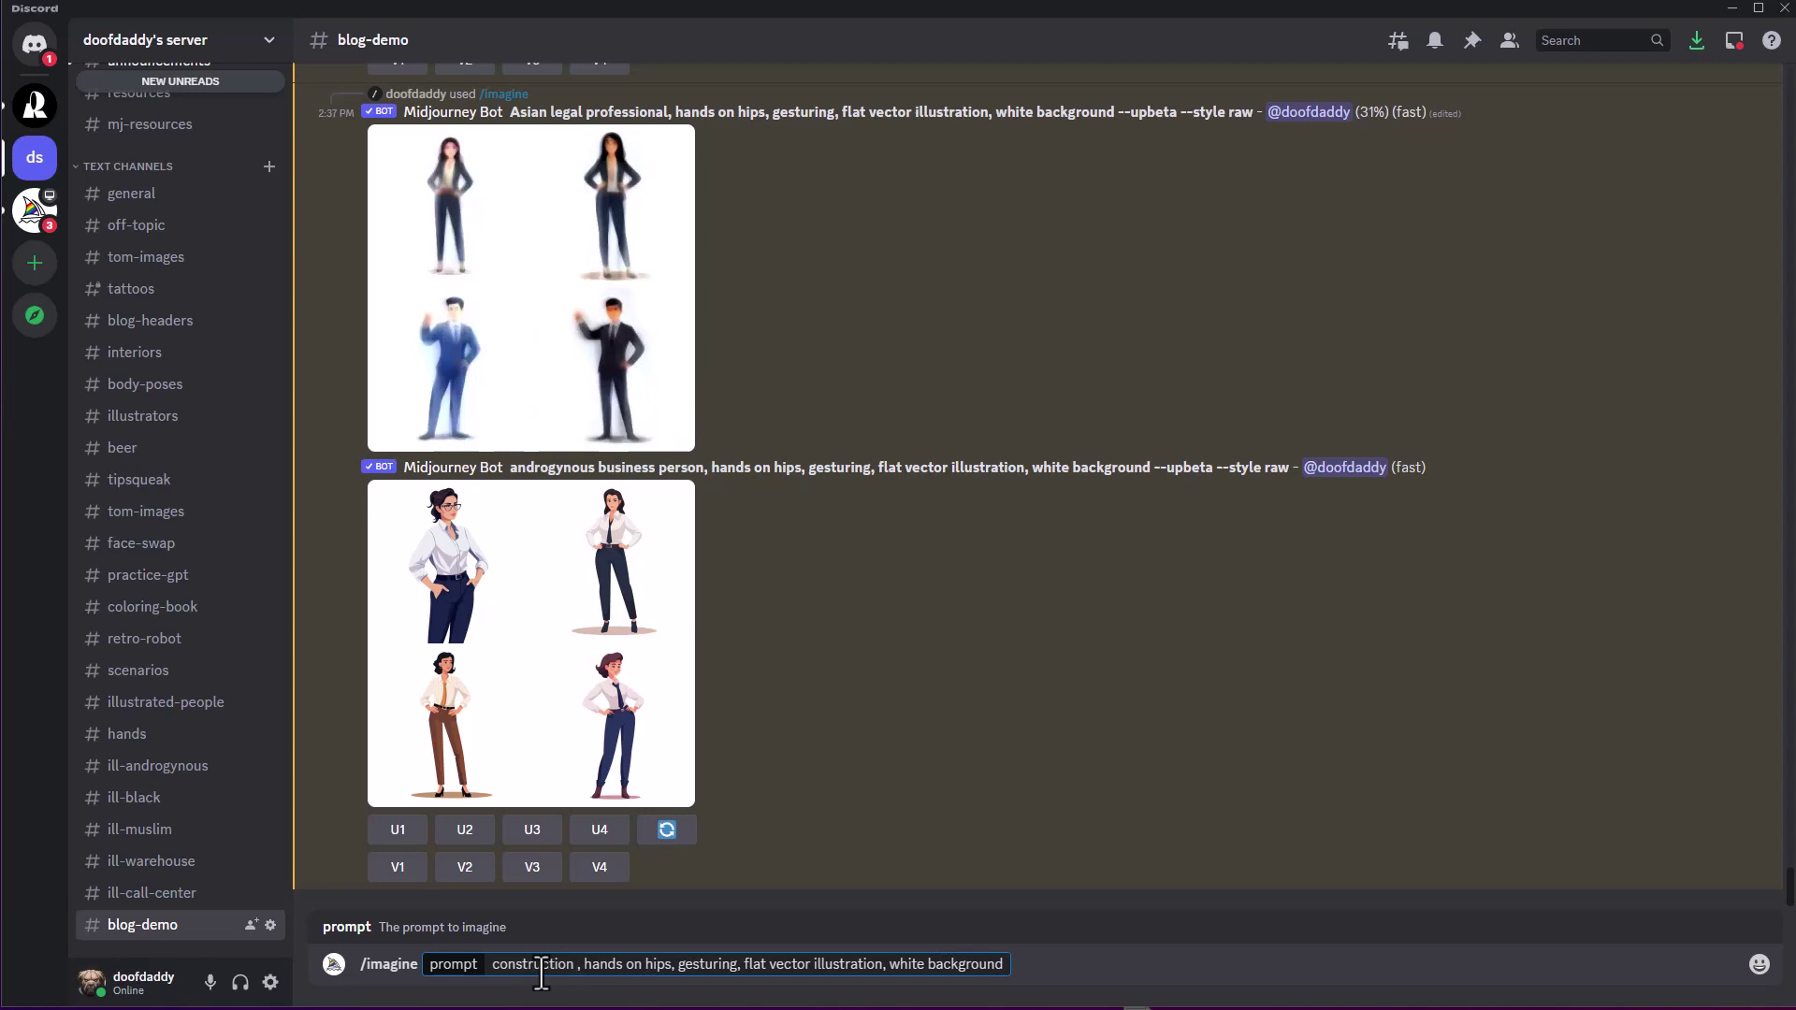
type(" wor")
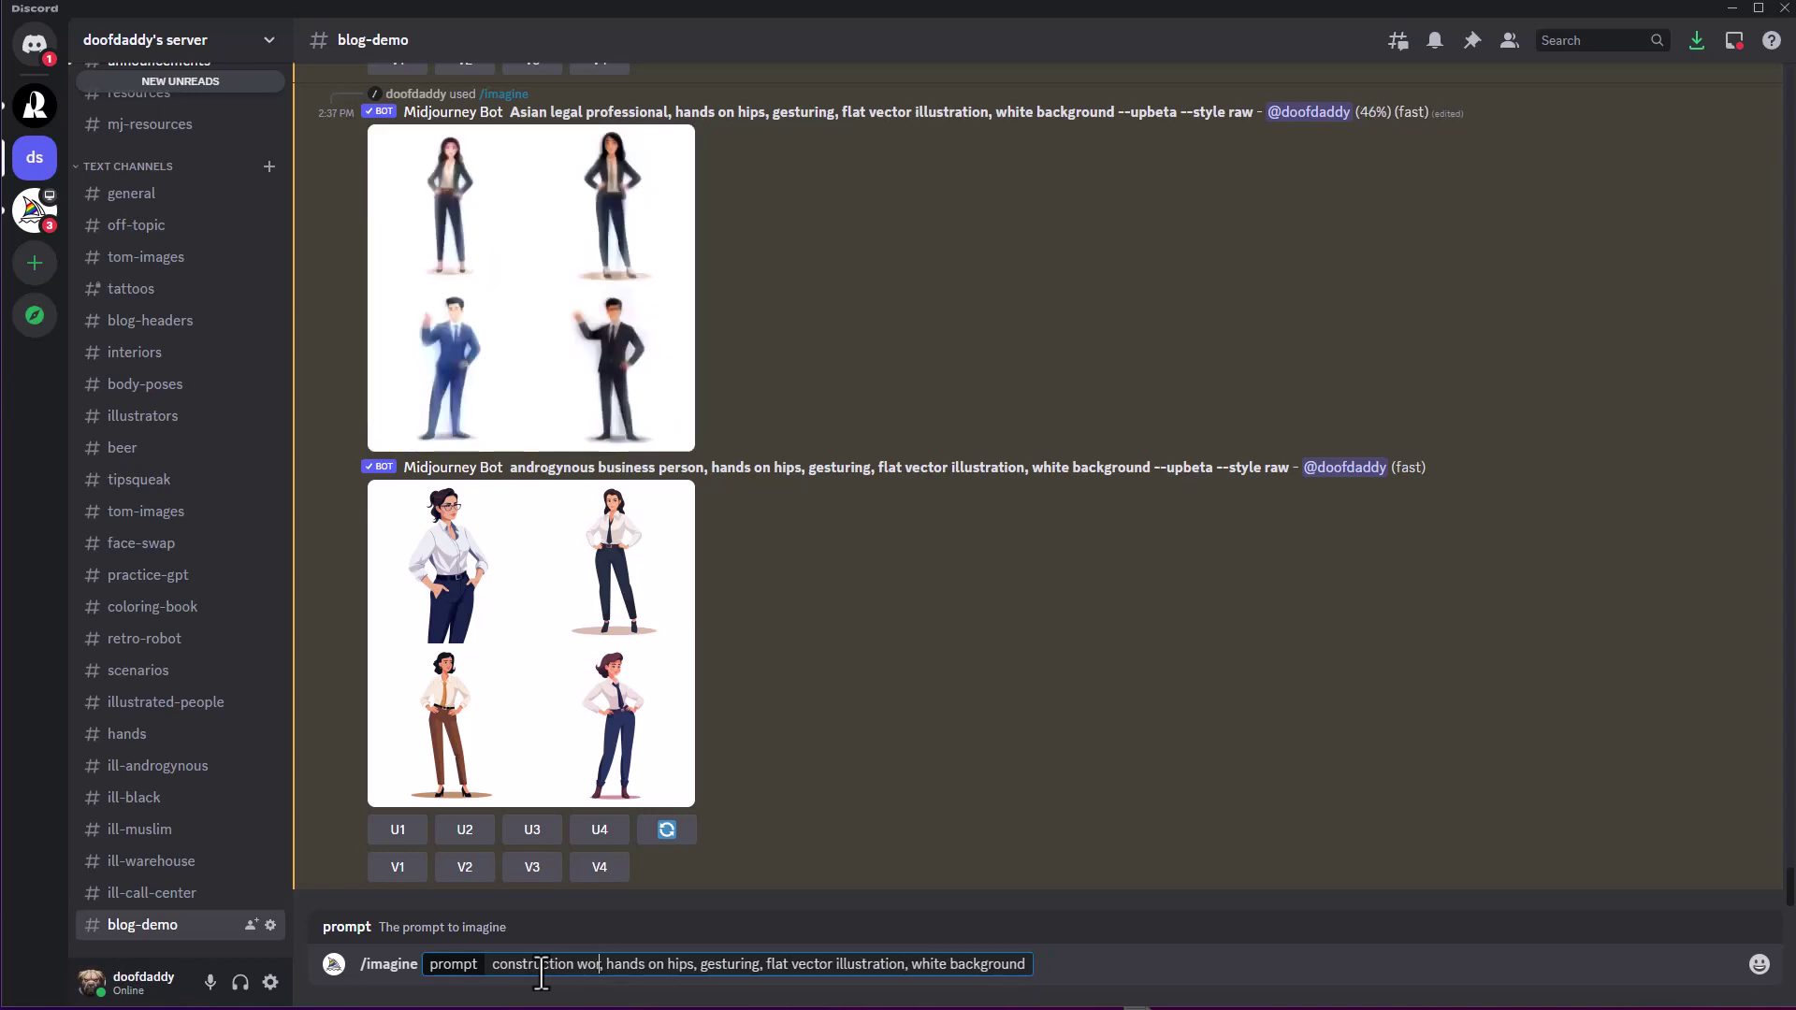
key("BackSpace")
key("BackSpace")
key("BackSpace")
key("BackSpace")
type("inspector")
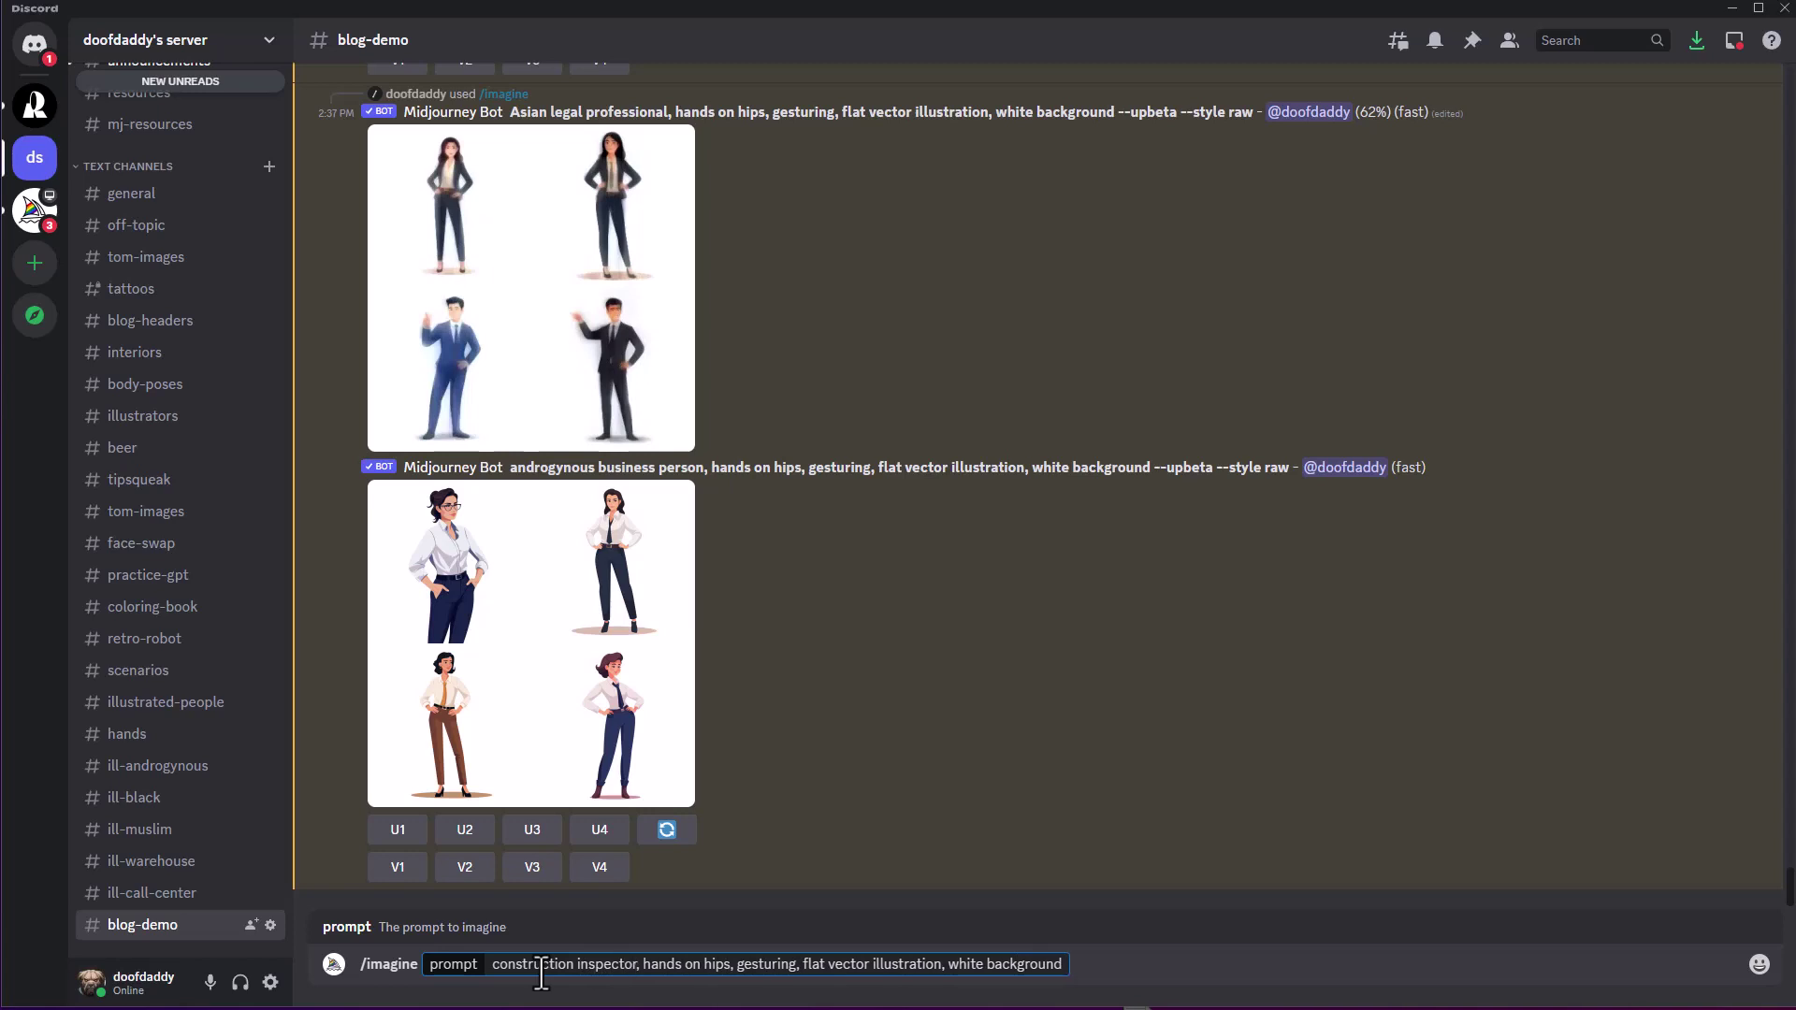
key("Right")
type("PP")
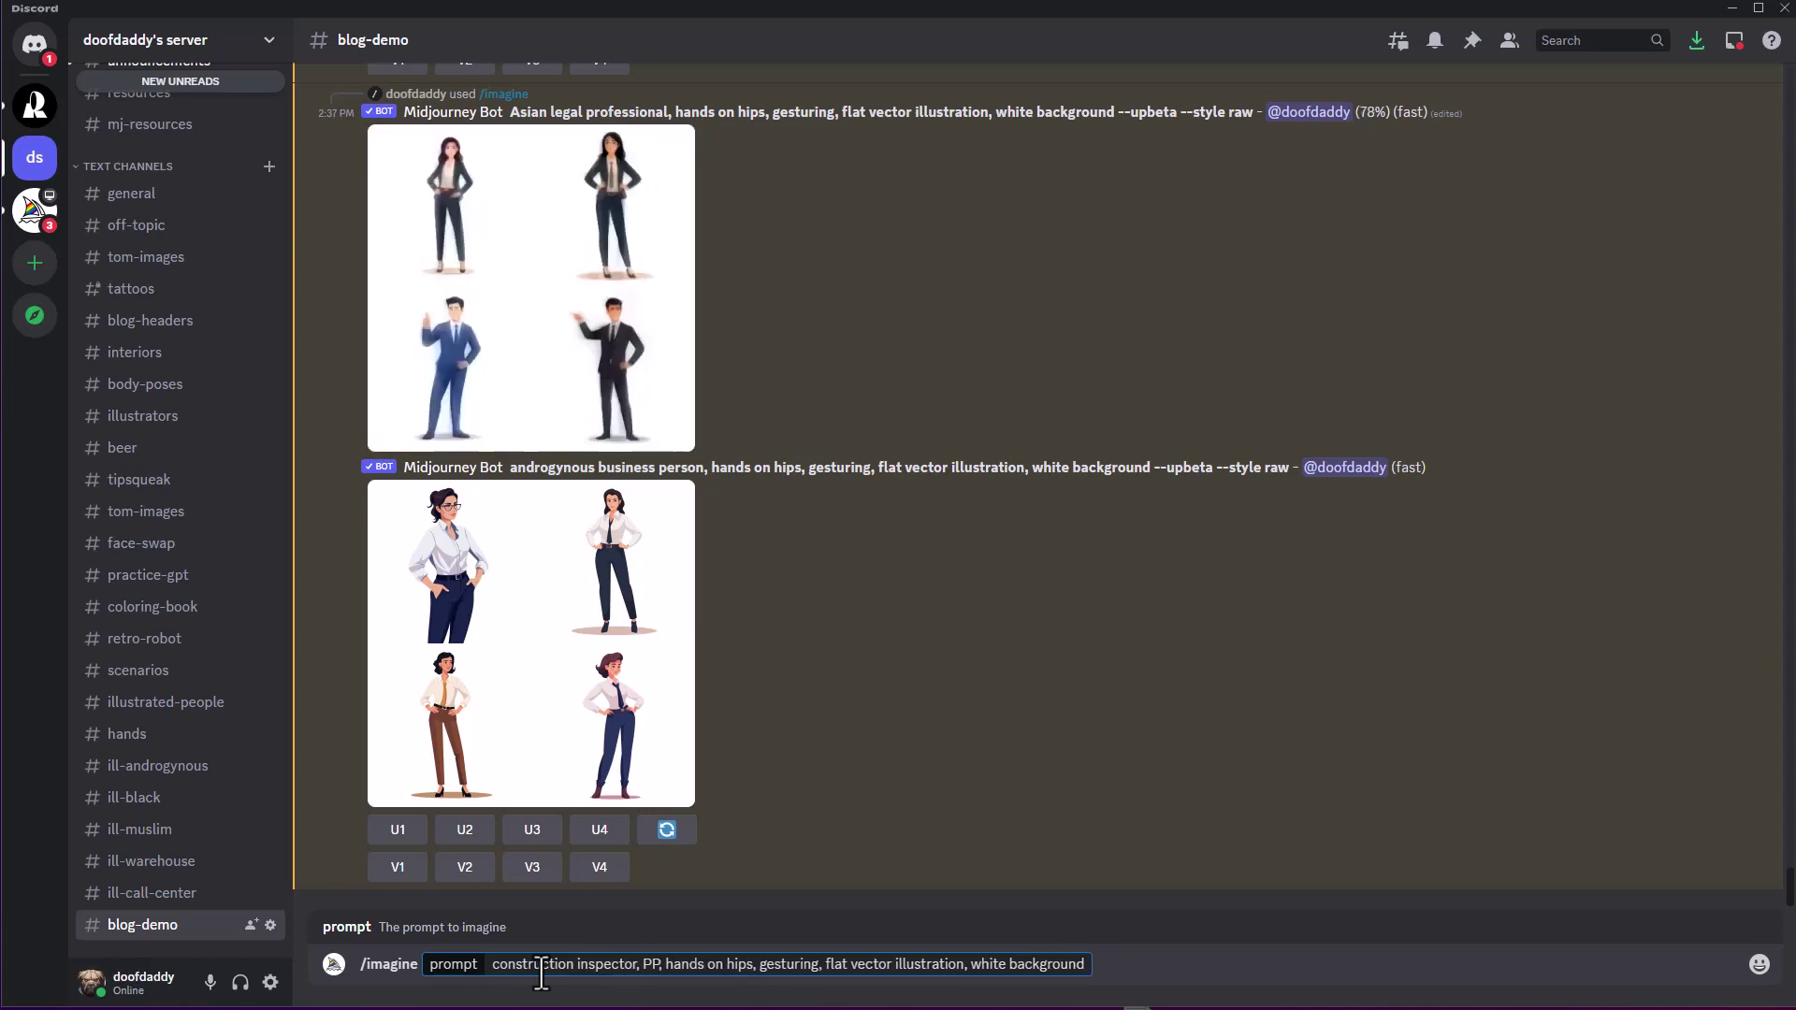
type("E")
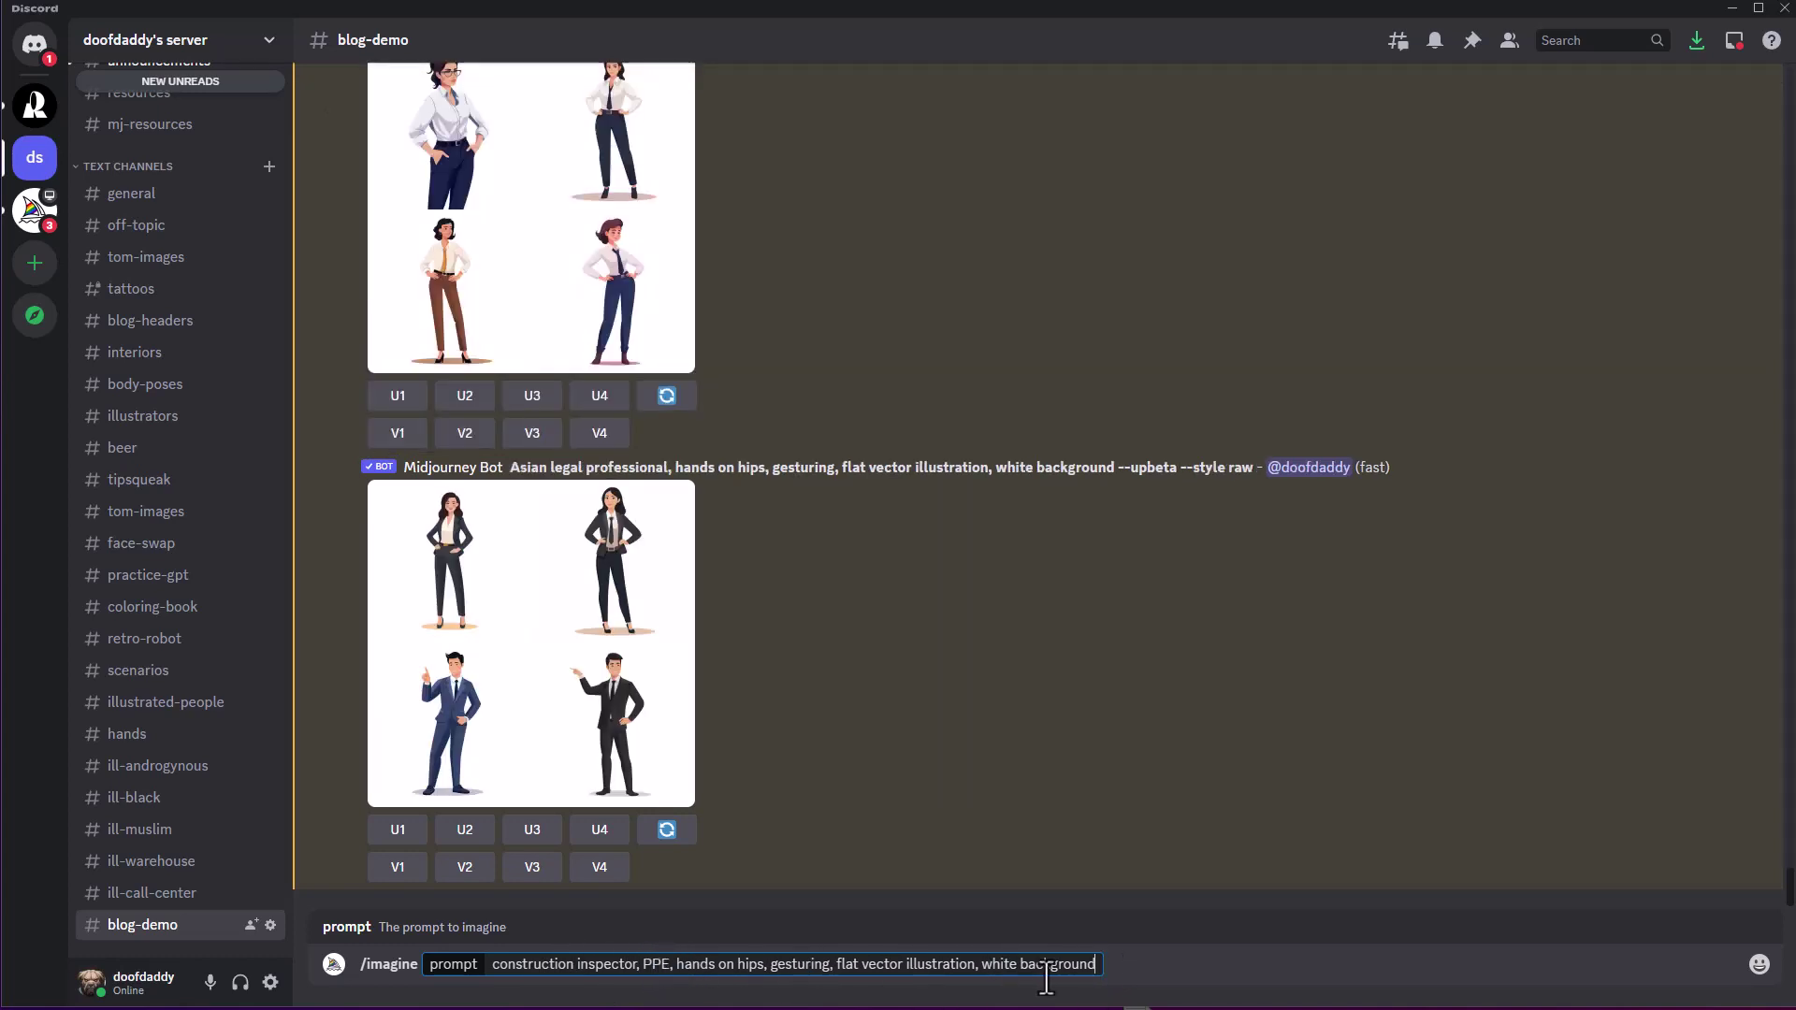
key("Return")
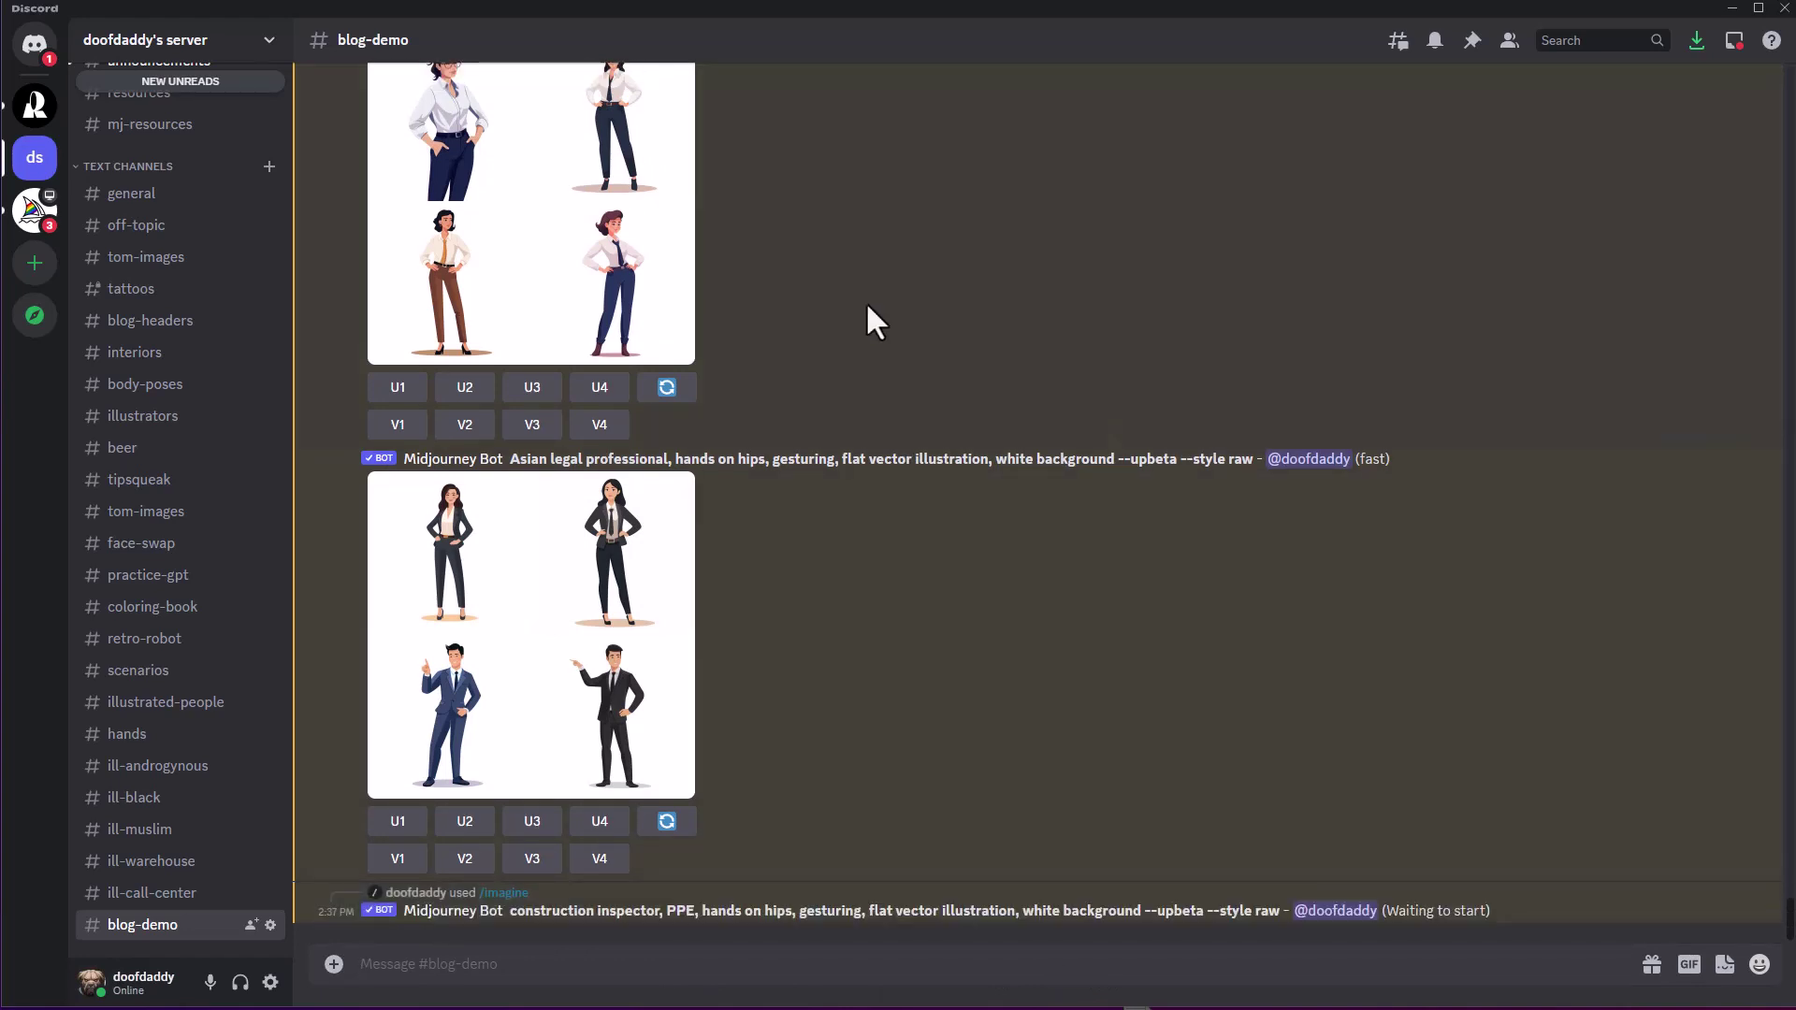
scroll(864, 302, "up", 10)
scroll(622, 515, "up", 1)
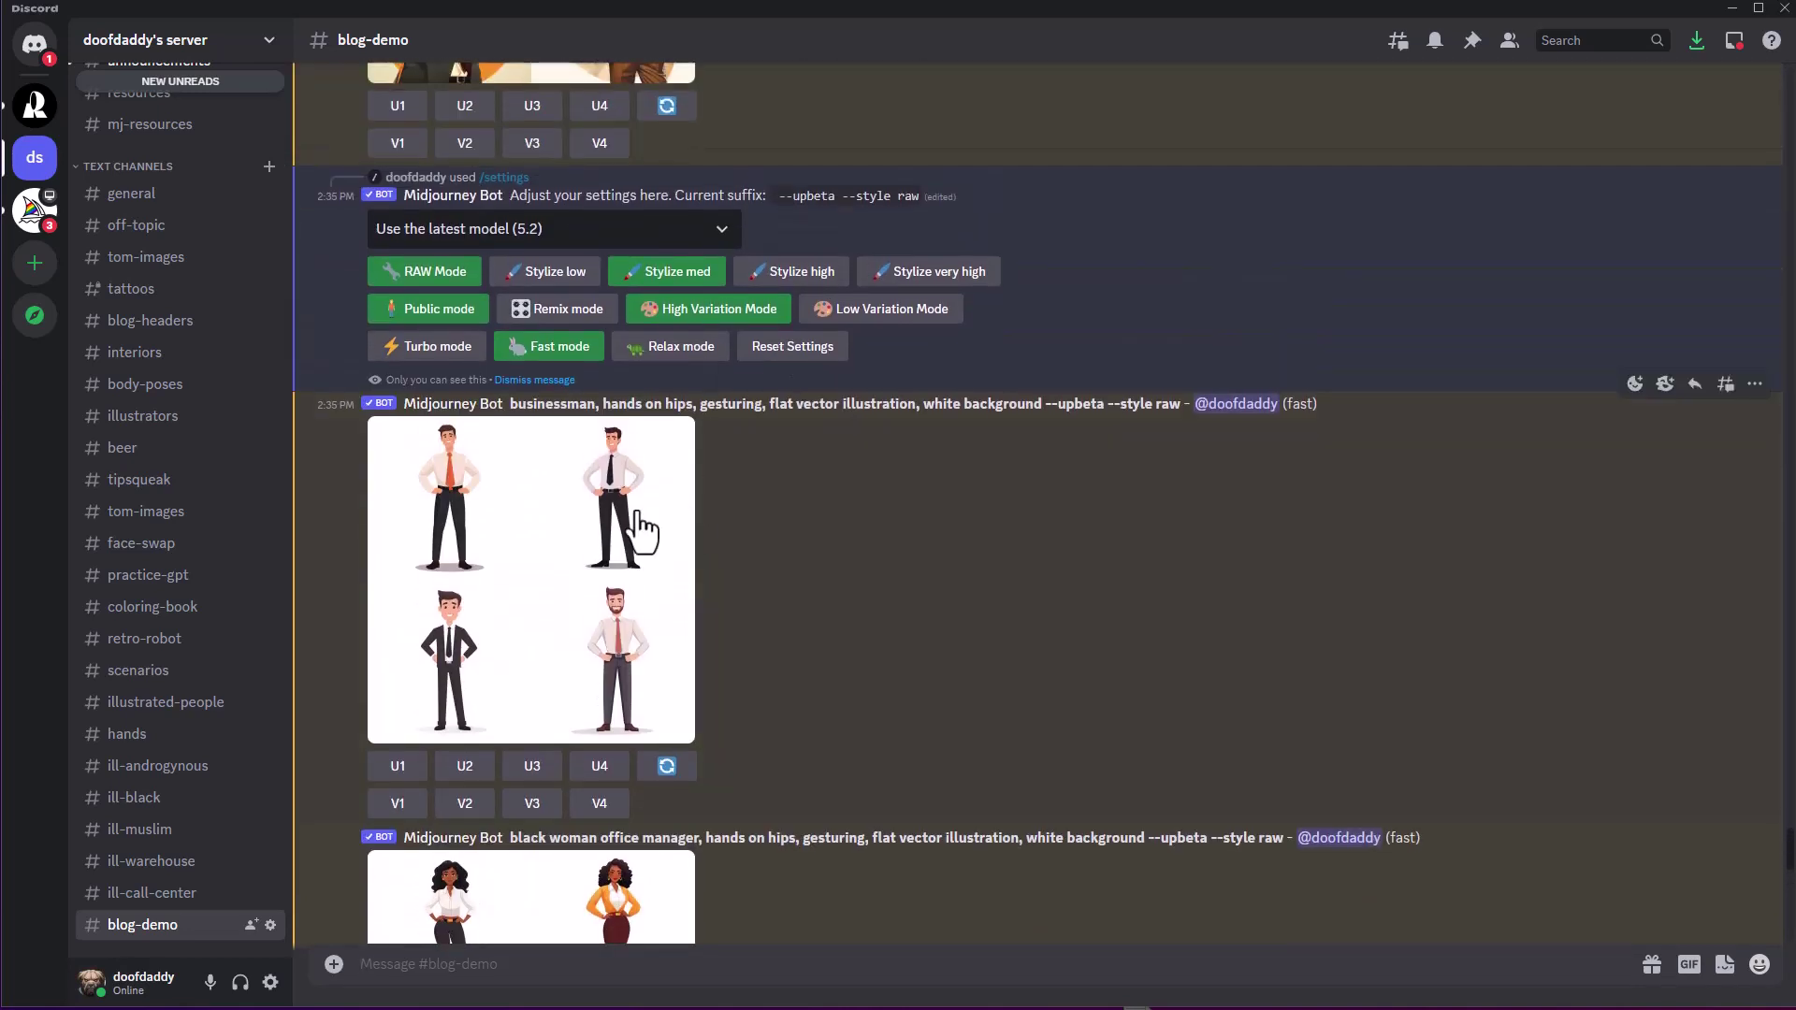
scroll(569, 392, "down", 2)
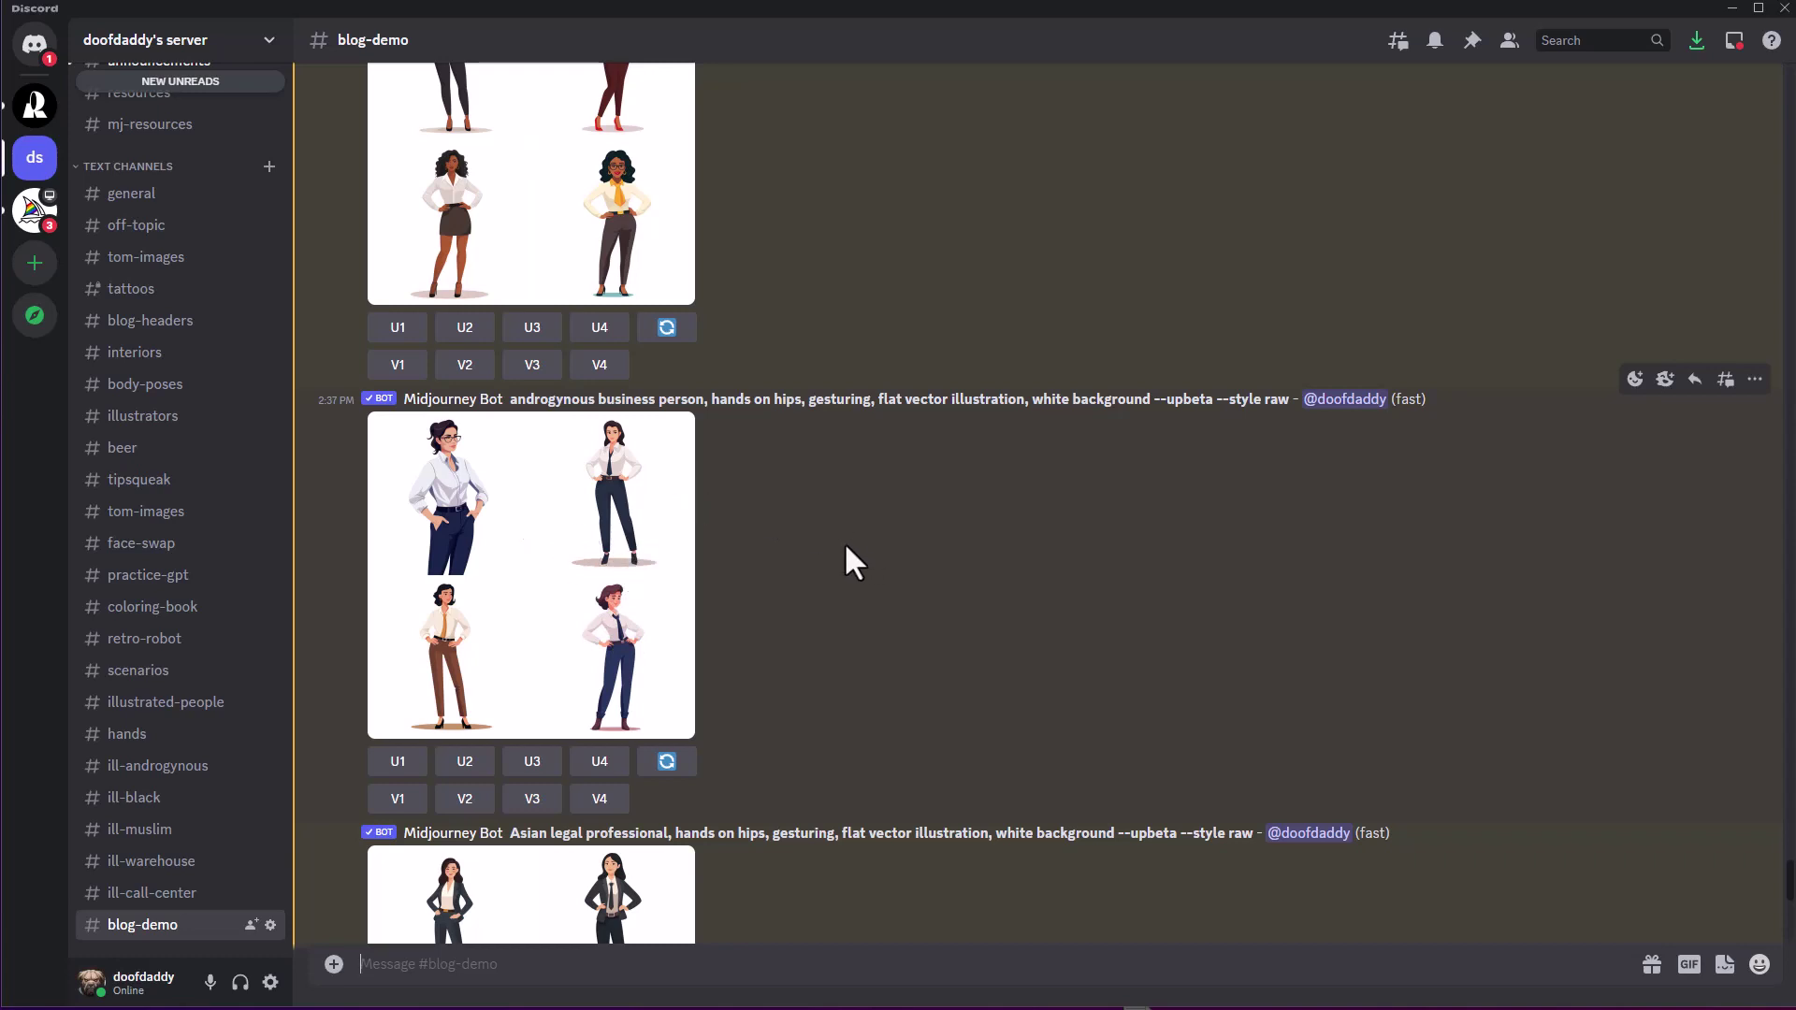
scroll(867, 516, "up", 4)
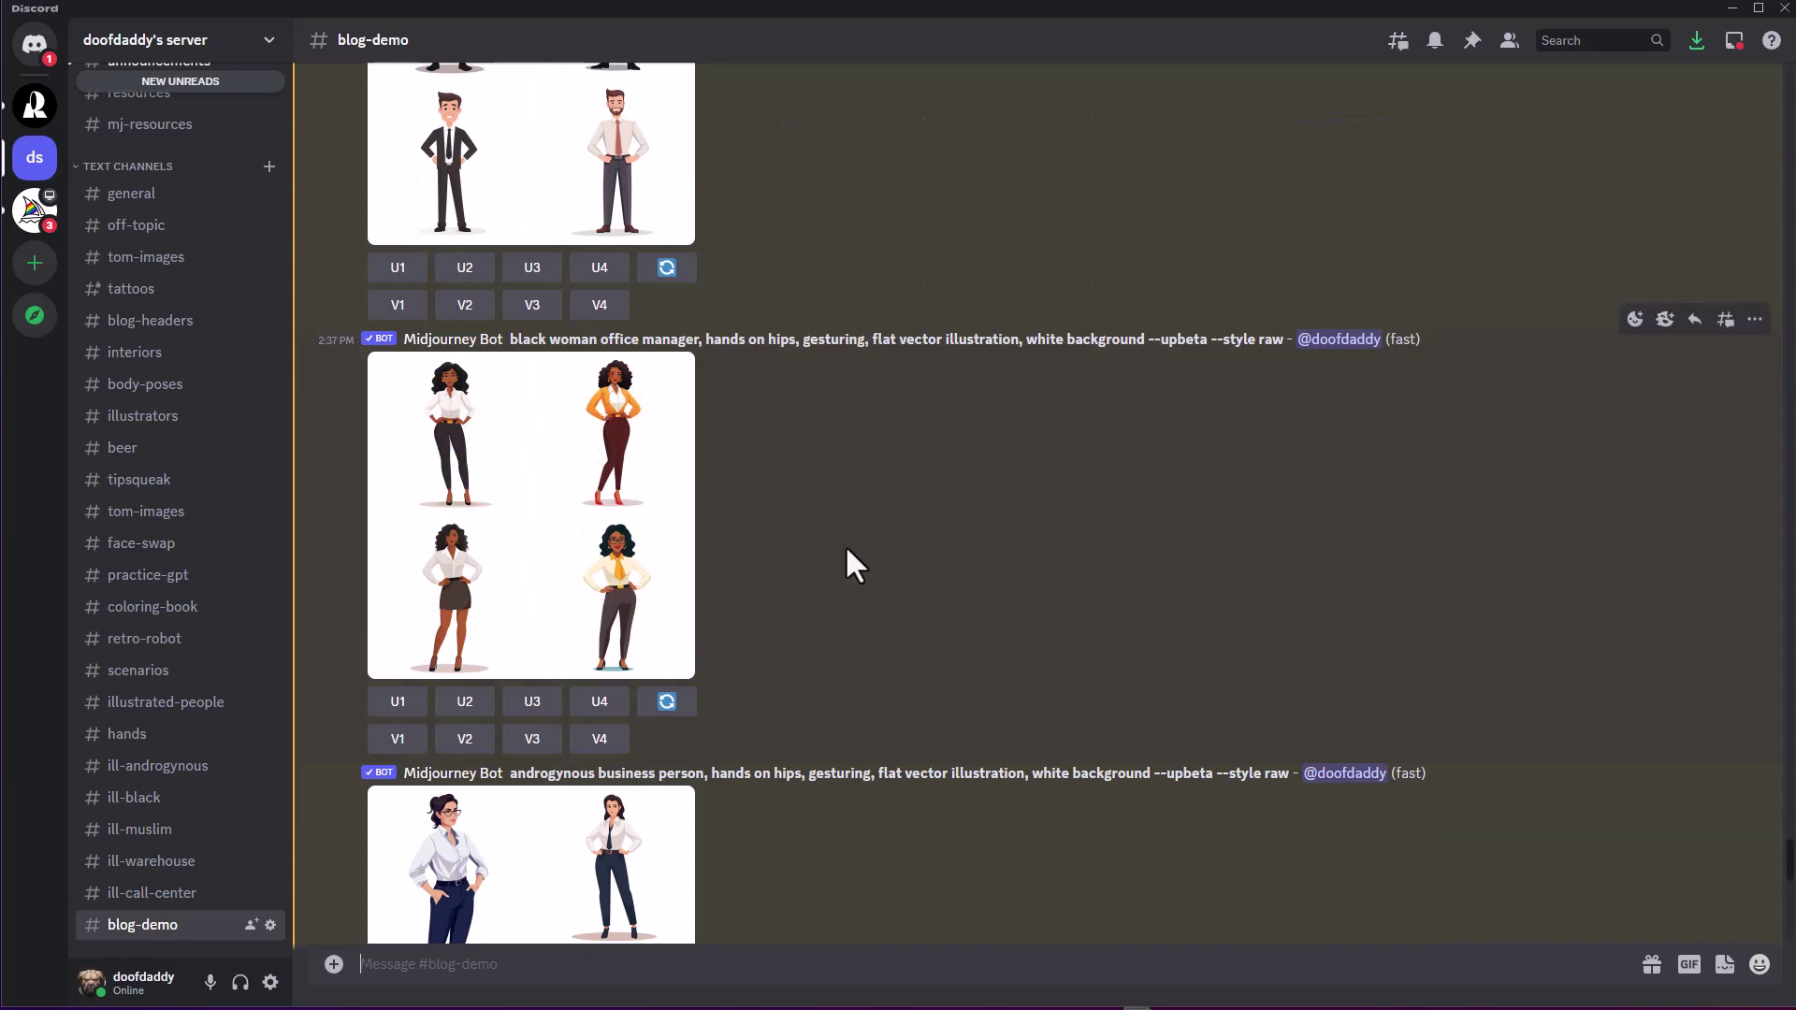
scroll(845, 546, "up", 3)
scroll(843, 546, "down", 4)
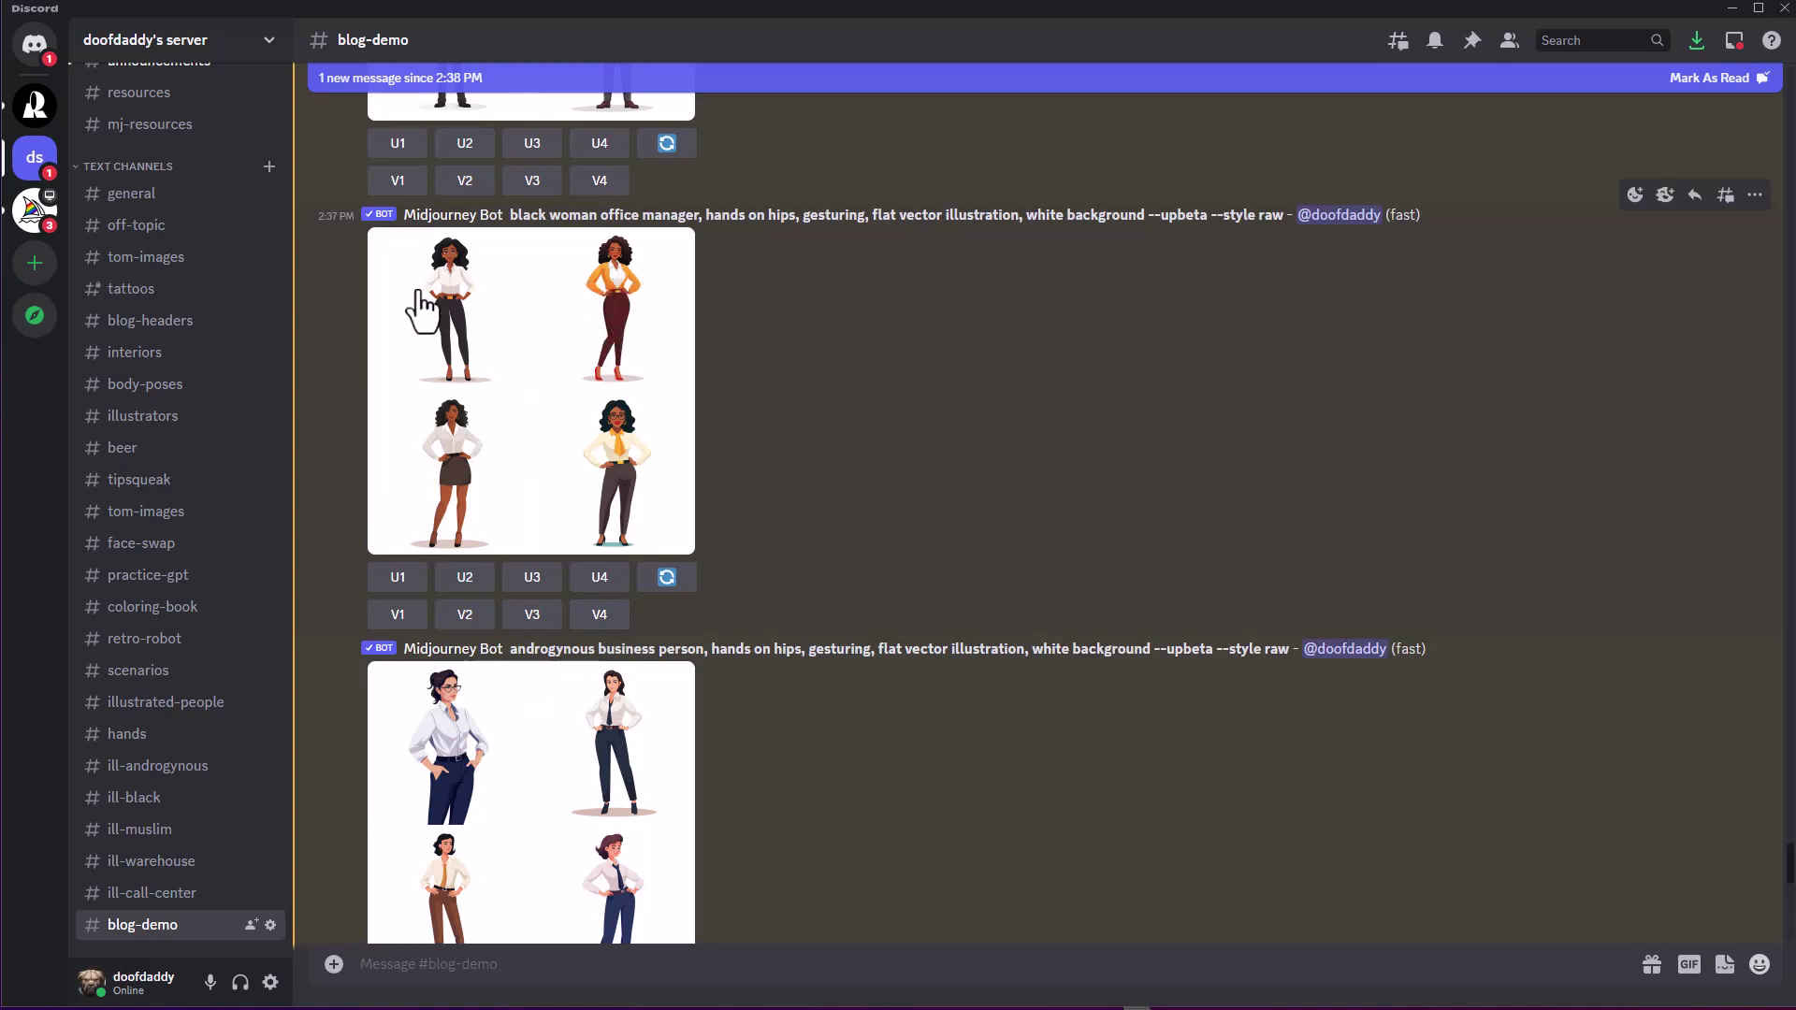
Request V2 variations of the second black woman office manager image
left_click(465, 616)
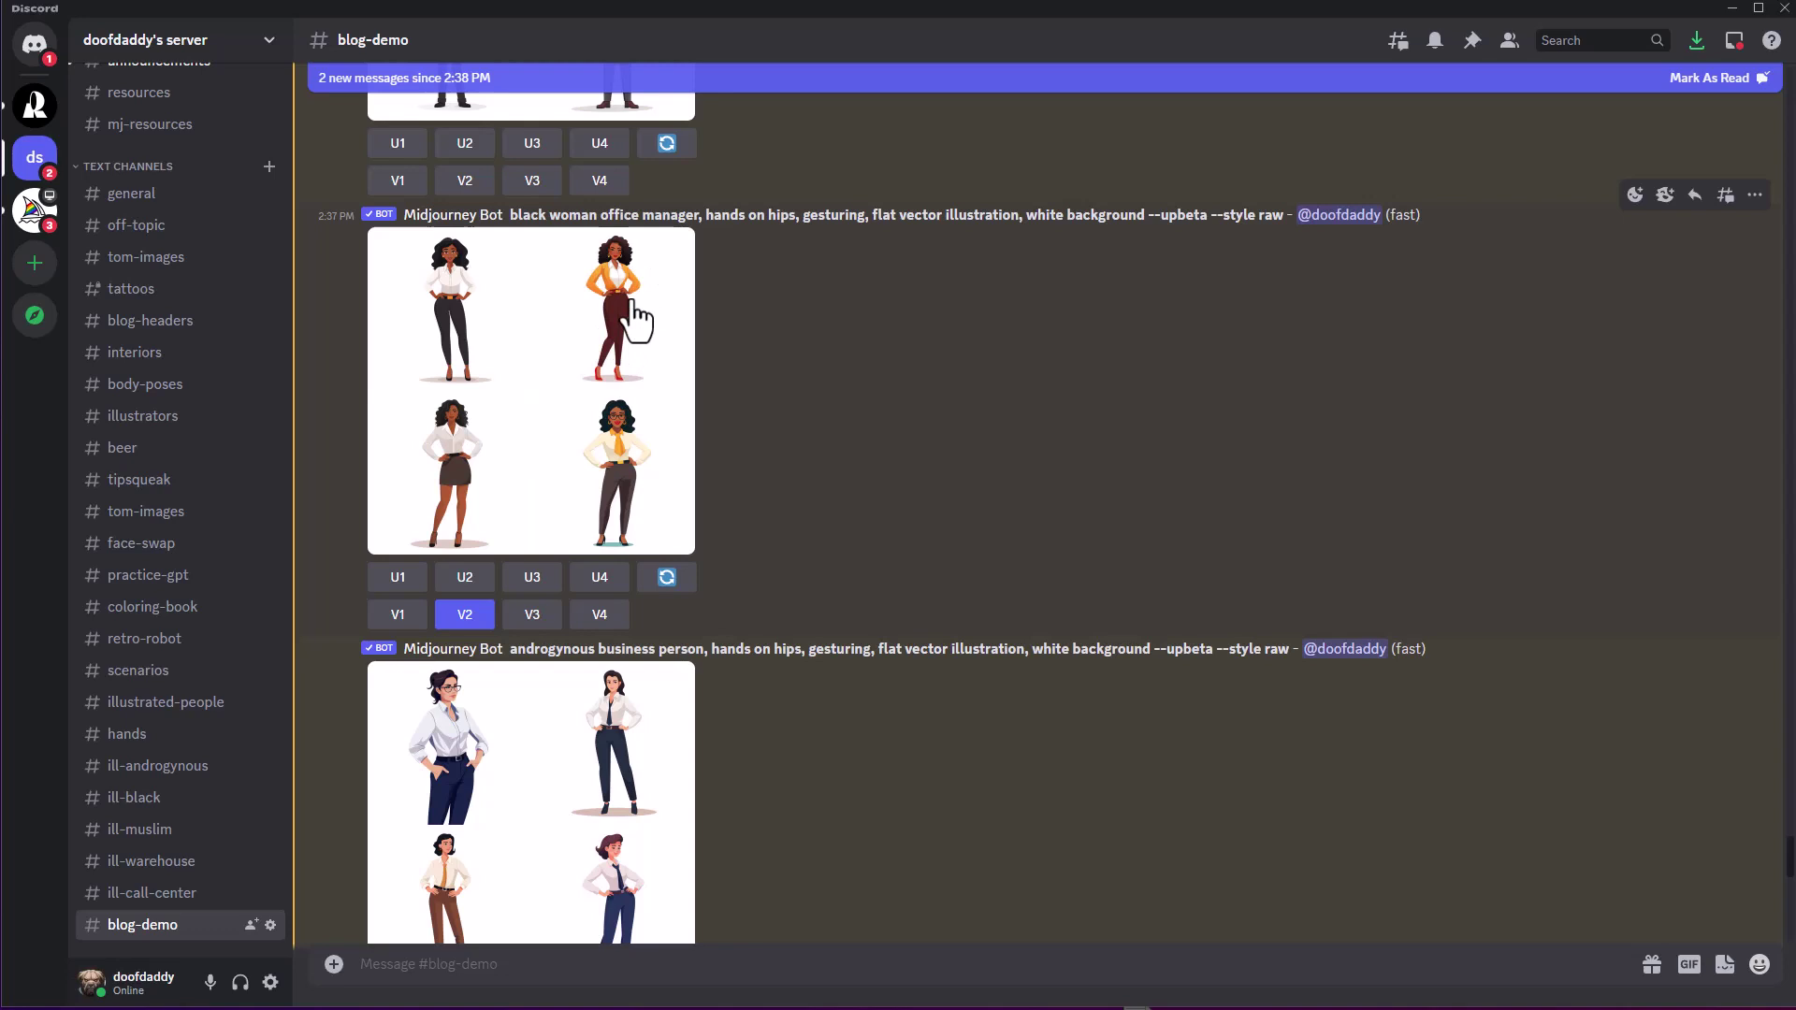
scroll(812, 513, "down", 5)
scroll(823, 553, "up", 1)
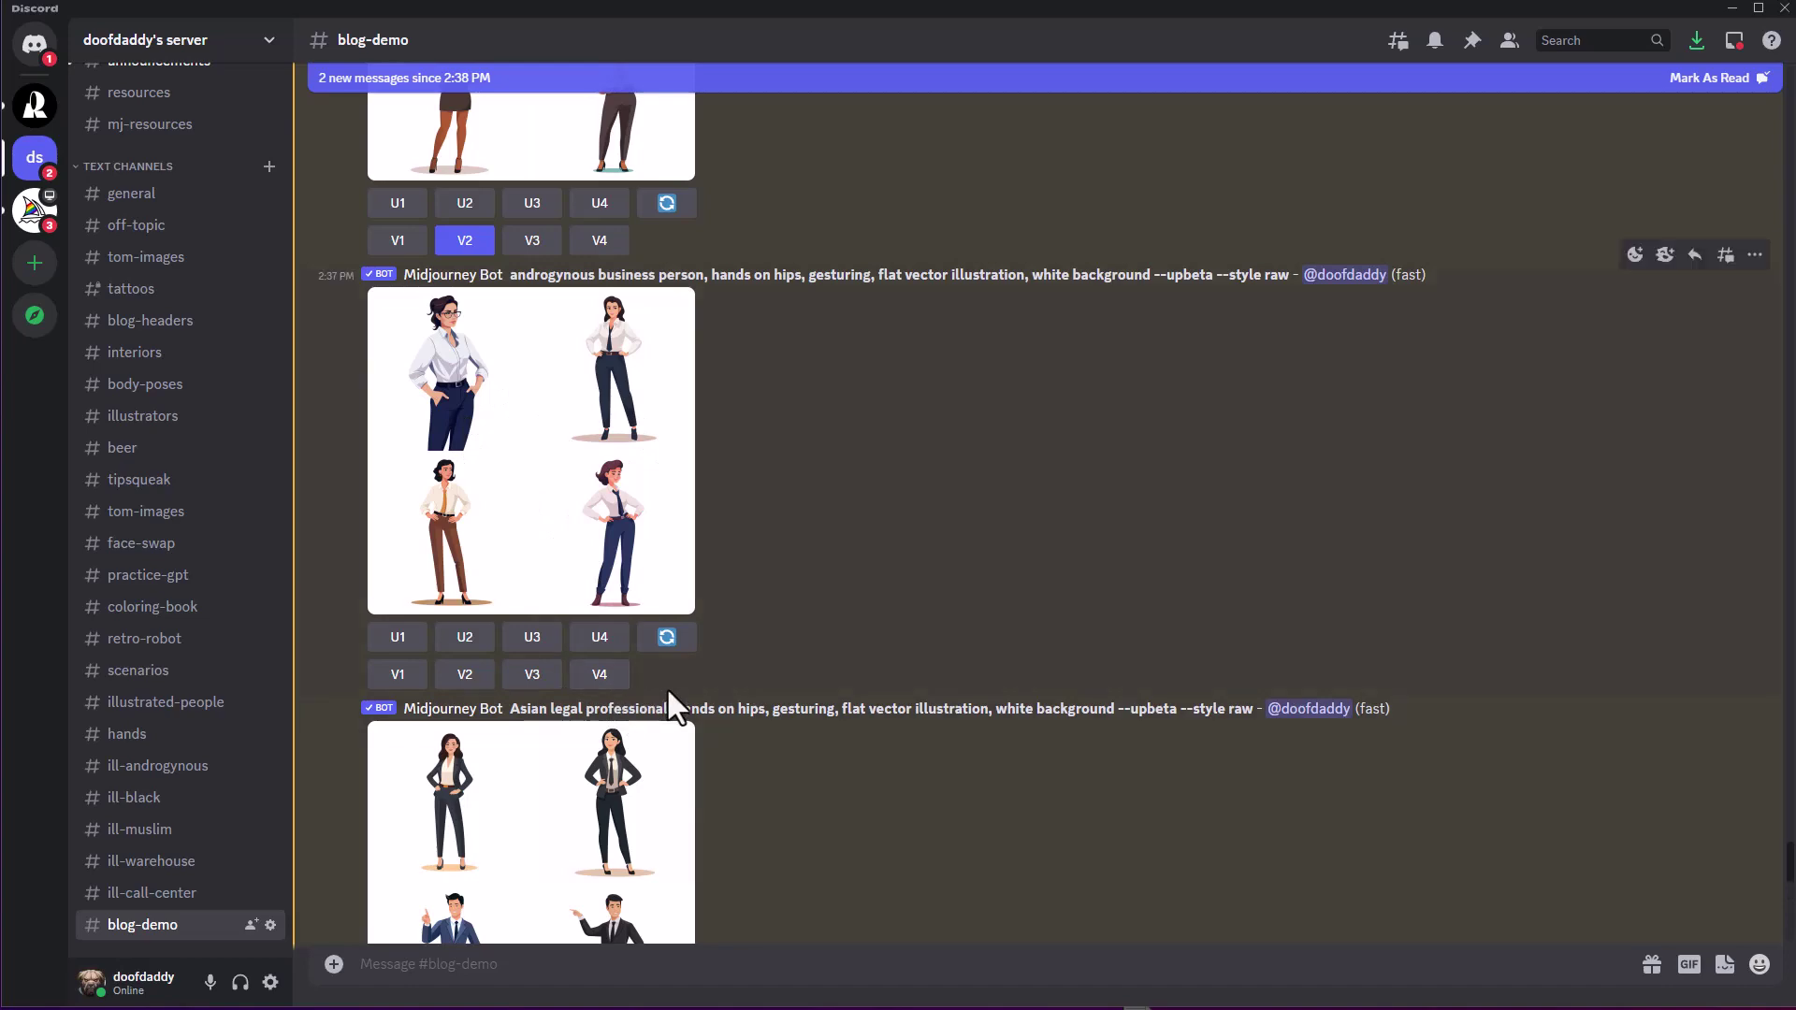
scroll(666, 688, "down", 1)
scroll(670, 690, "up", 1)
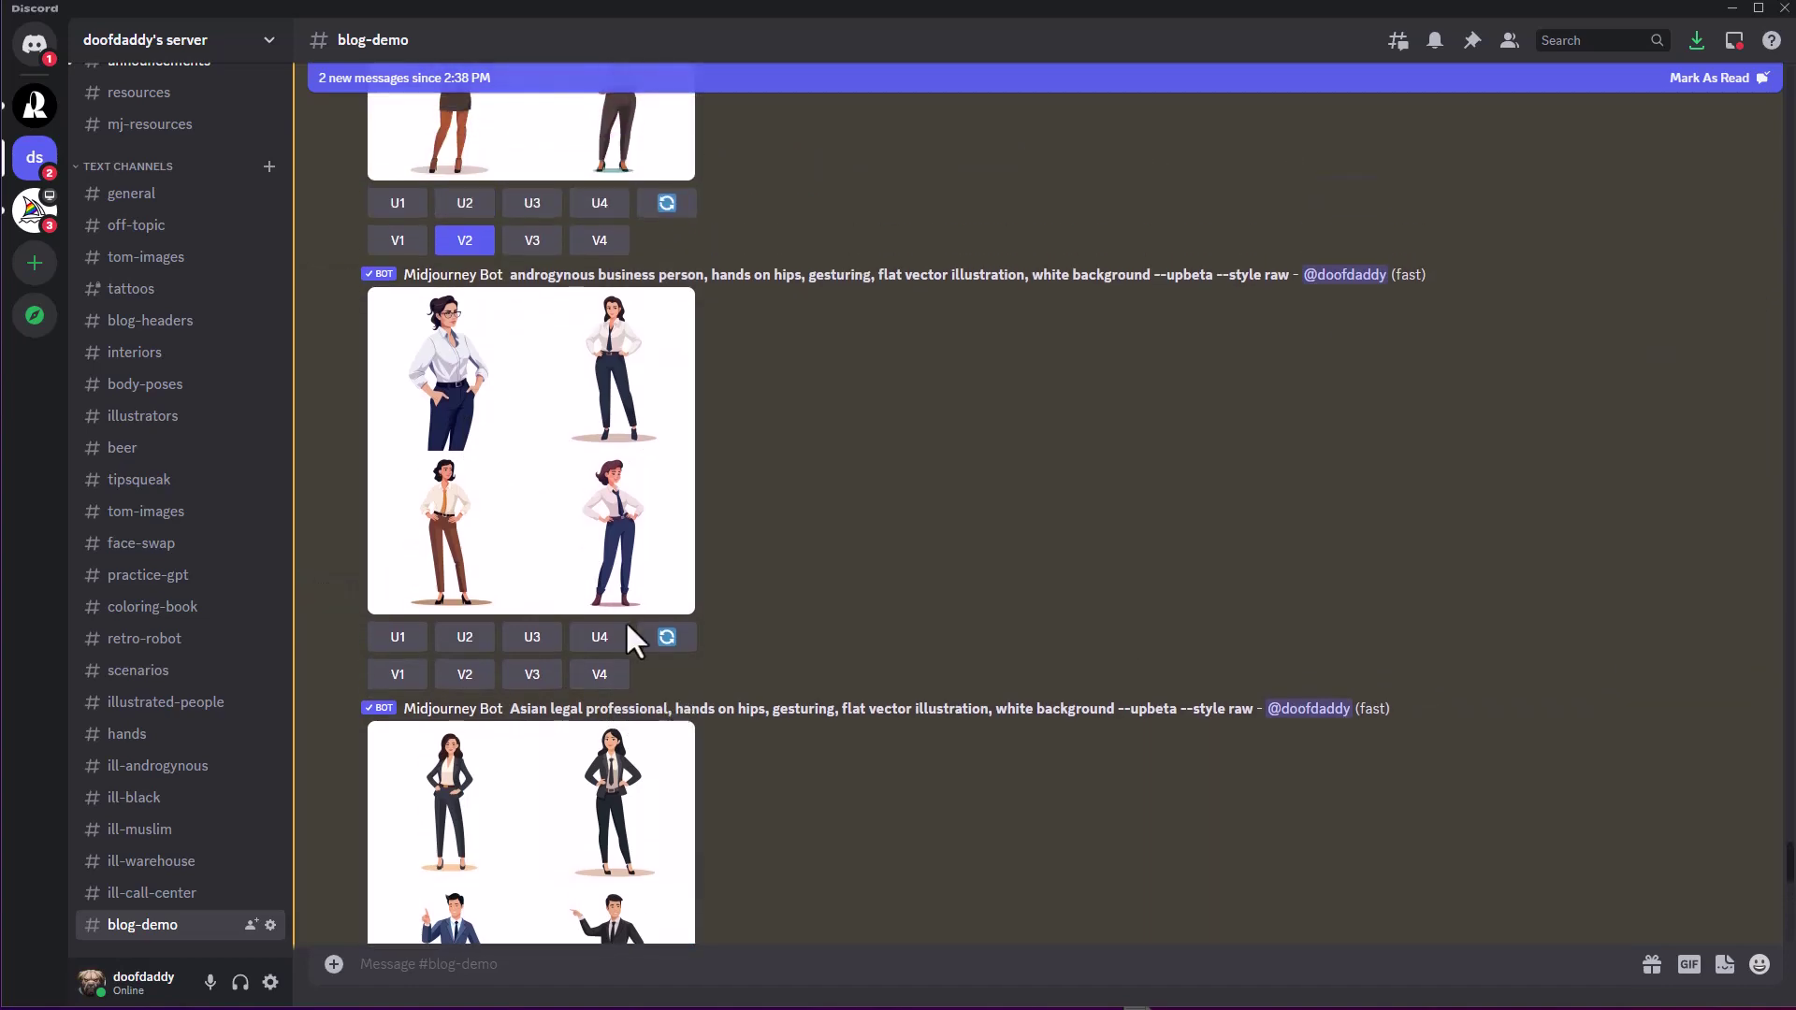
Enlarge the androgynous business person grid for a closer look, then close the preview
left_click(458, 360)
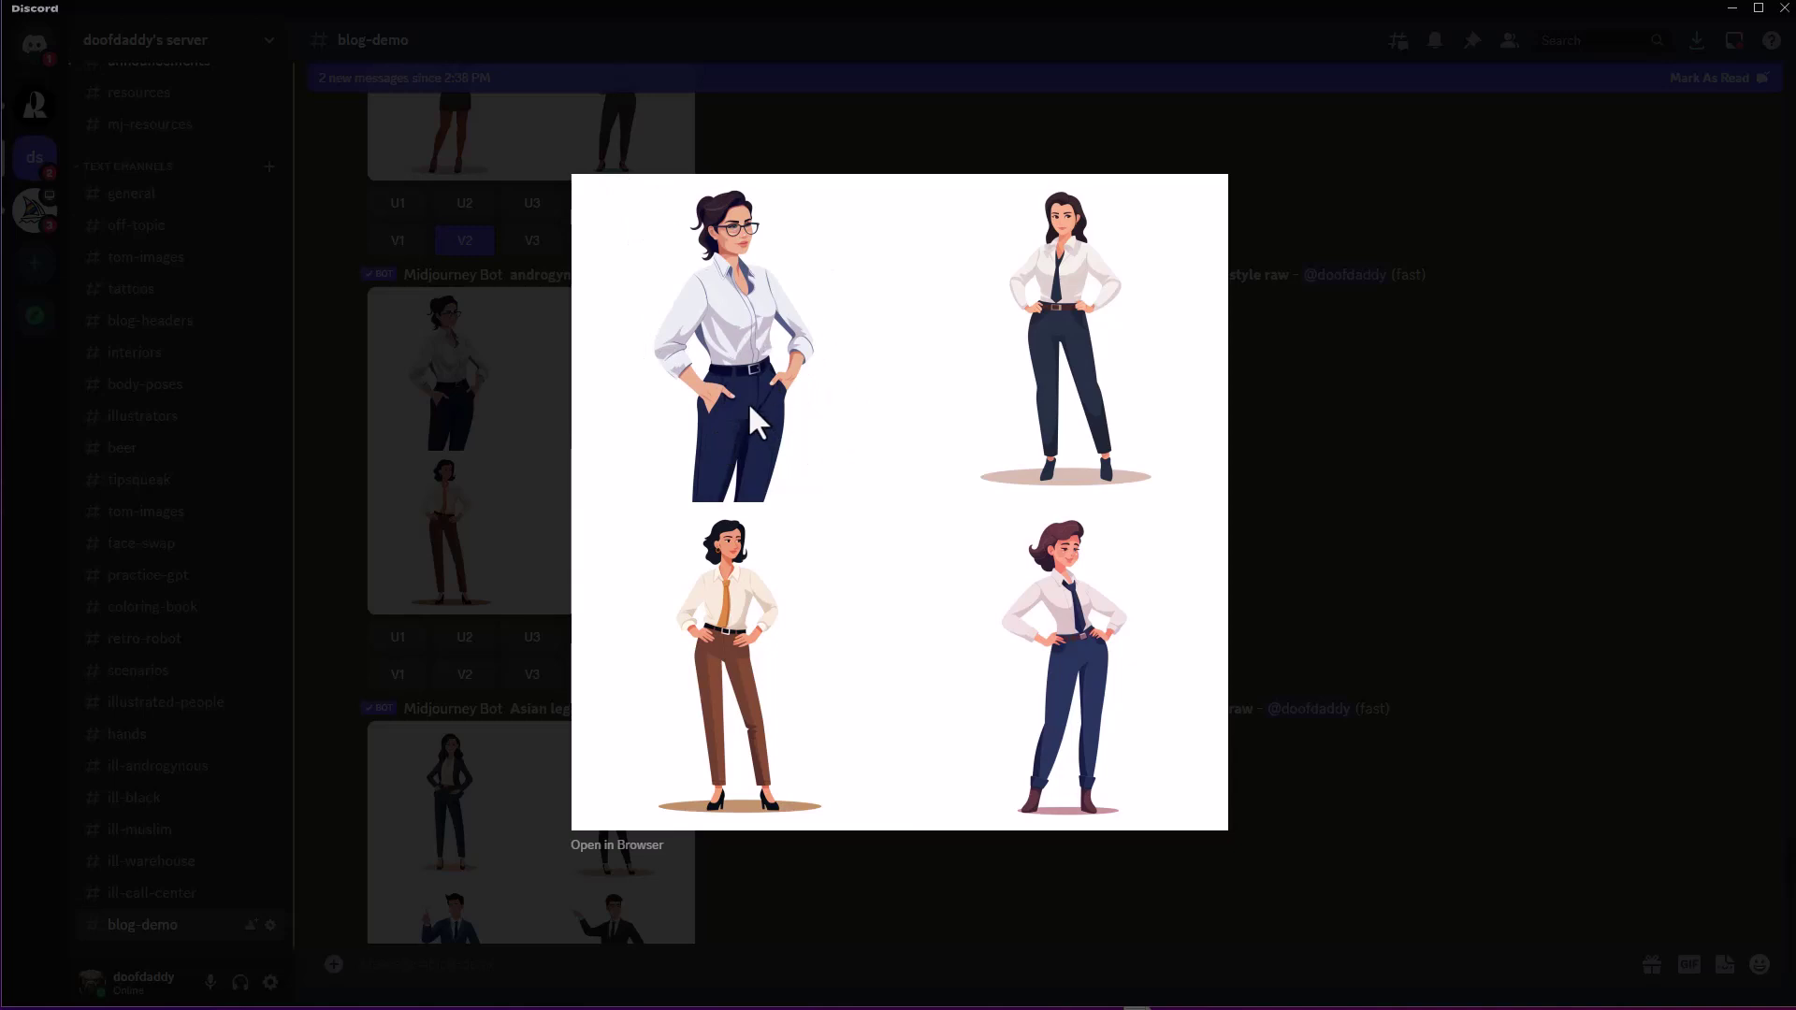
left_click(1570, 695)
scroll(570, 449, "down", 4)
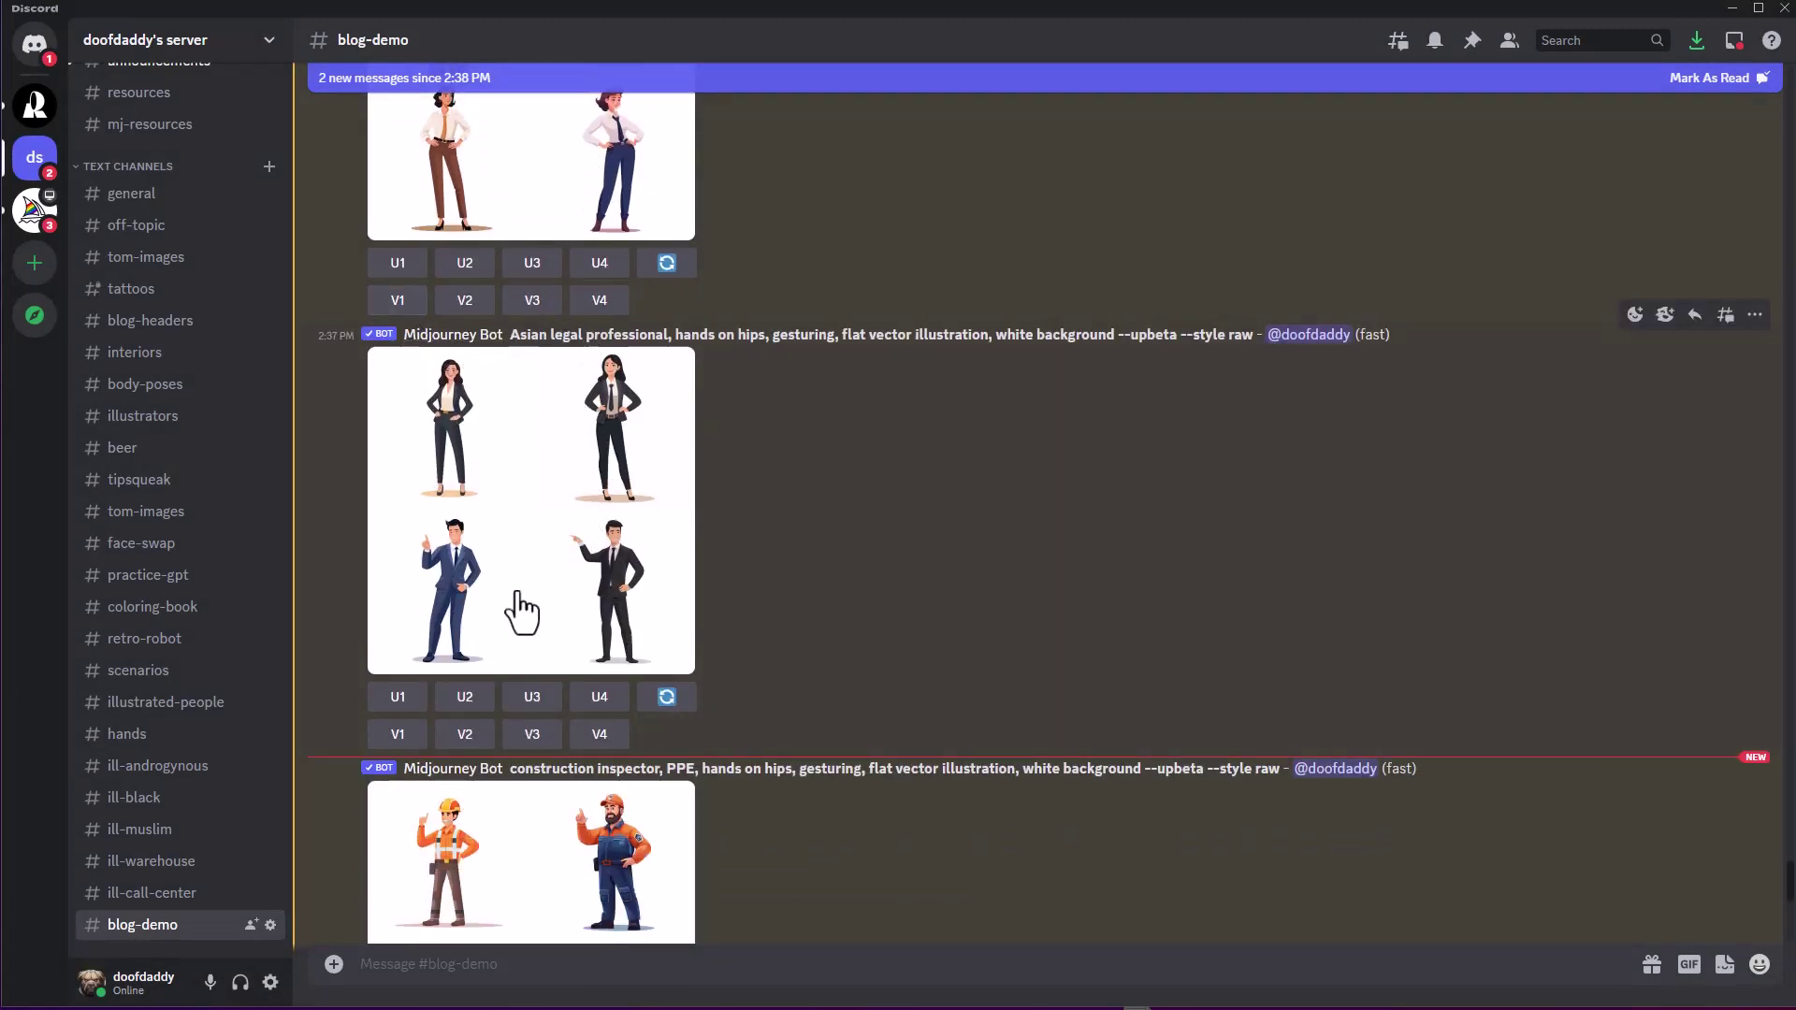
Scroll down and view the construction inspector grid enlarged, then close the preview
scroll(642, 562, "down", 4)
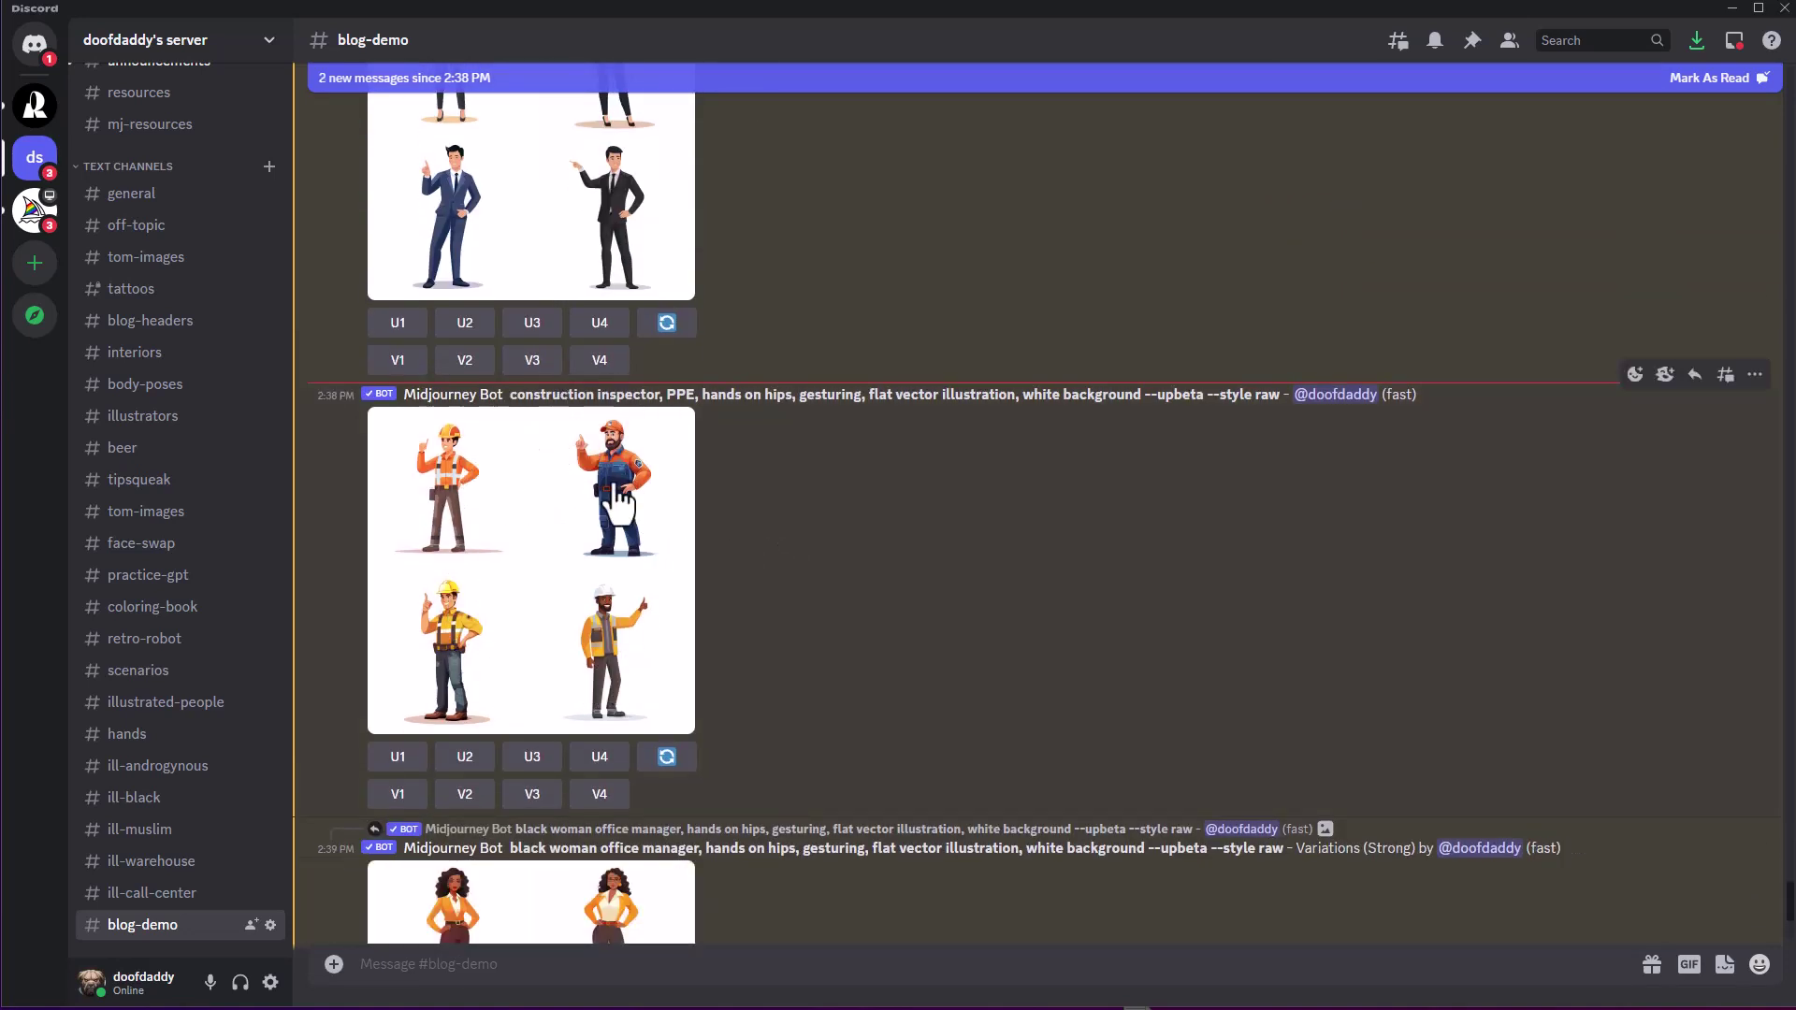
scroll(414, 425, "down", 1)
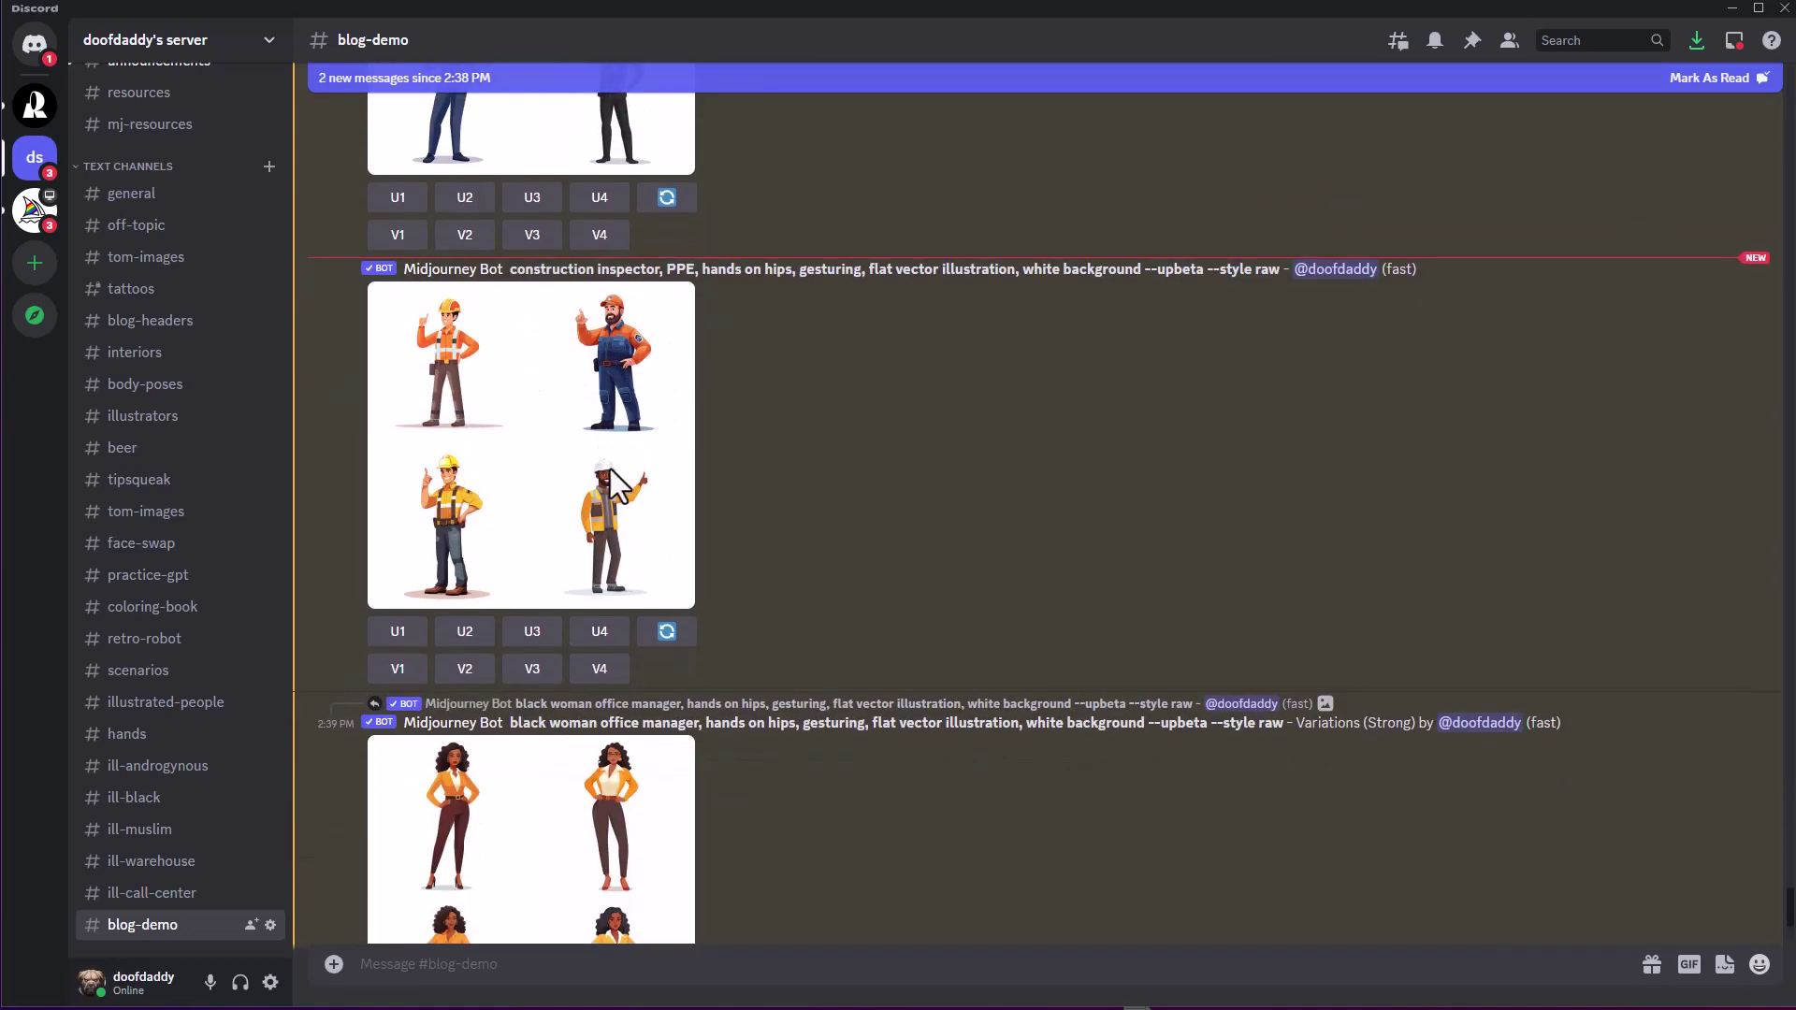
left_click(552, 450)
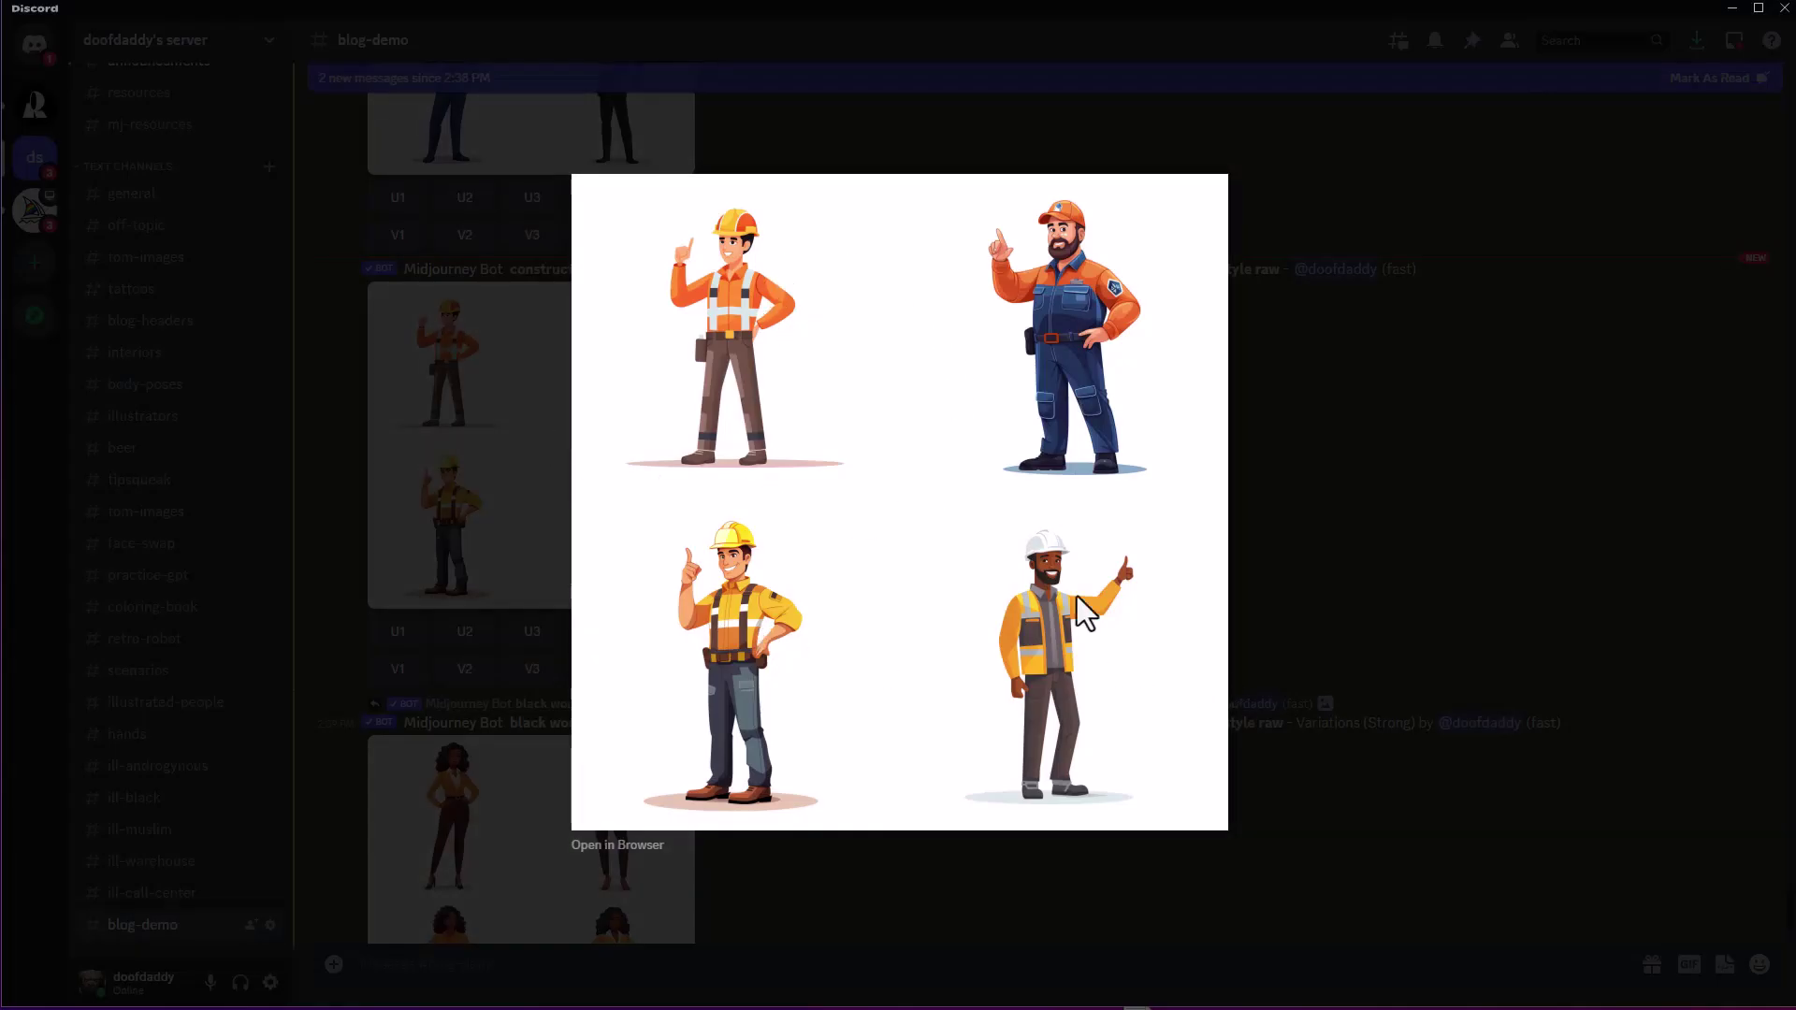
left_click(1366, 541)
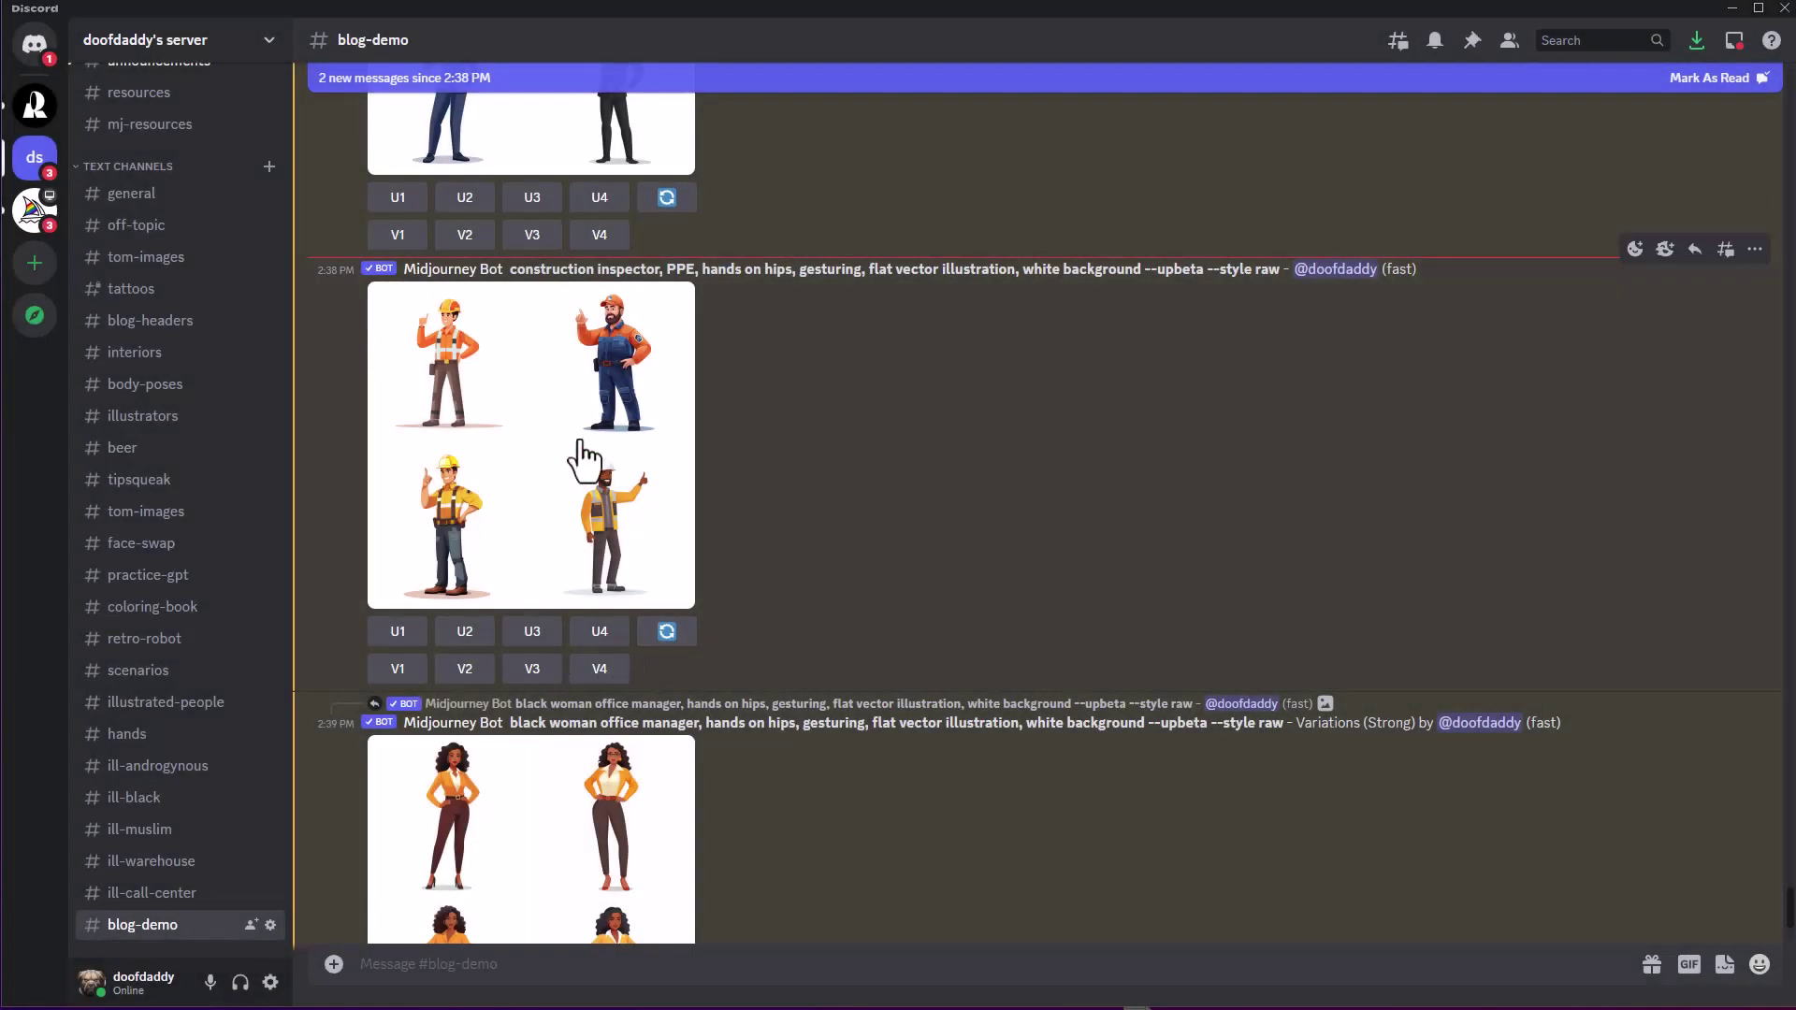
Request V4 variations of the fourth construction inspector image
left_click(604, 670)
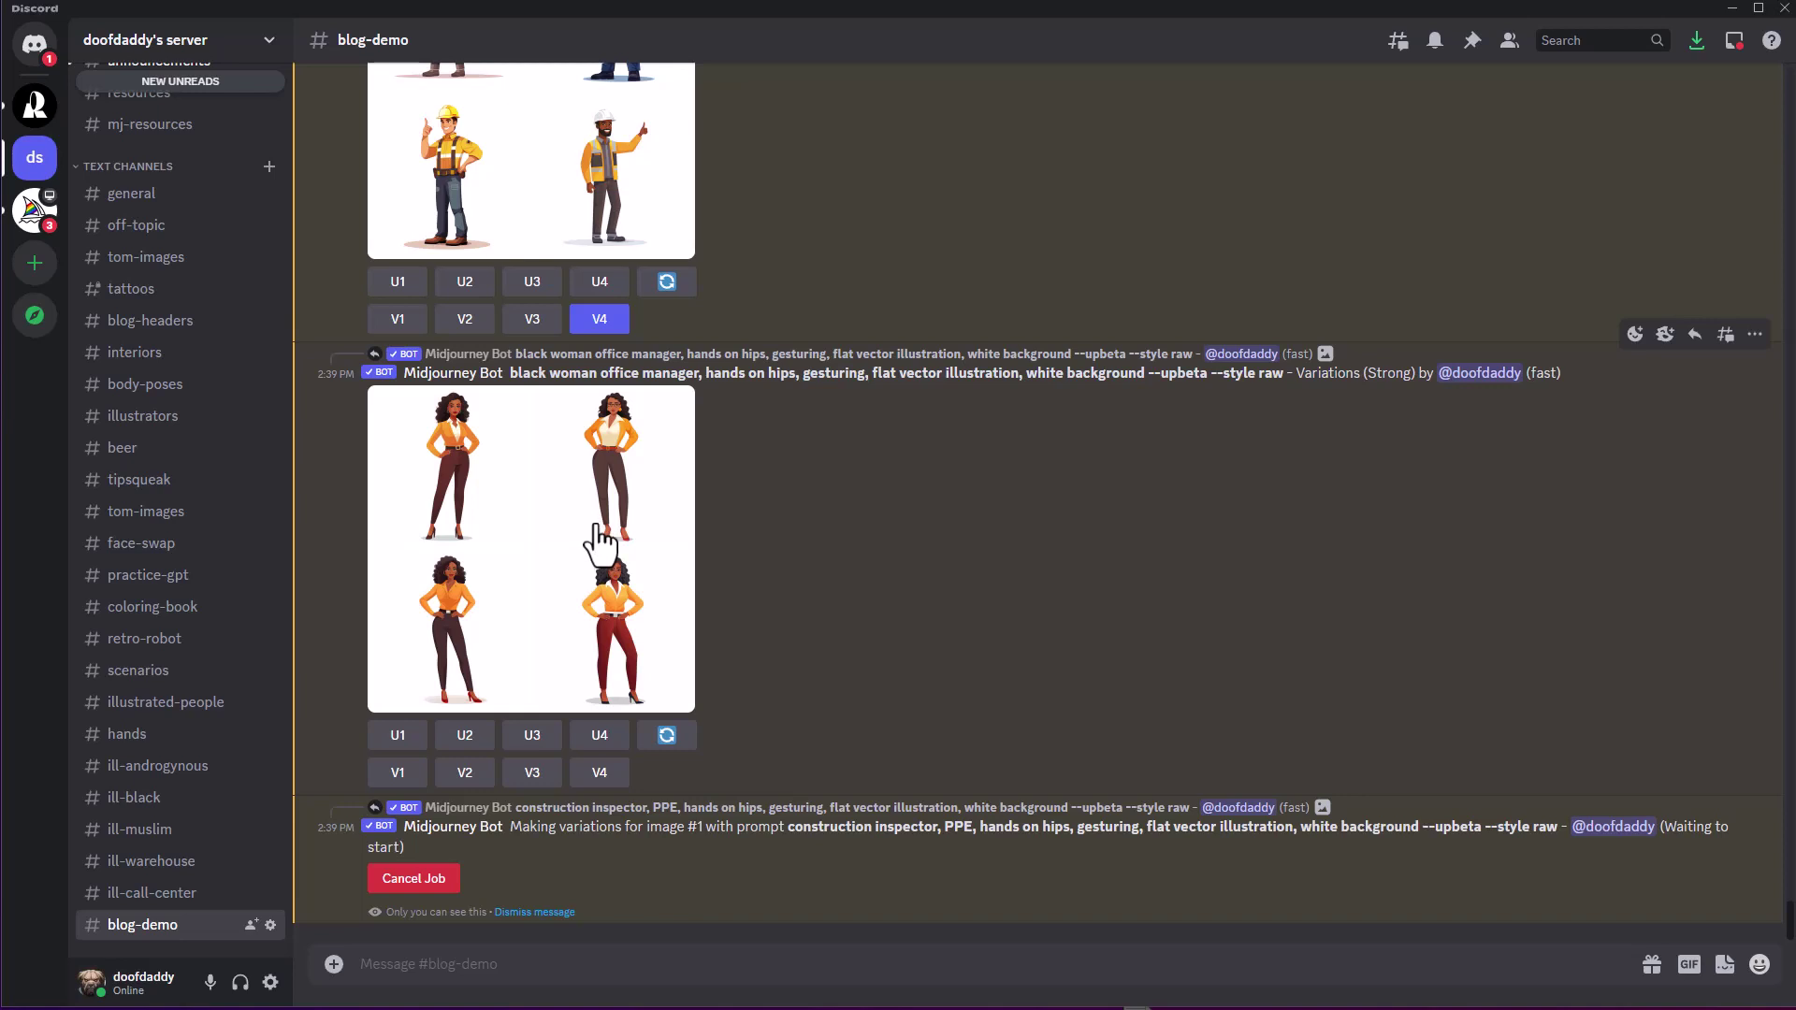
scroll(766, 553, "up", 6)
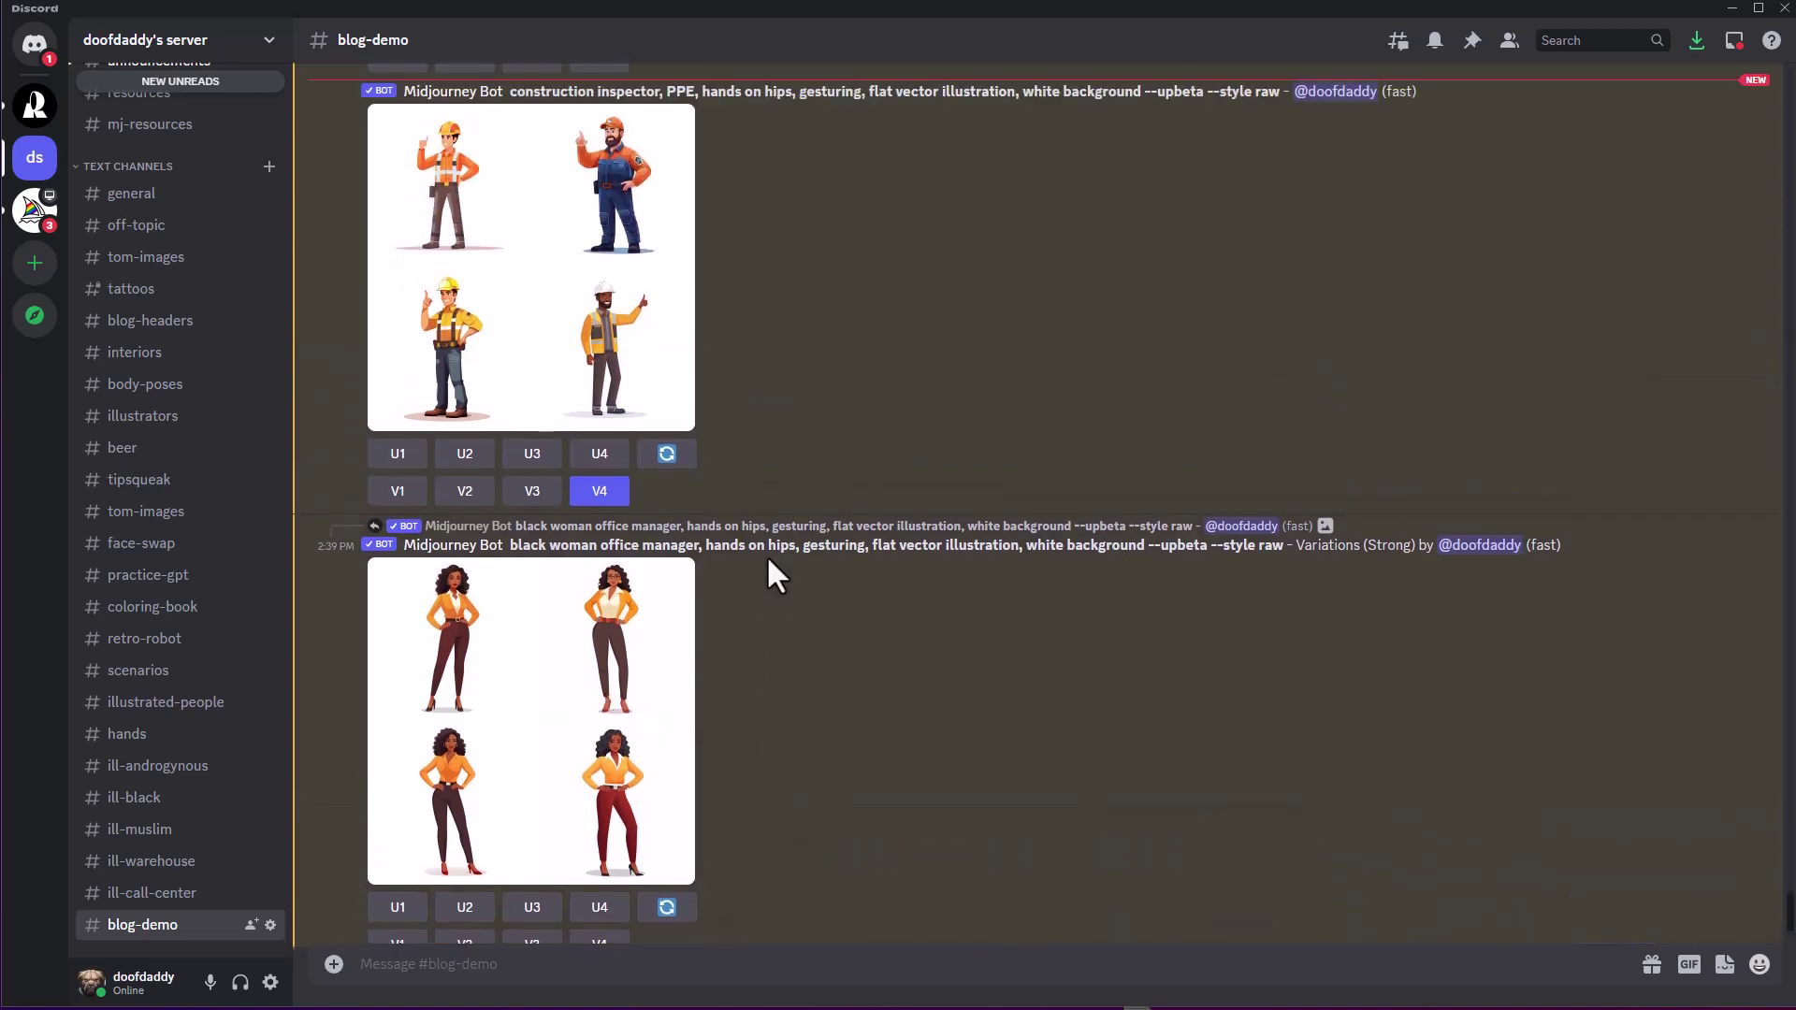
scroll(766, 554, "up", 7)
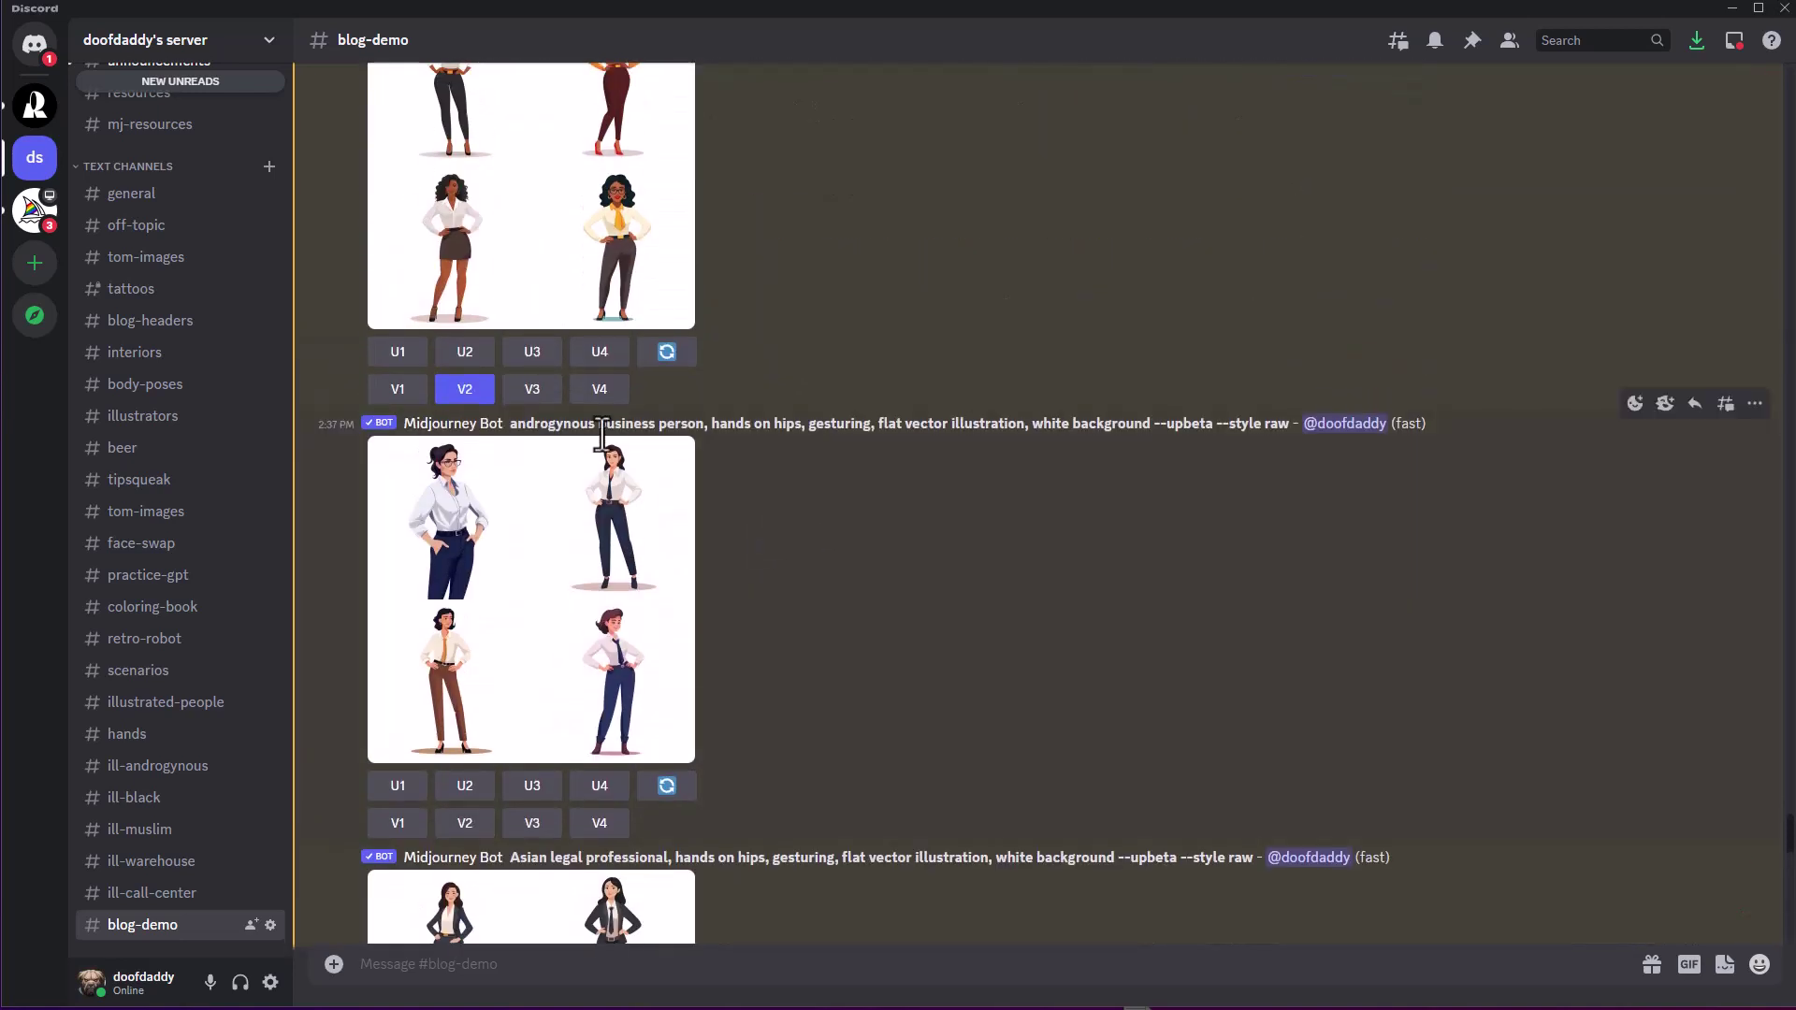